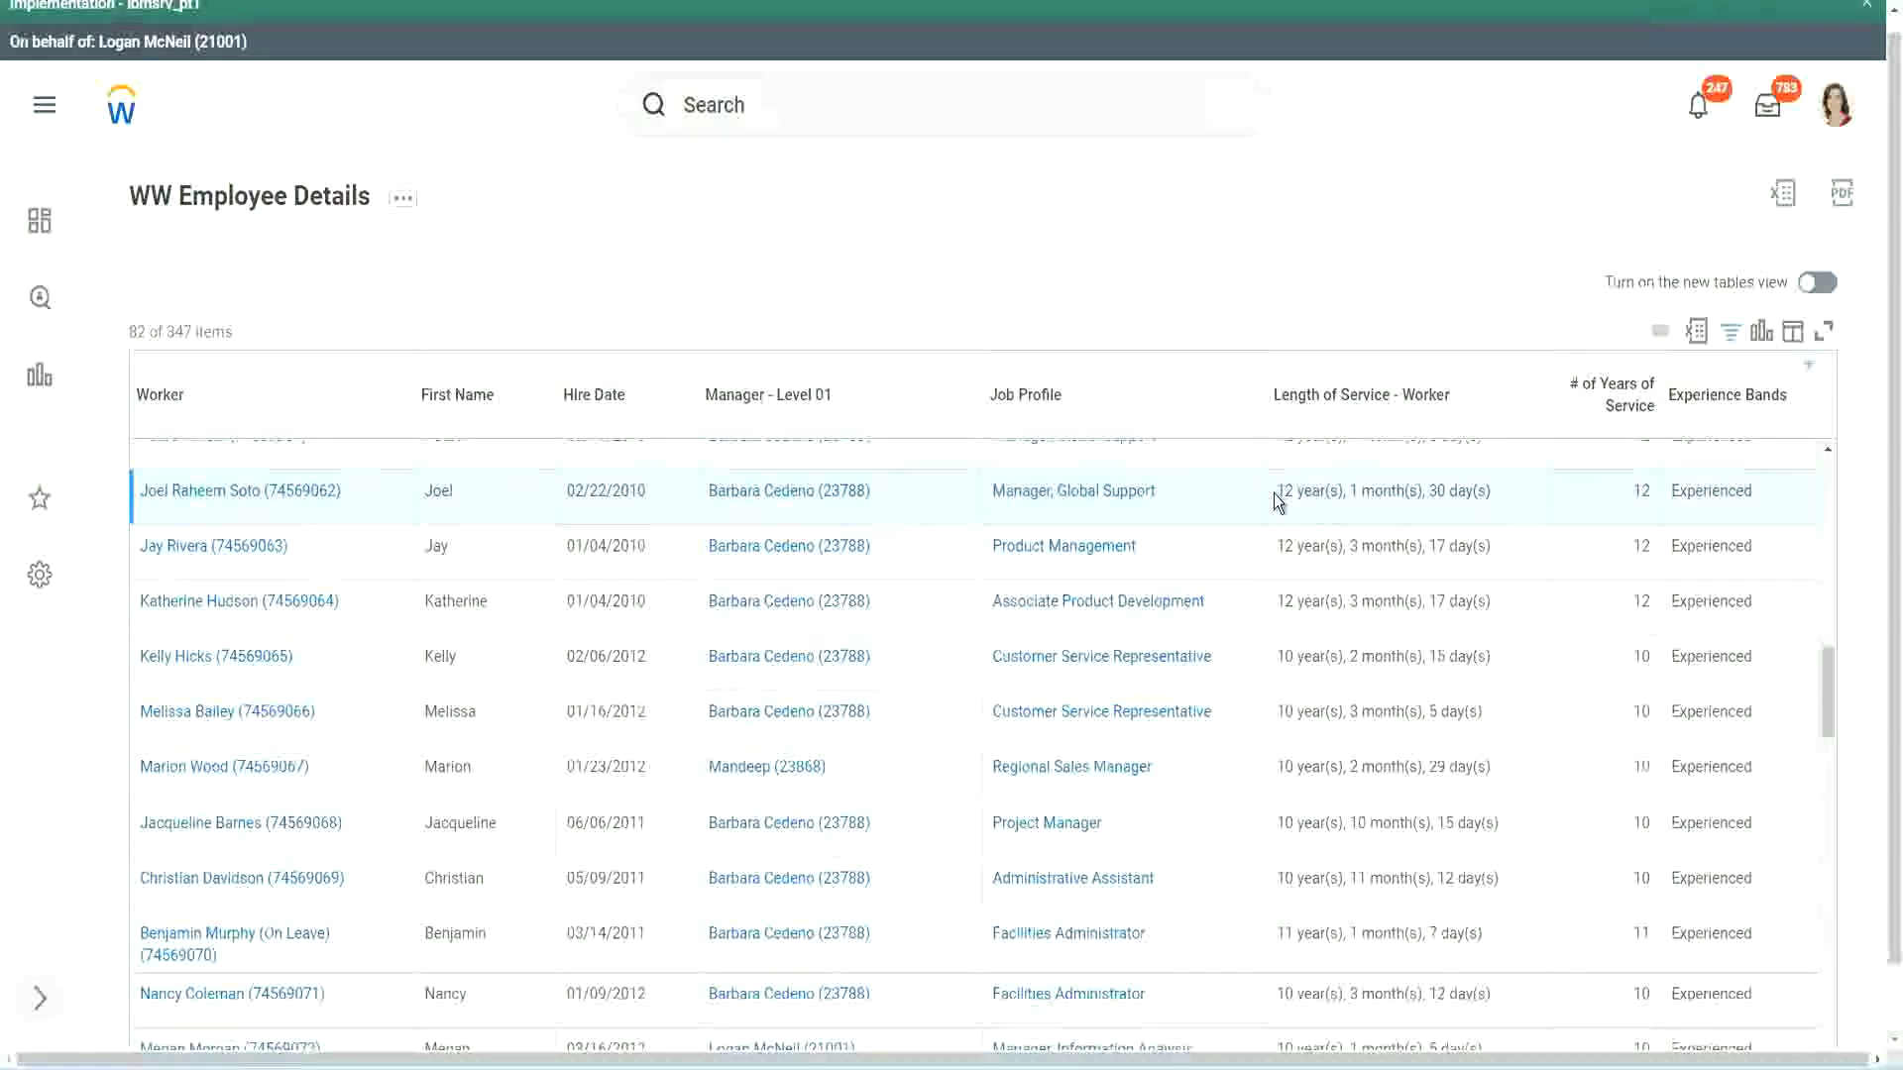
# - Compare Length of Service with # of Years of Service for the Manager, Global Support and Administrative Assistant rows
pyautogui.moveTo(1274, 493); pyautogui.dragTo(1457, 490)
pyautogui.click(1595, 518)
pyautogui.doubleClick(1593, 511)
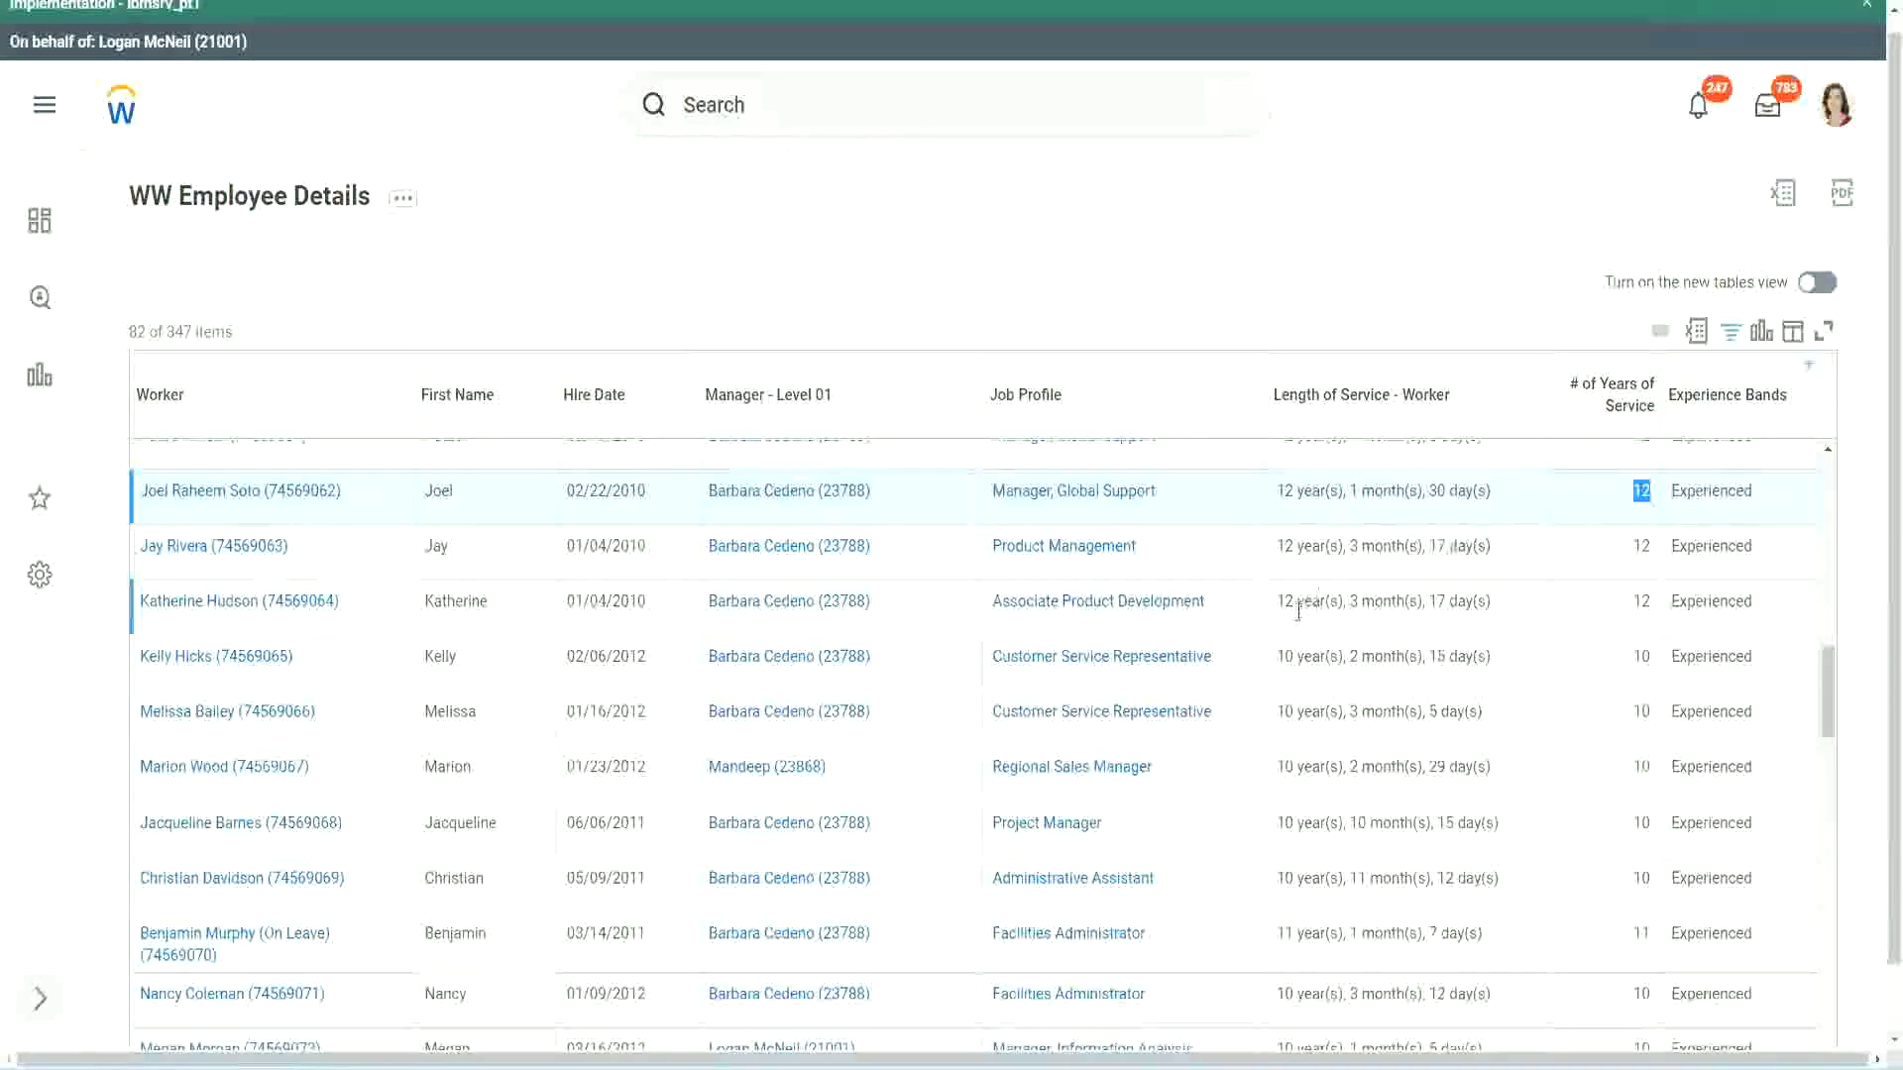
pyautogui.click(1313, 879)
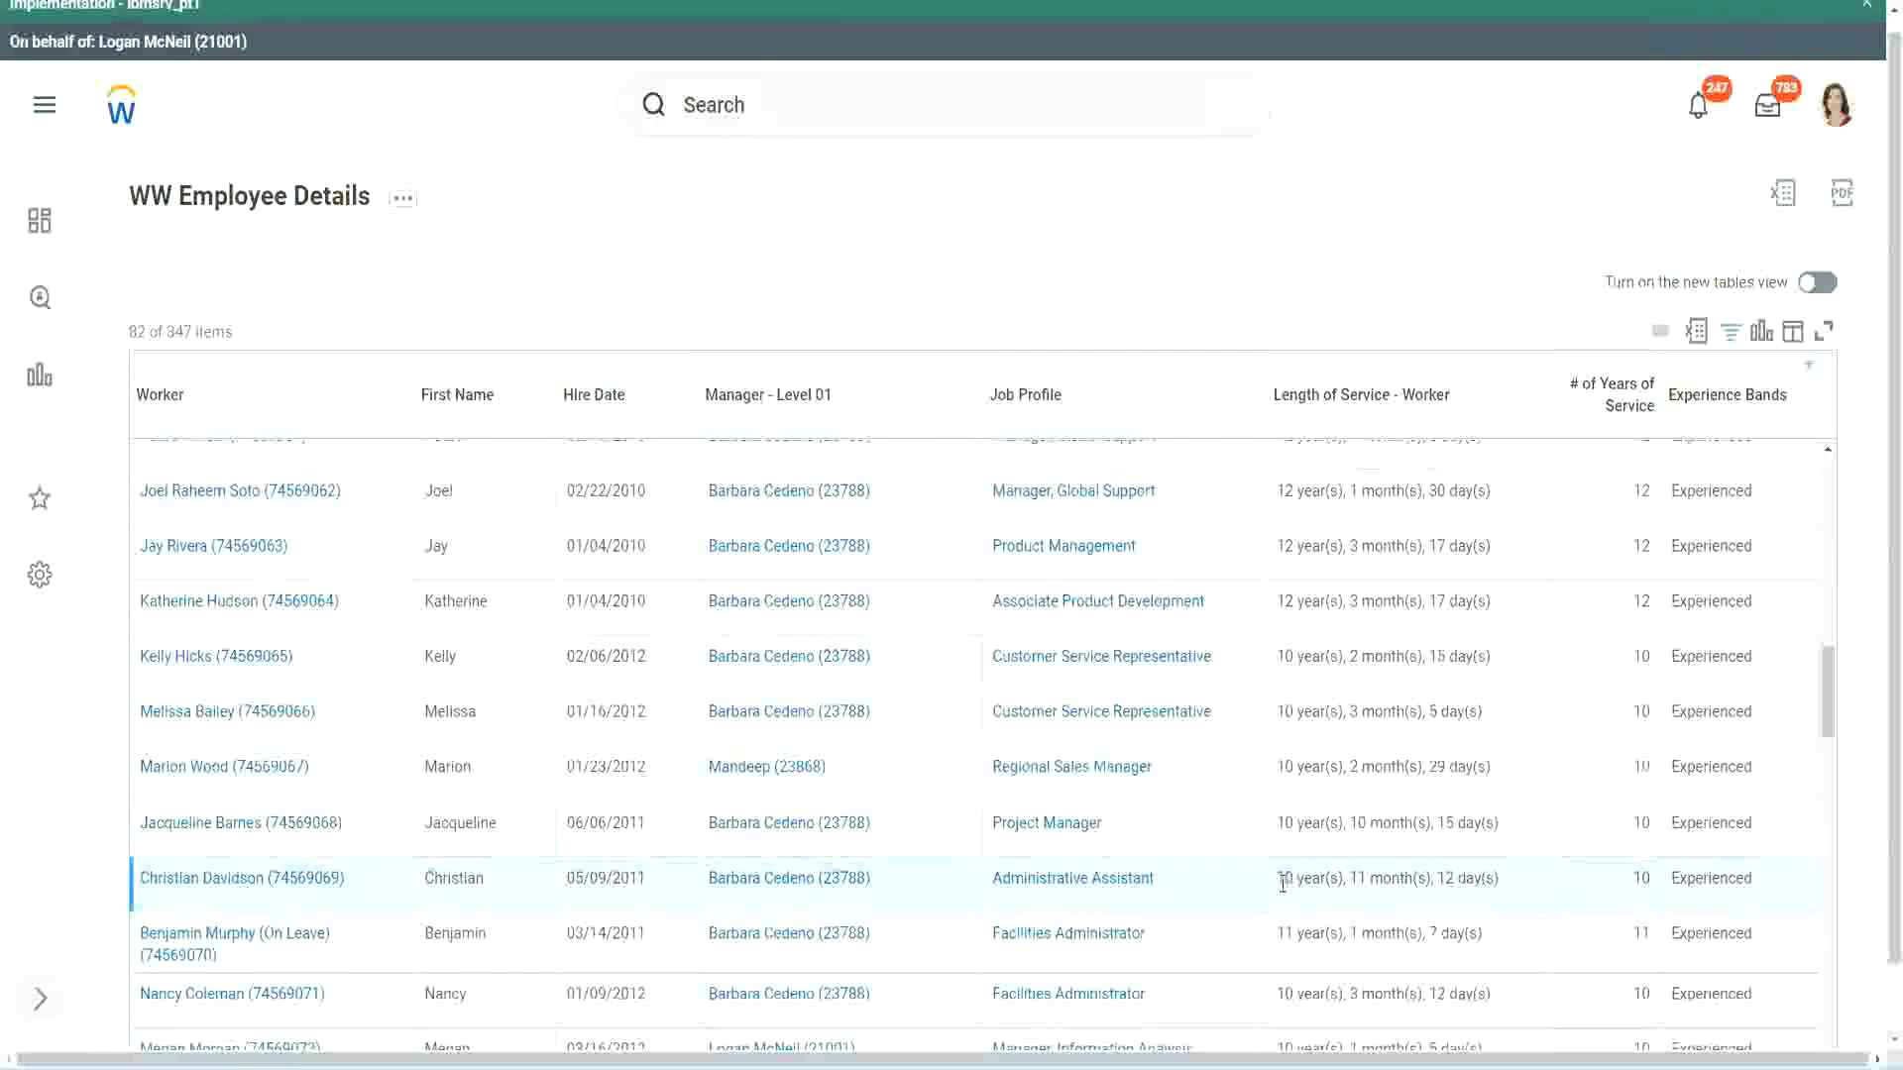
pyautogui.doubleClick(1368, 877)
pyautogui.moveTo(1444, 878); pyautogui.dragTo(1456, 879)
pyautogui.click(1476, 877)
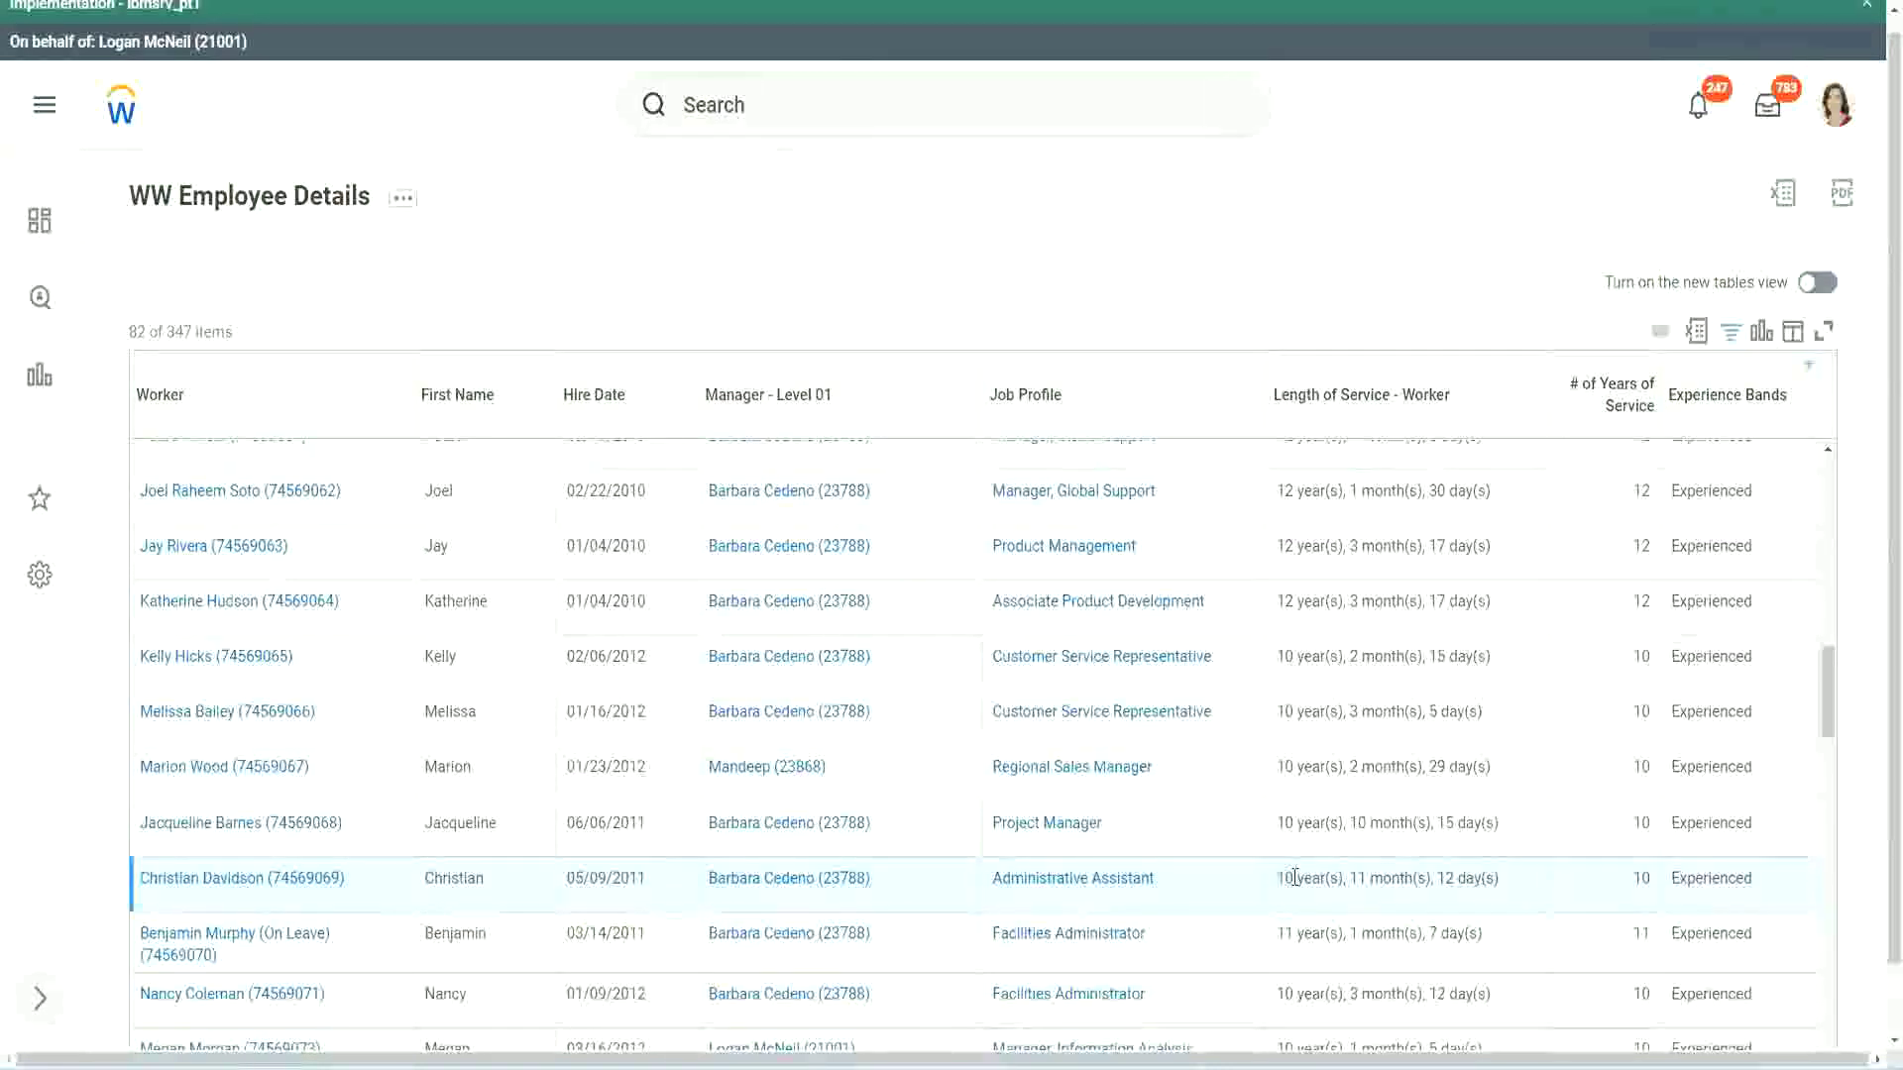
pyautogui.doubleClick(1640, 879)
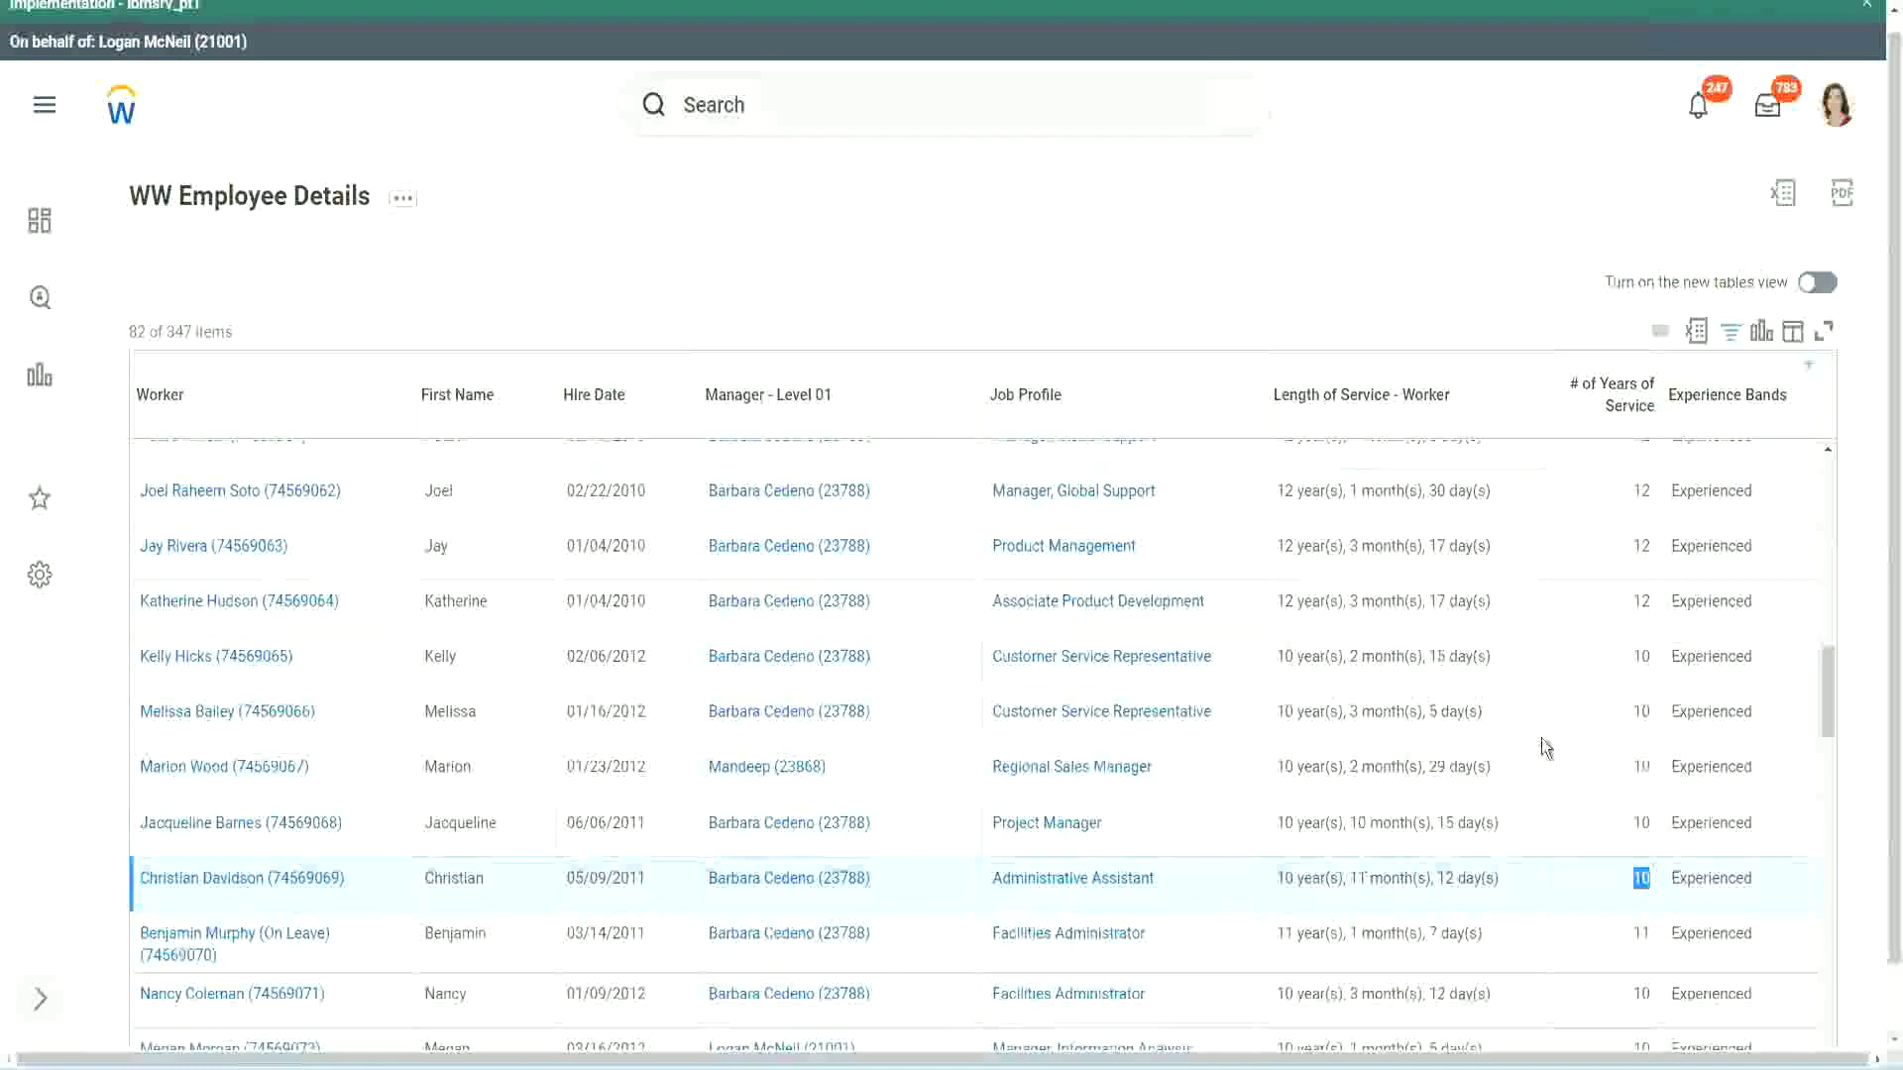
pyautogui.click(1637, 623)
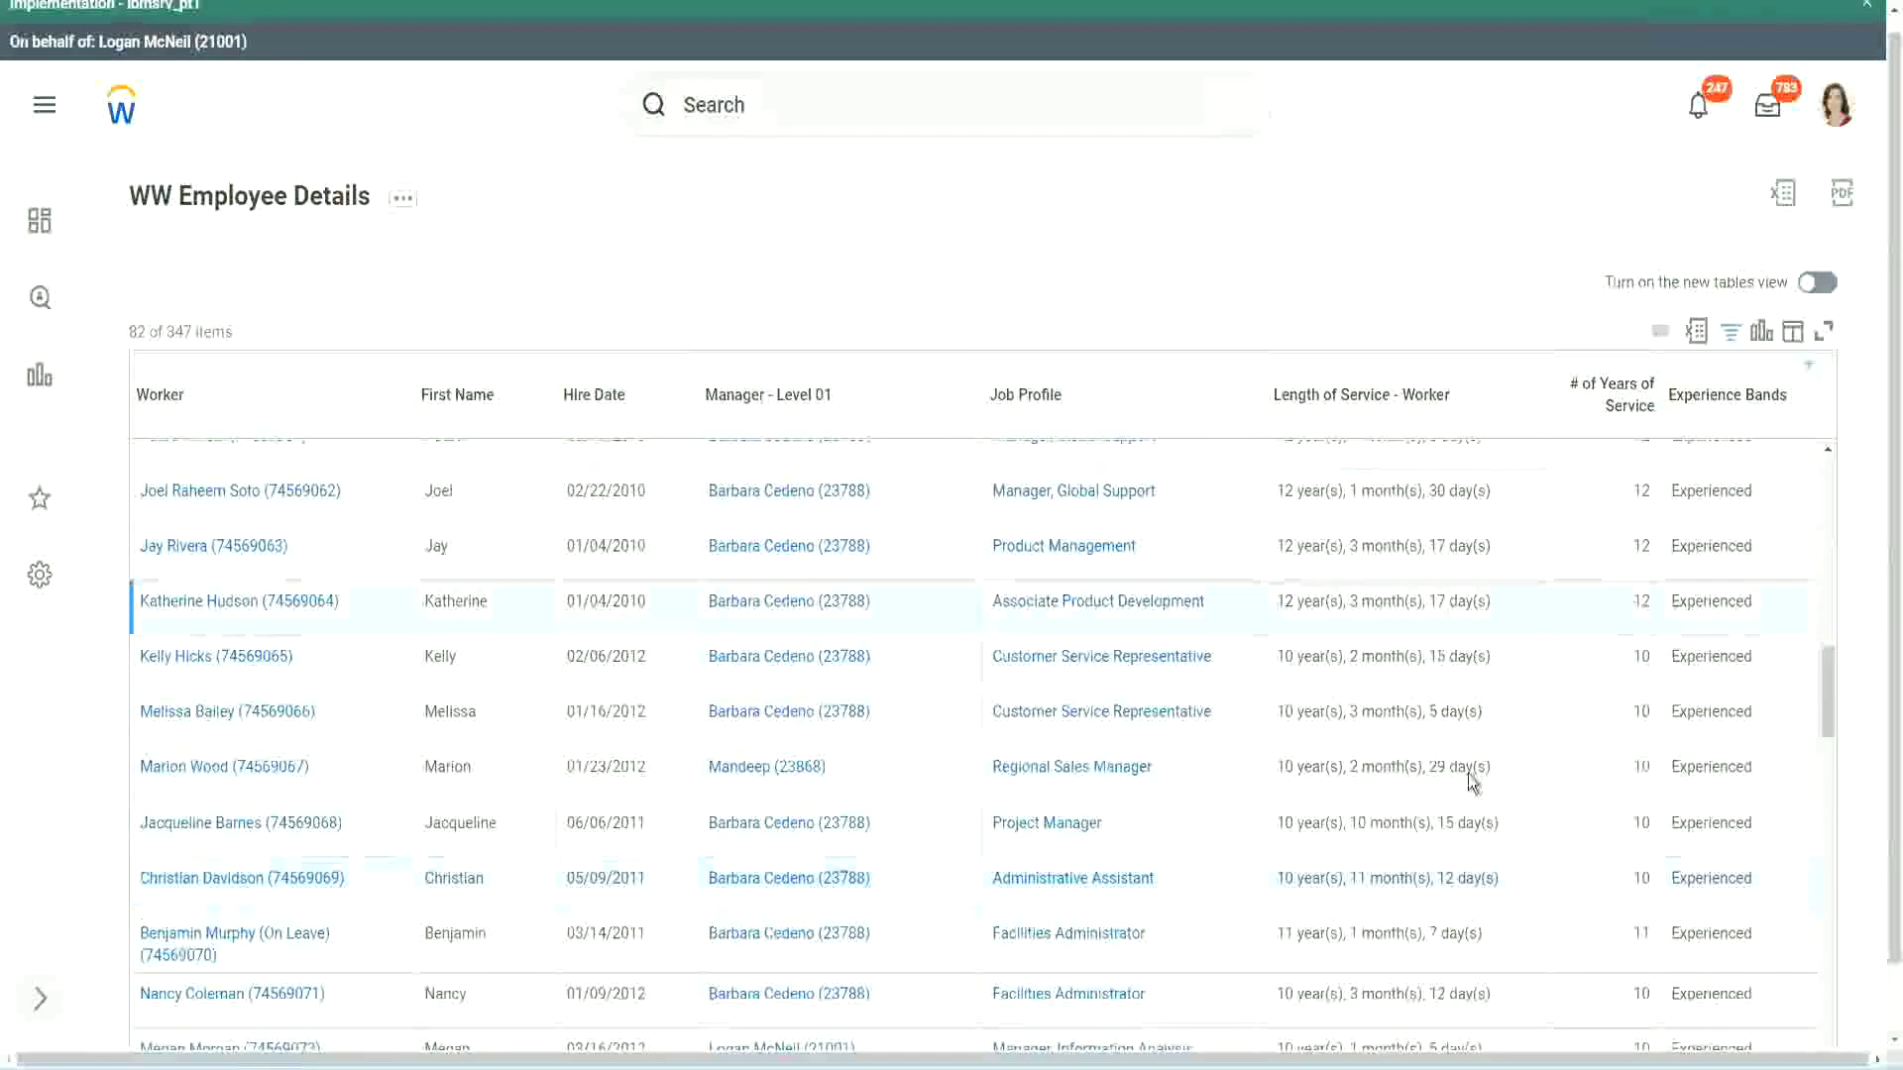
# - Recheck how months and days count in # of Years of Service, including the Project Manager row's Length of Service
pyautogui.doubleClick(1292, 875)
pyautogui.click(1436, 874)
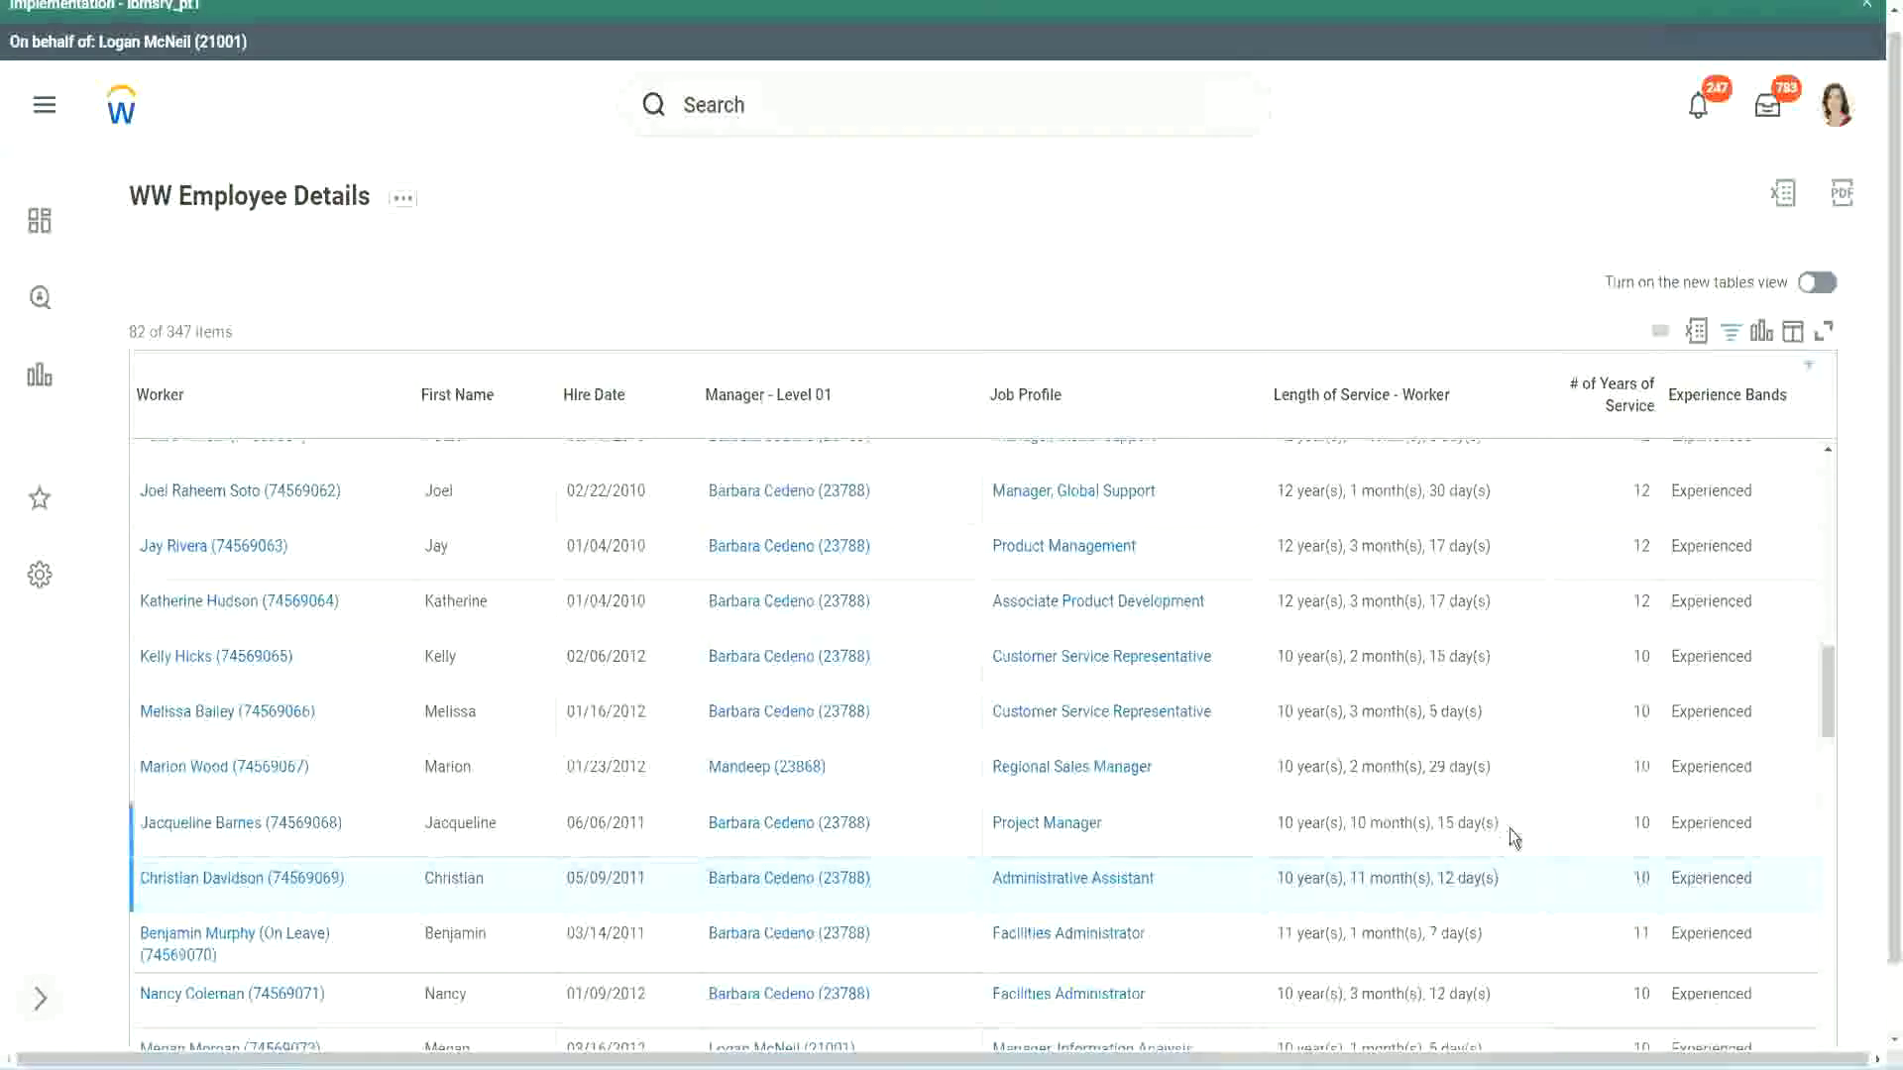
pyautogui.doubleClick(1645, 492)
pyautogui.moveTo(1277, 491); pyautogui.dragTo(1514, 484)
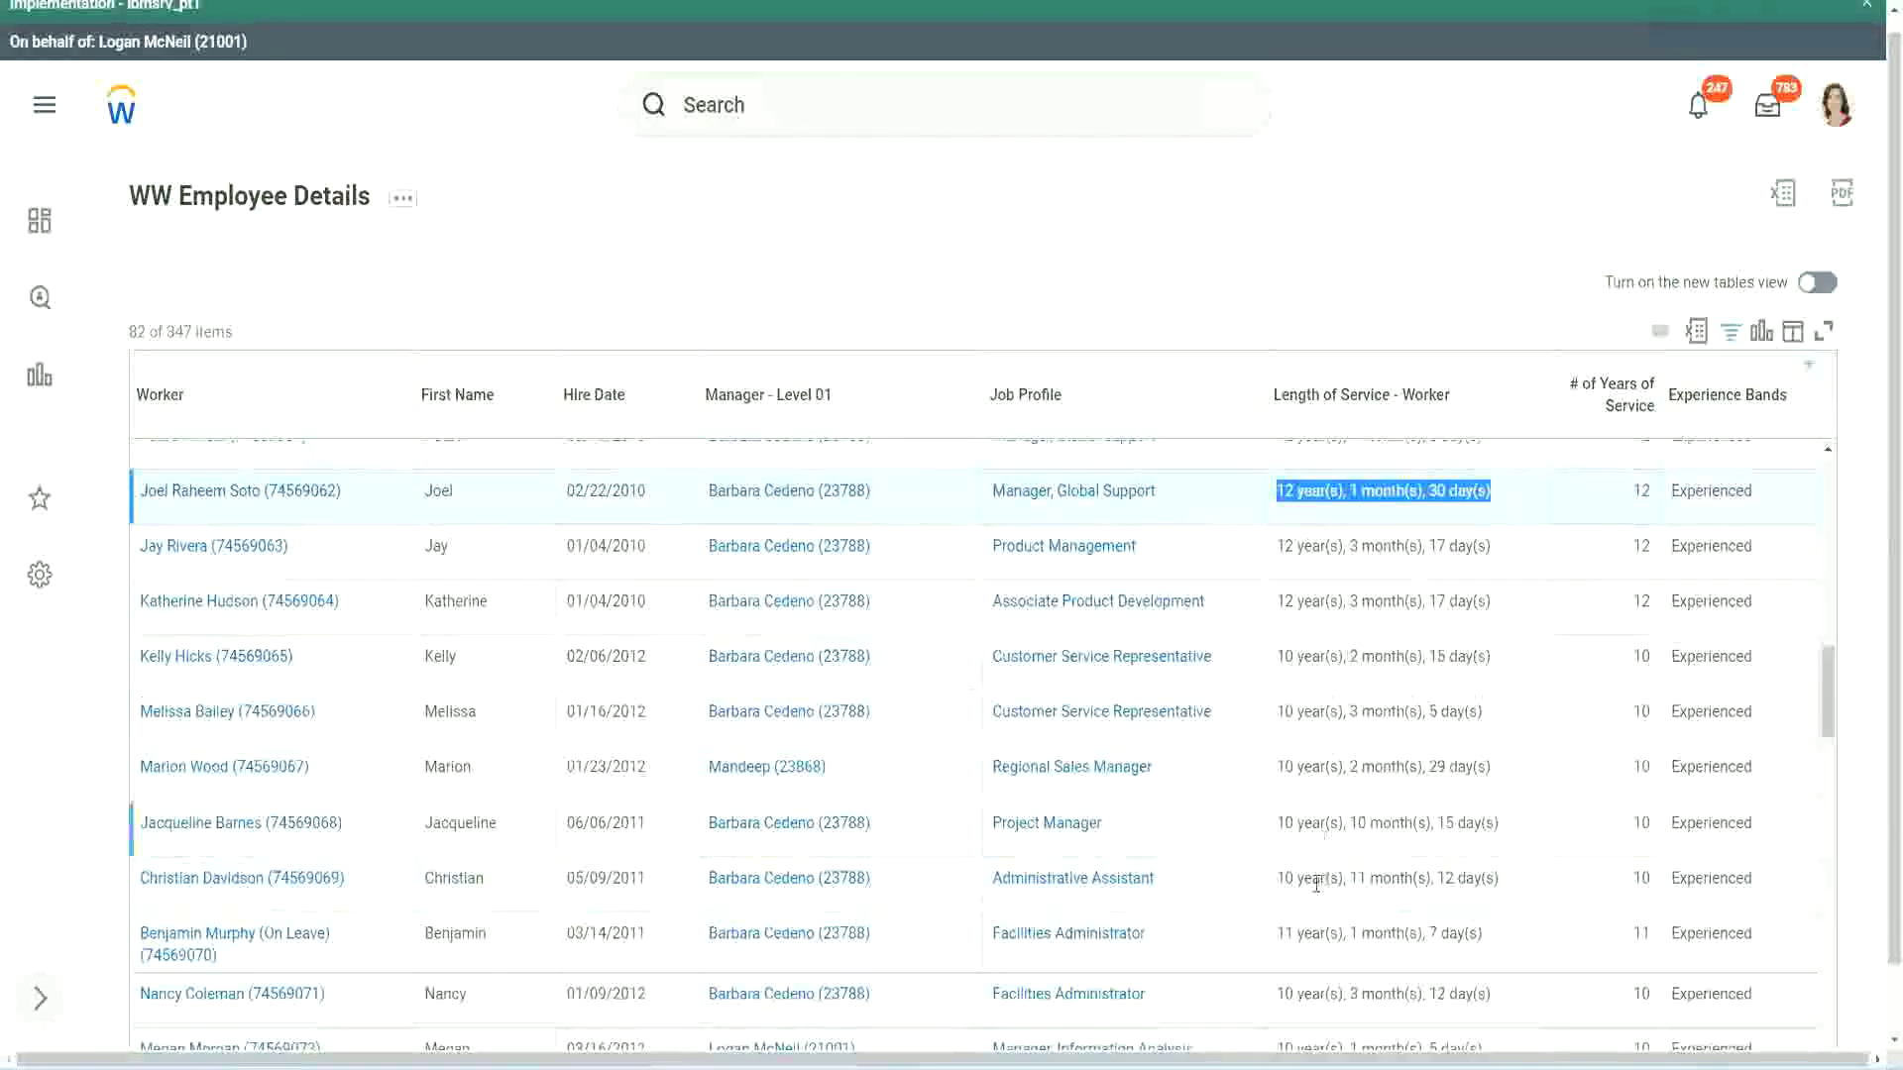
pyautogui.click(1476, 875)
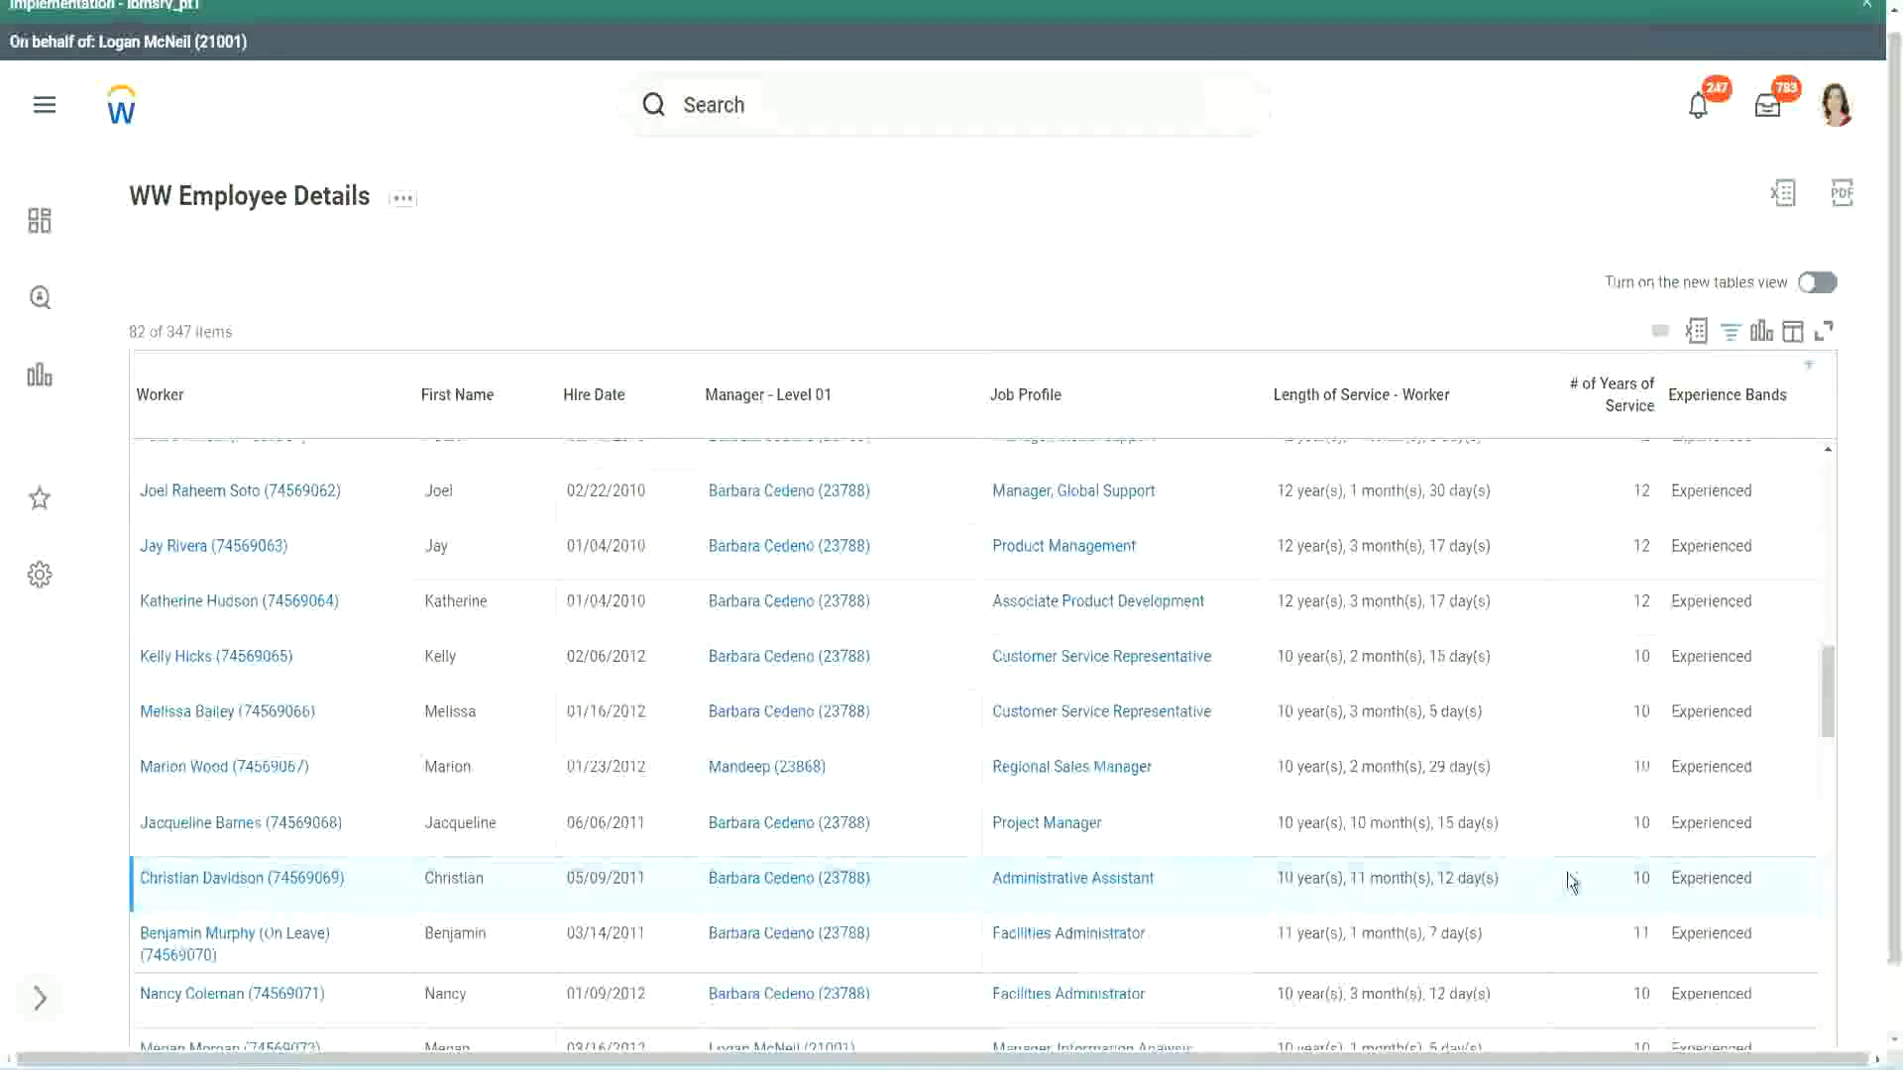
pyautogui.doubleClick(1637, 877)
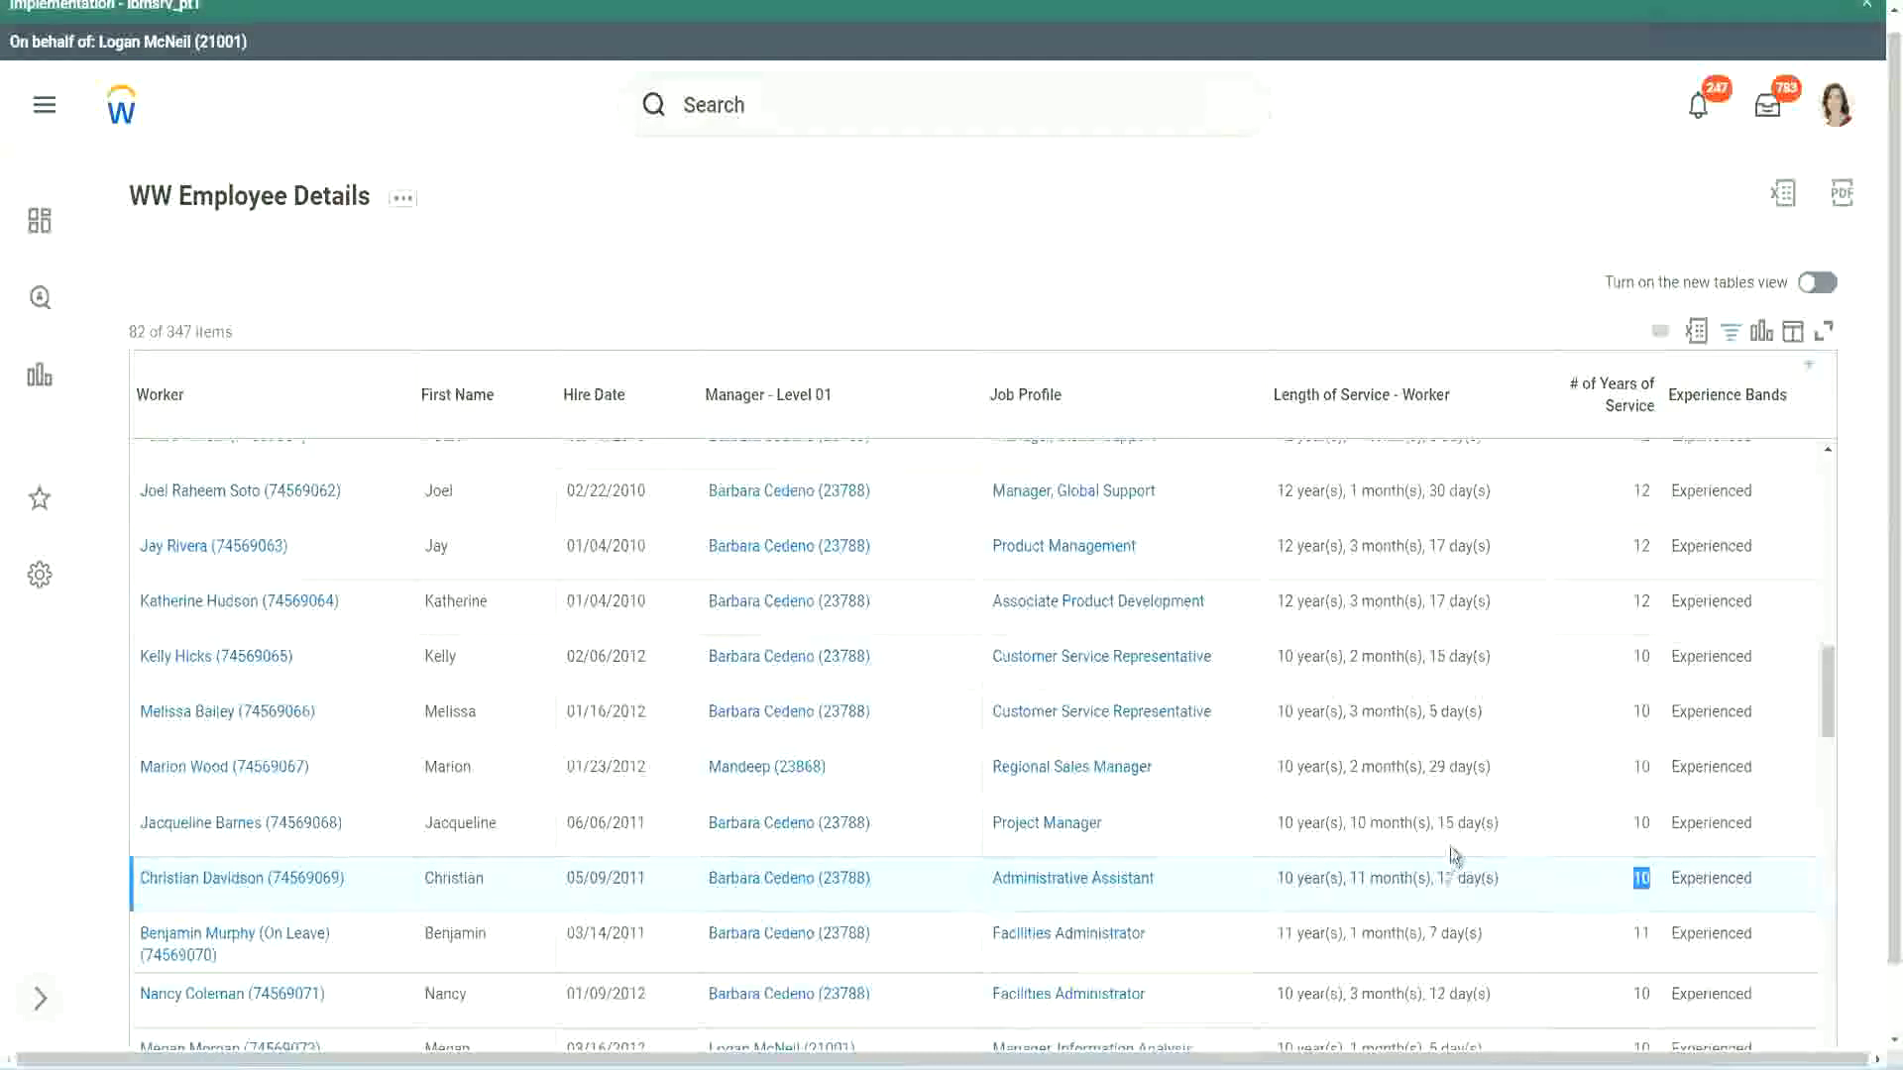
pyautogui.click(1572, 884)
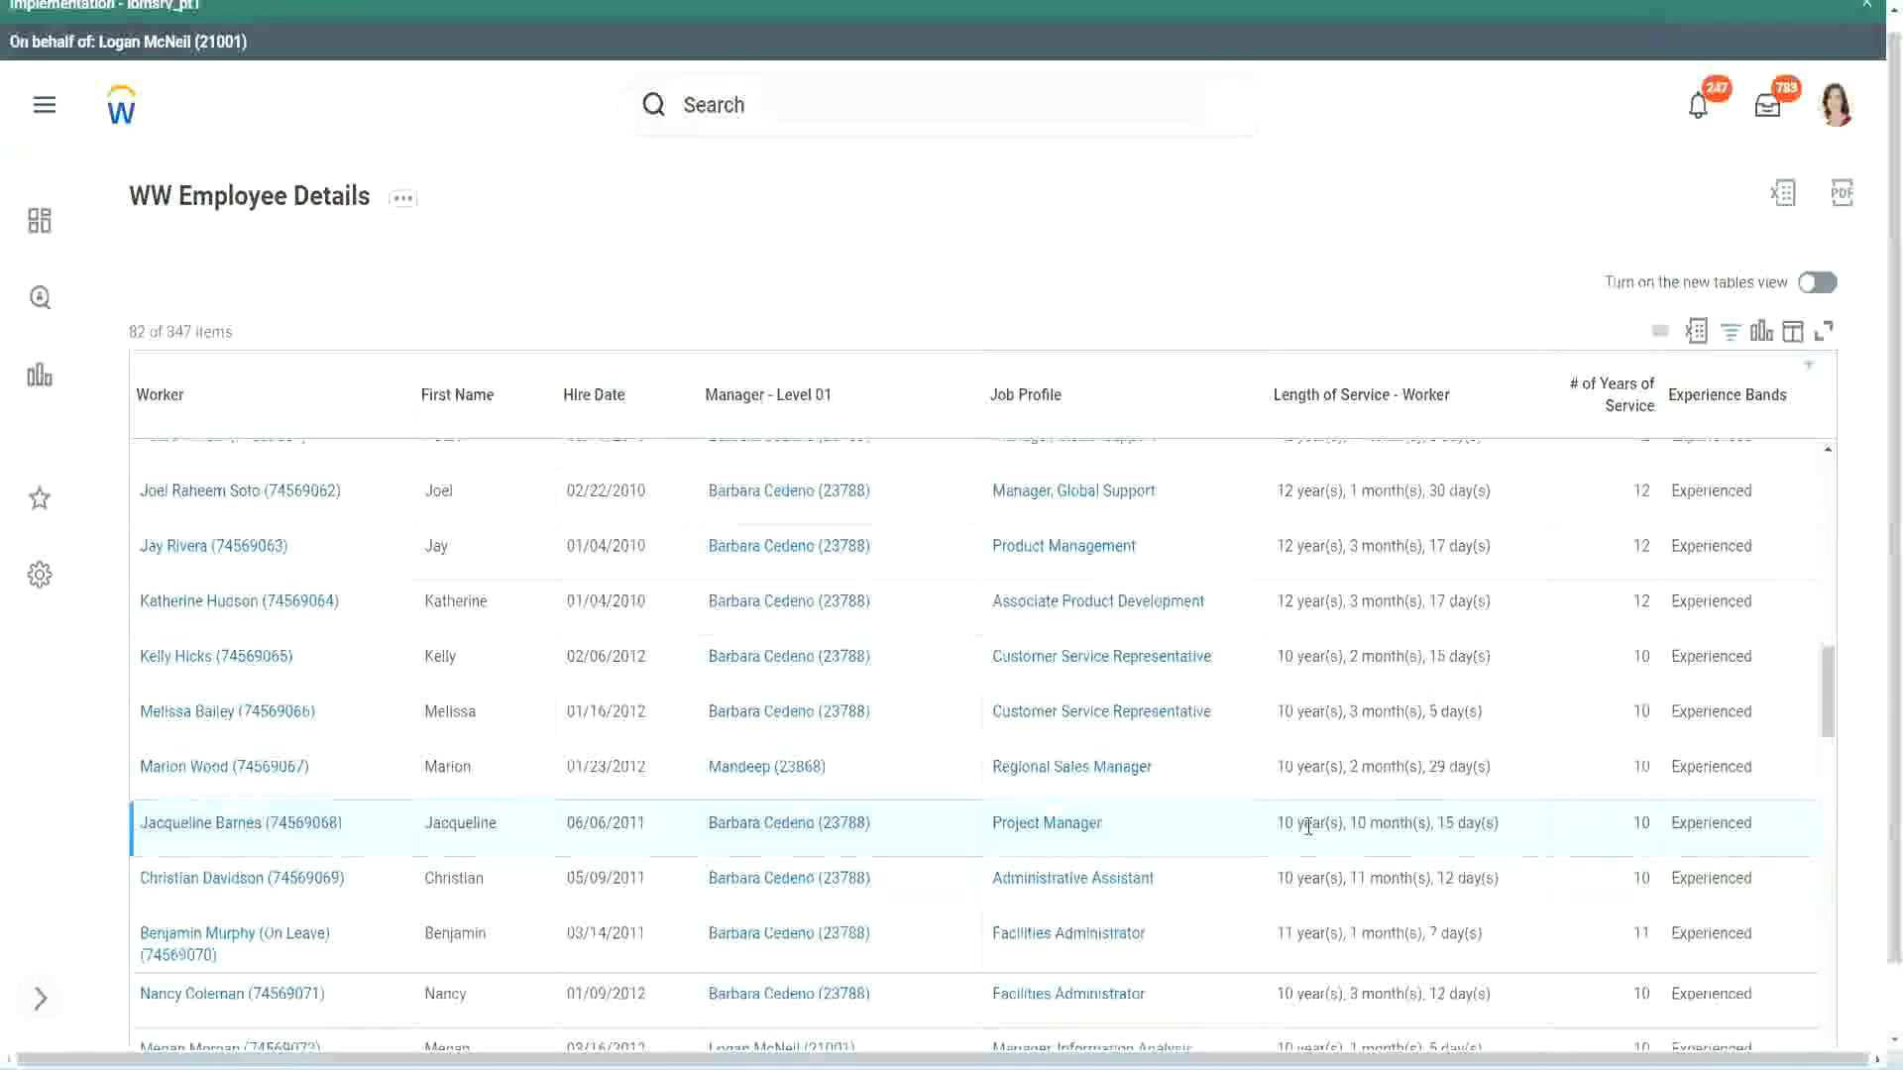
pyautogui.doubleClick(1361, 824)
pyautogui.click(1421, 823)
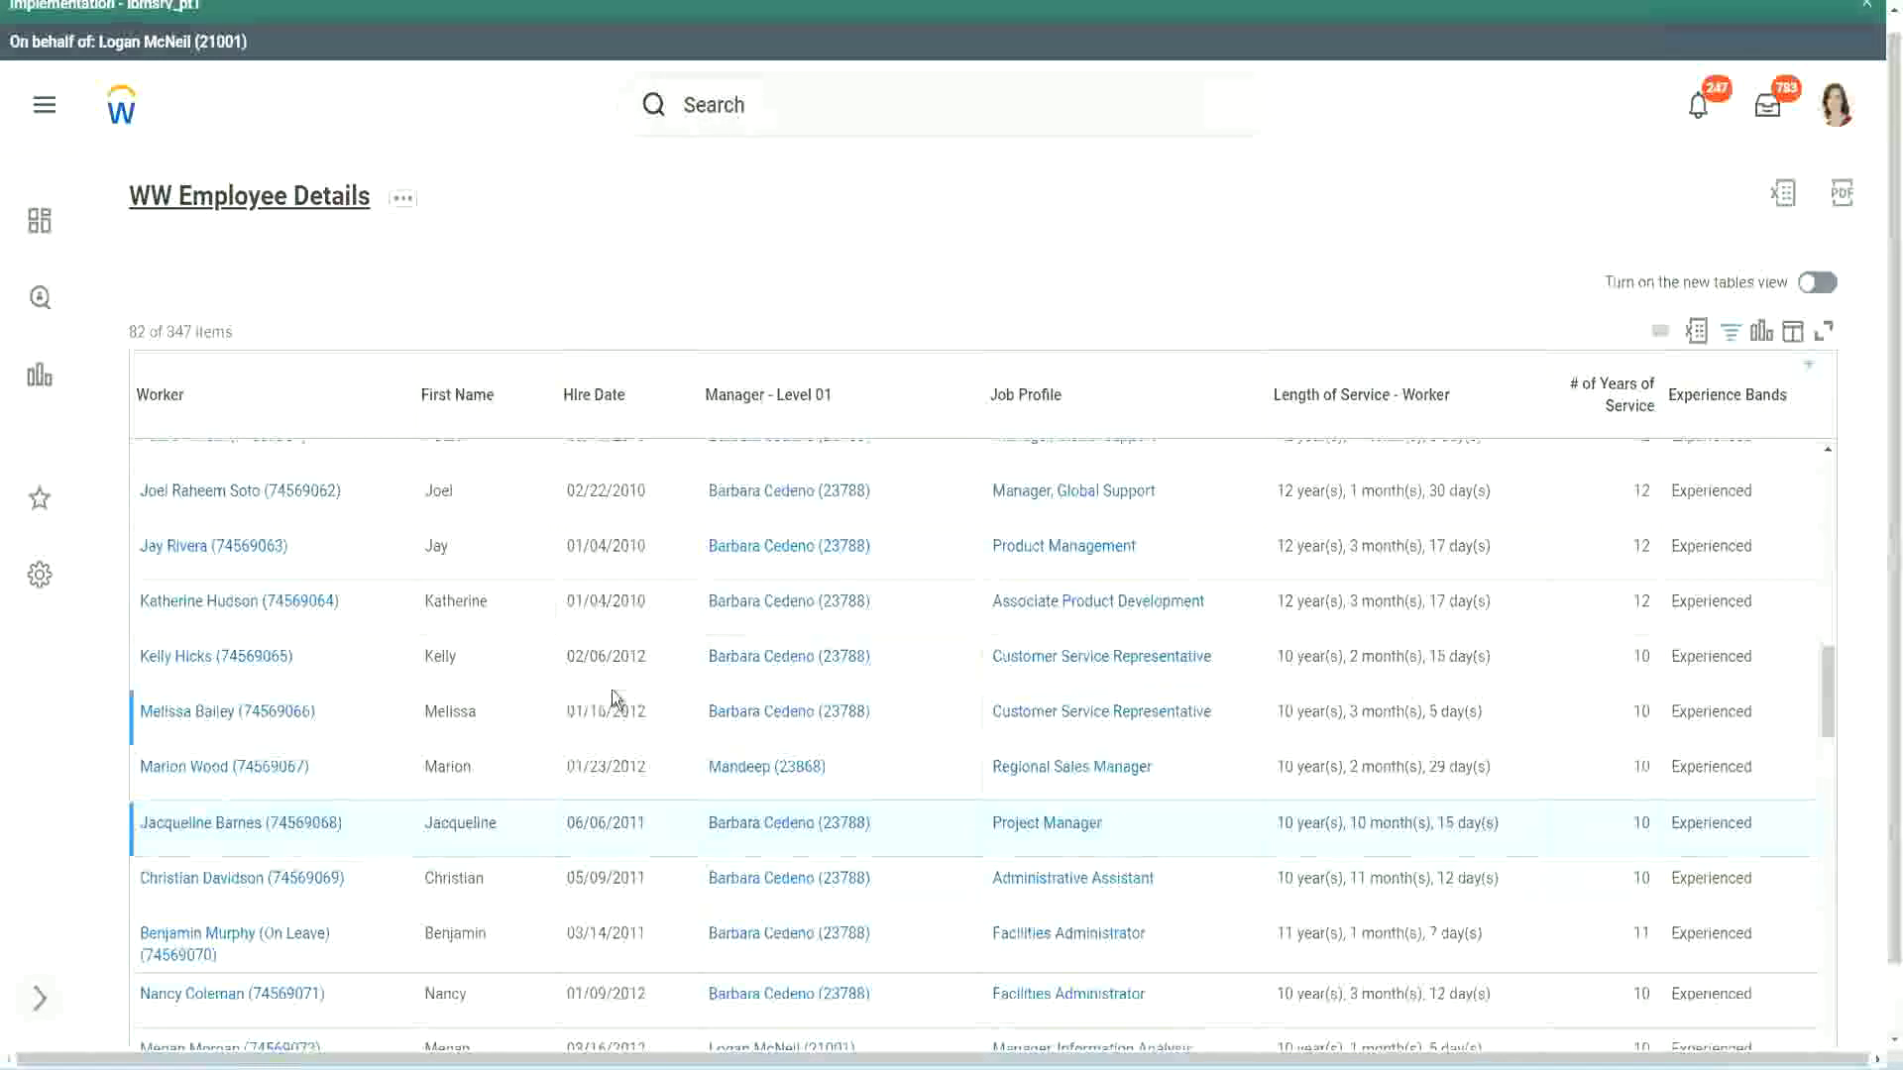
# - Open the calculated field CF-WW-Eval Exp-Derive Experience Bands from Years of Service in a new tab from the report definition's columns
pyautogui.scroll(-5, 615, 694)
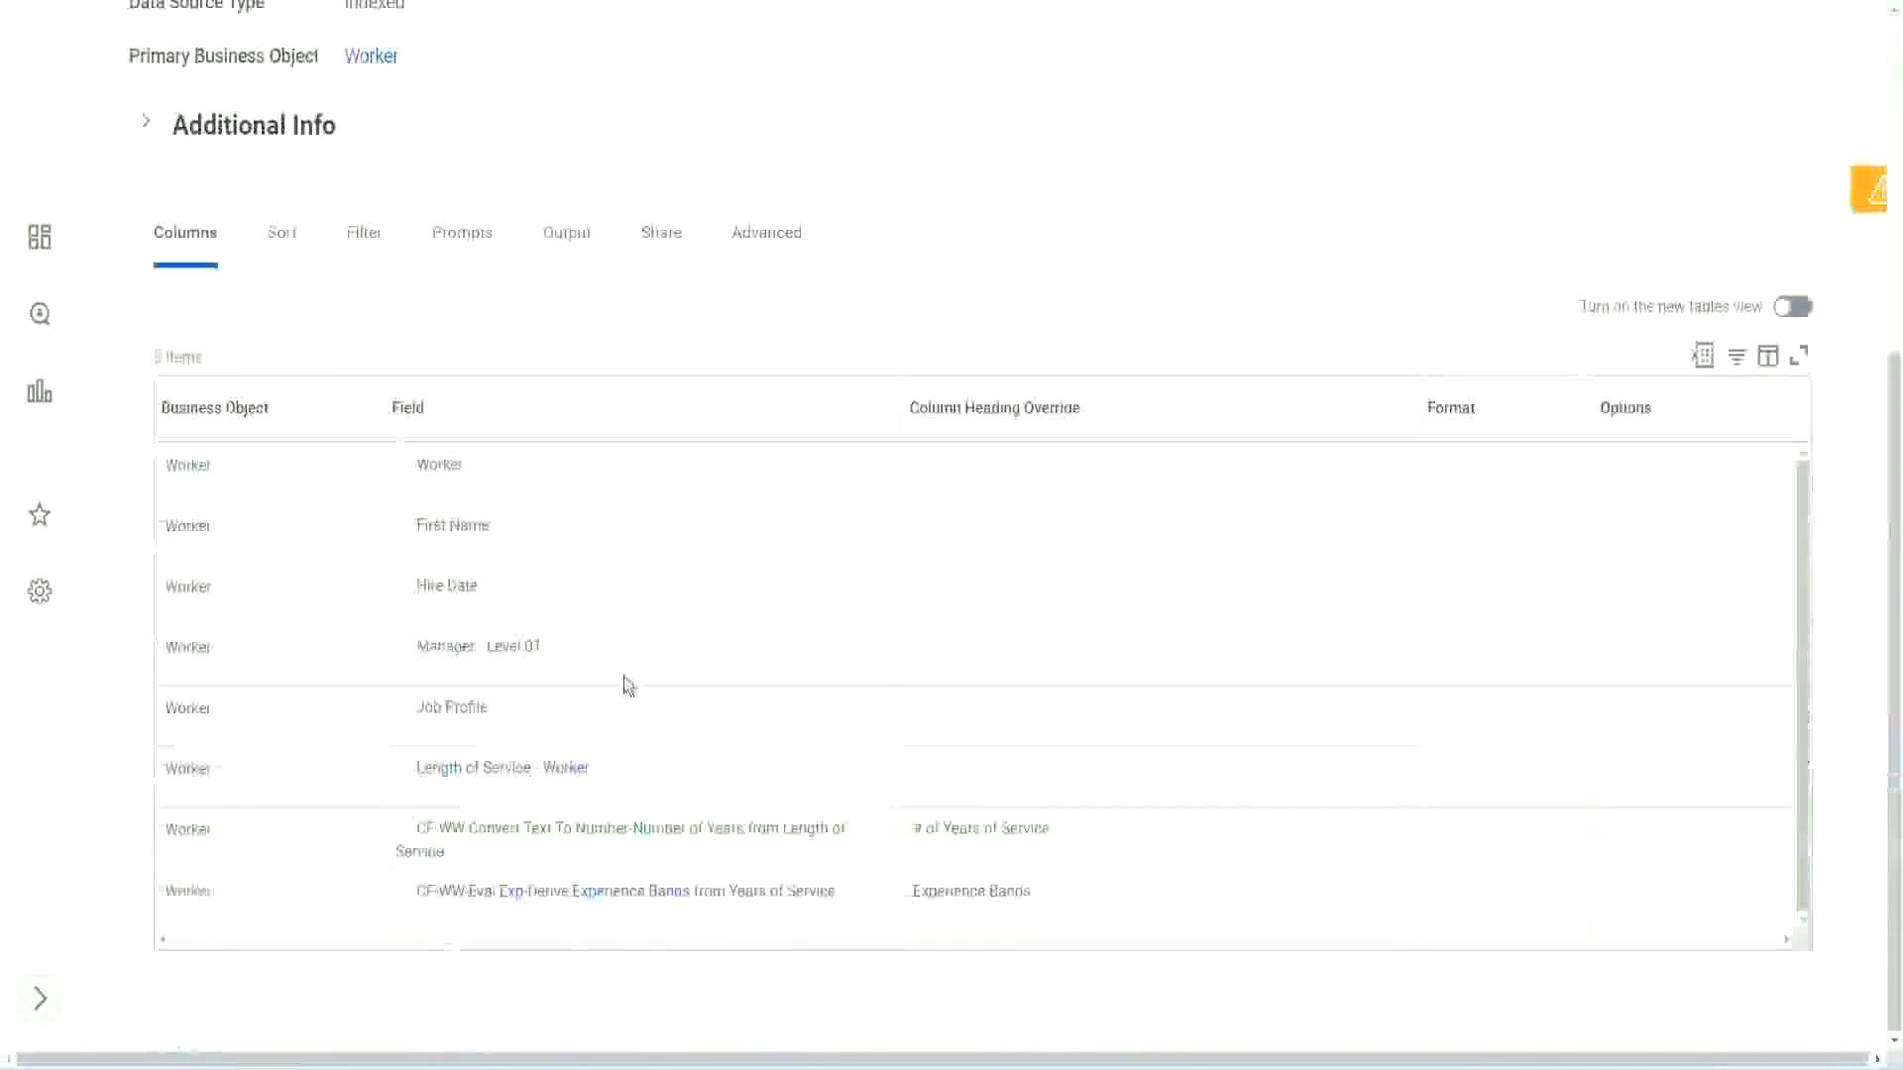
pyautogui.rightClick(517, 902)
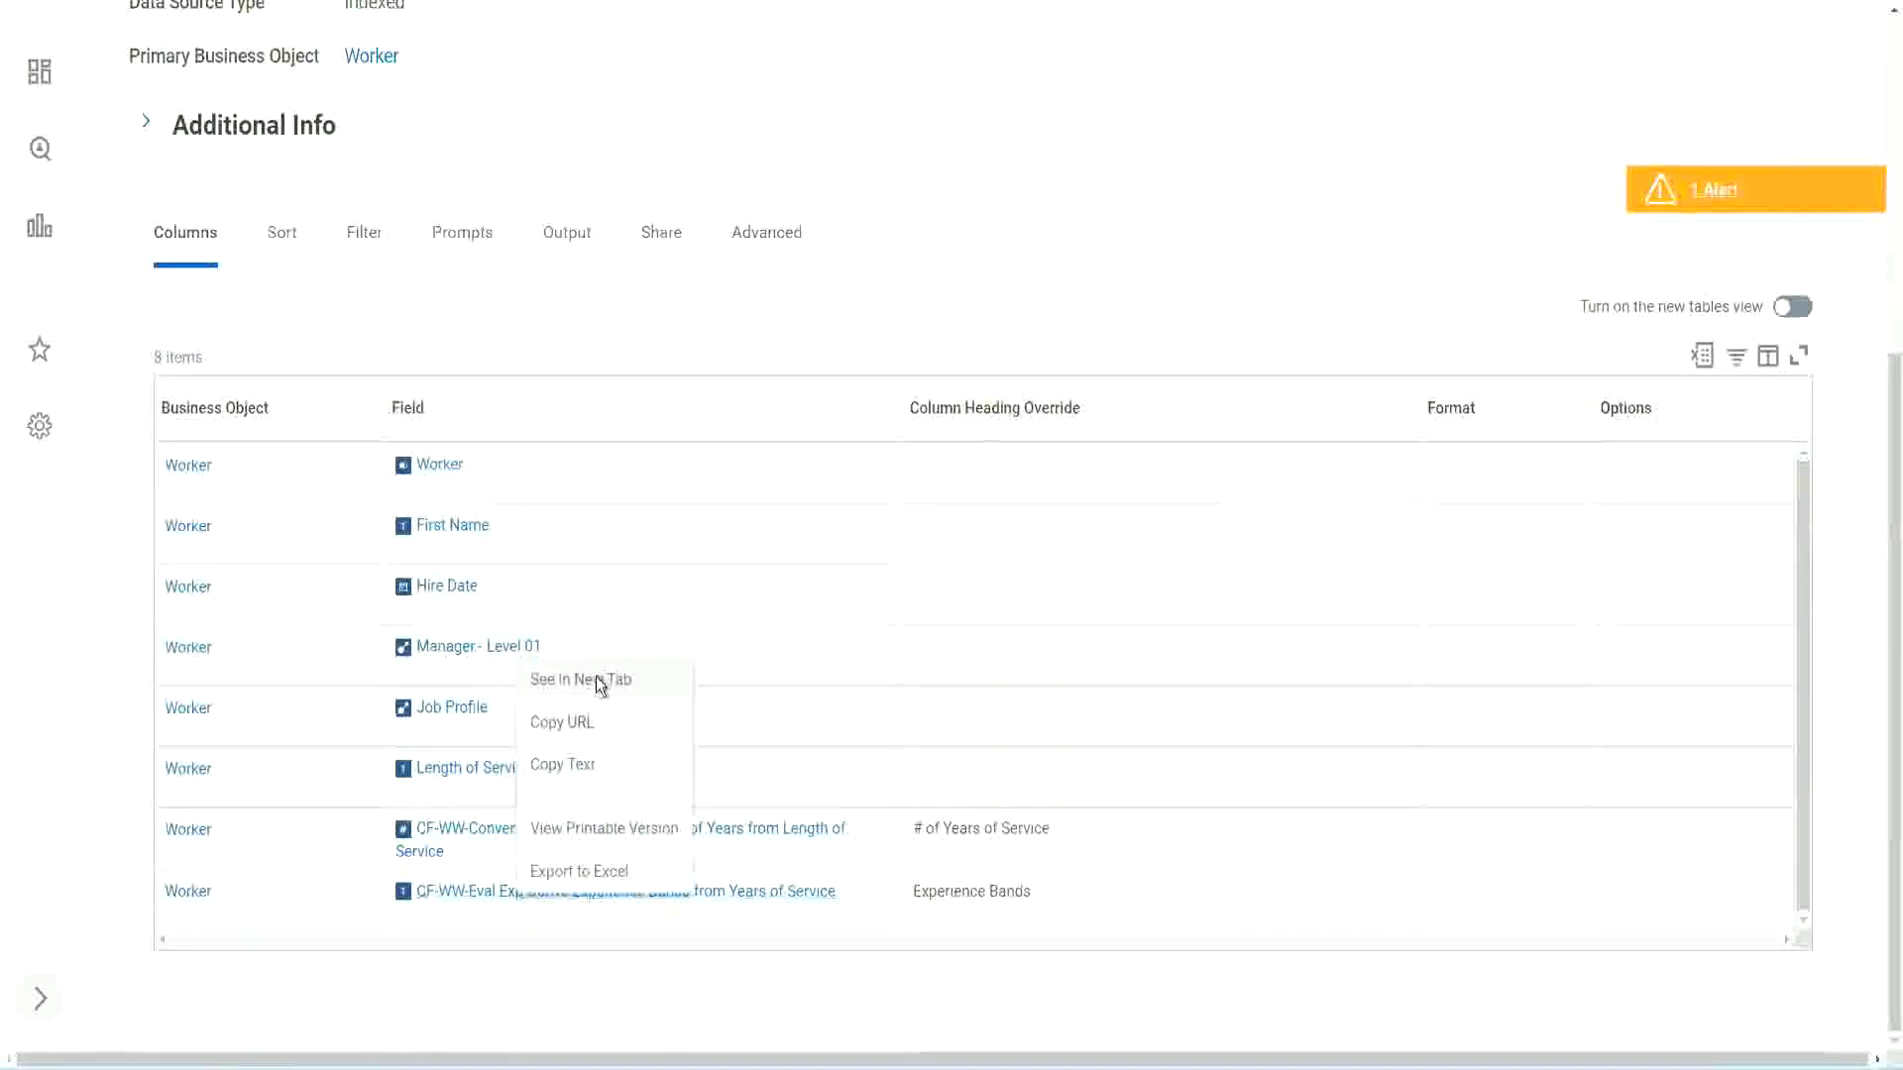
pyautogui.click(598, 680)
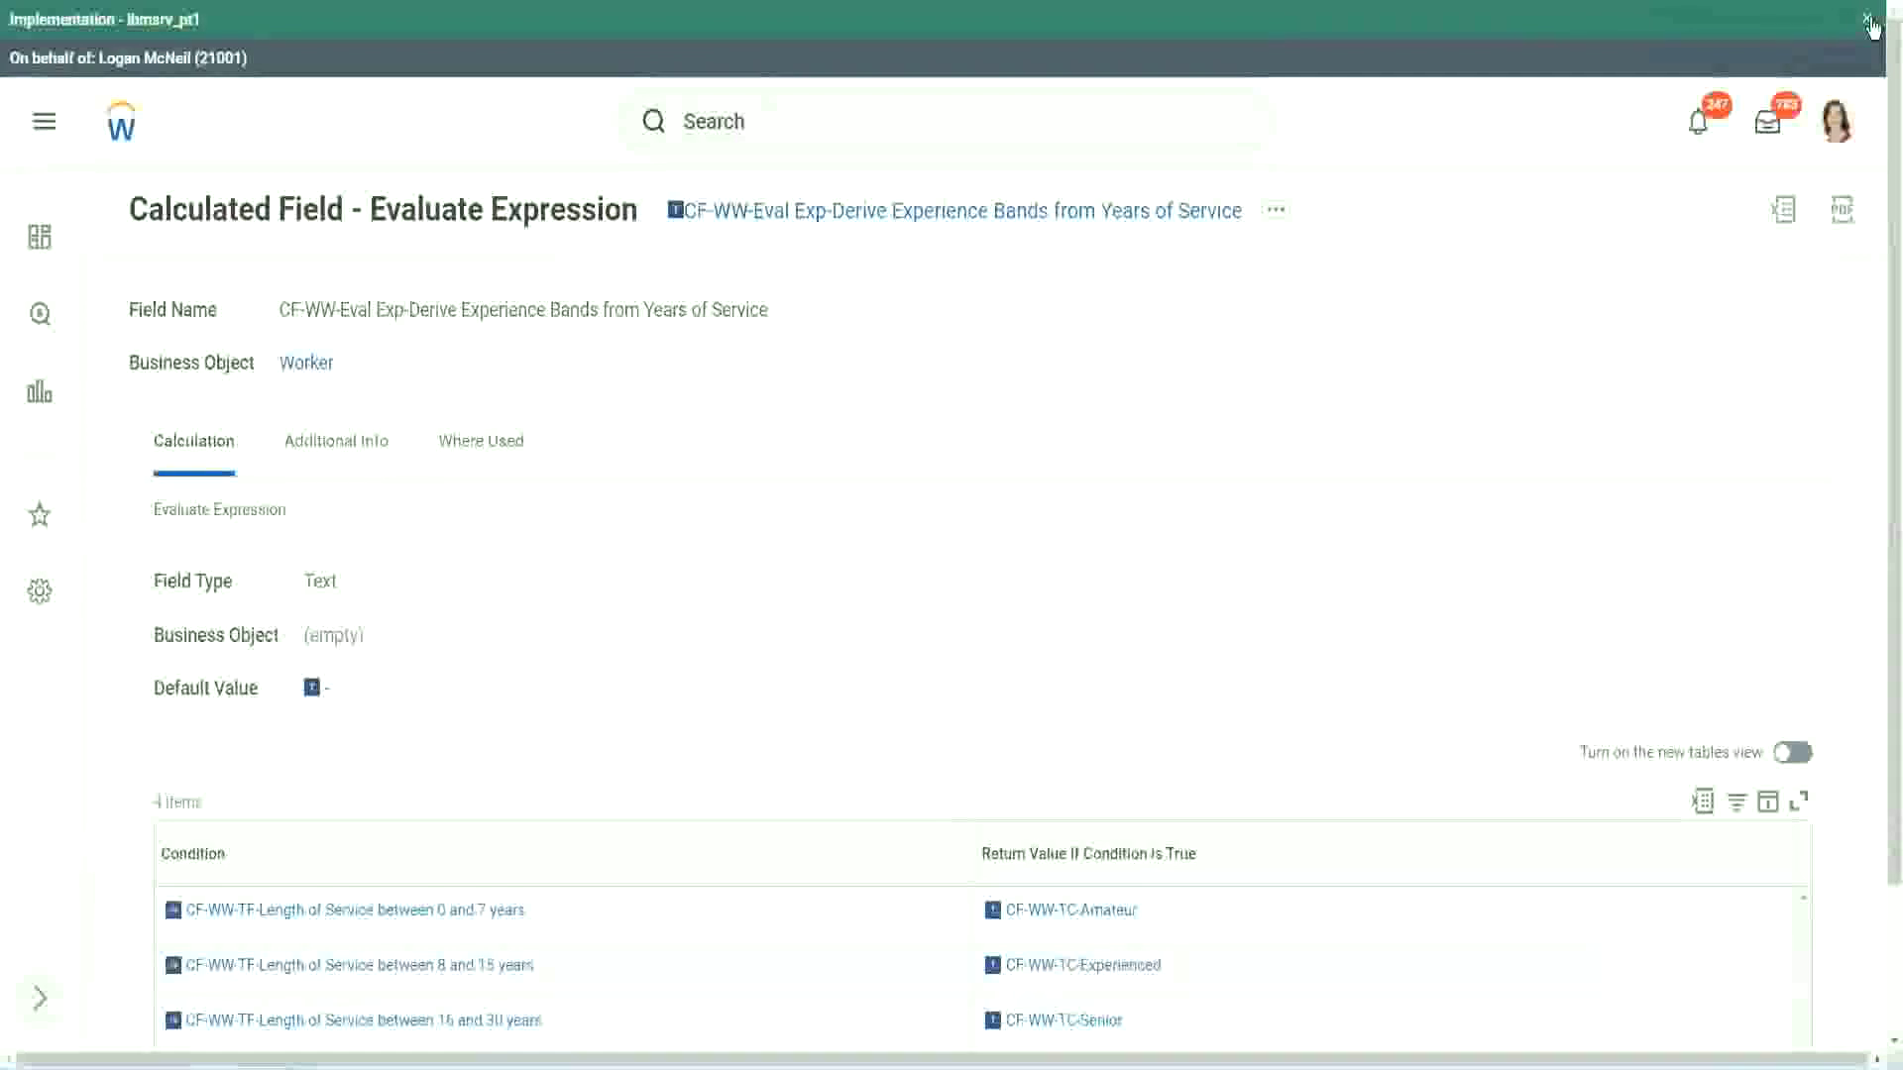
pyautogui.click(1867, 20)
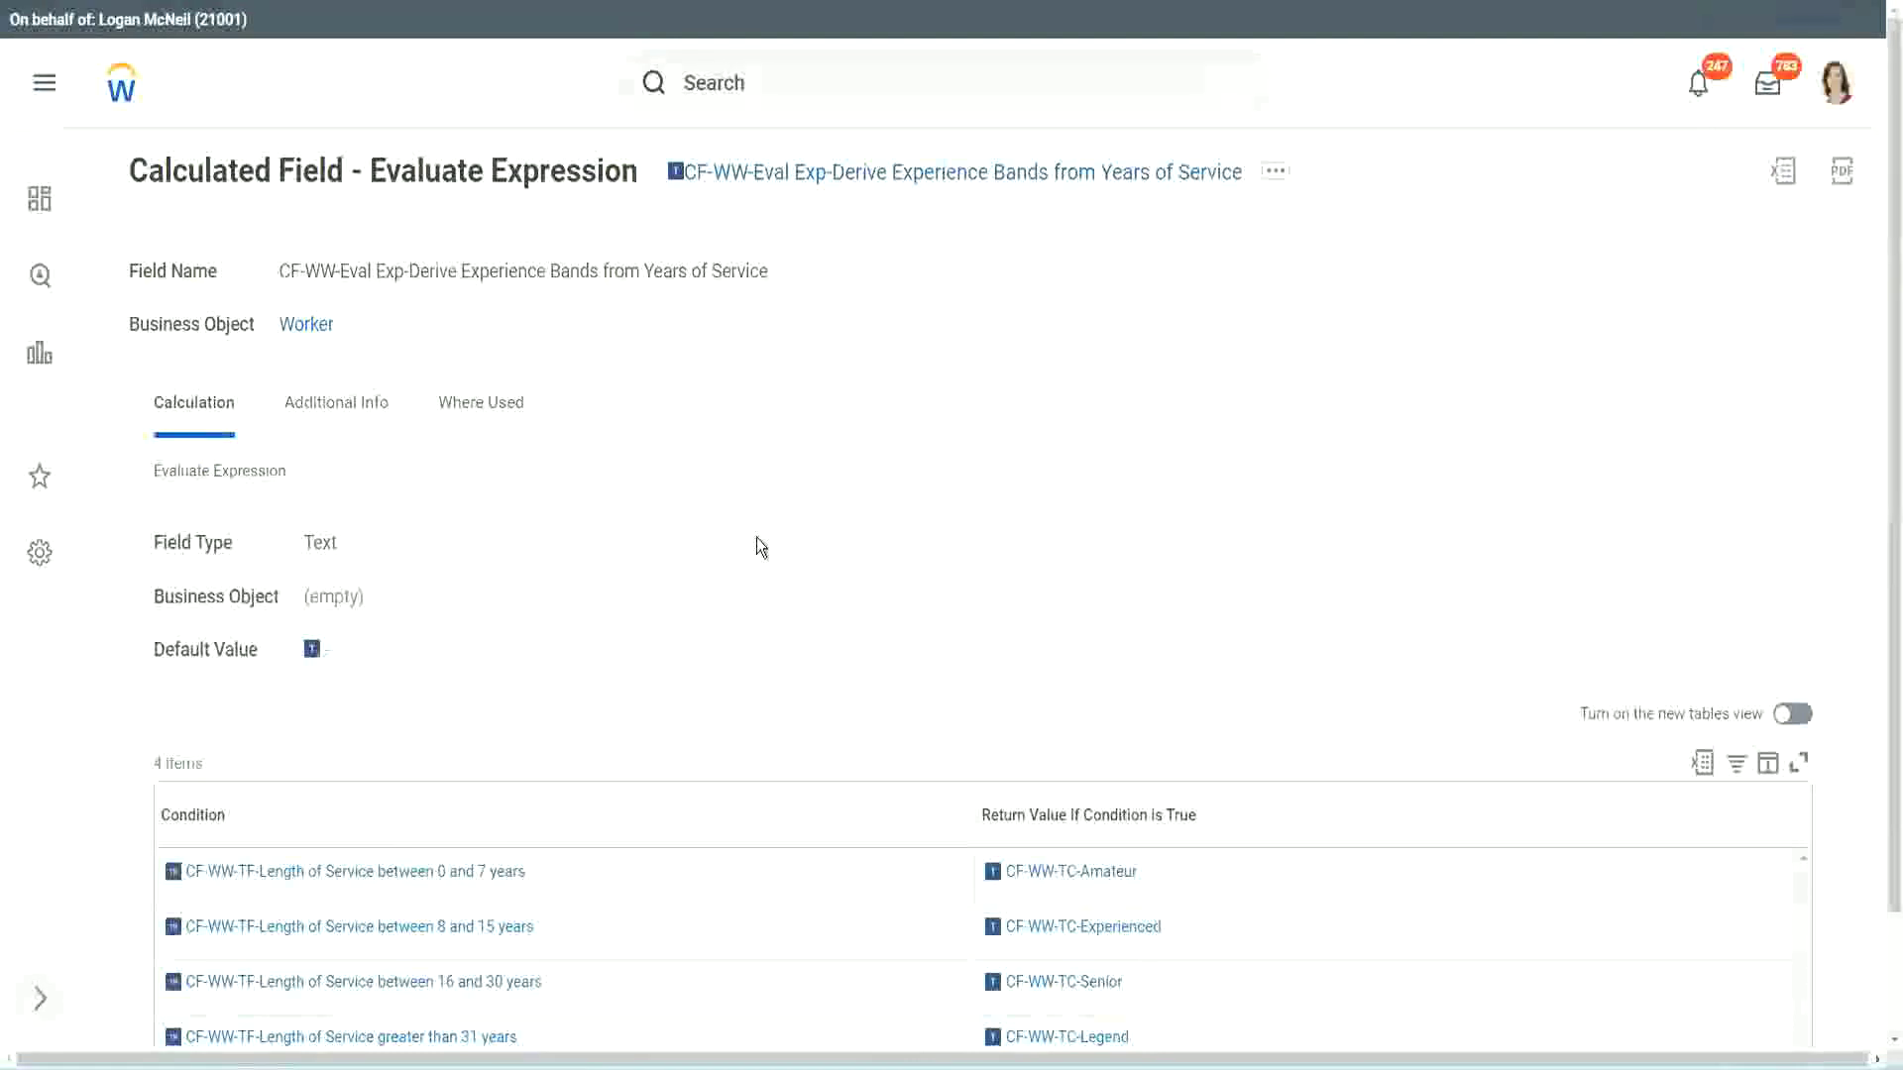
# - Review the Evaluate Expression conditions and copy the name of the calculated field
pyautogui.scroll(-1, 783, 543)
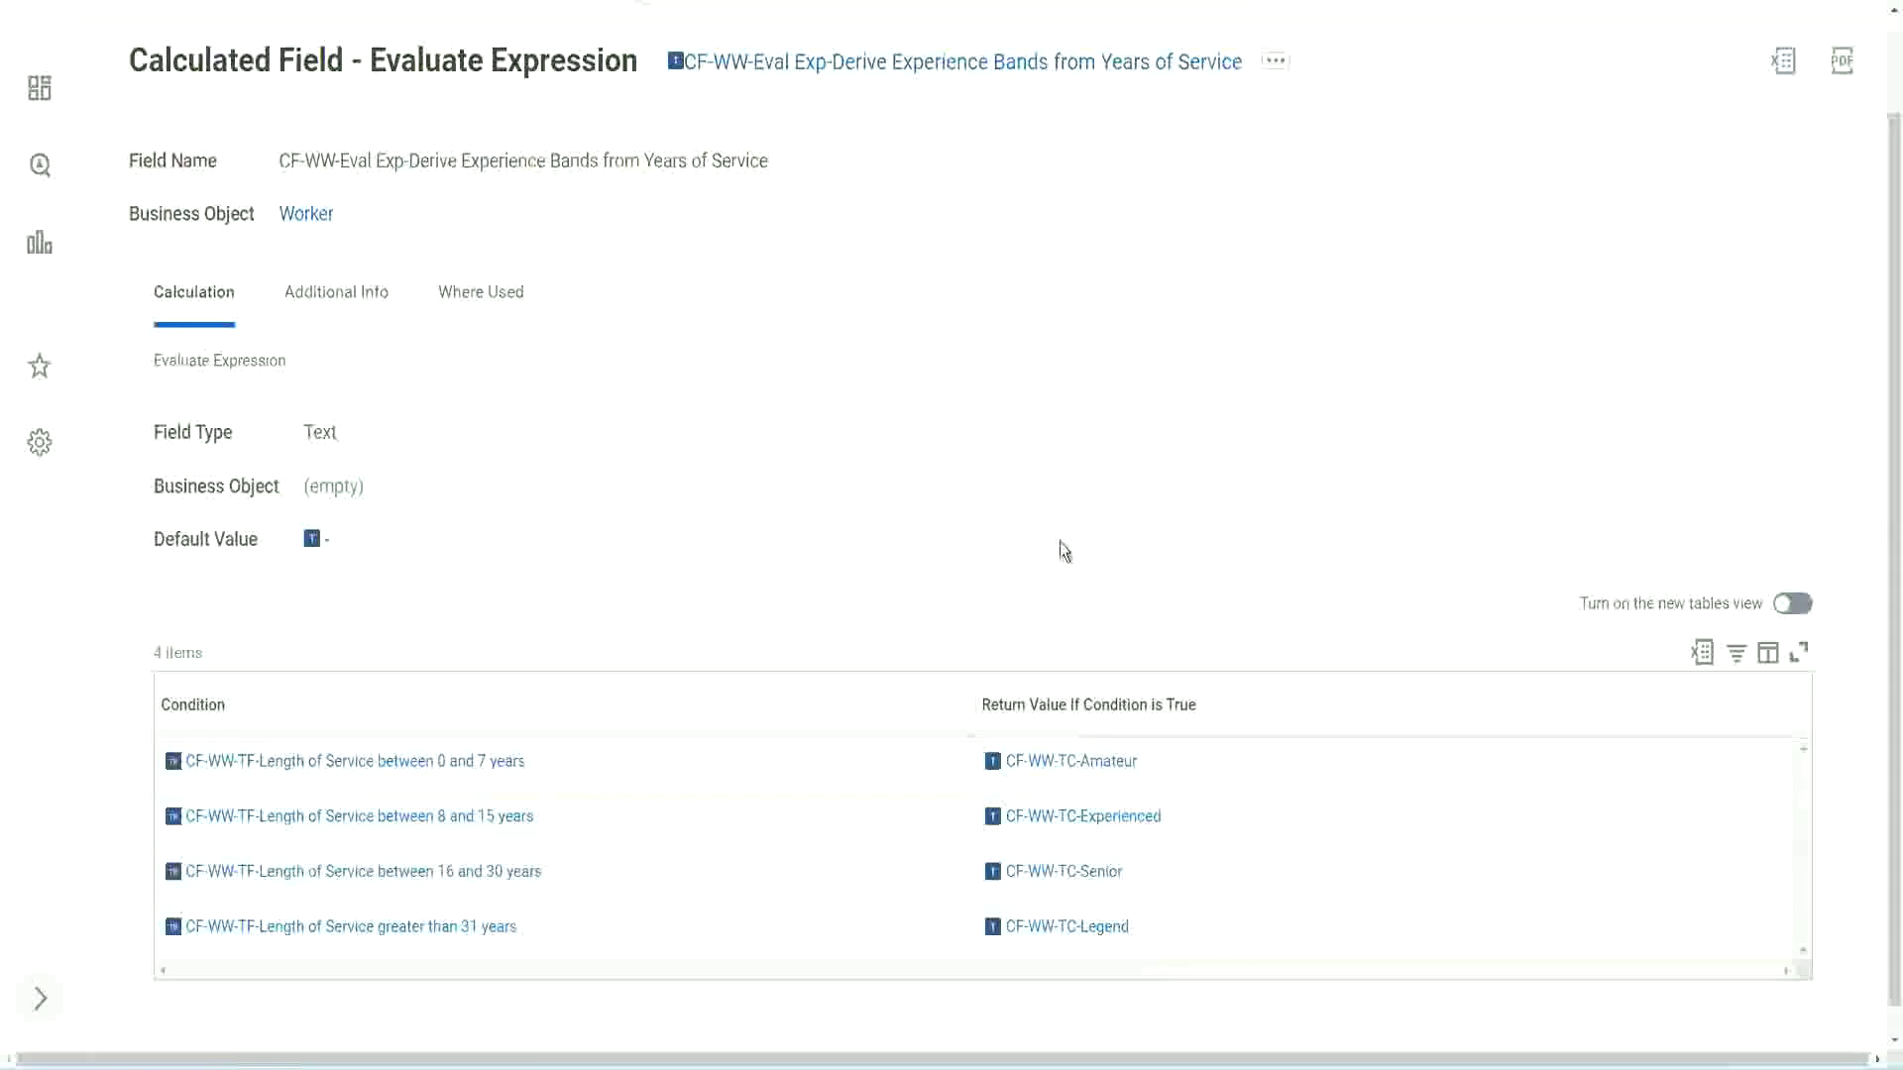
pyautogui.click(862, 700)
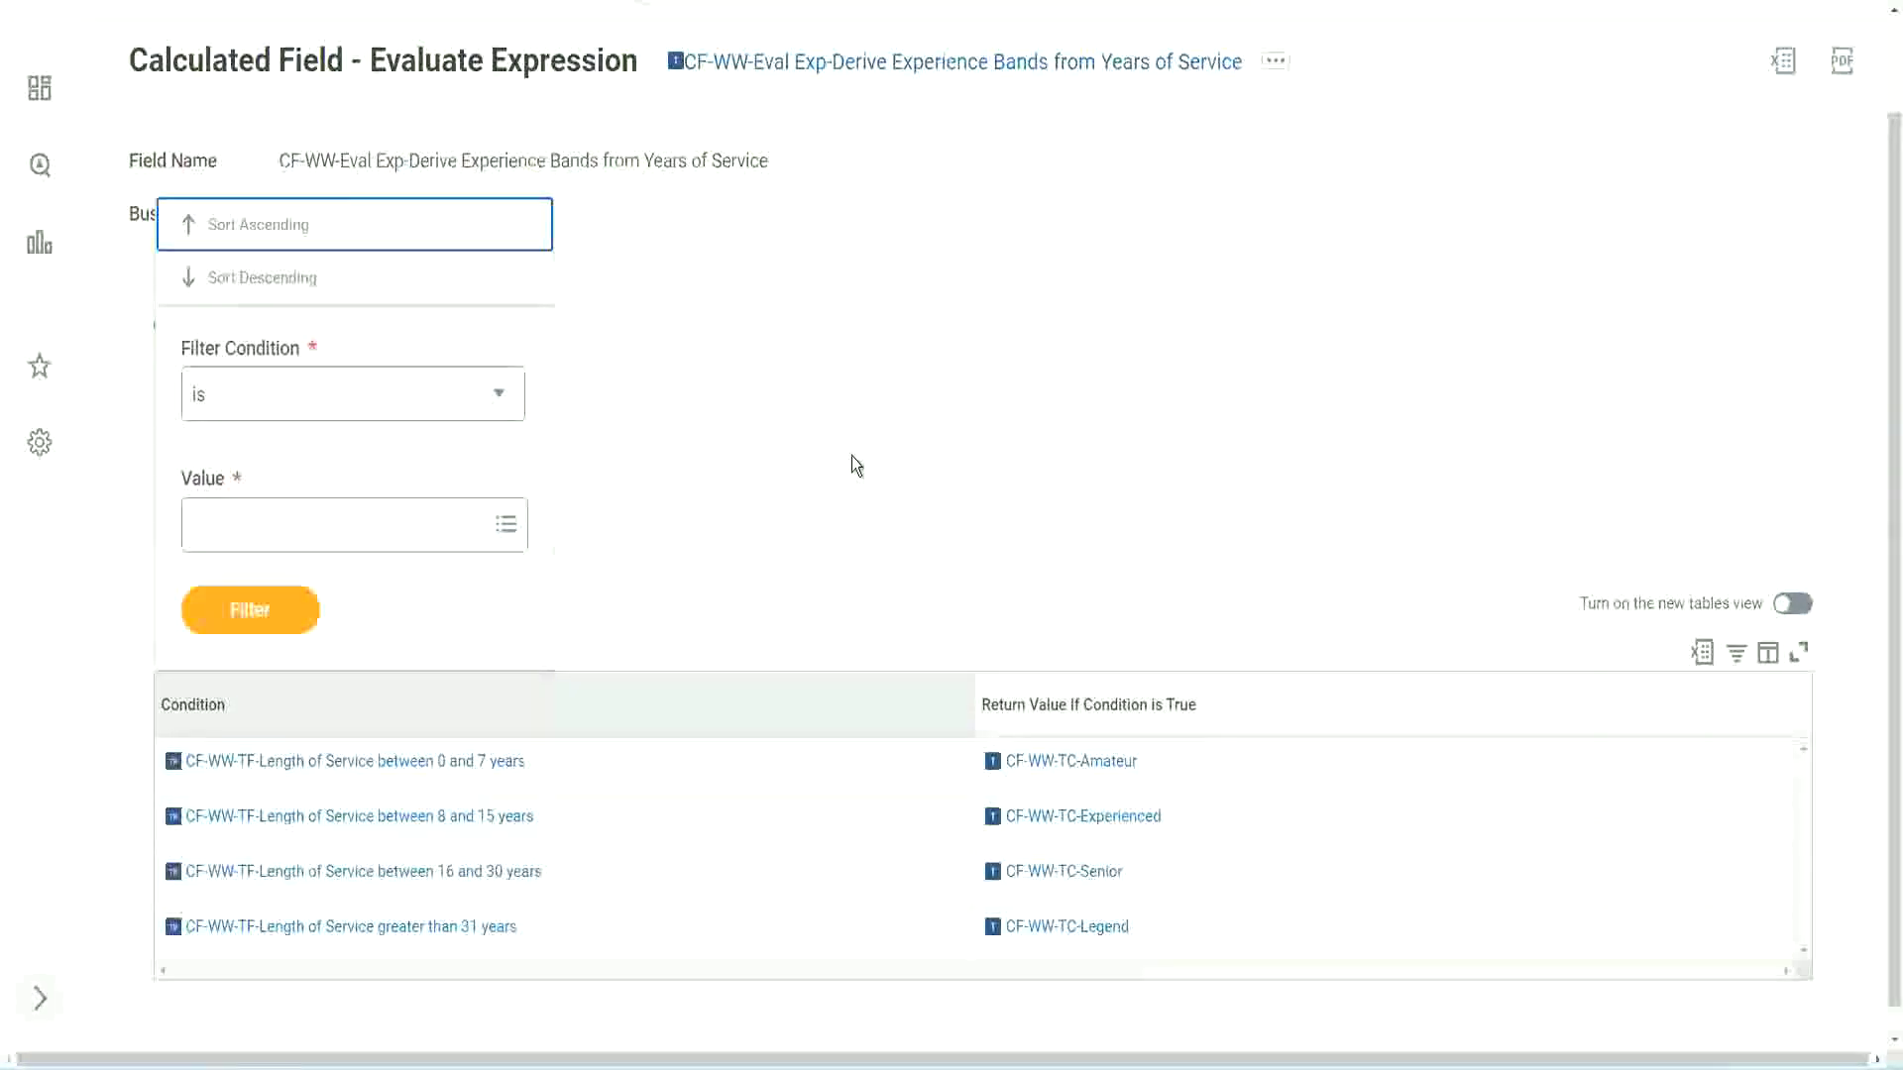
pyautogui.click(854, 464)
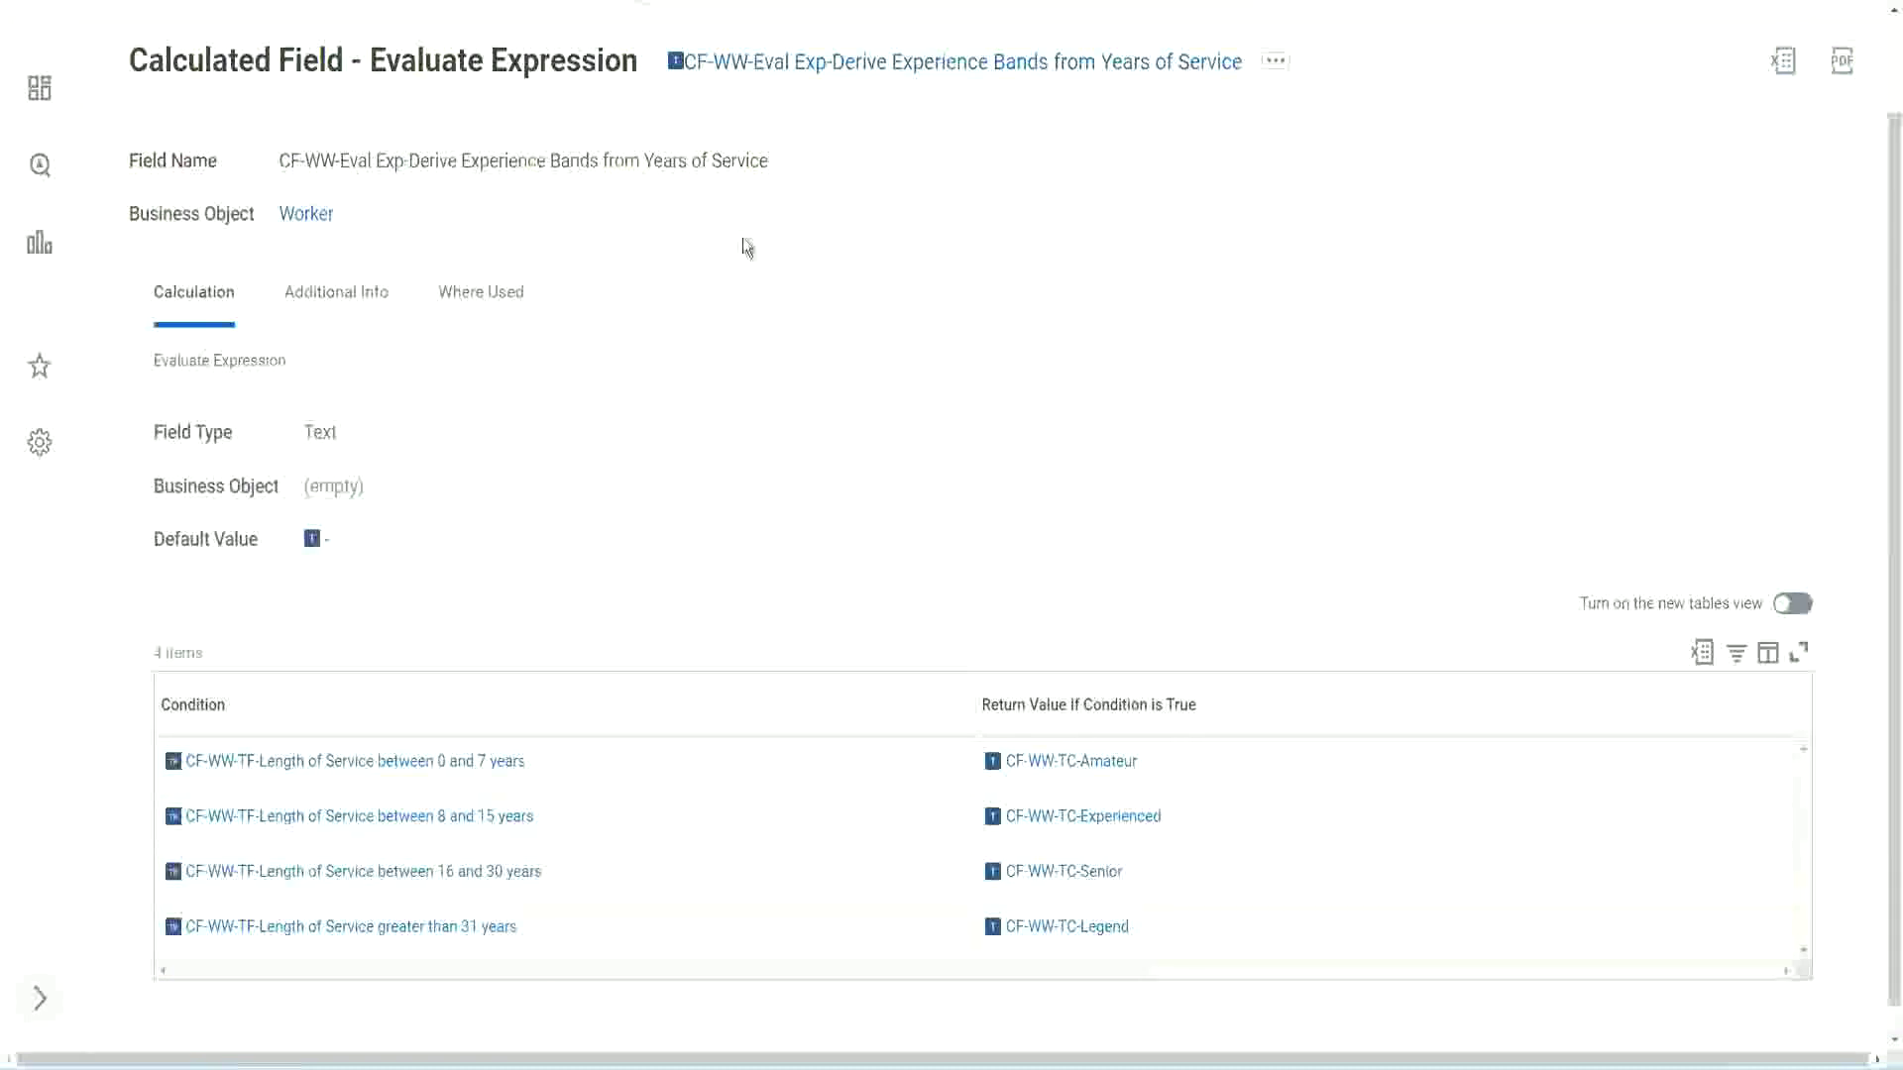
pyautogui.rightClick(836, 72)
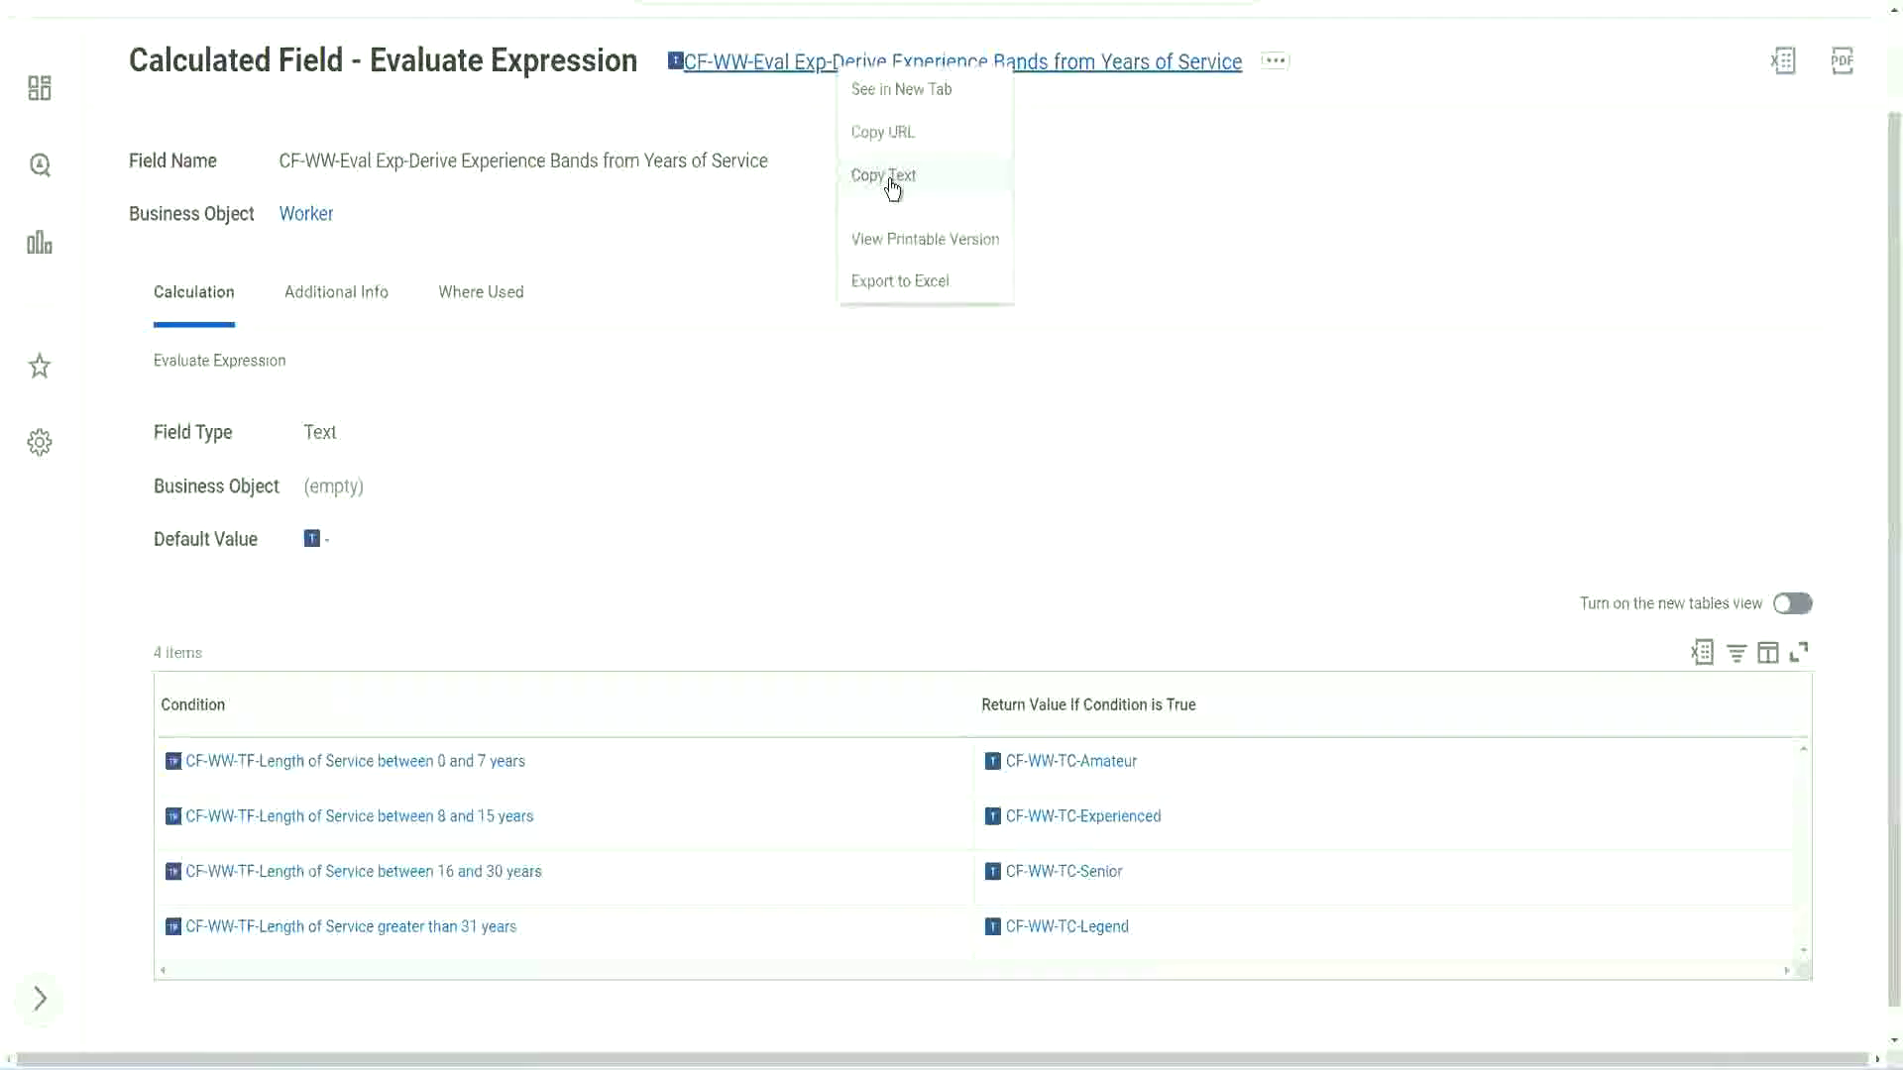
pyautogui.click(893, 187)
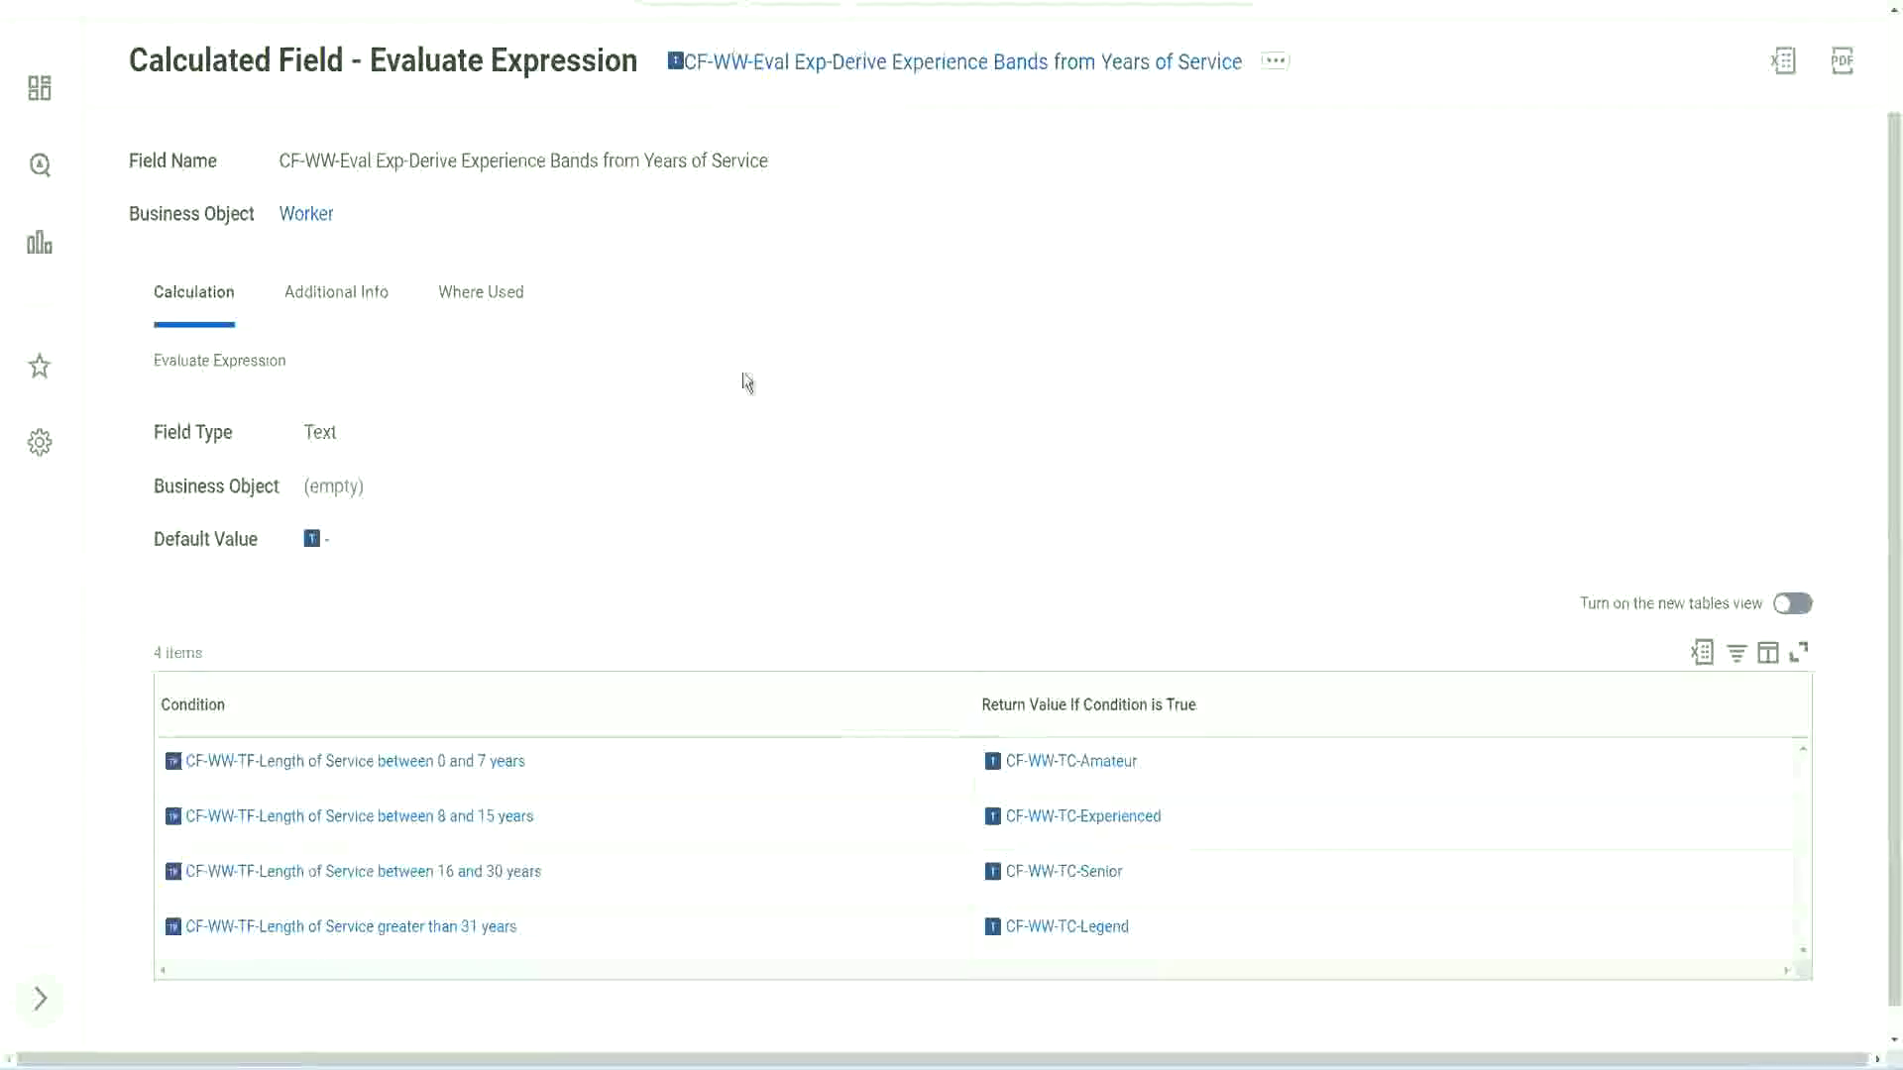
# - Return to the report definition, search for "create cal field" and start the Create Calculated Field task
pyautogui.scroll(2, 741, 388)
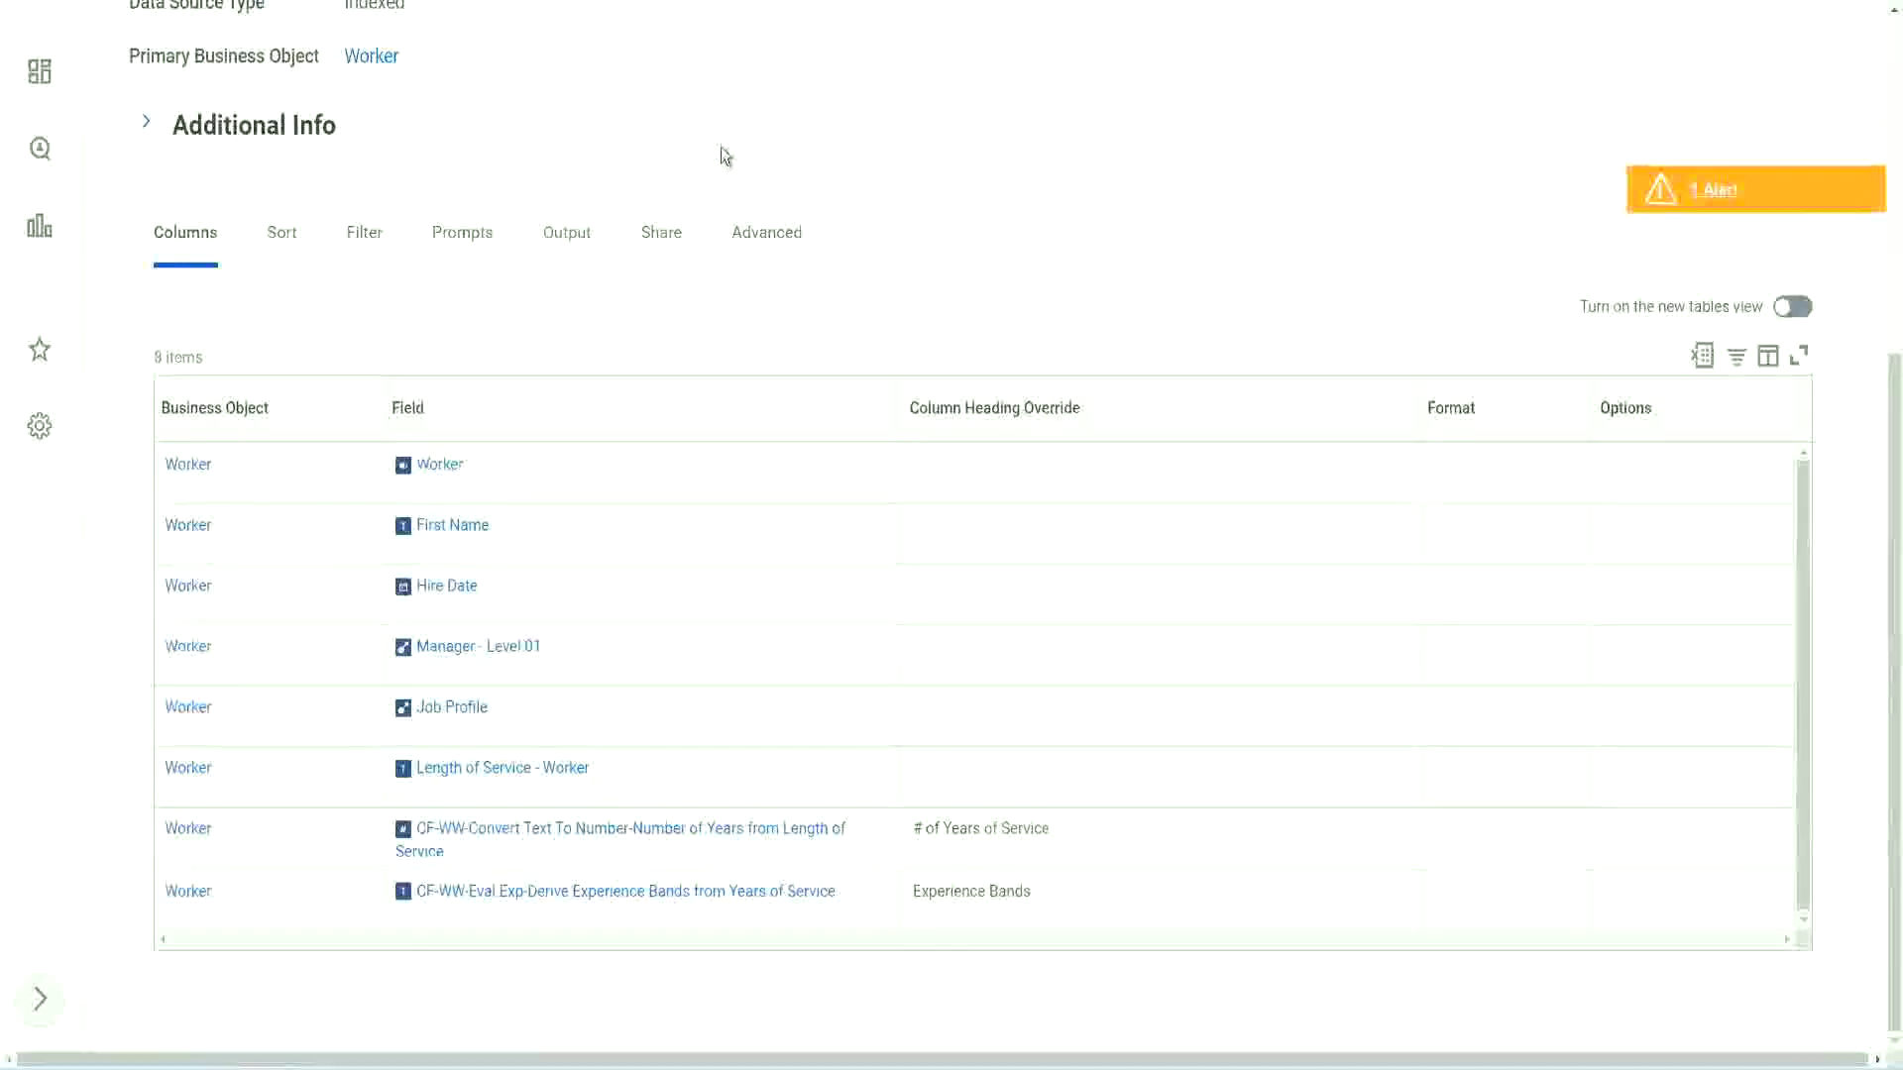
pyautogui.scroll(5, 721, 147)
pyautogui.click(772, 121)
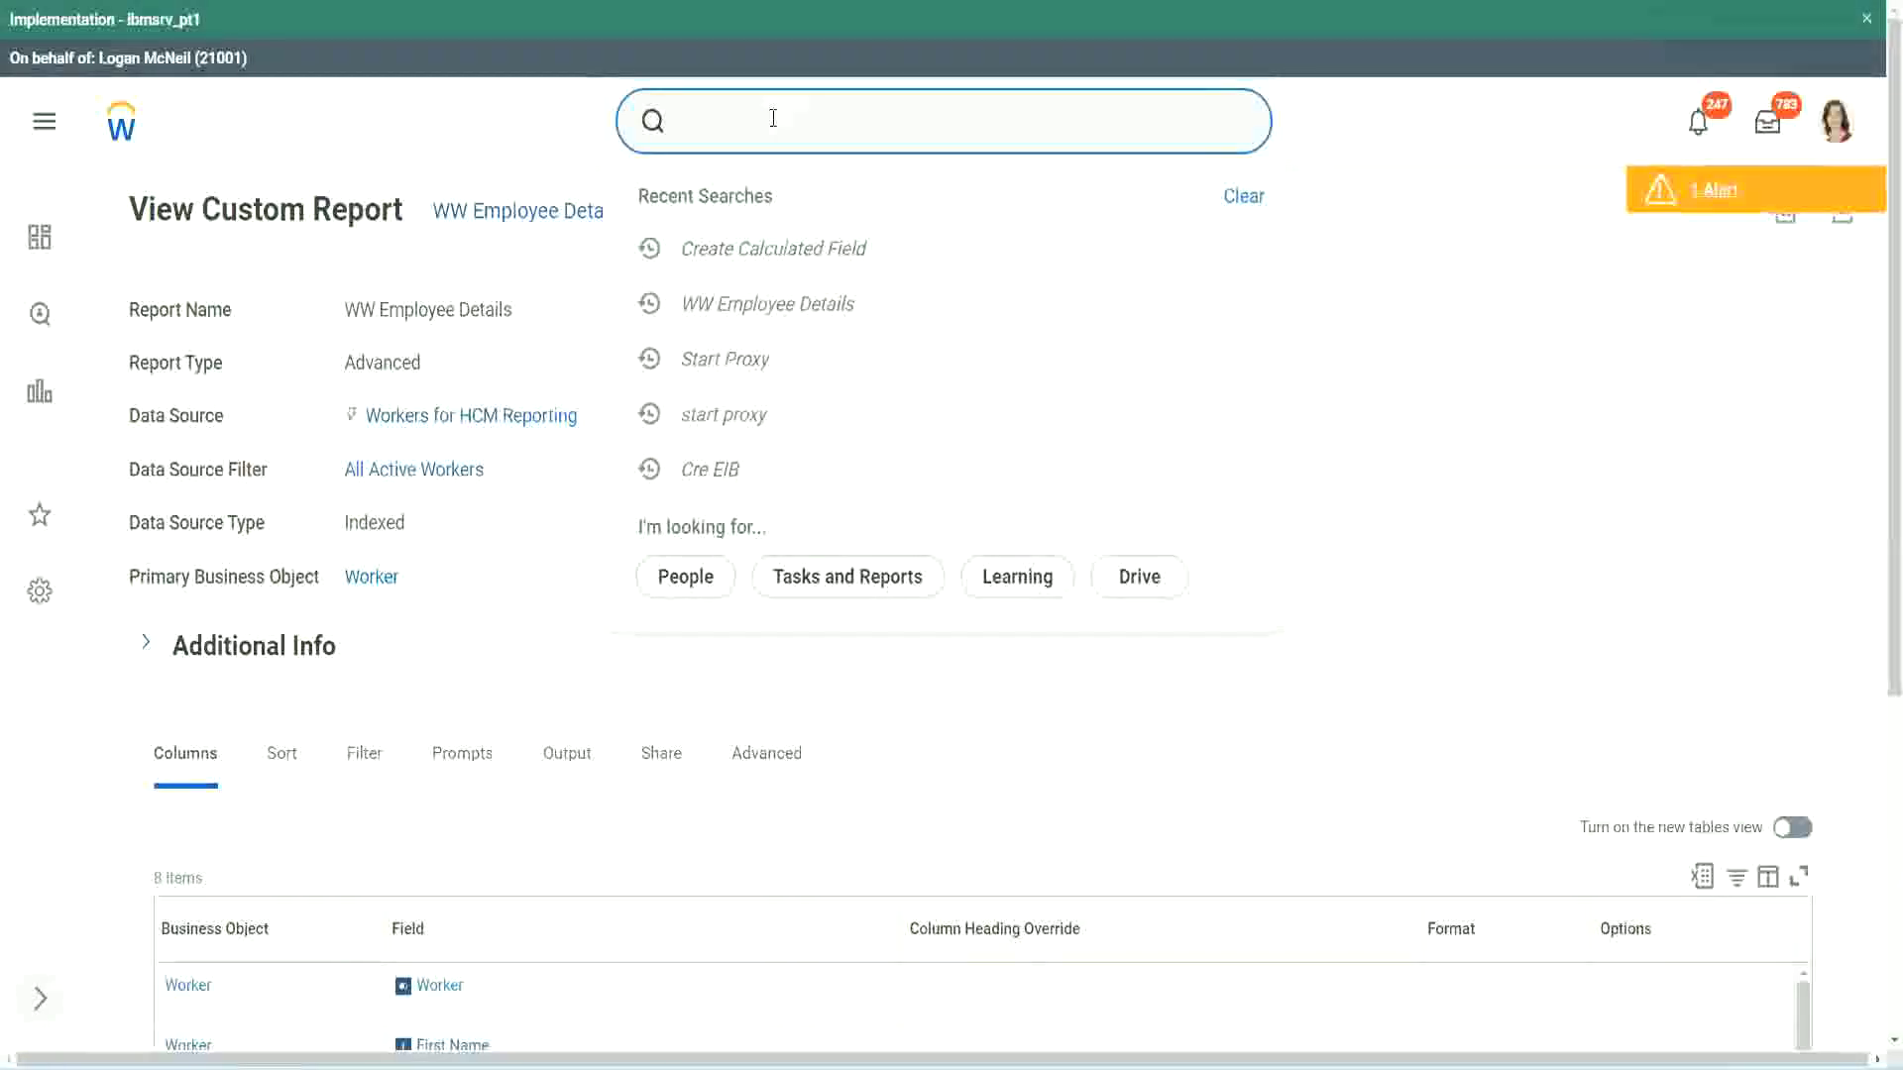
pyautogui.write('create cal field')
pyautogui.click(795, 204)
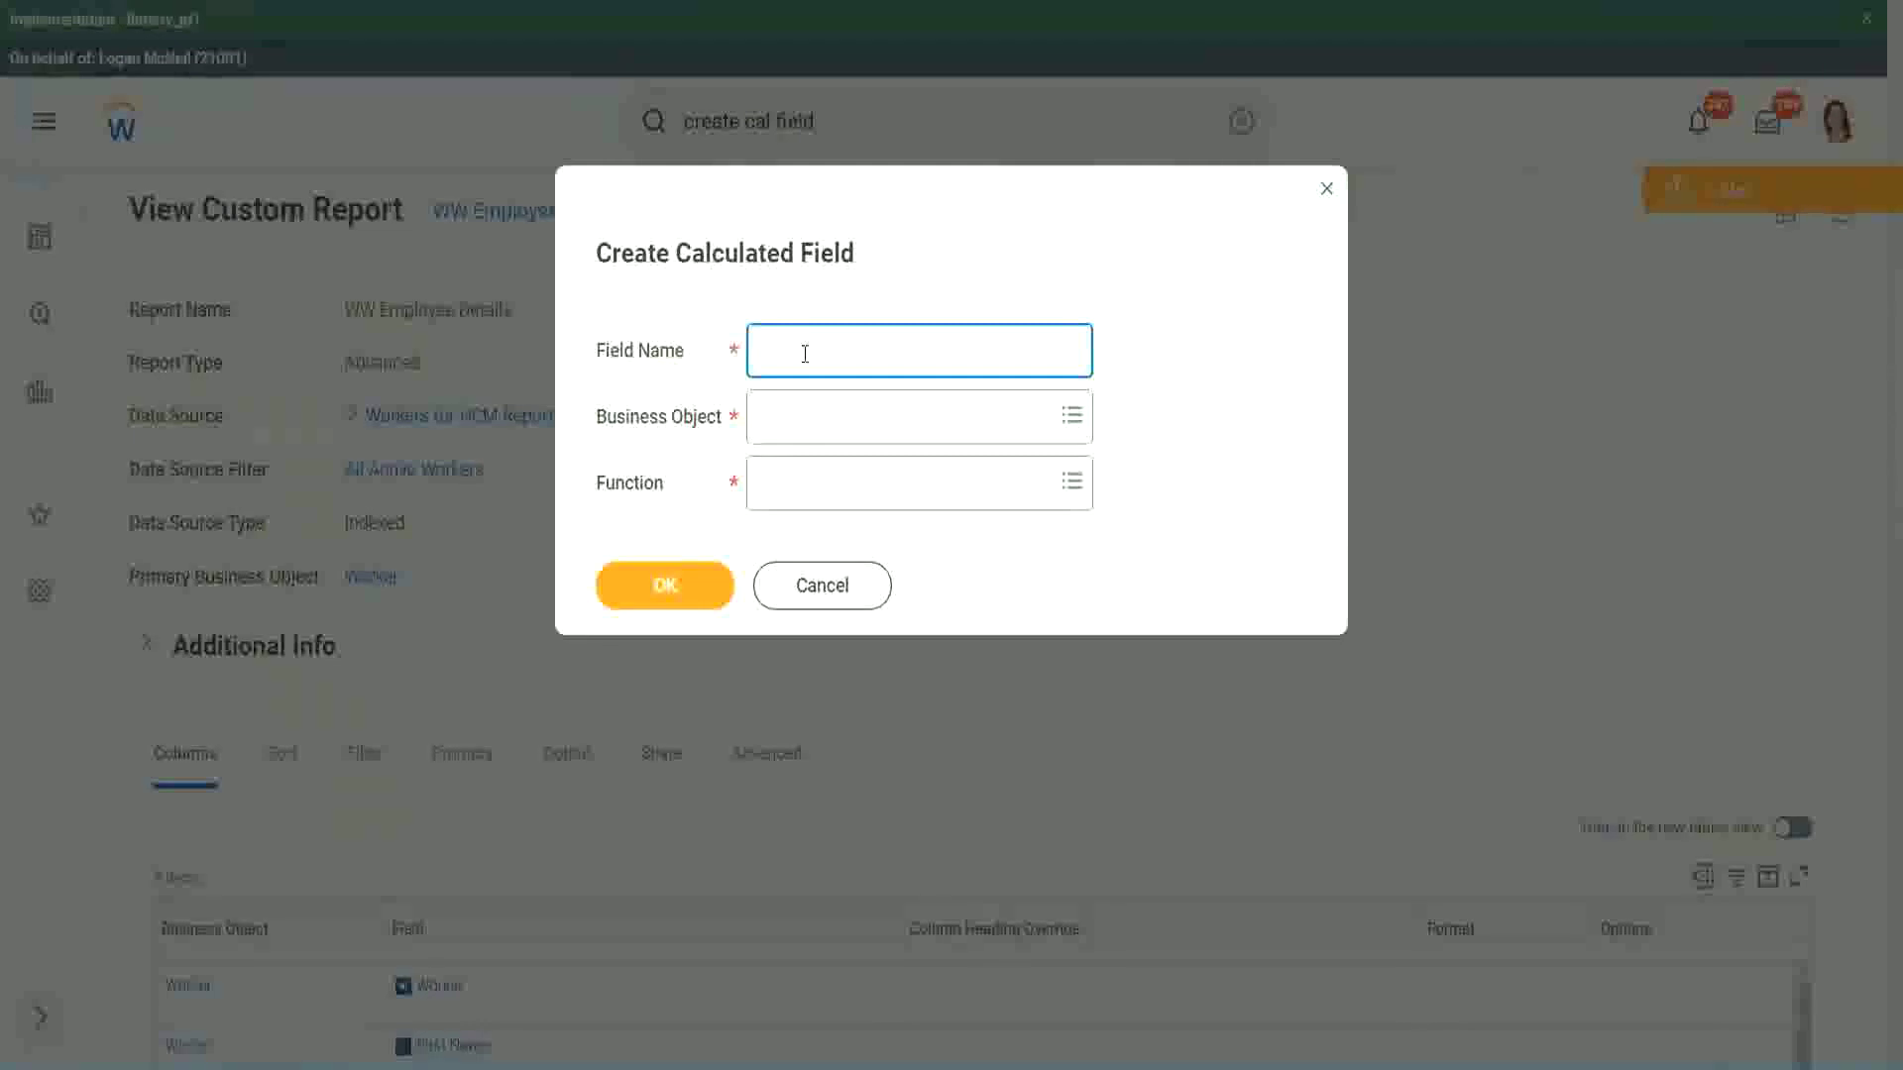
# - Paste the copied name as the new calculated field's name and insert "Bands" after "Eval Exp"
pyautogui.hotkey('ctrl', 'v')
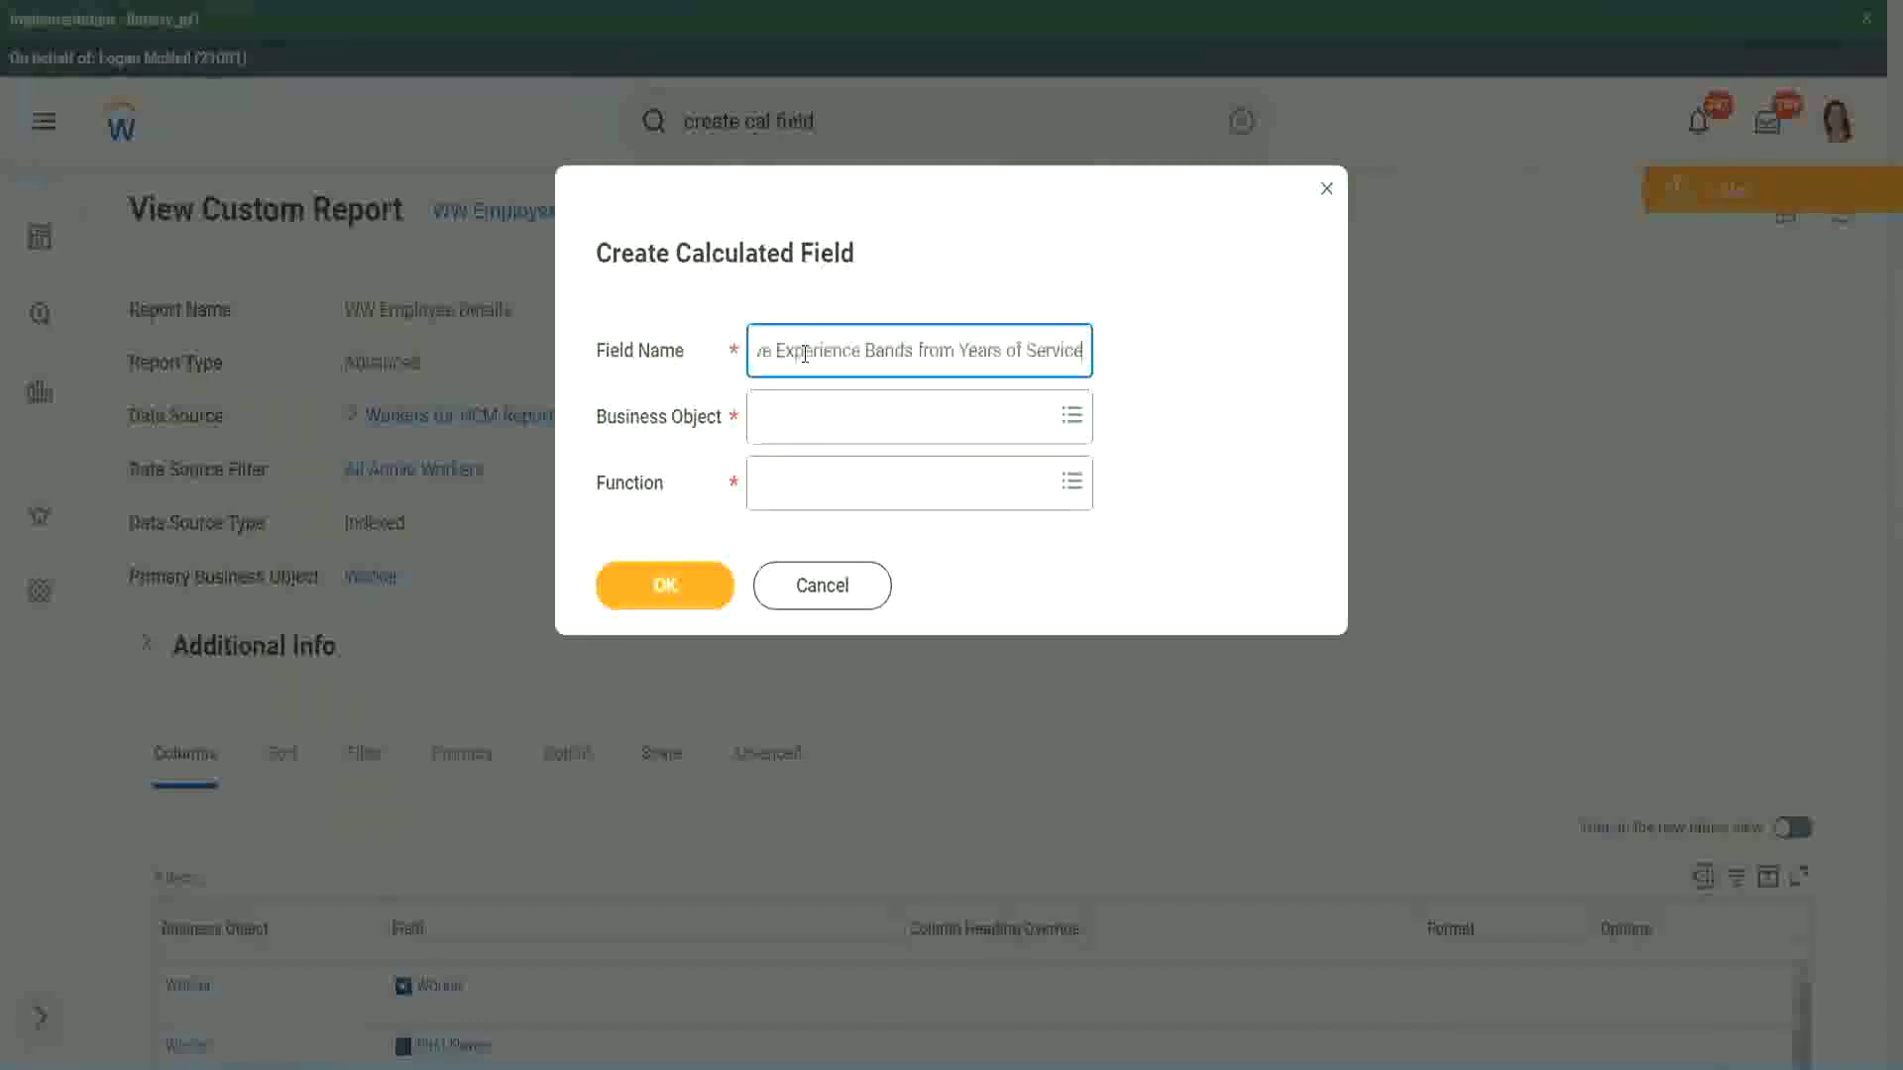
pyautogui.moveTo(850, 349); pyautogui.dragTo(693, 318)
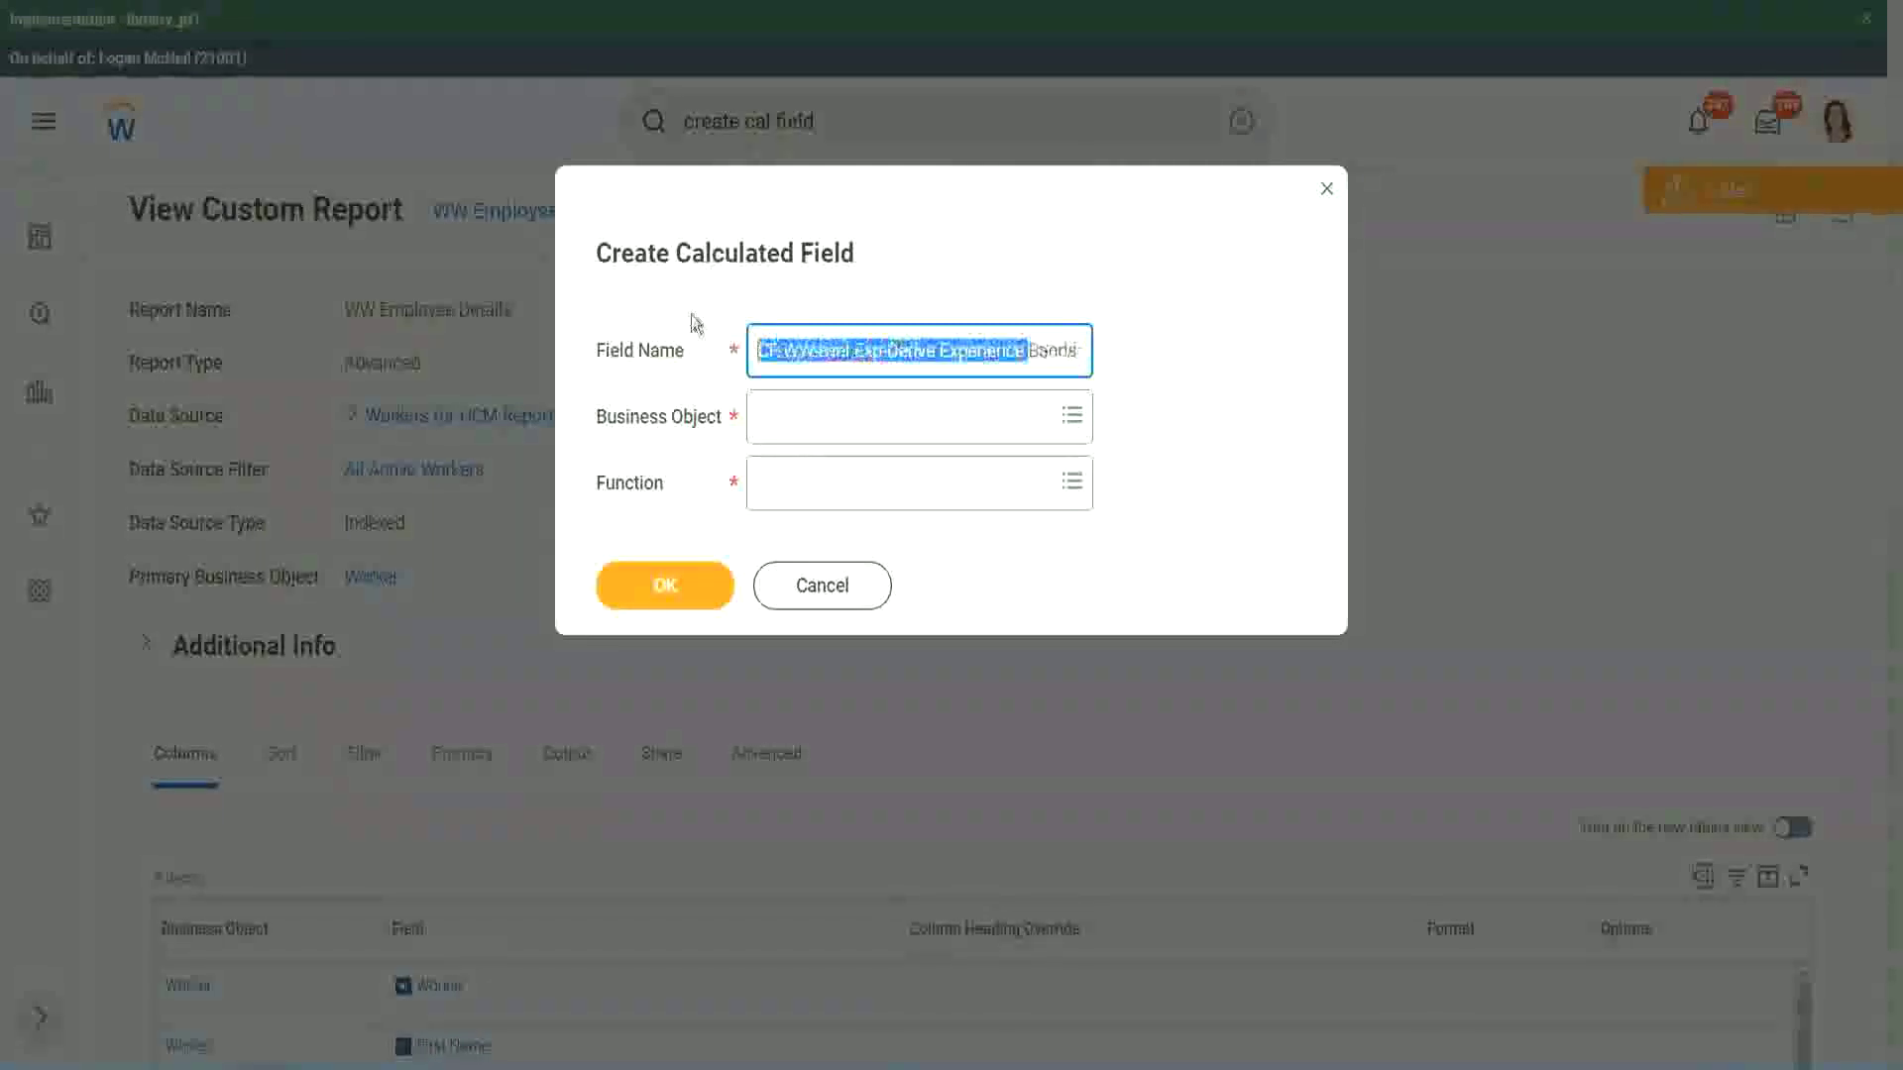
pyautogui.click(841, 350)
pyautogui.moveTo(853, 350); pyautogui.dragTo(885, 350)
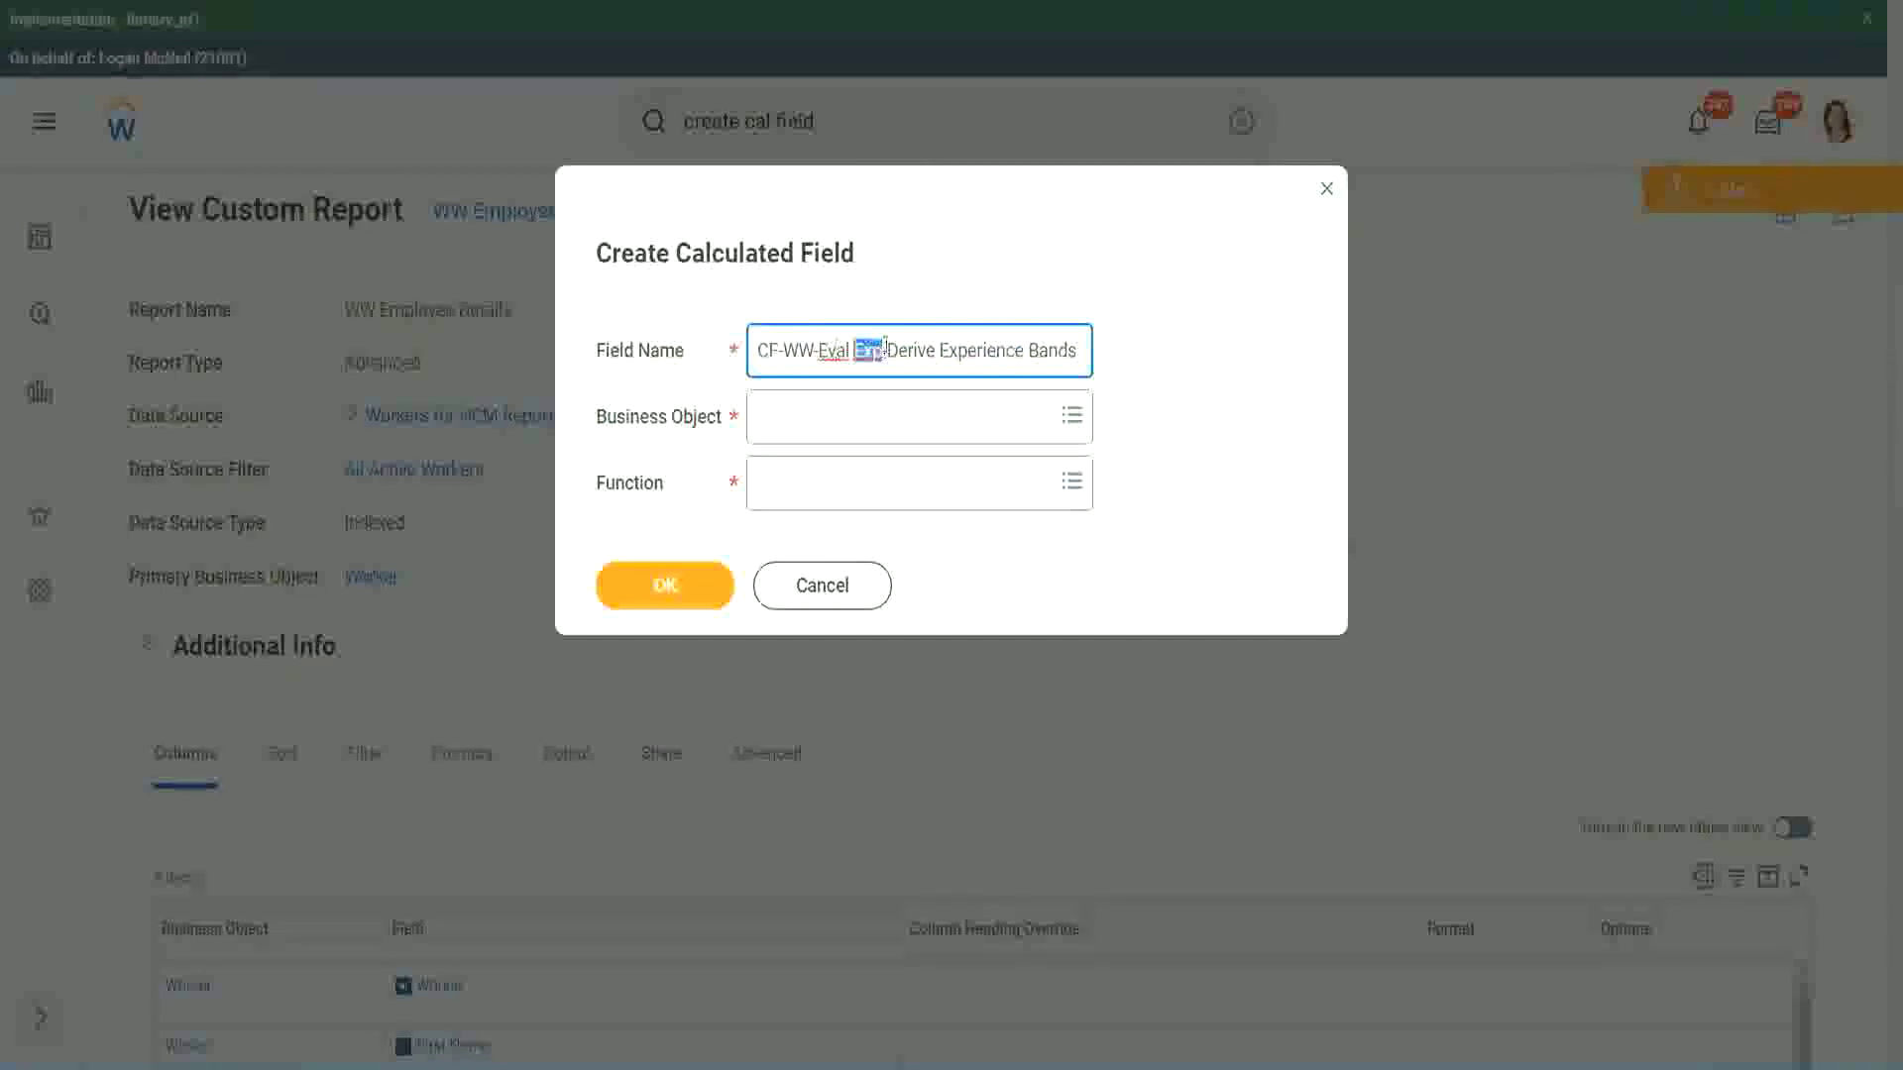
pyautogui.click(883, 349)
pyautogui.write('bands')
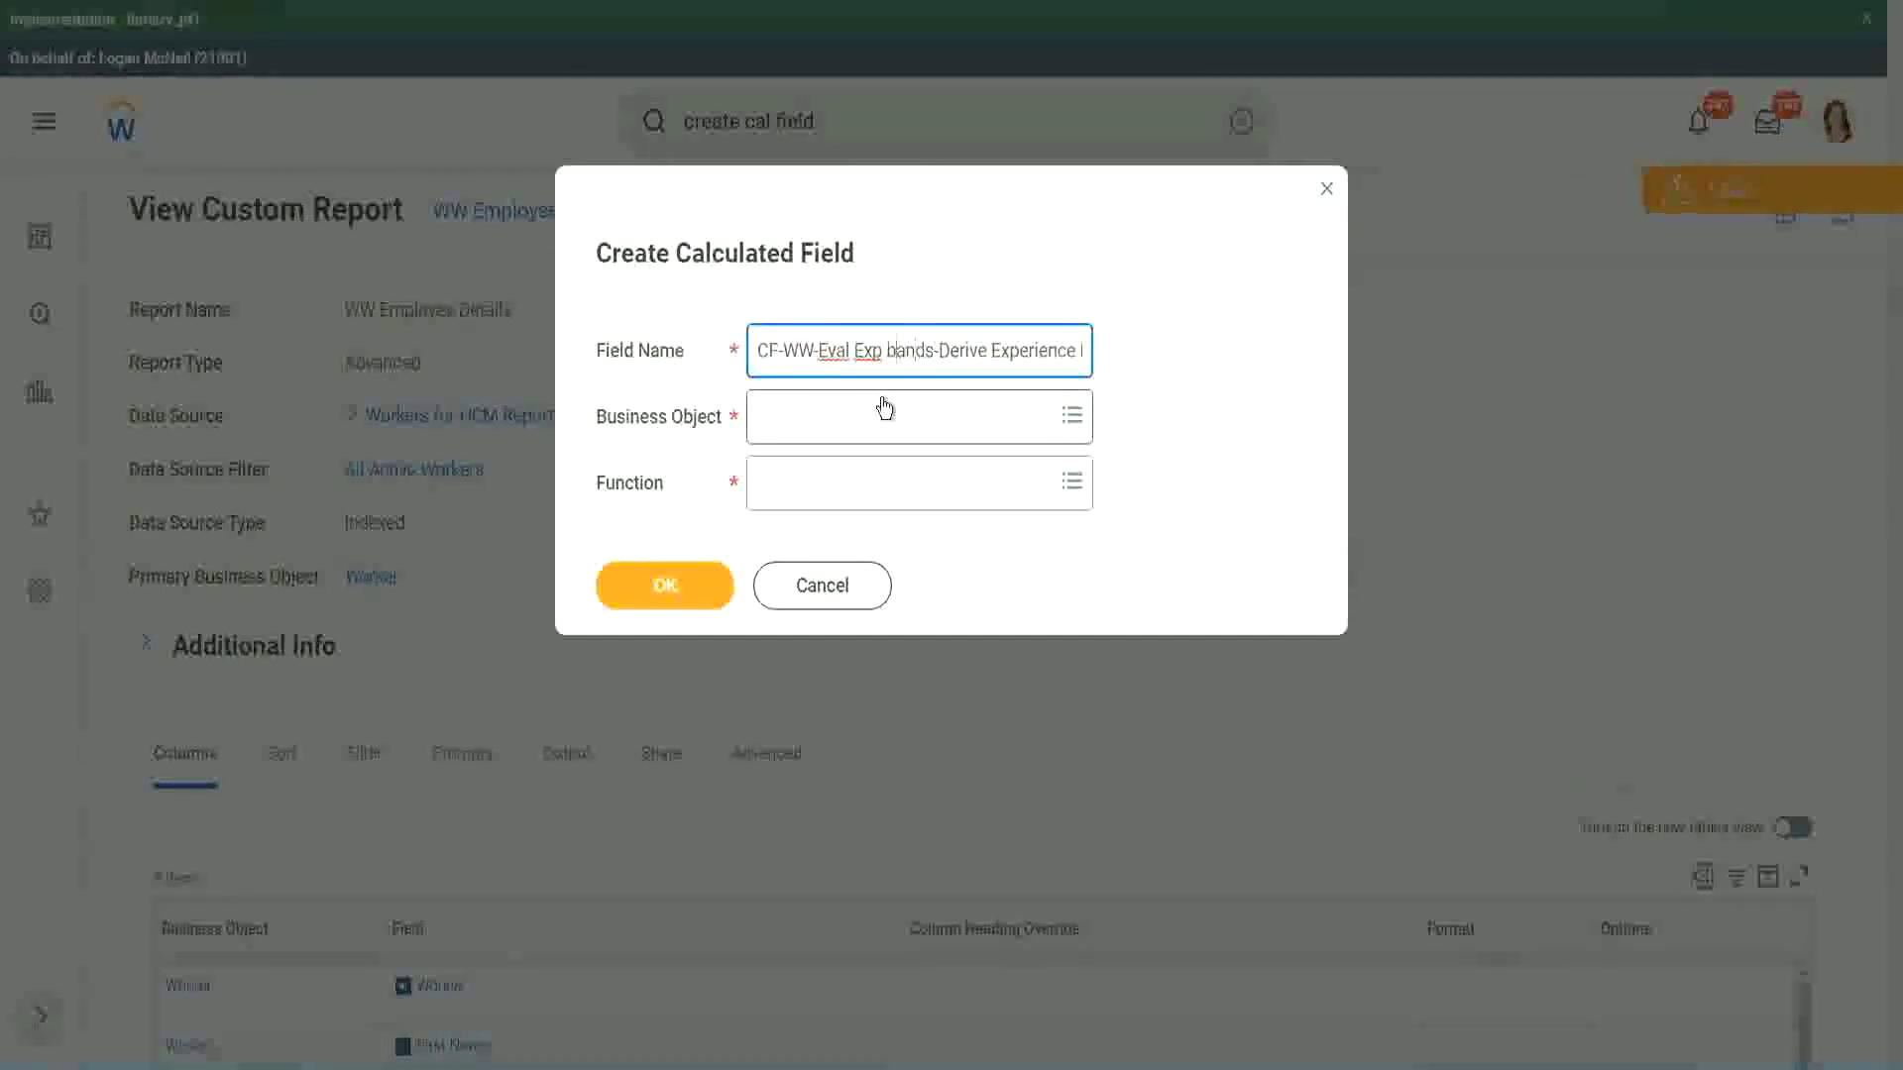
pyautogui.hotkey('shift', 'Right')
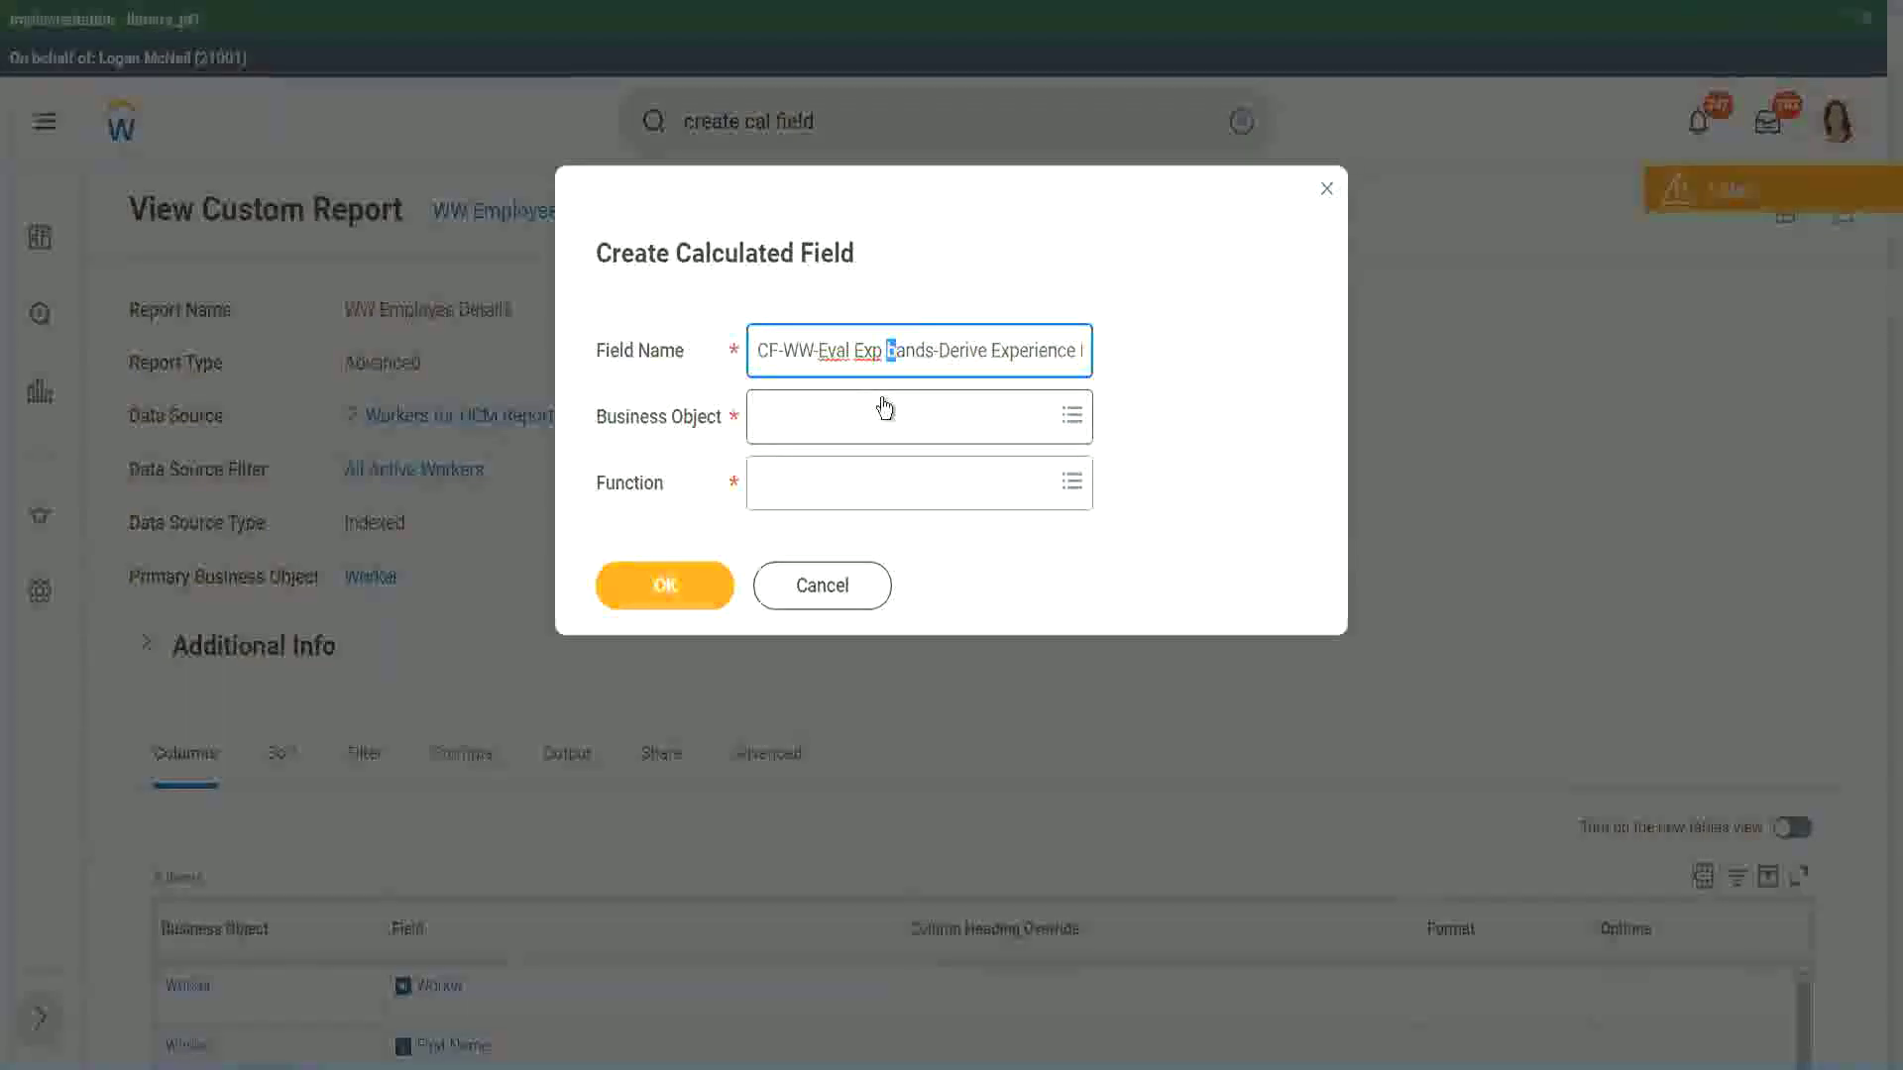
pyautogui.write('B')
pyautogui.press('Right')
pyautogui.press('Right')
pyautogui.press('Right')
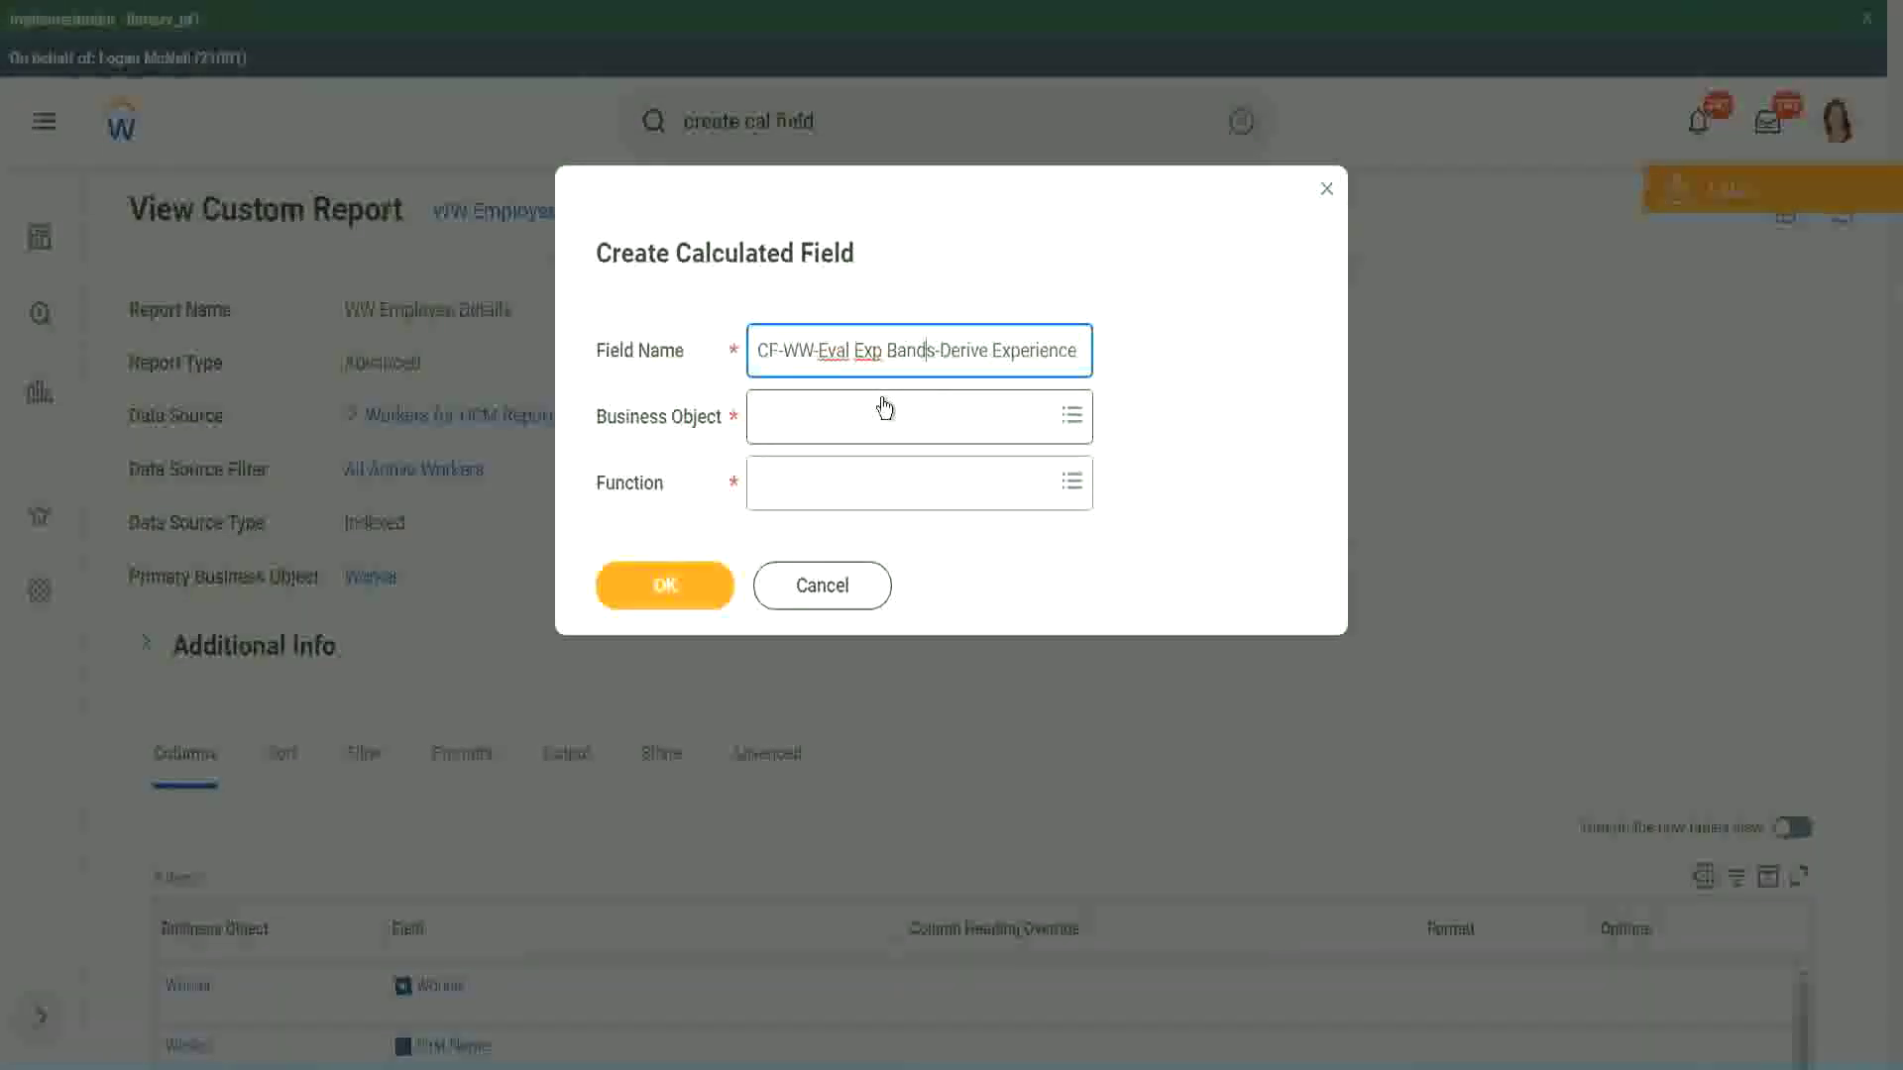
# - Replace "Derive" with "Determine" in the new field name, keeping the ending "Experience Bands from Years of Service"
pyautogui.press('End')
pyautogui.write('Bands from Years of')
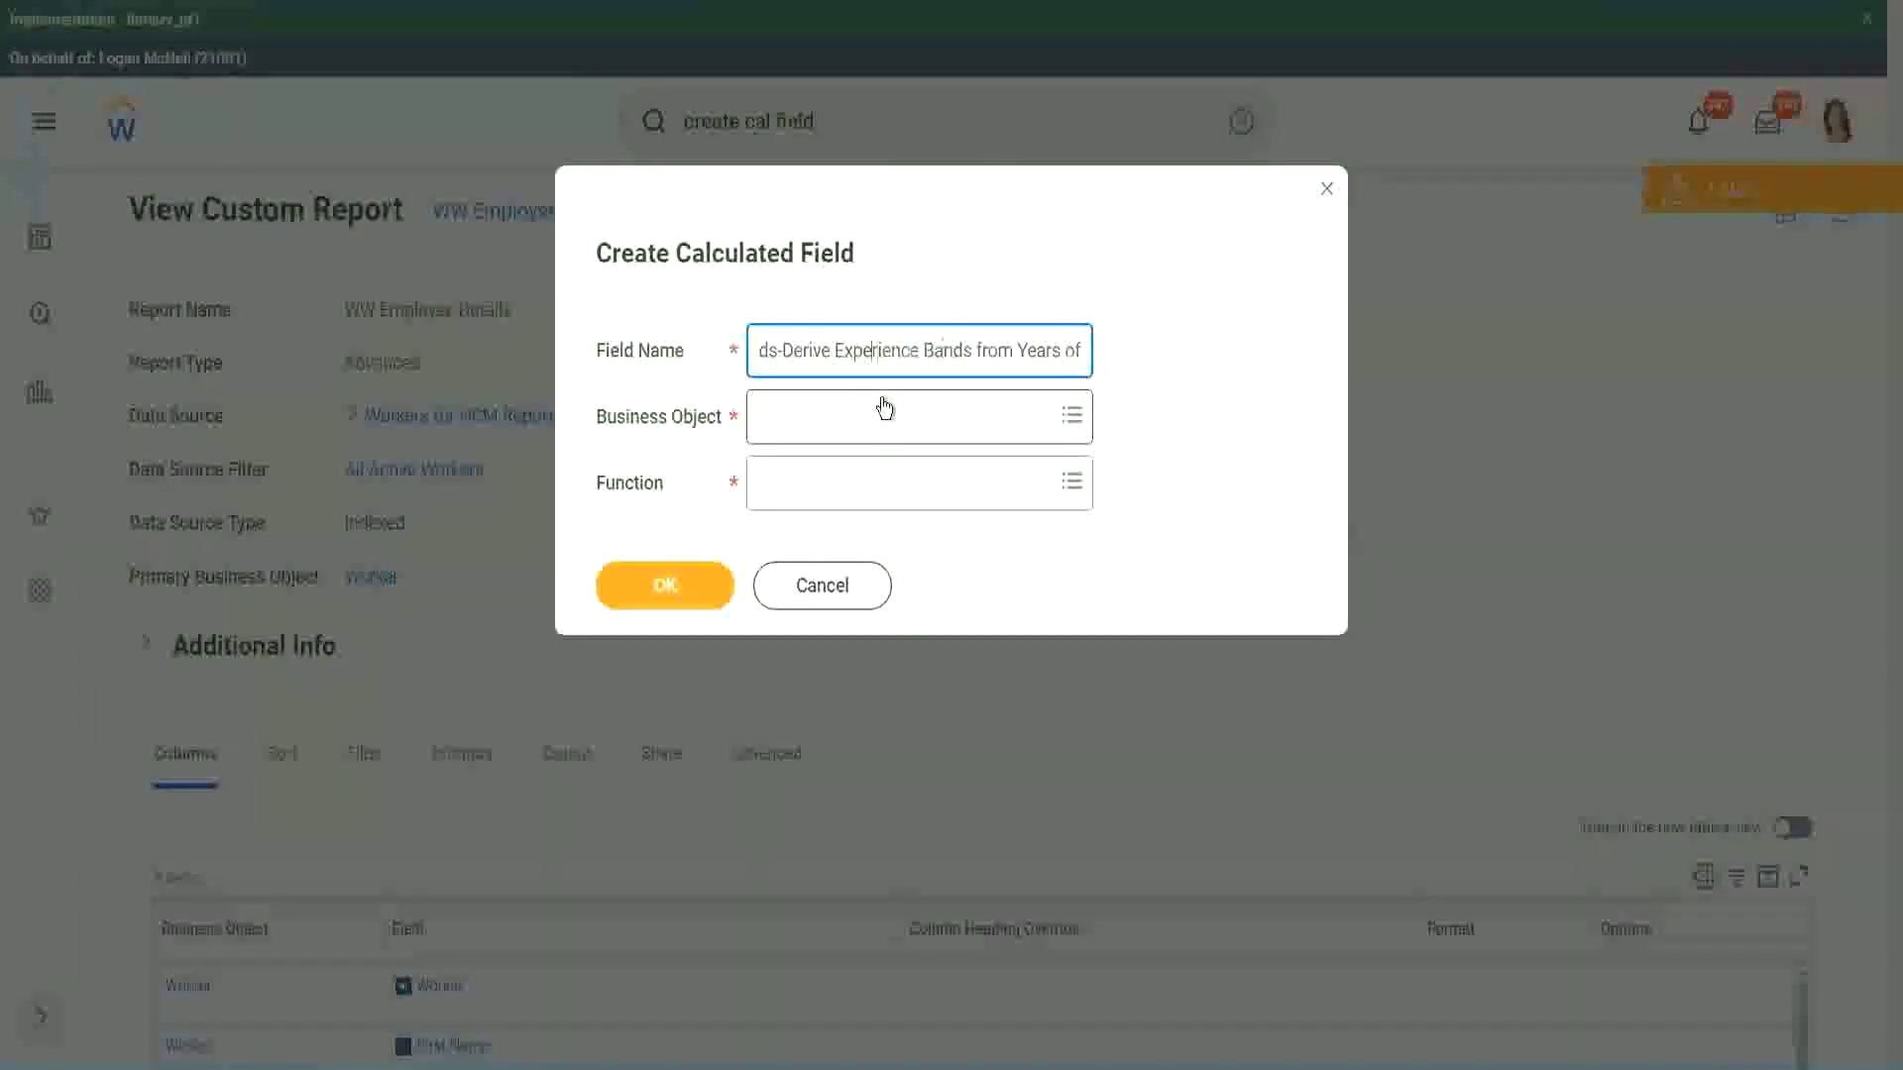
pyautogui.press('Left')
pyautogui.press('Left')
pyautogui.hotkey('shift', 'Left')
pyautogui.hotkey('shift', 'Left')
pyautogui.hotkey('shift', 'Left')
pyautogui.hotkey('shift', 'Left')
pyautogui.hotkey('shift', 'Left')
pyautogui.hotkey('shift', 'Left')
pyautogui.write('Determine')
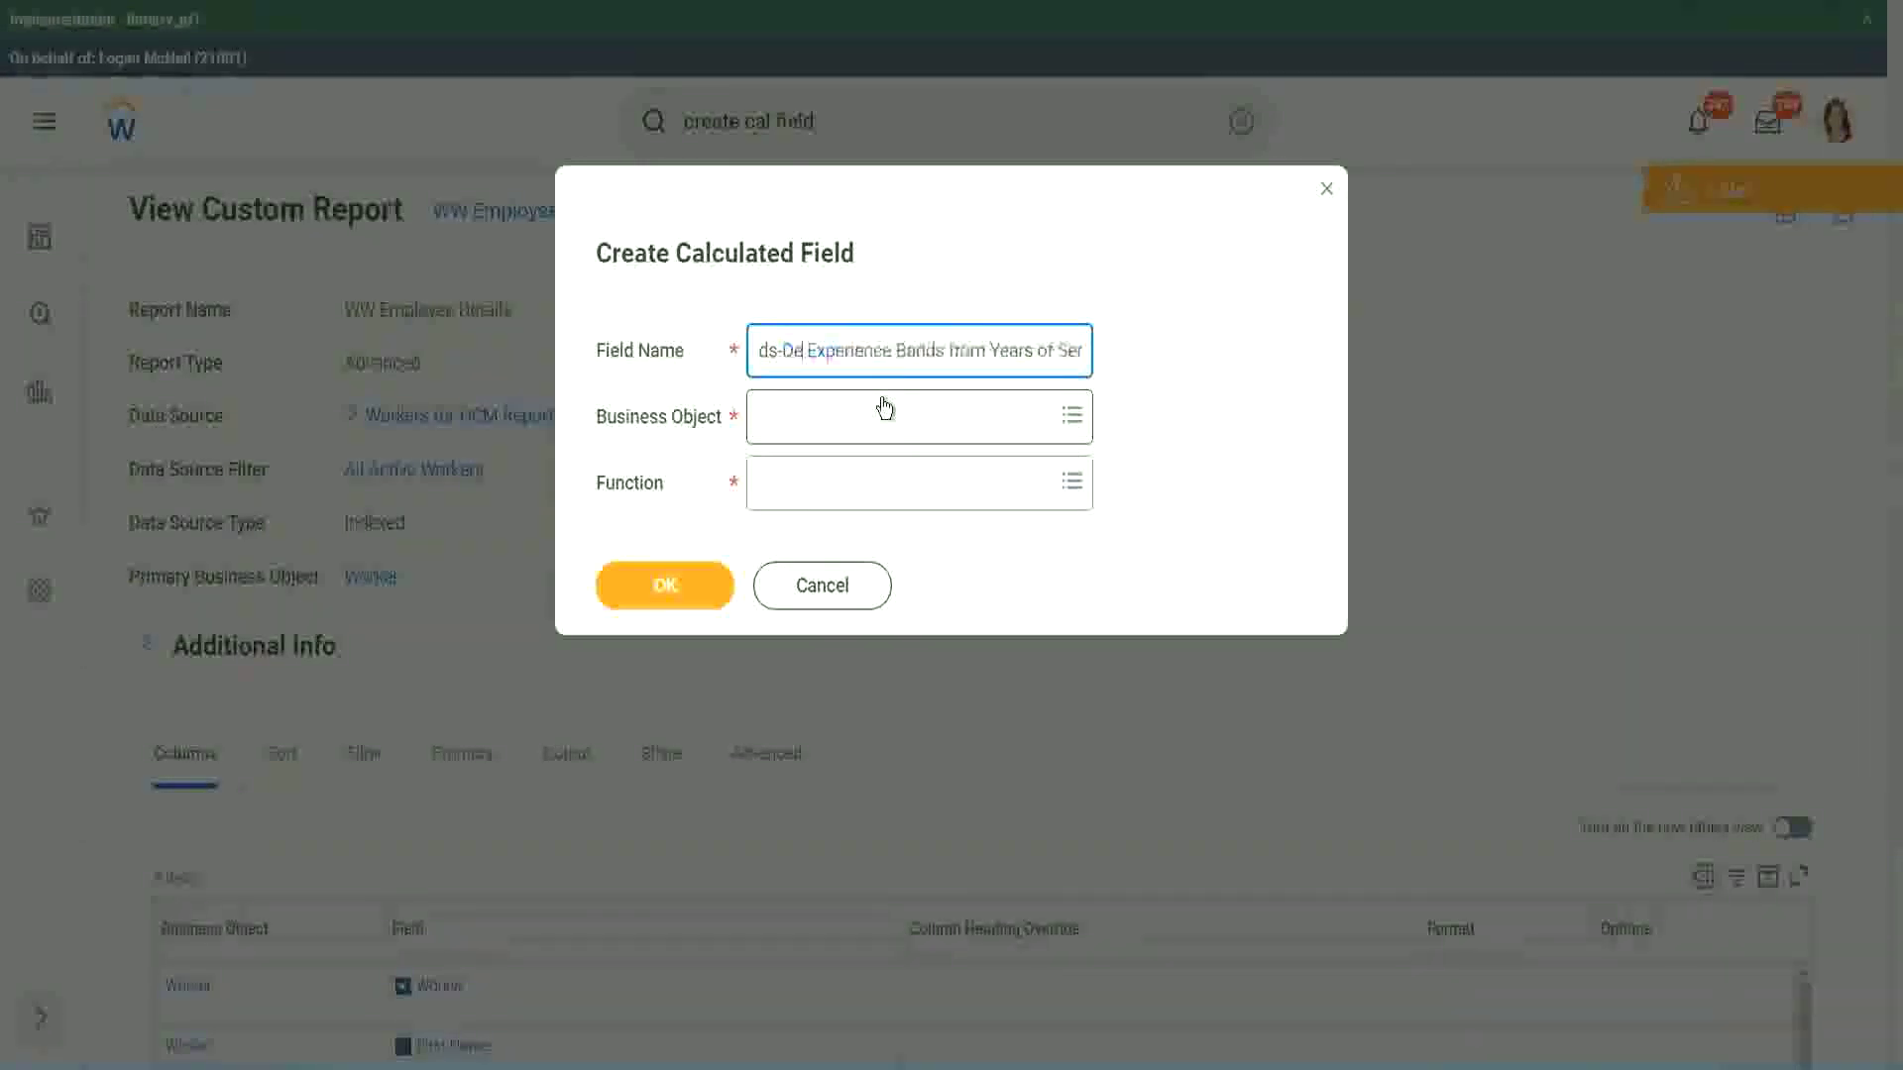
pyautogui.press('Right')
pyautogui.press('Right')
pyautogui.press('Right')
pyautogui.press('Right')
pyautogui.press('Right')
pyautogui.press('Right')
pyautogui.press('Right')
pyautogui.press('Right')
pyautogui.press('Right')
pyautogui.press('Right')
pyautogui.press('Right')
pyautogui.press('Right')
pyautogui.press('Right')
pyautogui.press('Right')
pyautogui.press('Right')
pyautogui.press('Right')
pyautogui.press('Right')
pyautogui.press('Right')
pyautogui.press('Right')
pyautogui.press('Right')
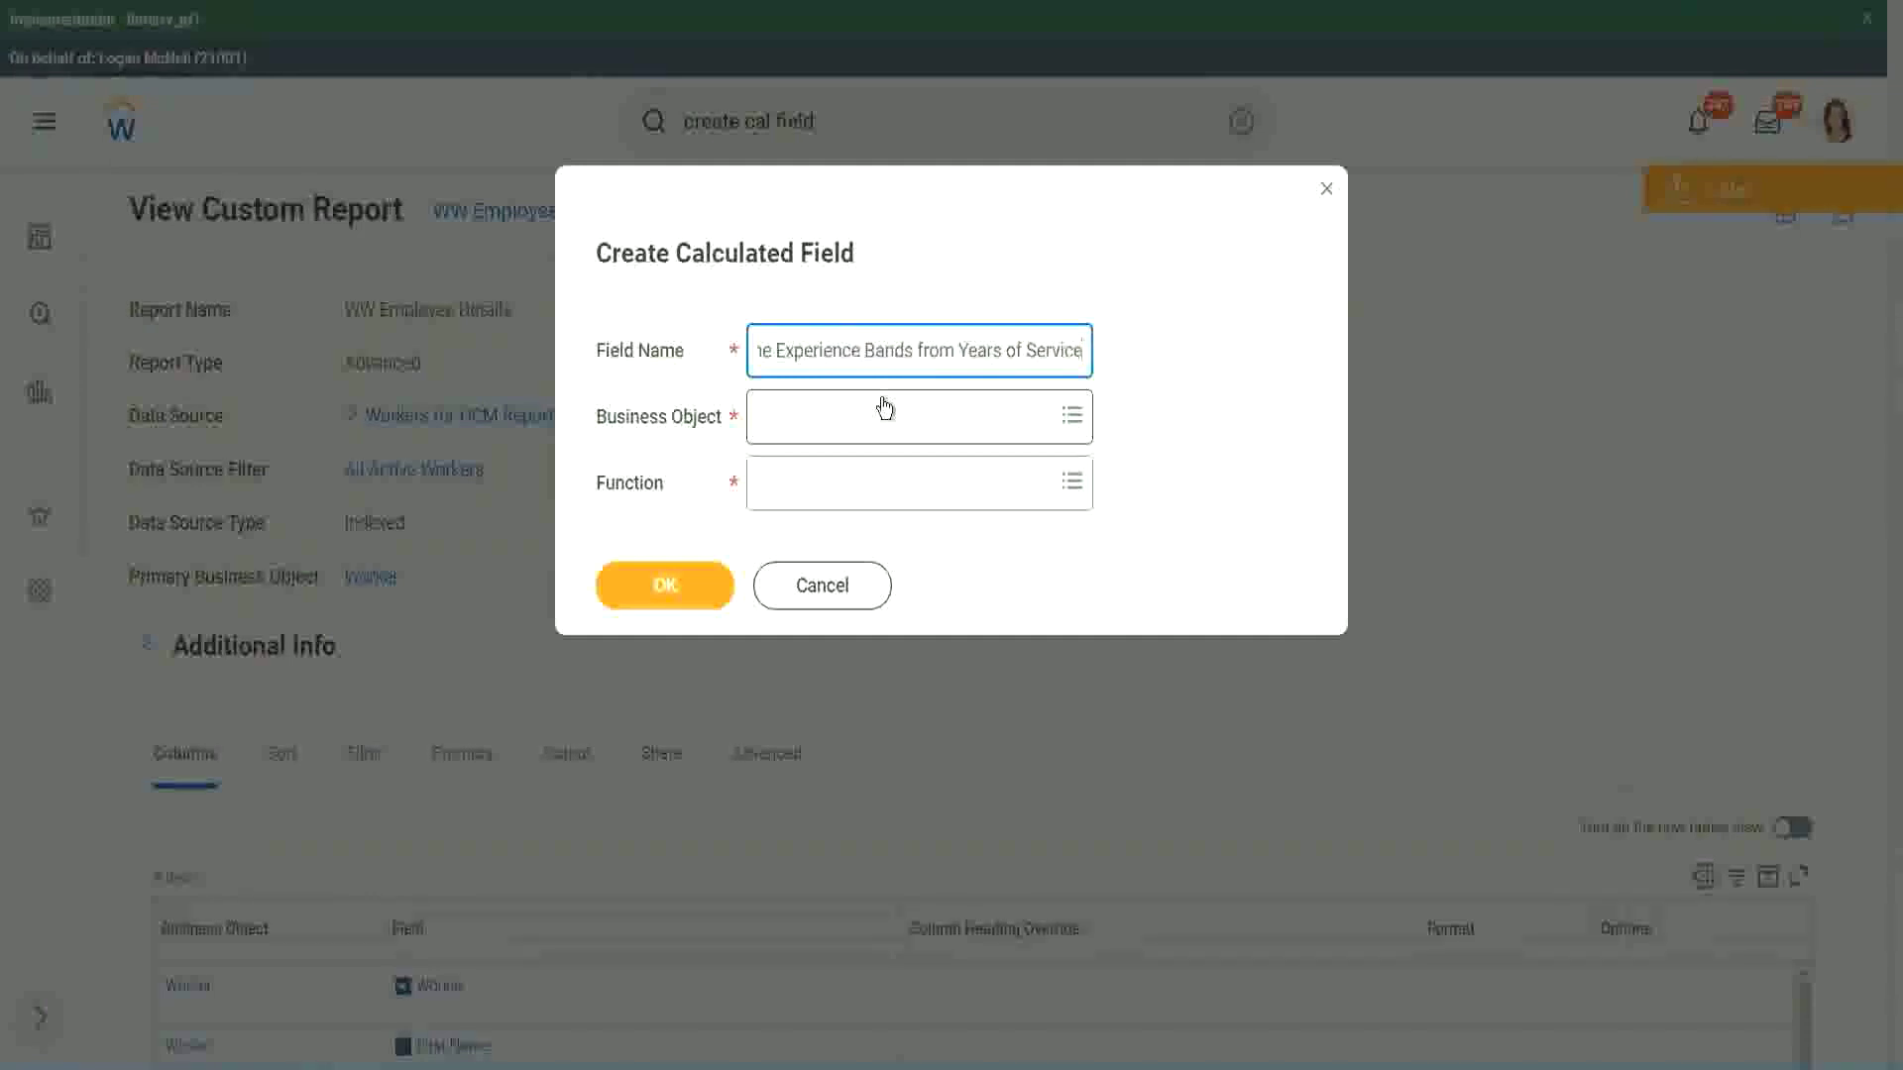
# - Set the new calculated field's business object to Worker and its function to Evaluate Expression Band
pyautogui.click(847, 427)
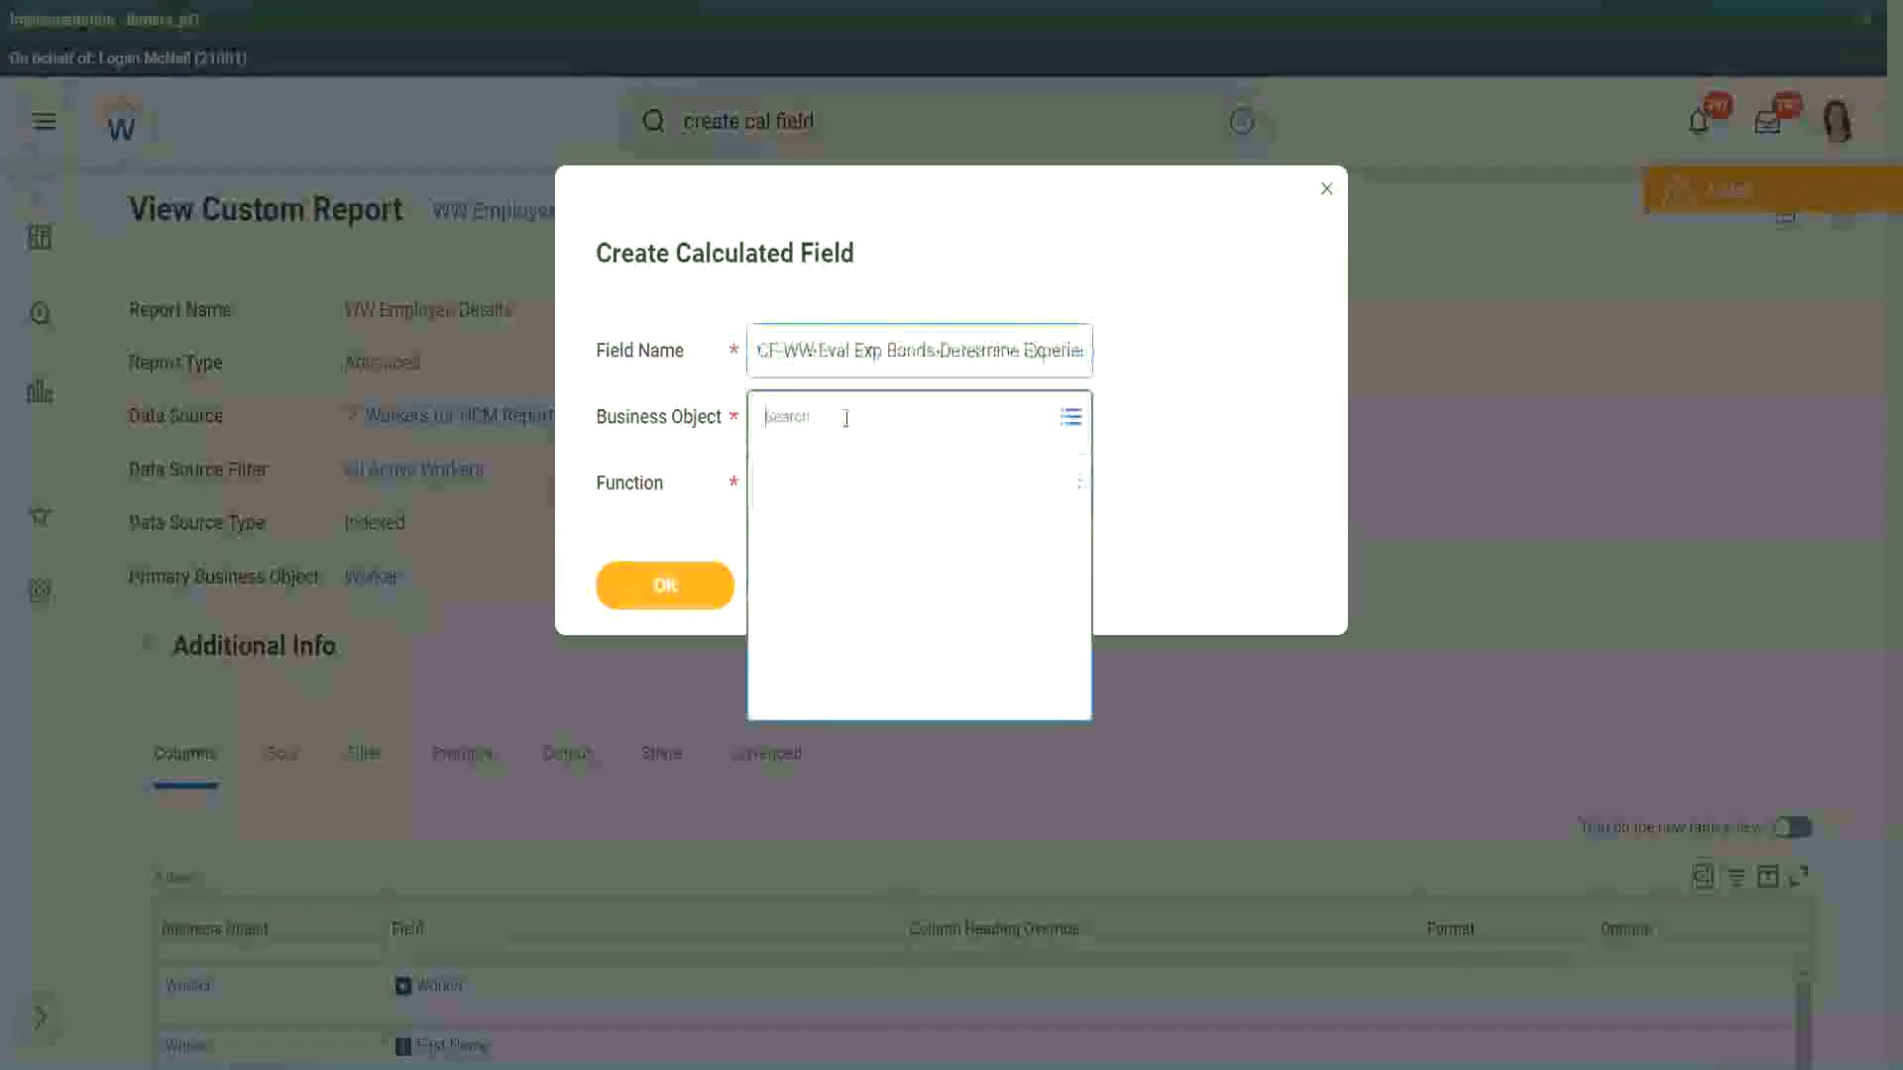
pyautogui.write('work')
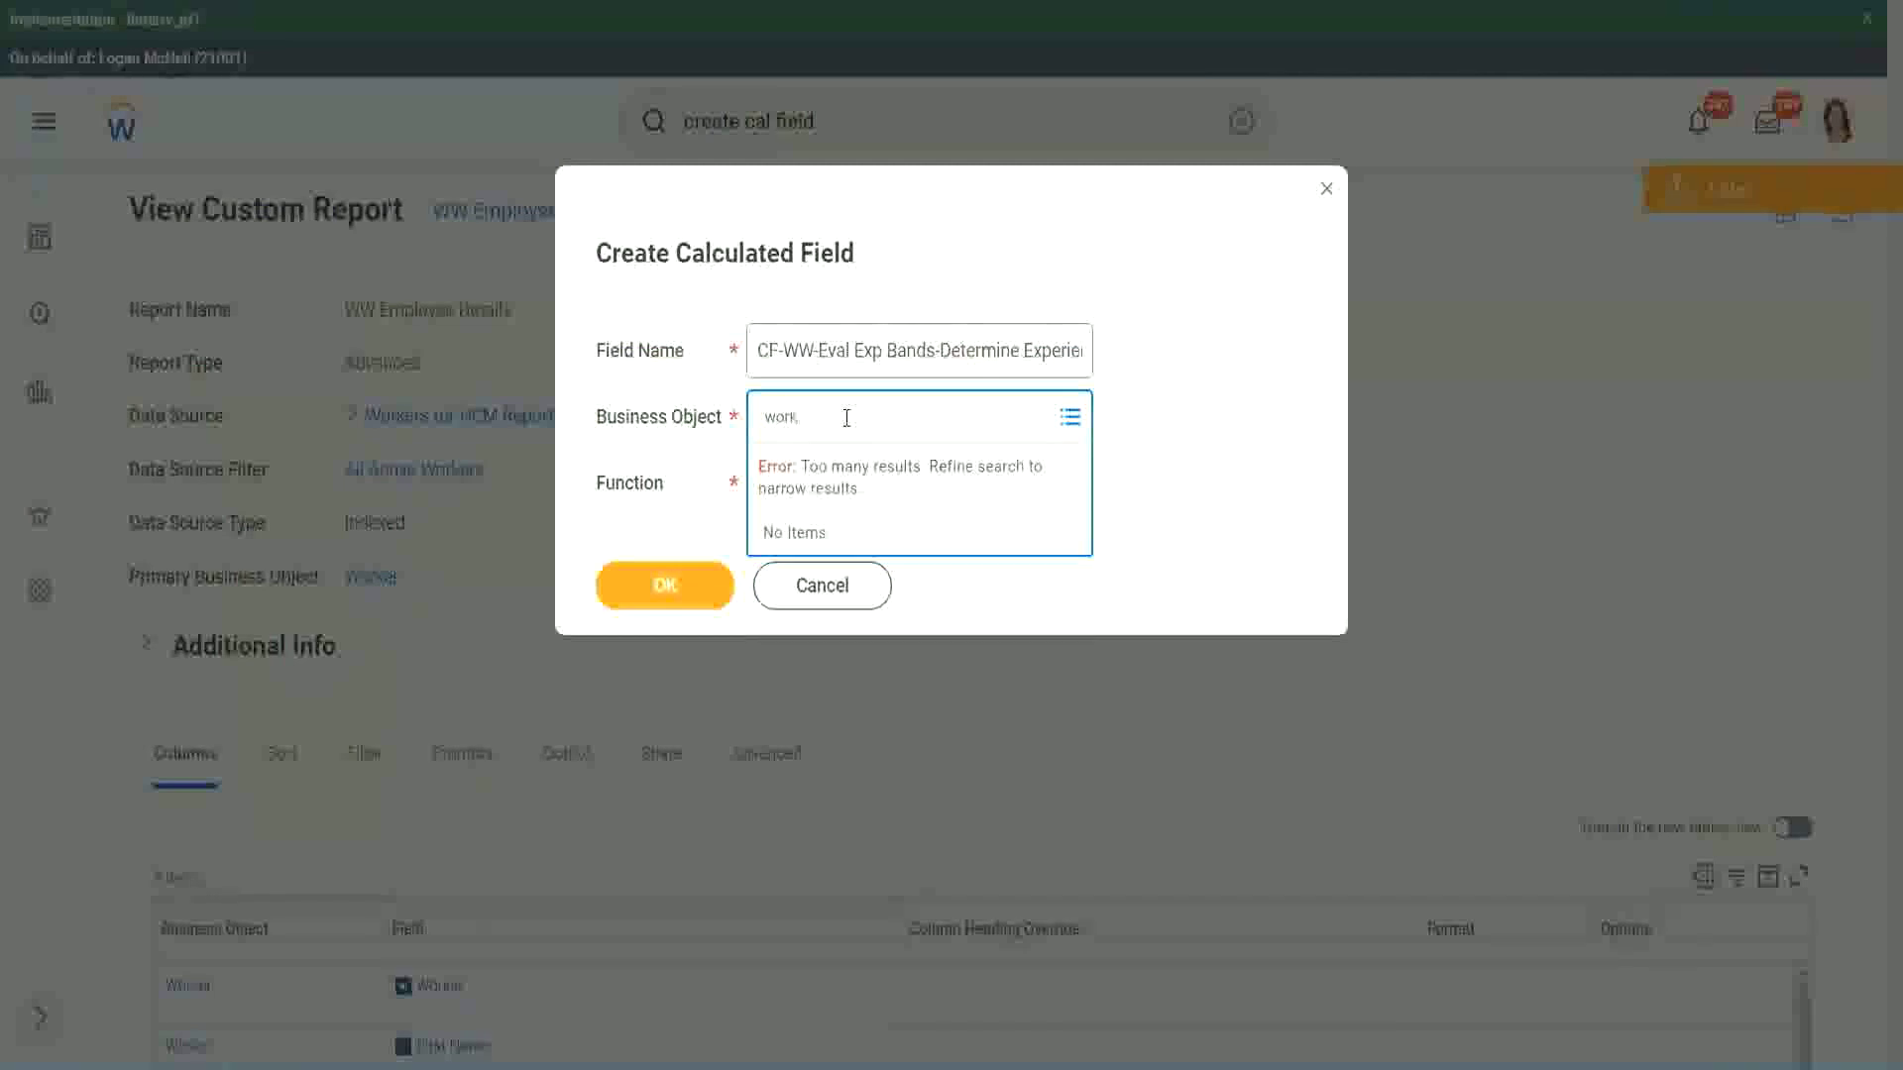
pyautogui.write('er')
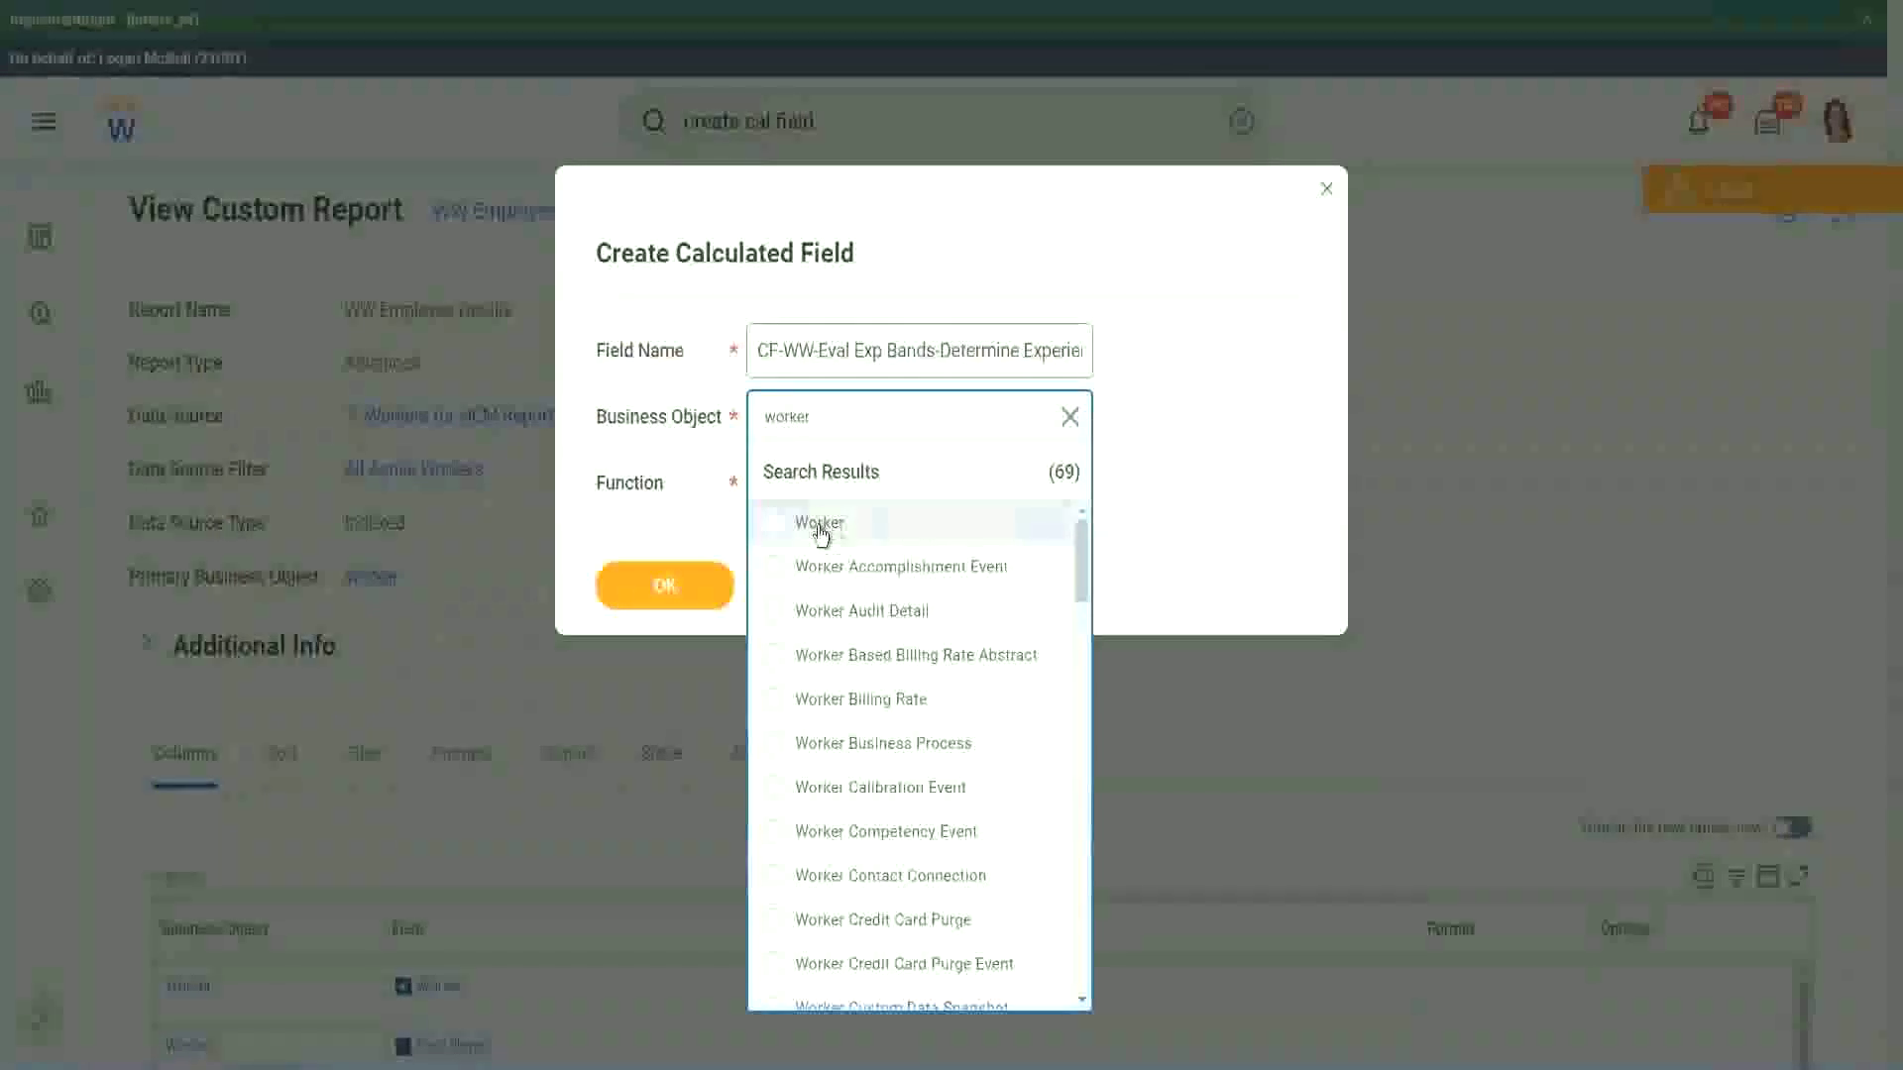
pyautogui.click(818, 525)
pyautogui.click(805, 479)
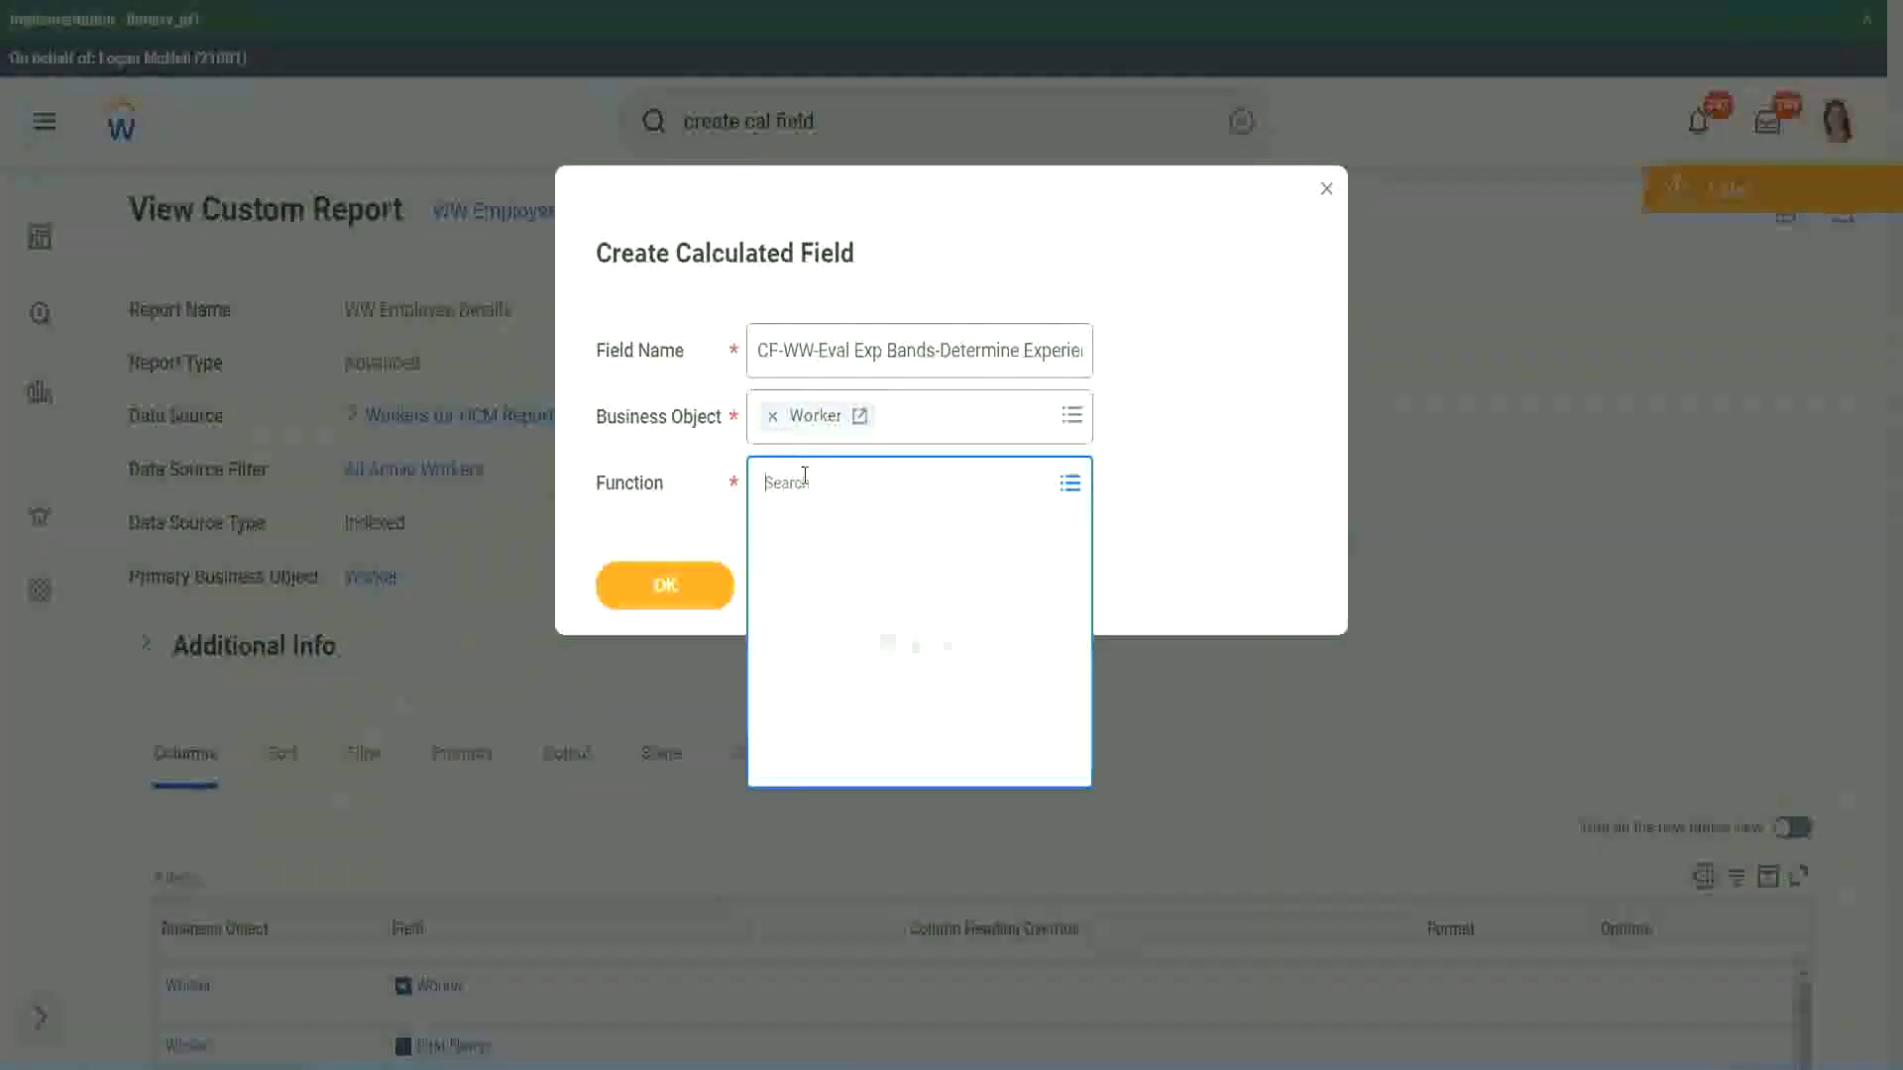
pyautogui.write('eval exp')
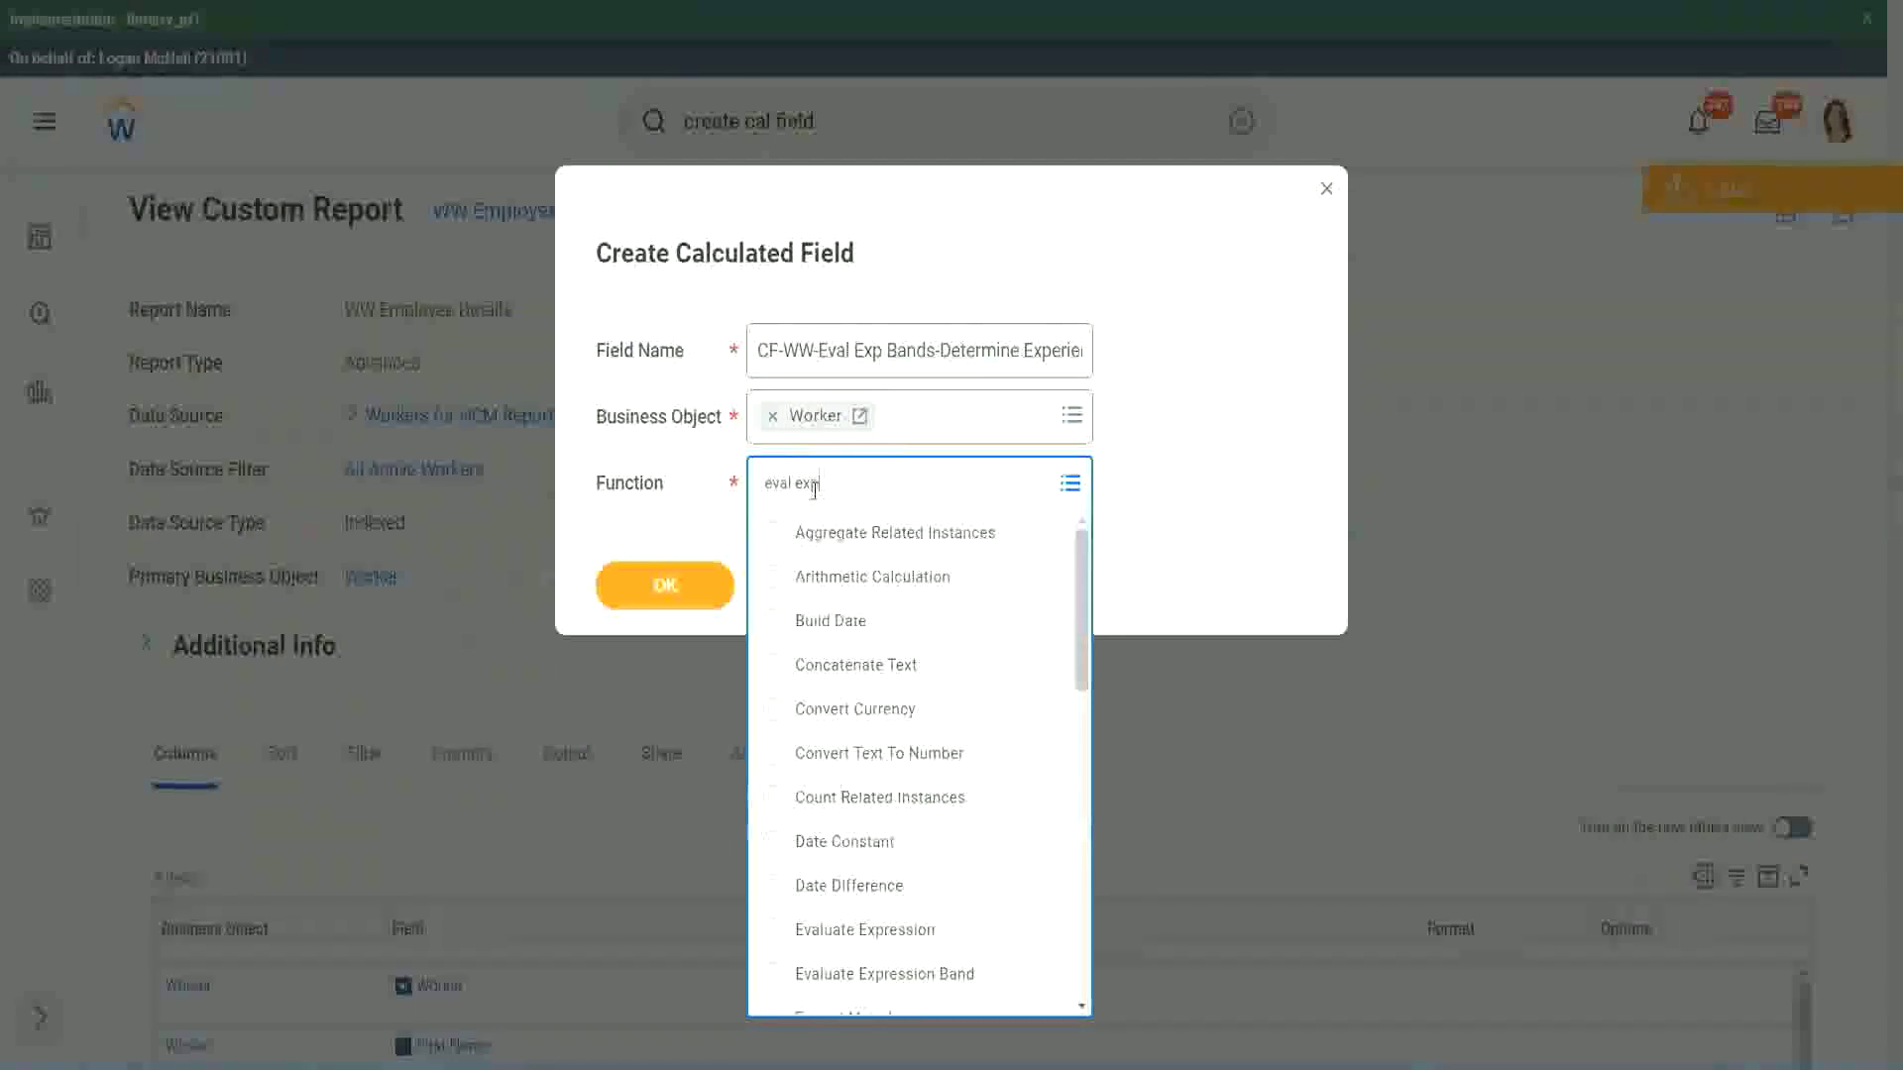
pyautogui.press('Return')
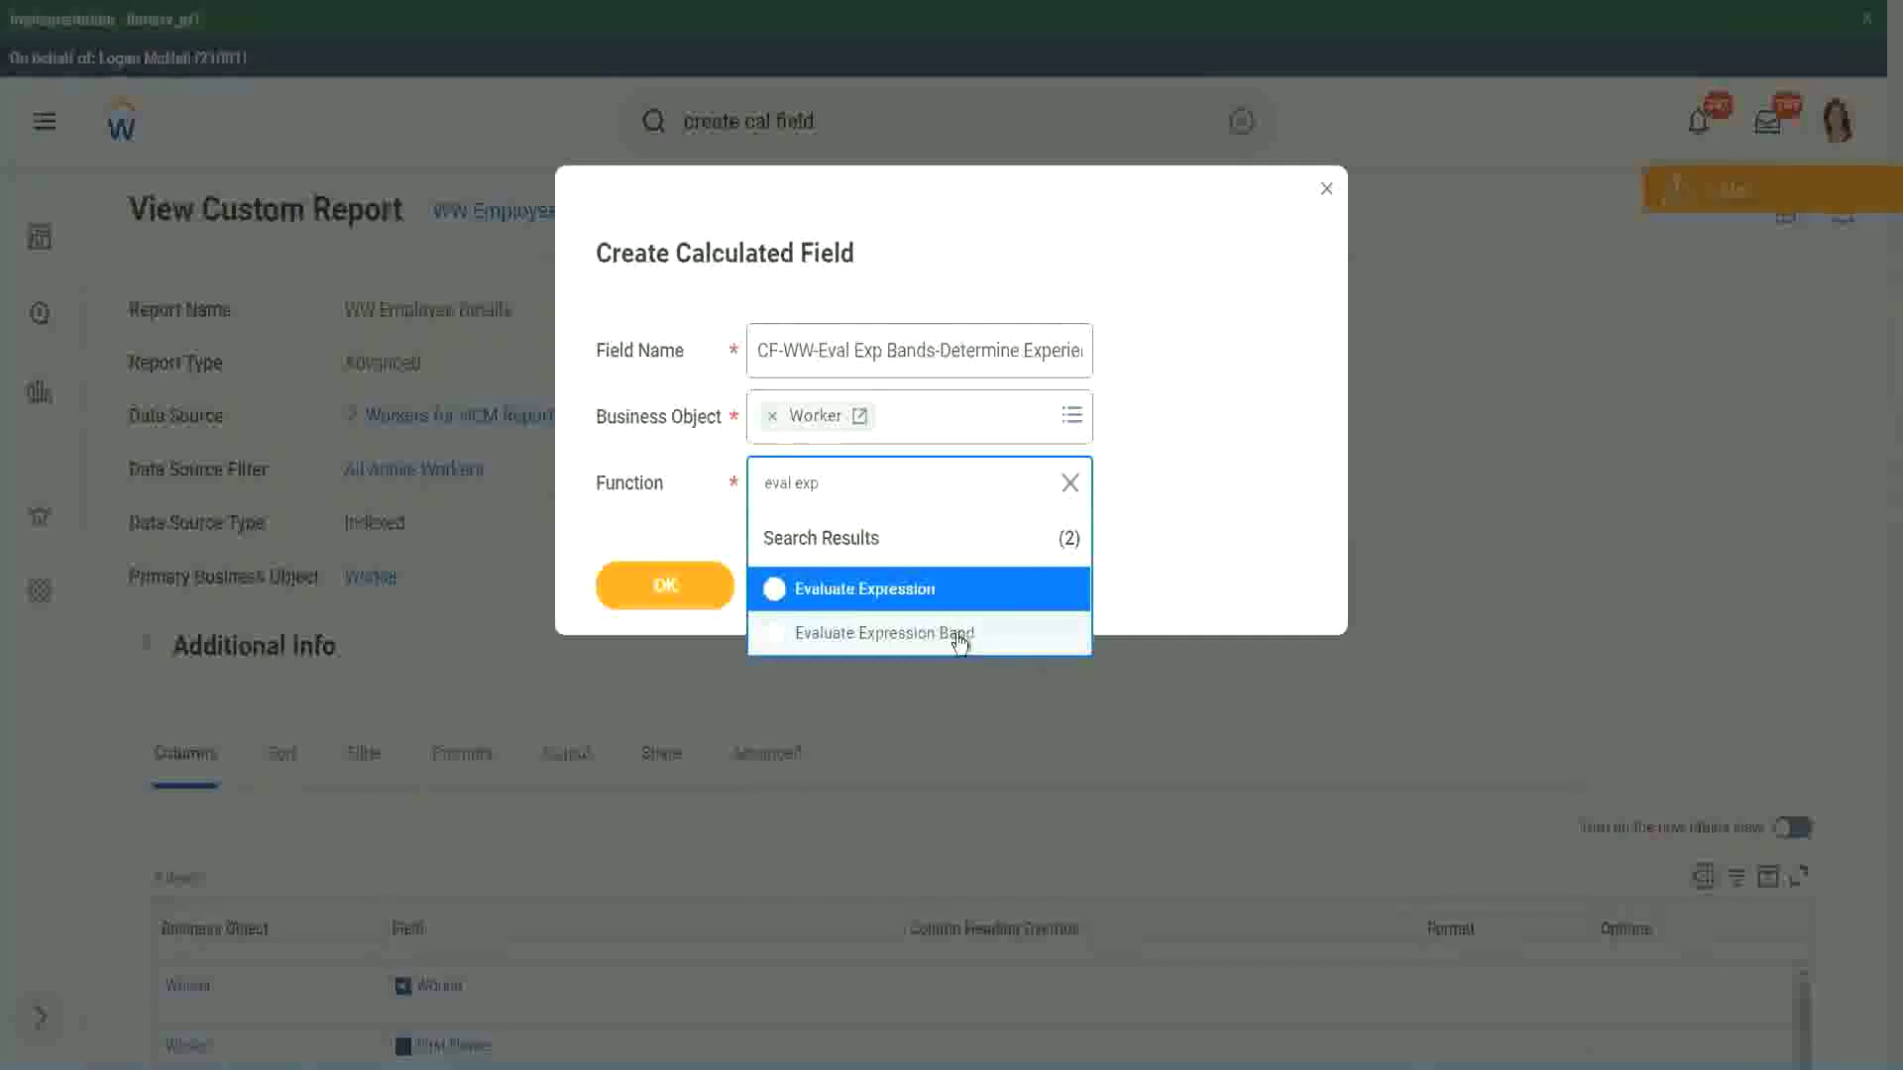
pyautogui.click(959, 639)
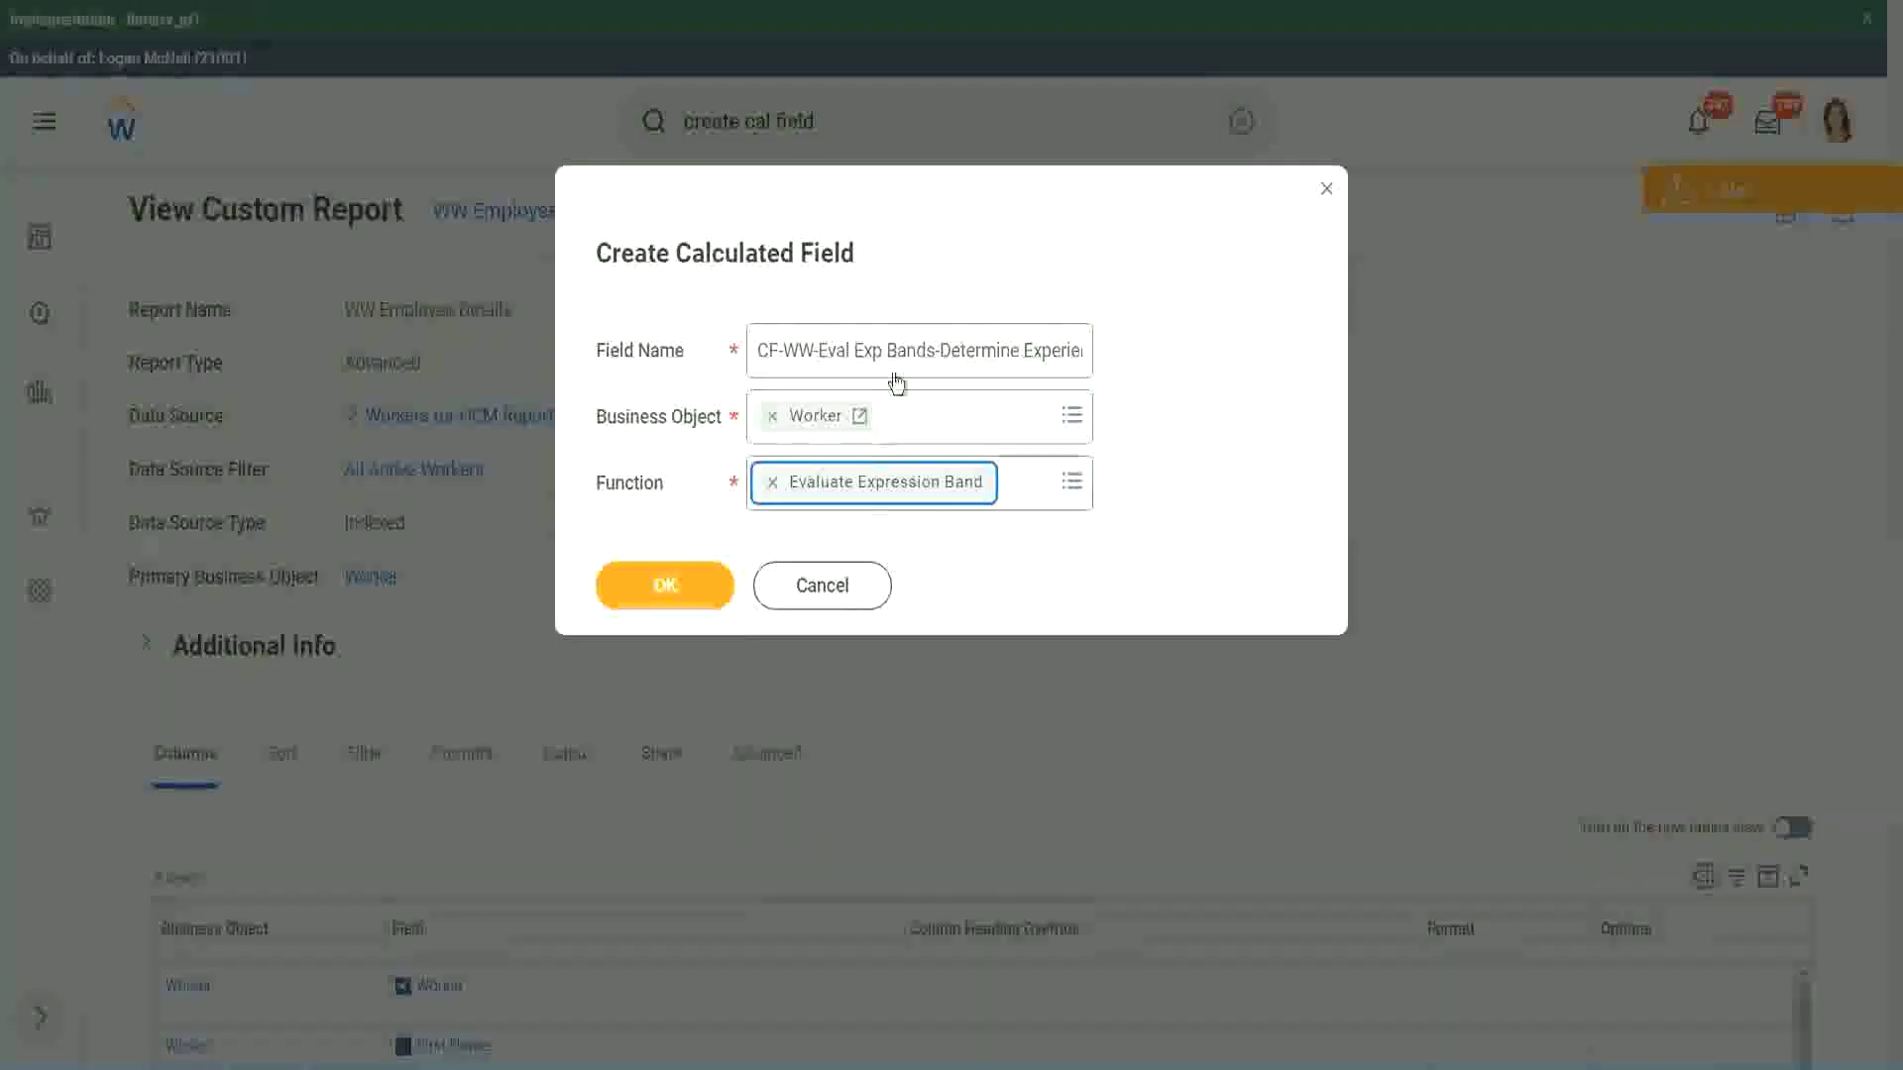
# - Change "Bands" to "Band" after "Eval Exp" in the field name and proceed to the field's definition
pyautogui.click(933, 349)
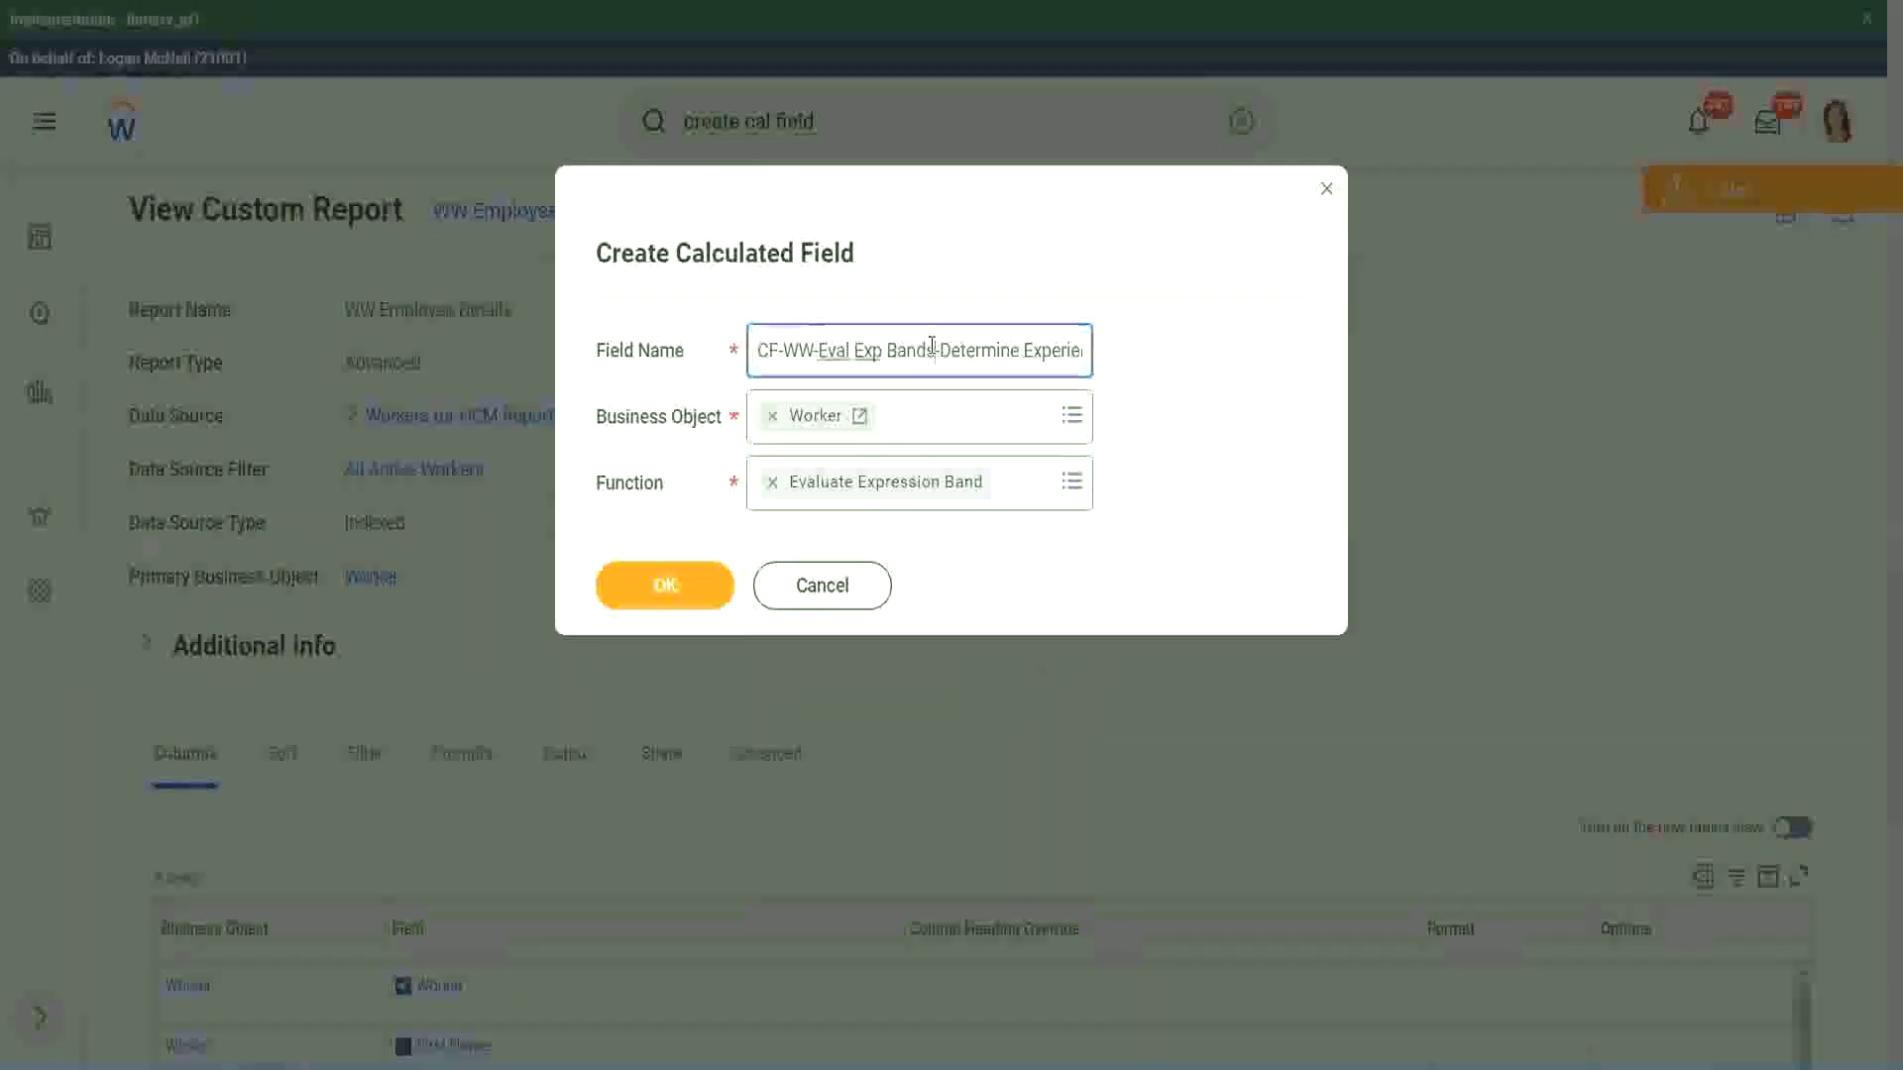
pyautogui.press('BackSpace')
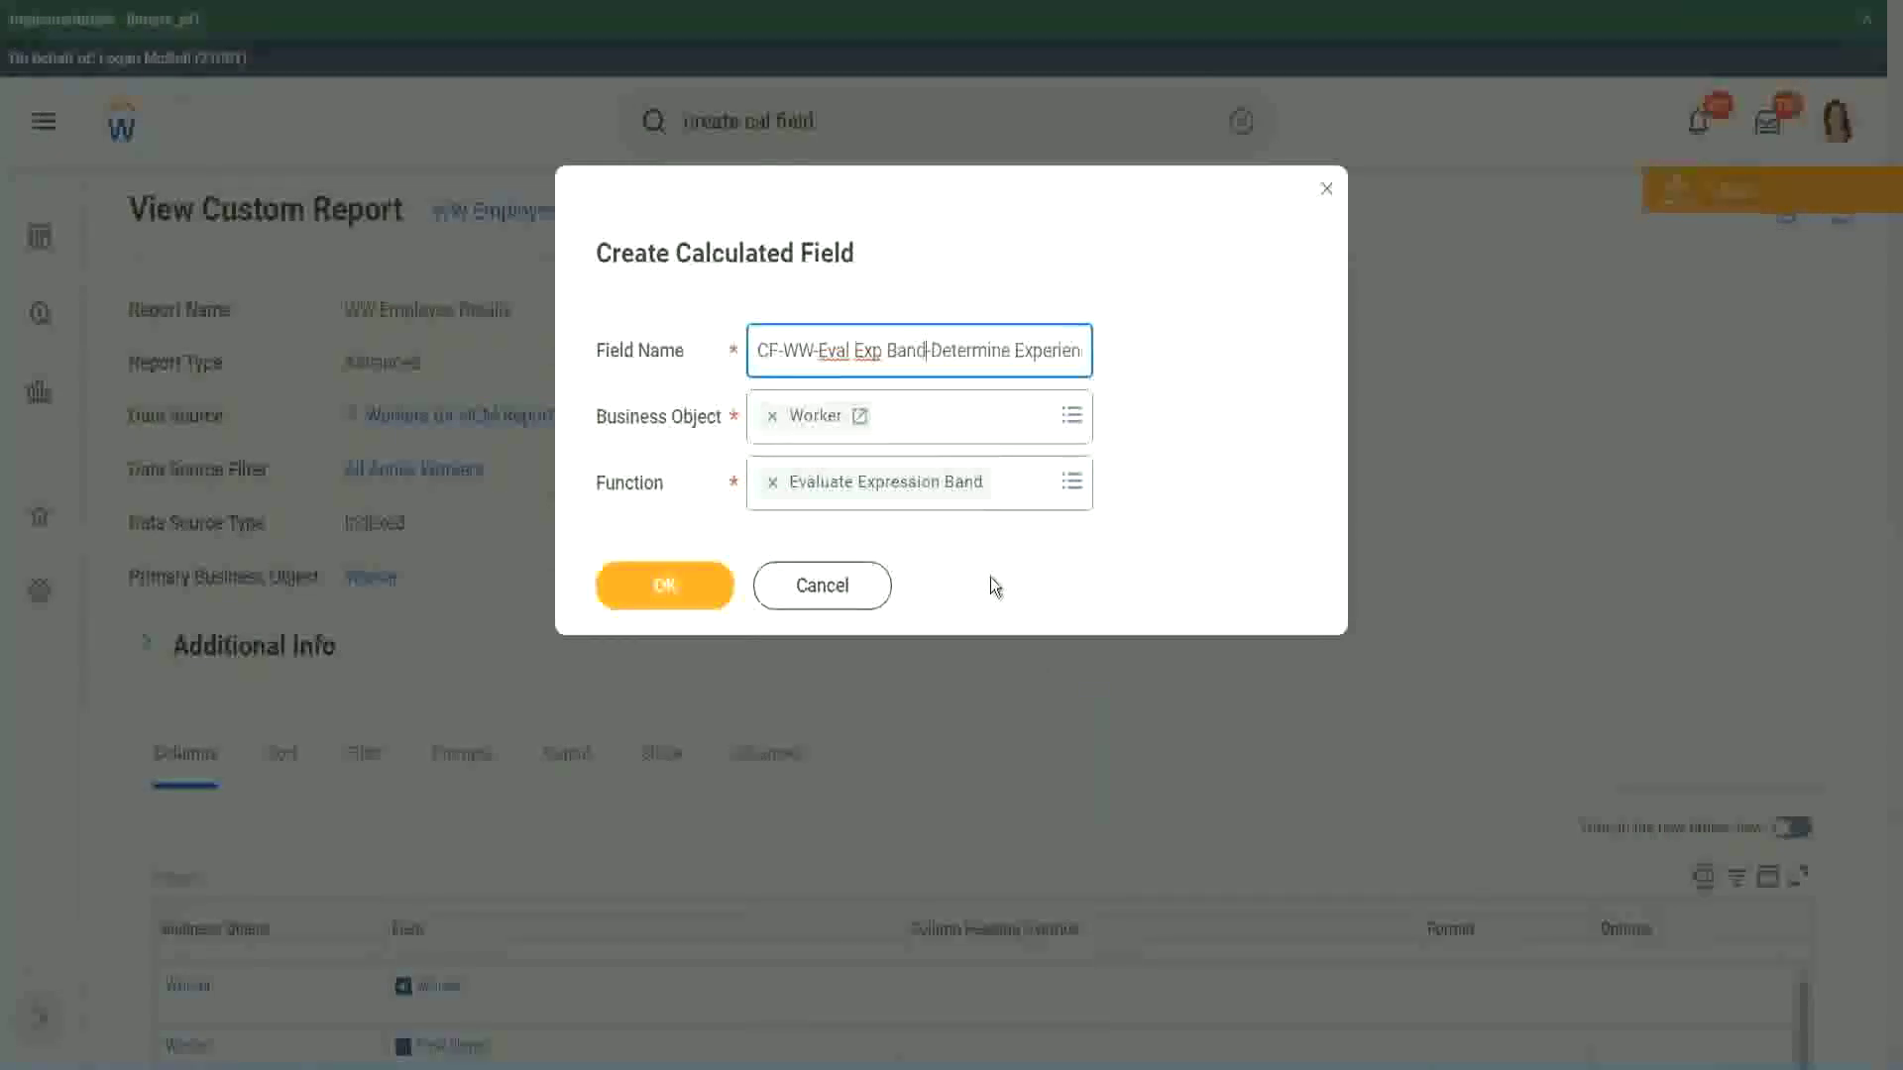
pyautogui.click(671, 589)
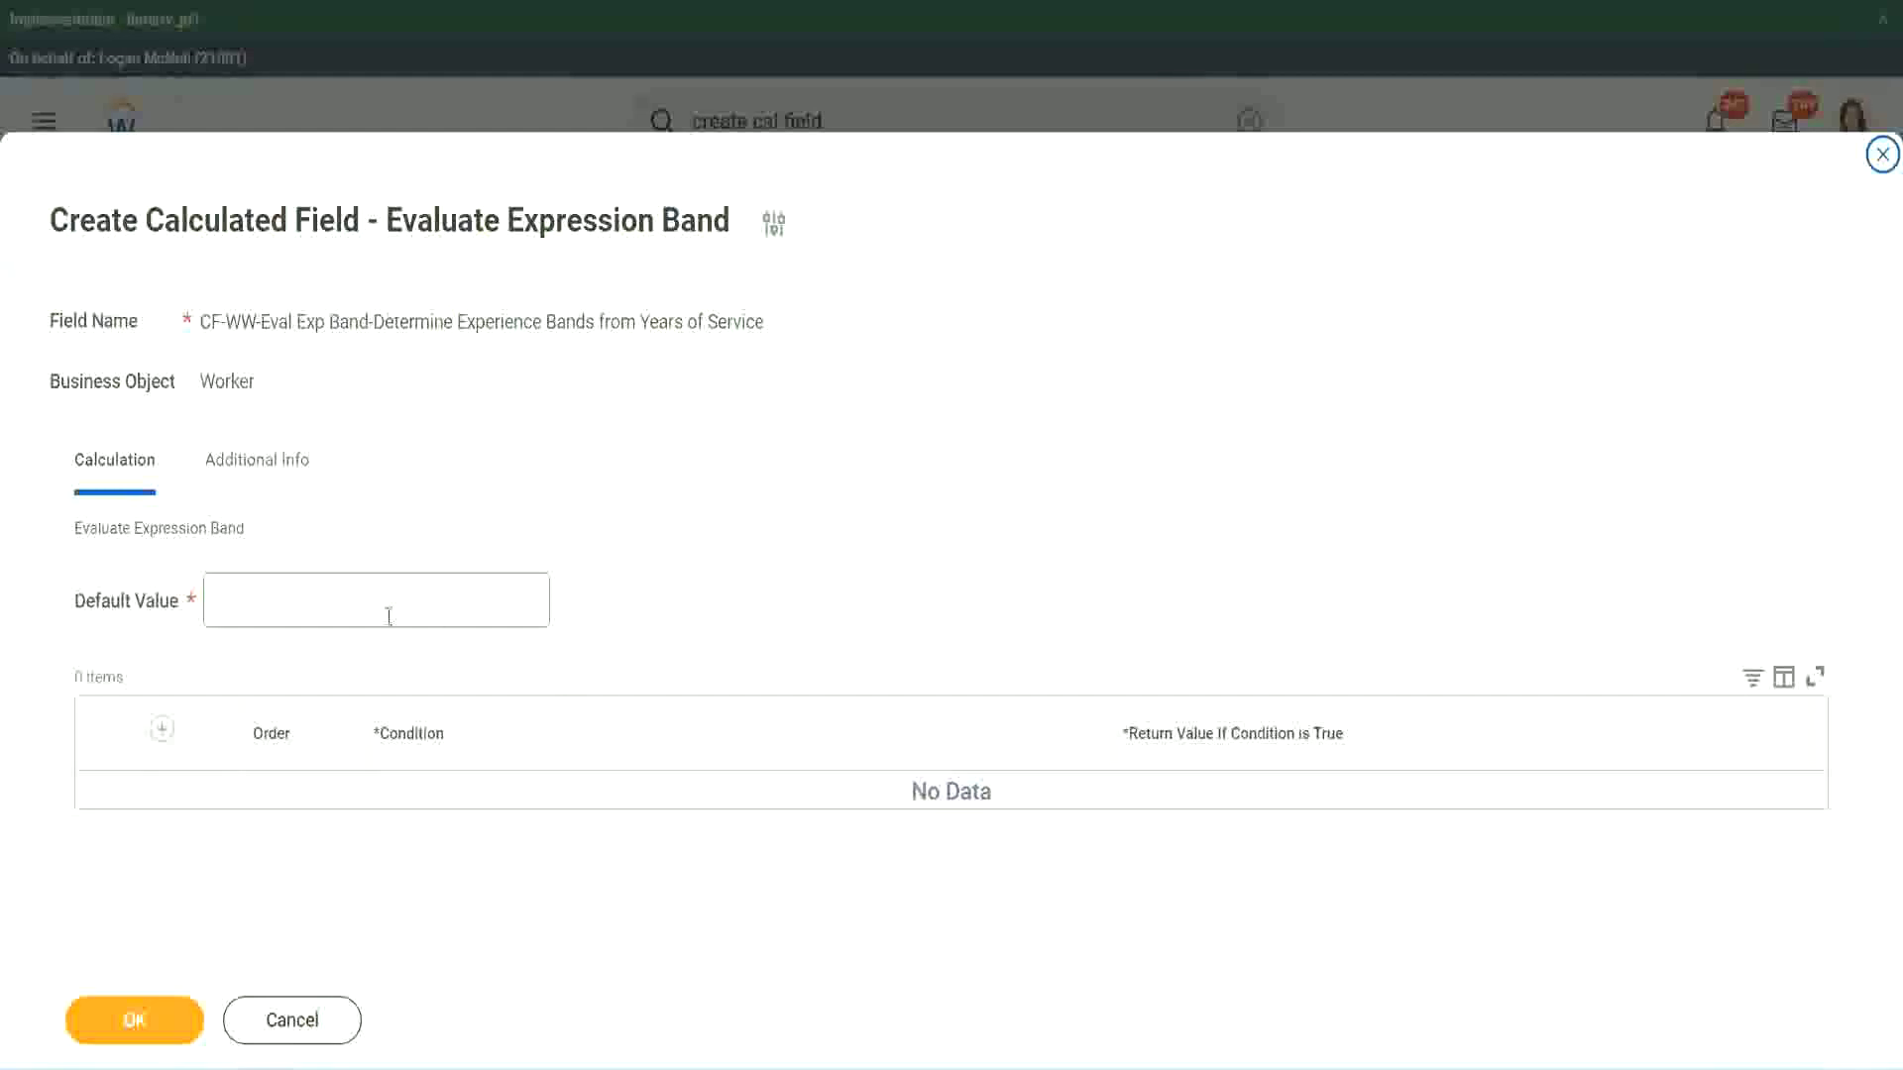
# - Set the default value to "-", matching the existing Evaluate Expression field, and add the first condition row
pyautogui.click(276, 612)
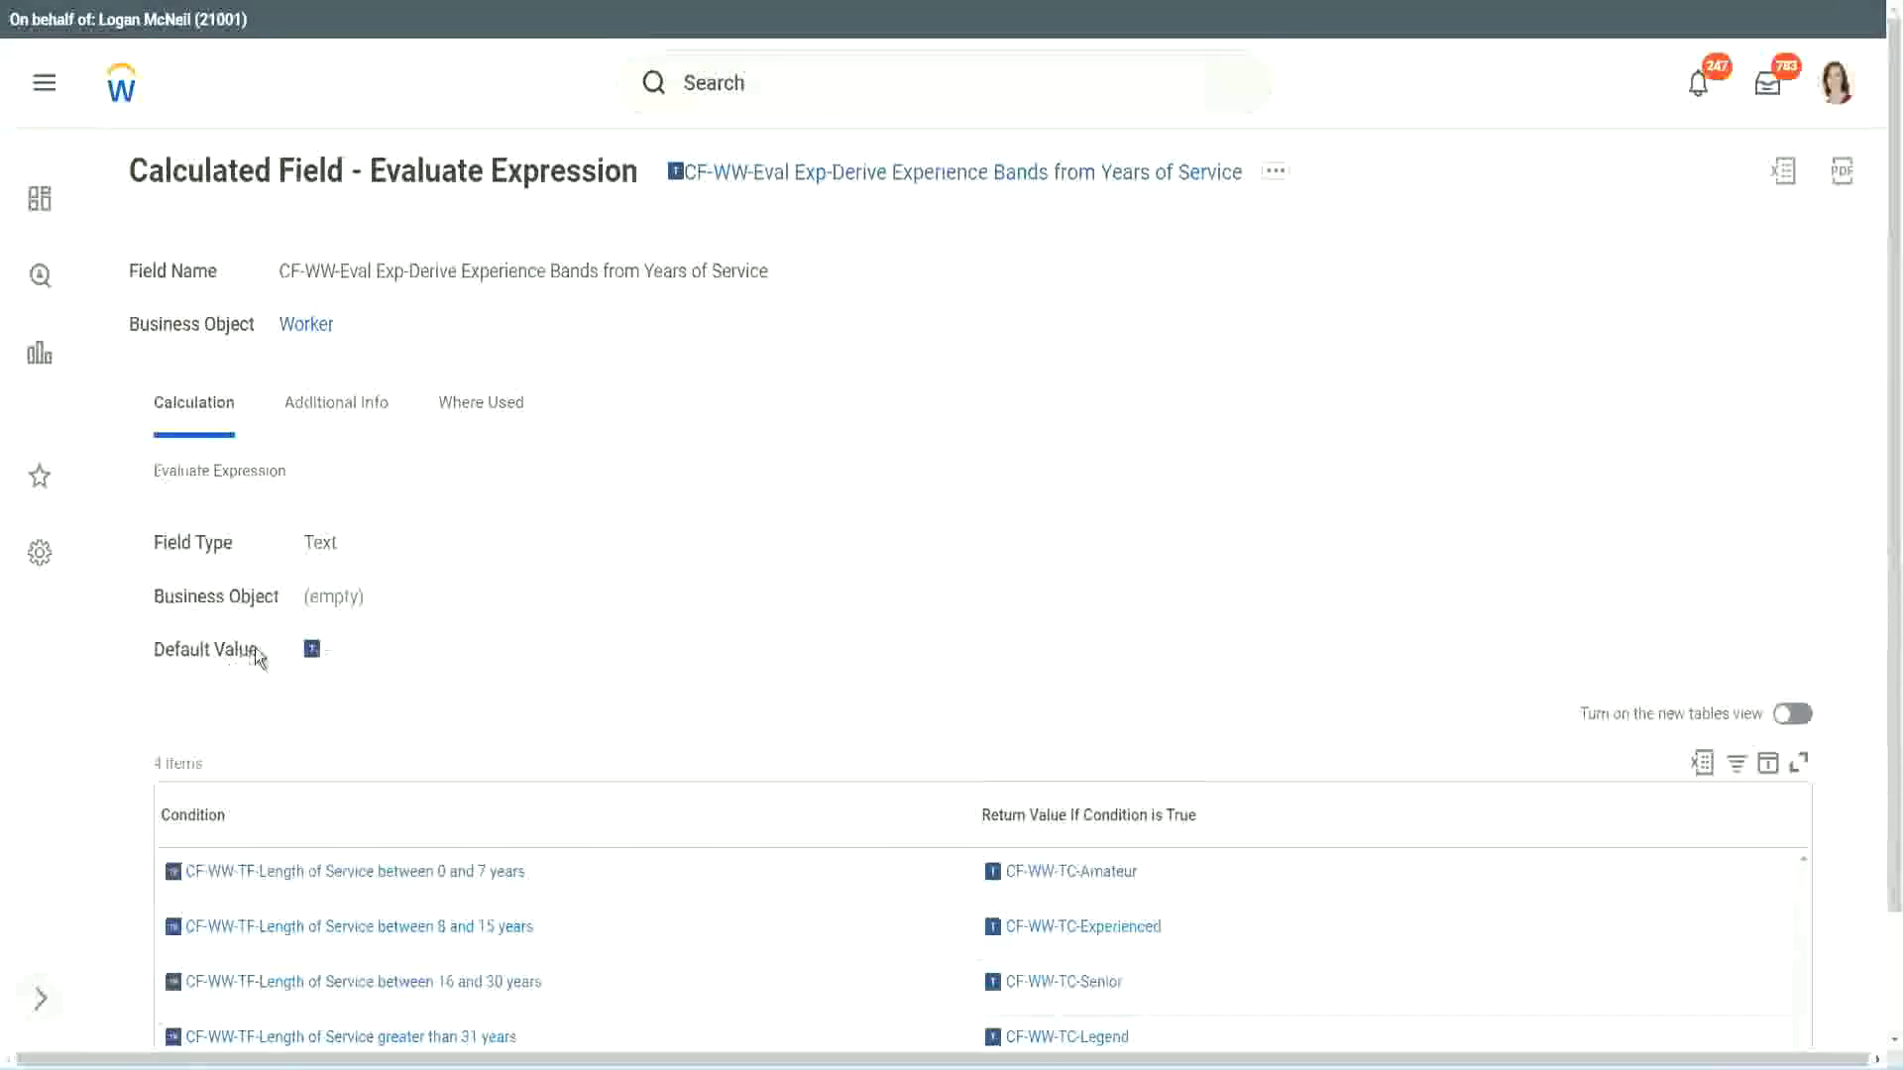
pyautogui.moveTo(319, 650)
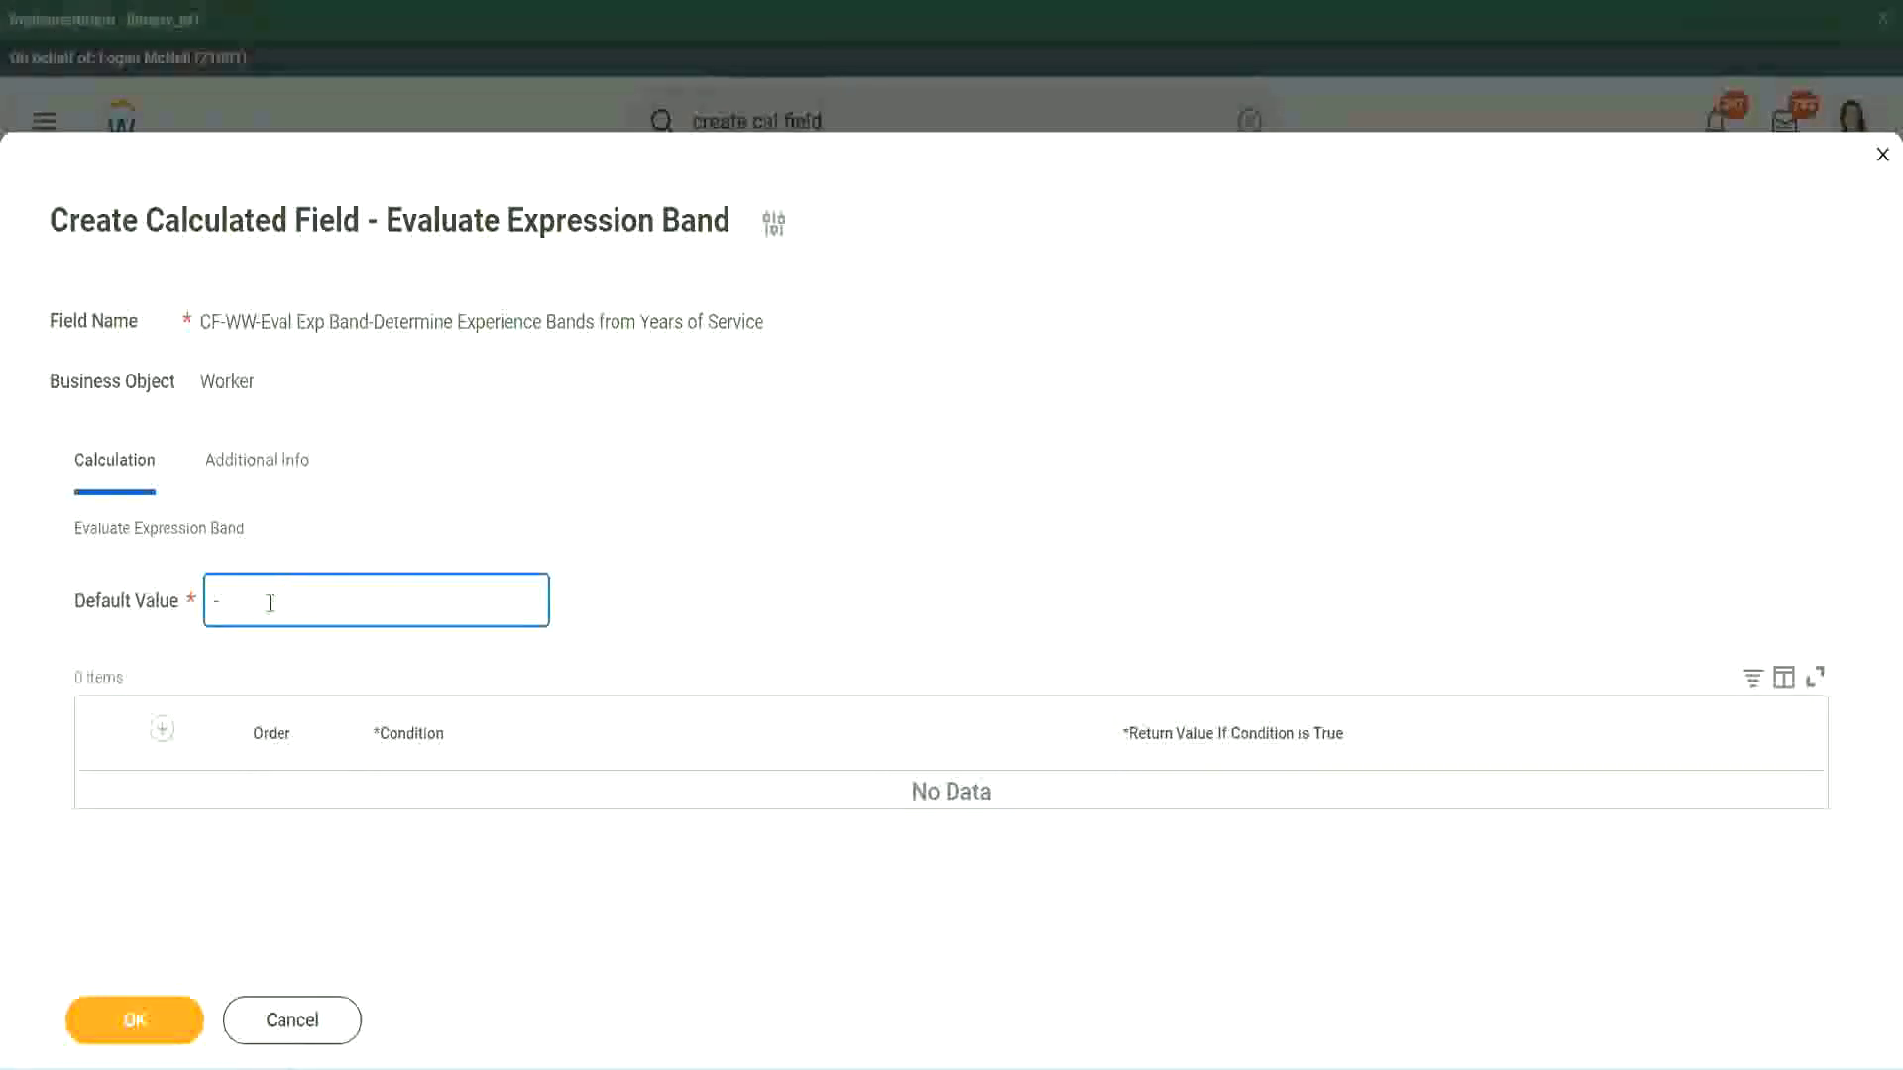
pyautogui.click(159, 730)
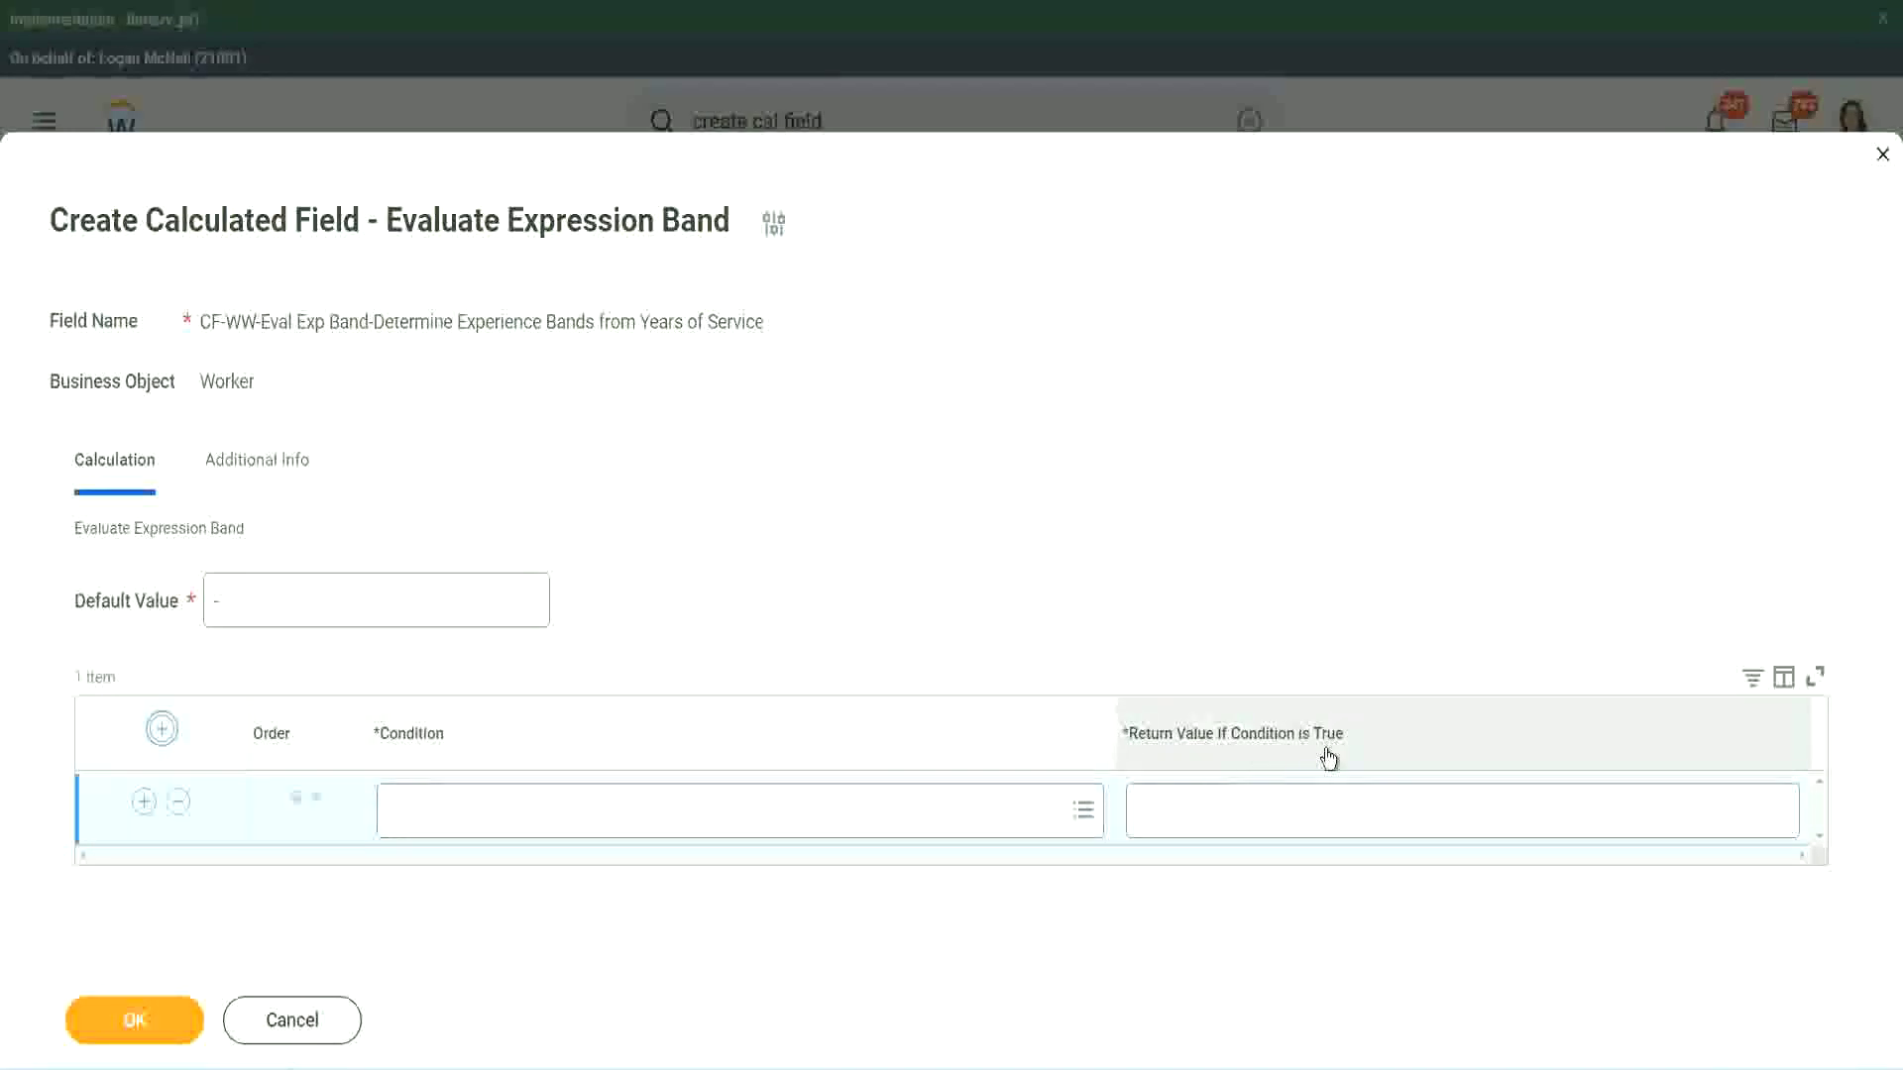
pyautogui.click(1239, 809)
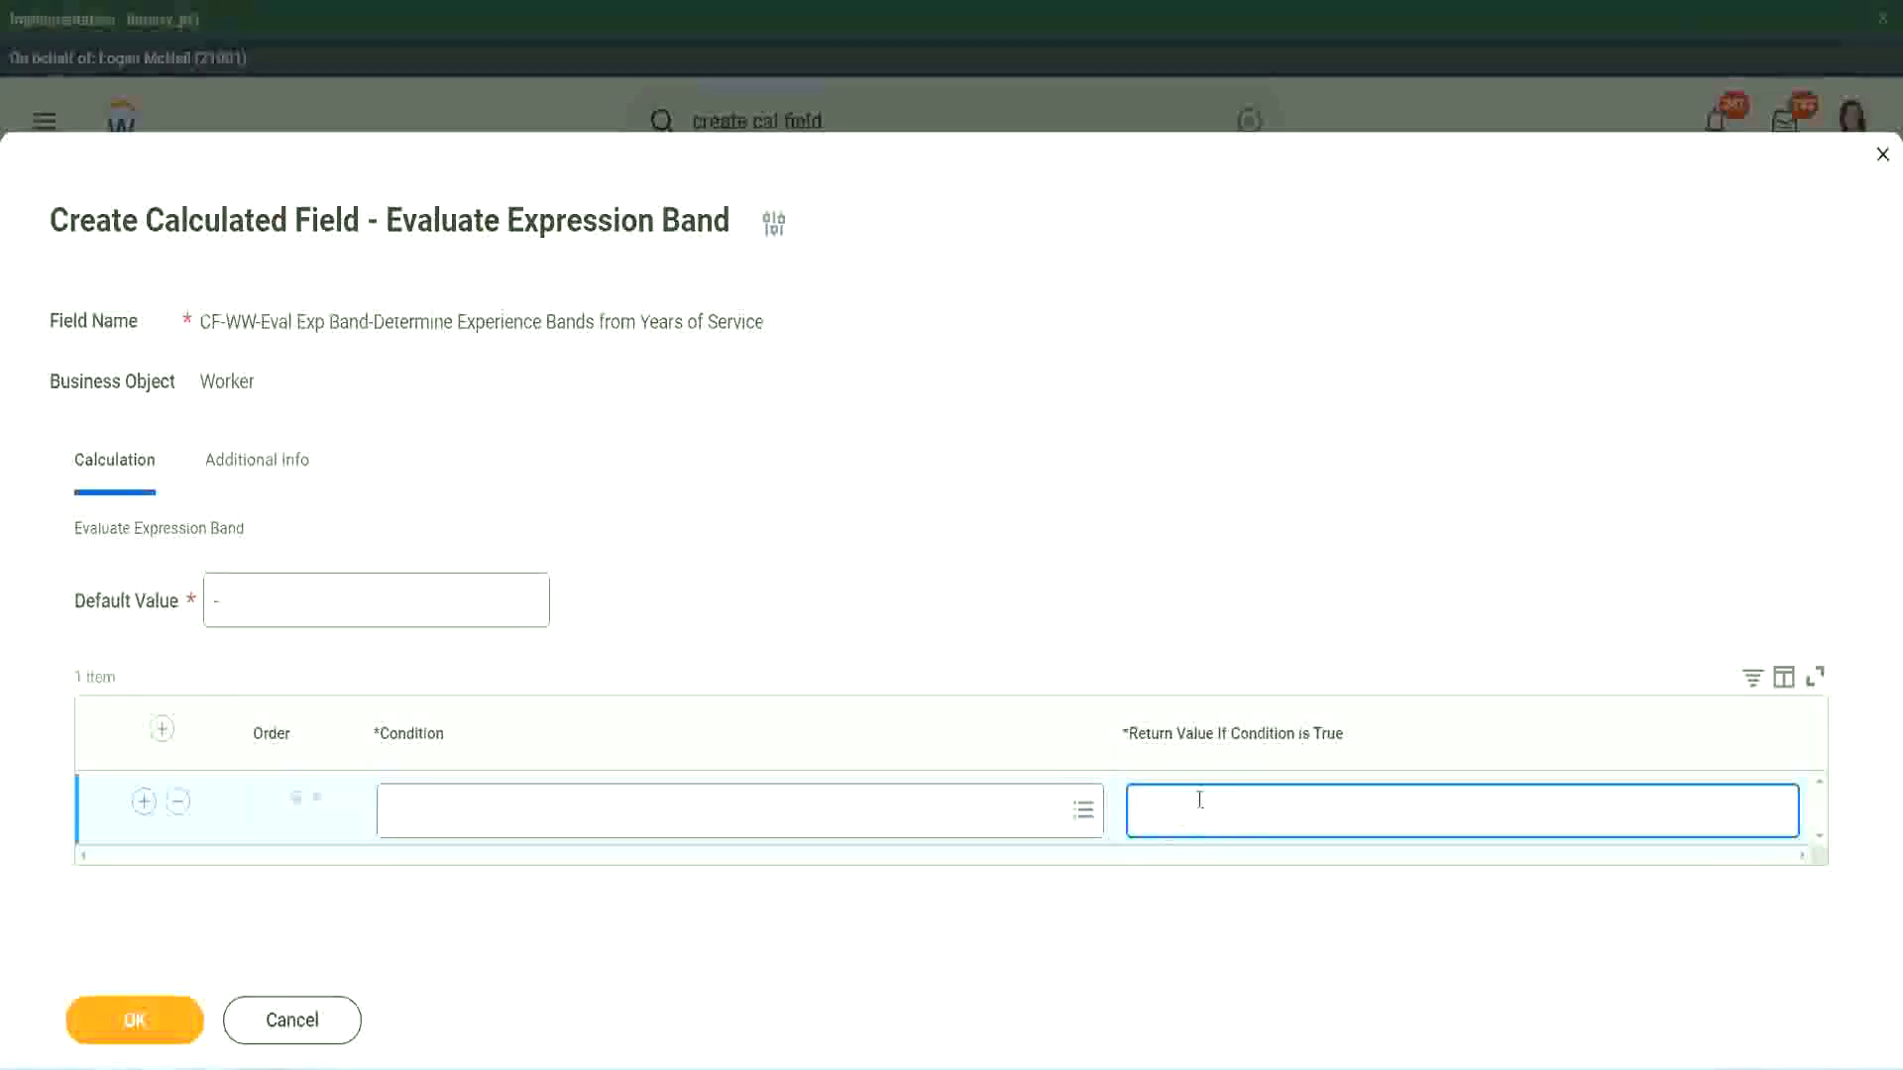
pyautogui.write('adkjdjaidjaijdiaj')
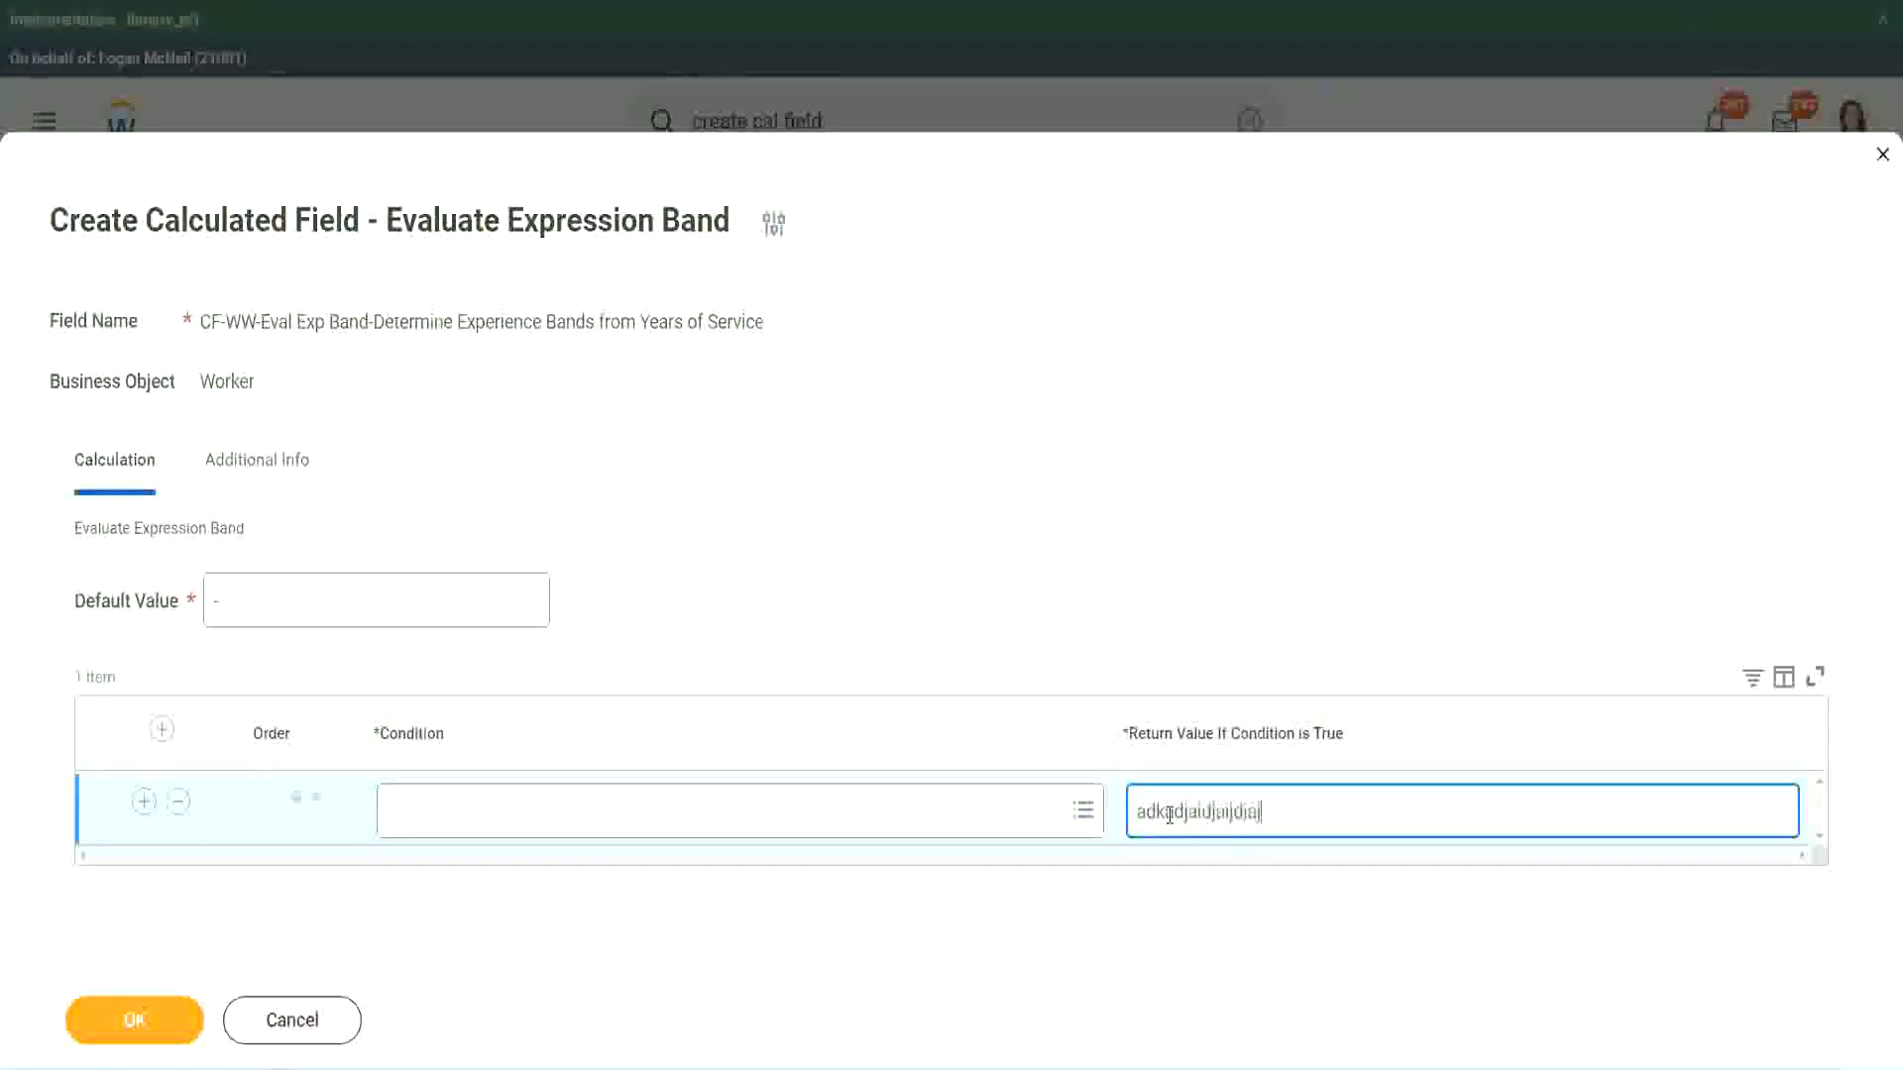
pyautogui.press('BackSpace')
pyautogui.press('BackSpace')
pyautogui.press('BackSpace')
pyautogui.press('BackSpace')
pyautogui.press('BackSpace')
pyautogui.press('BackSpace')
pyautogui.press('BackSpace')
pyautogui.press('BackSpace')
pyautogui.press('BackSpace')
pyautogui.press('BackSpace')
pyautogui.press('BackSpace')
pyautogui.press('BackSpace')
pyautogui.press('BackSpace')
pyautogui.press('BackSpace')
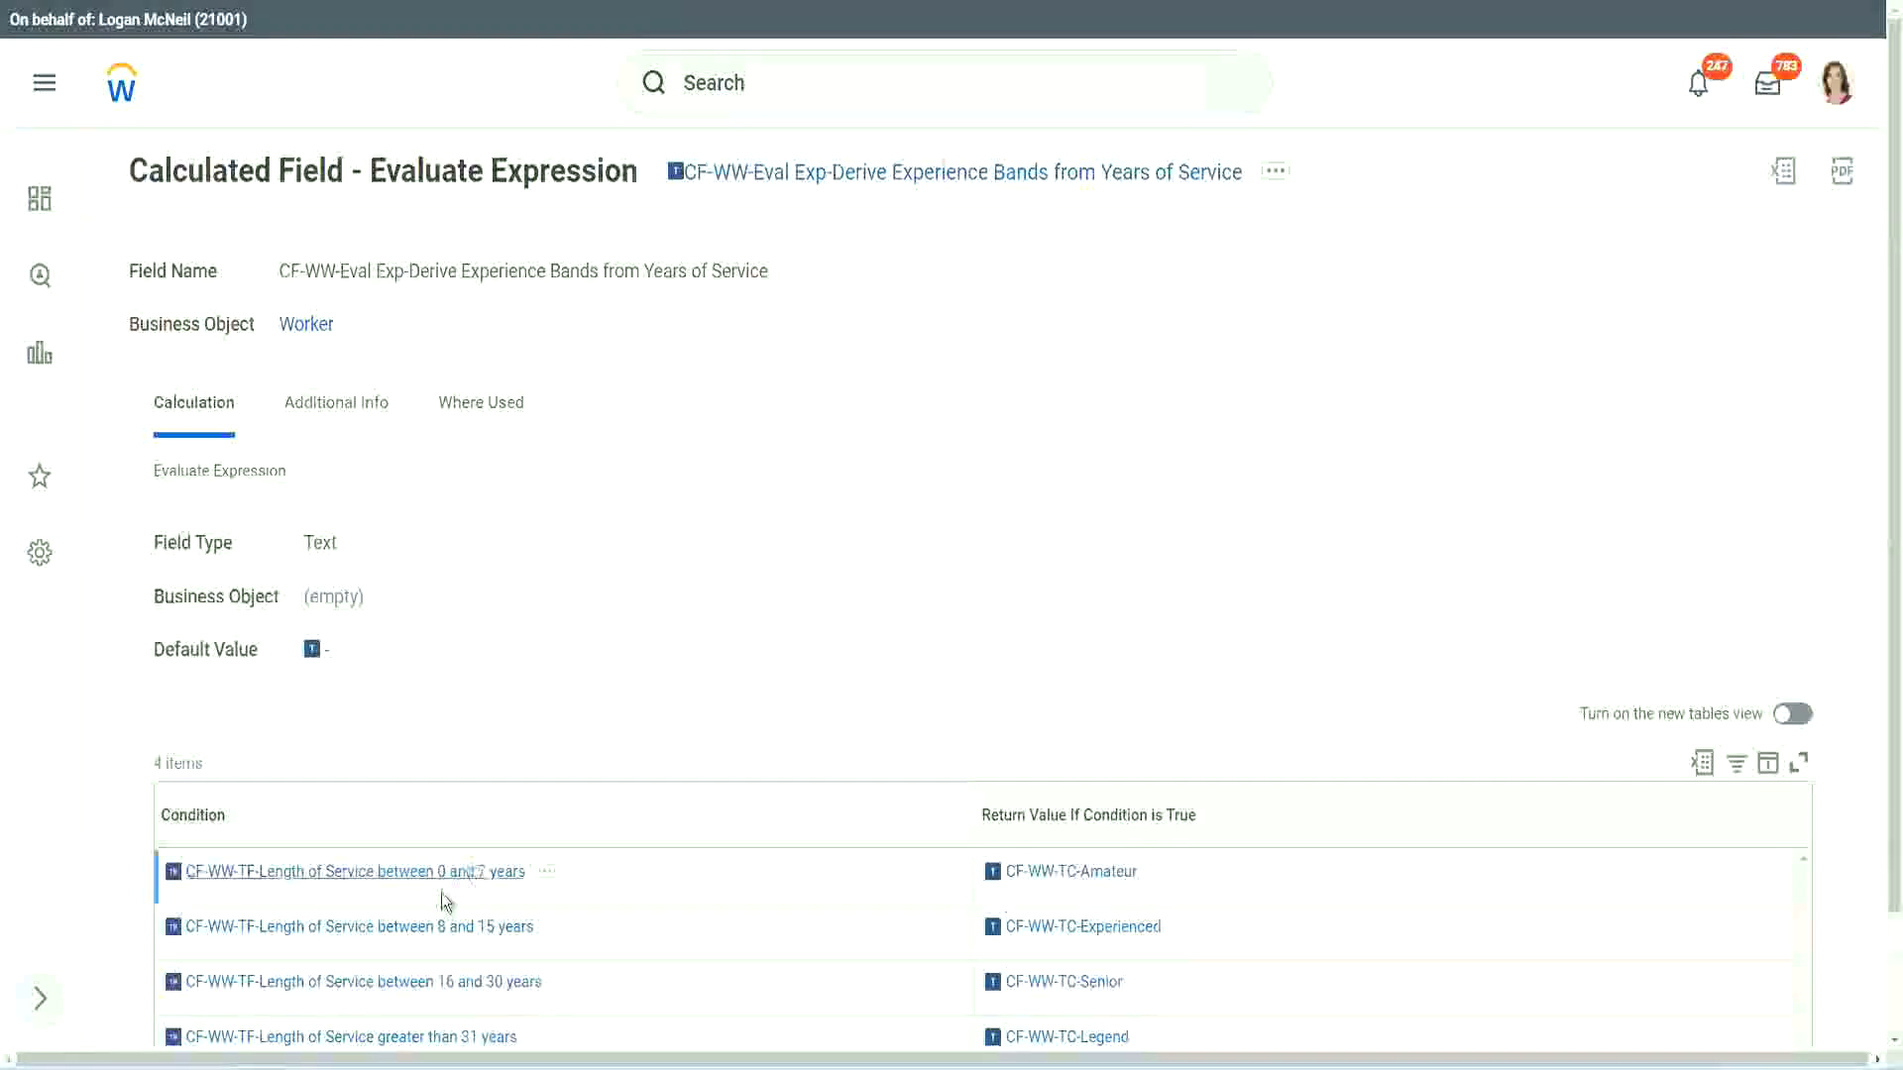
# - Copy "CF-WW-TF-Length of Service between 0 and 7 years" from the existing field into the first row's condition and set its return value to Amateur
pyautogui.rightClick(439, 885)
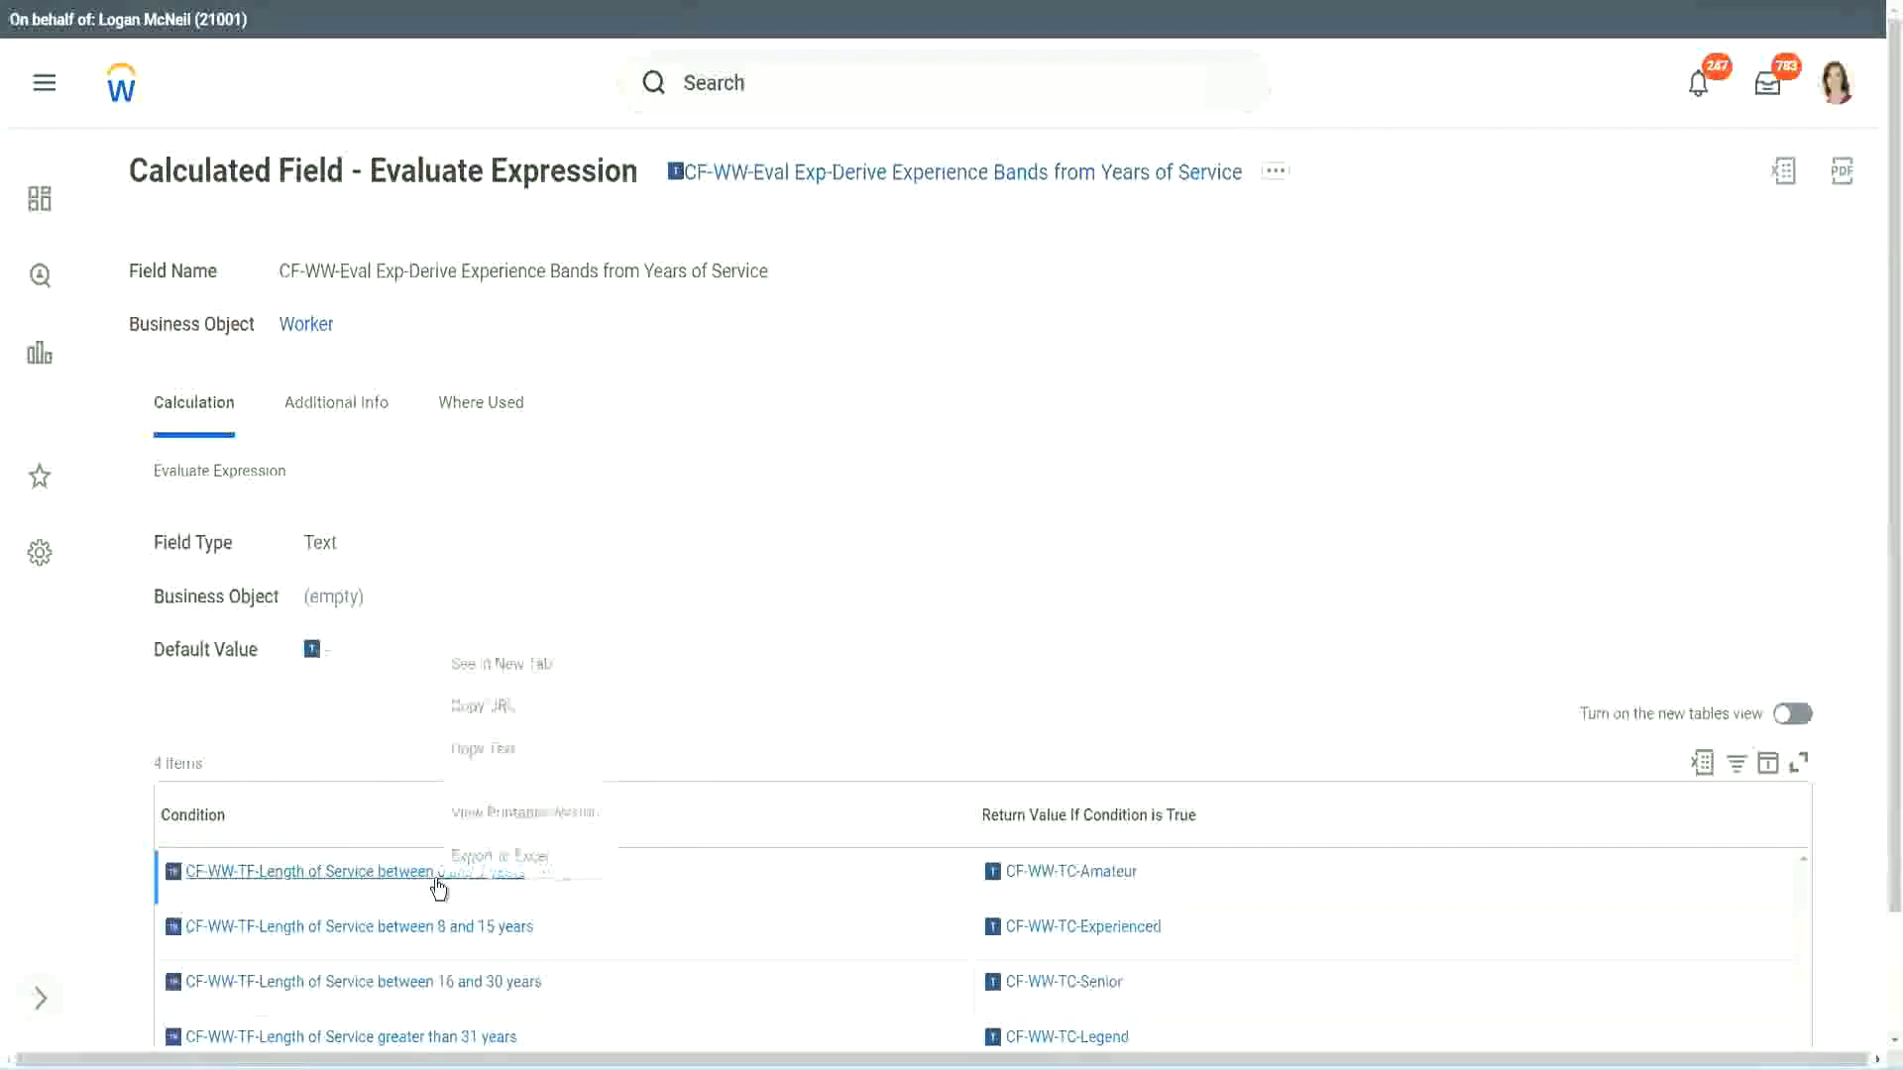
pyautogui.click(514, 749)
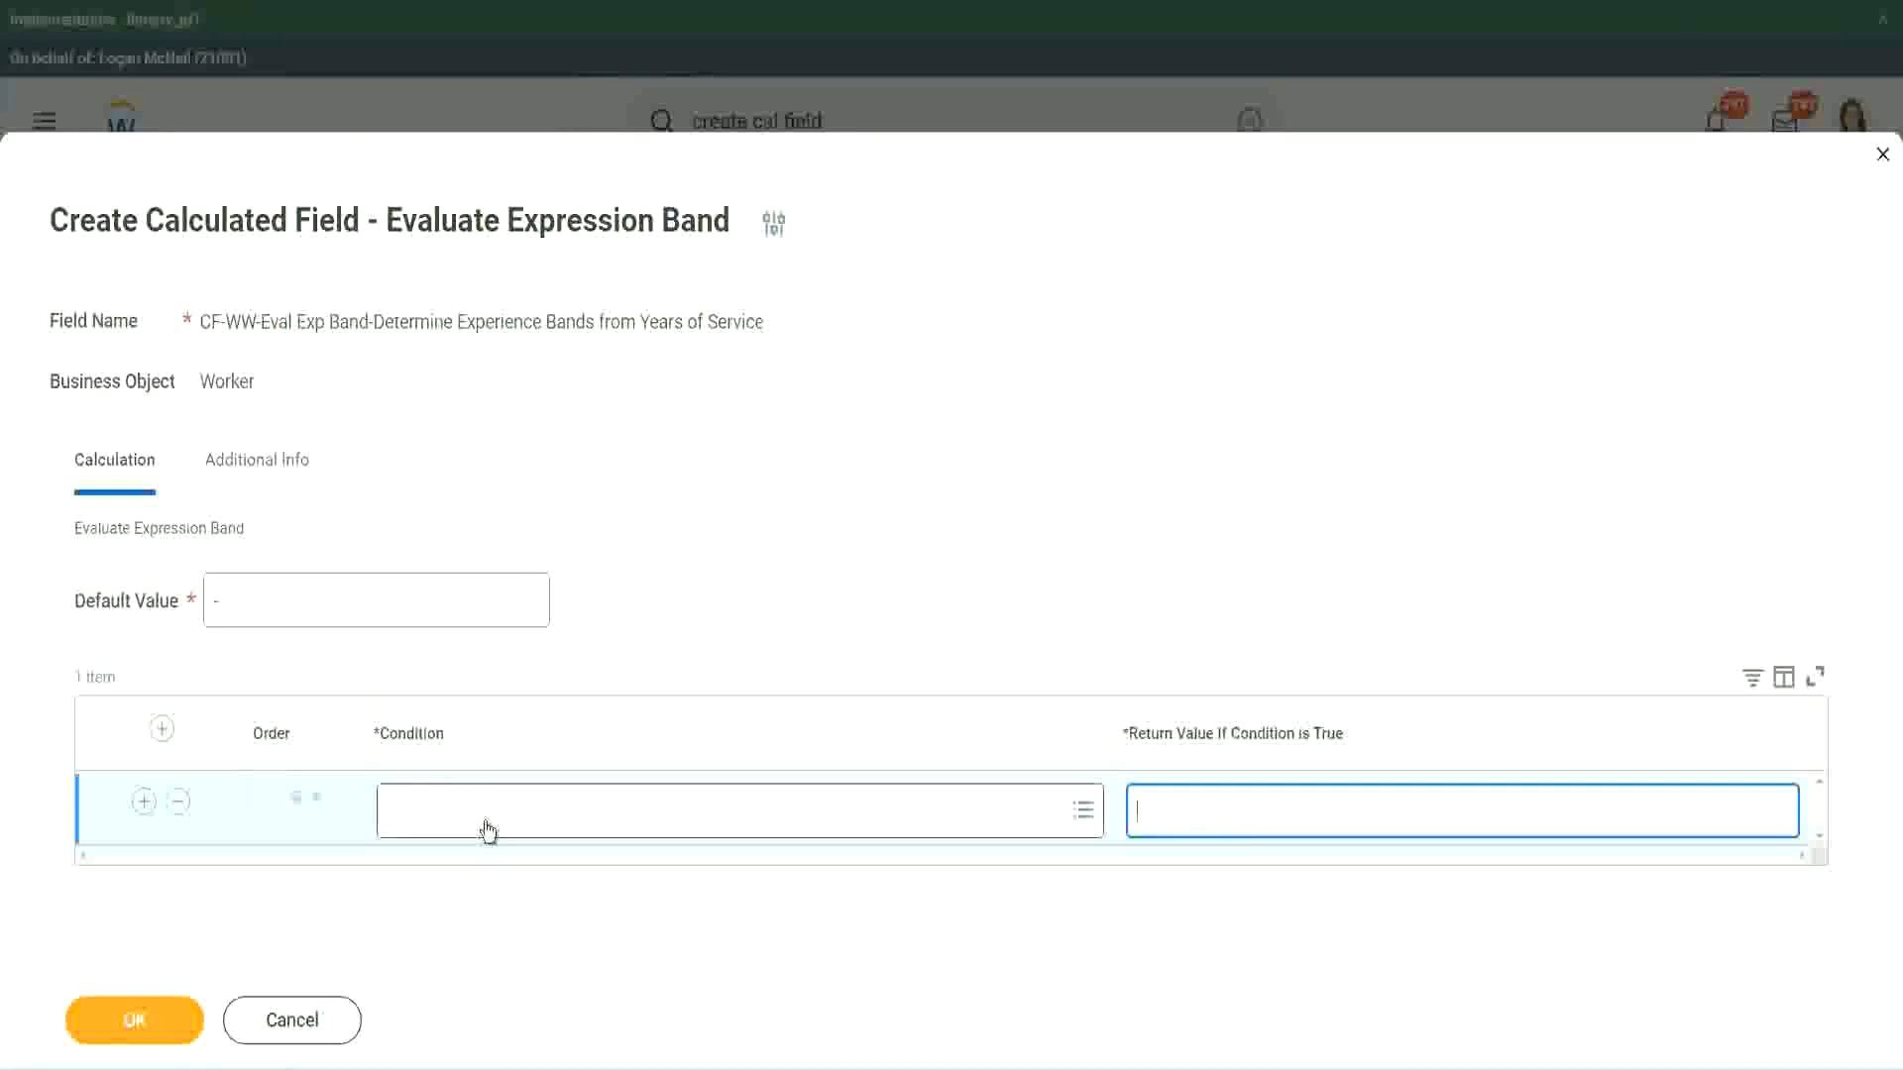
pyautogui.click(479, 821)
pyautogui.hotkey('ctrl', 'v')
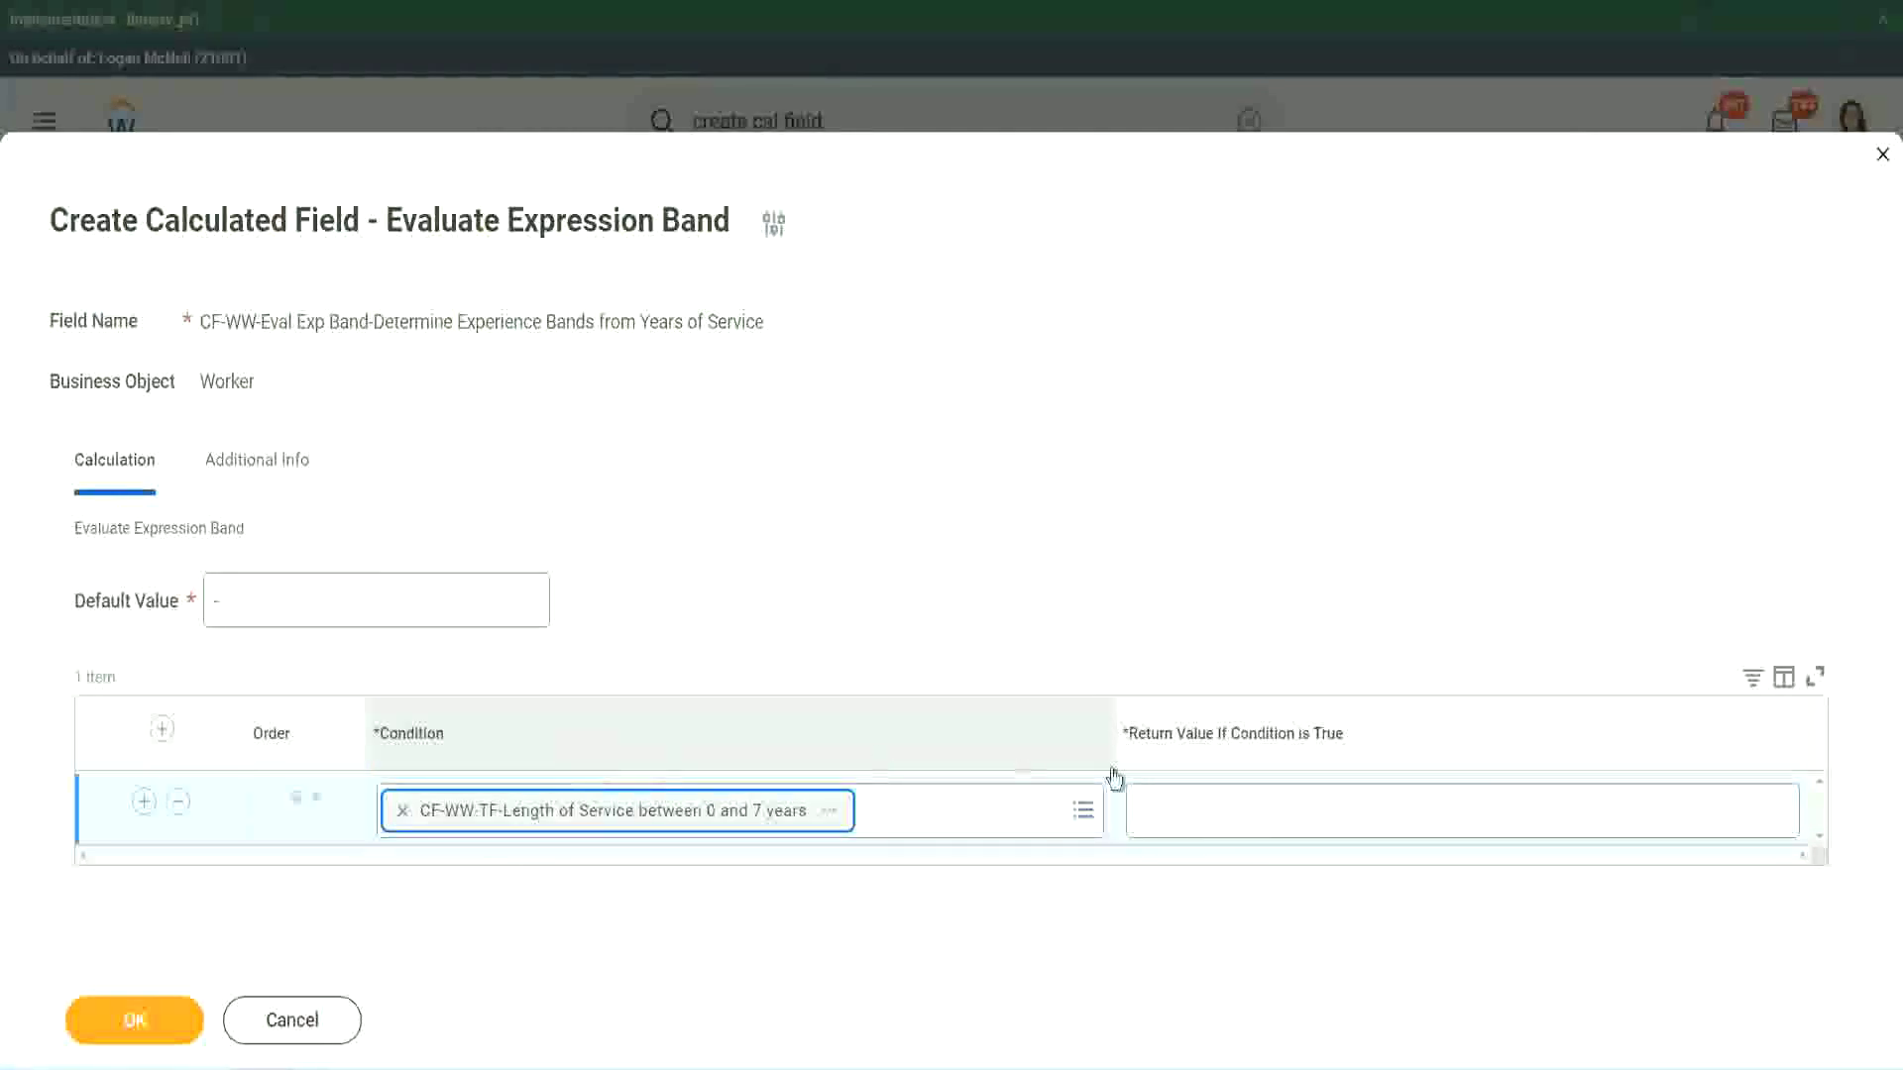
pyautogui.click(1203, 793)
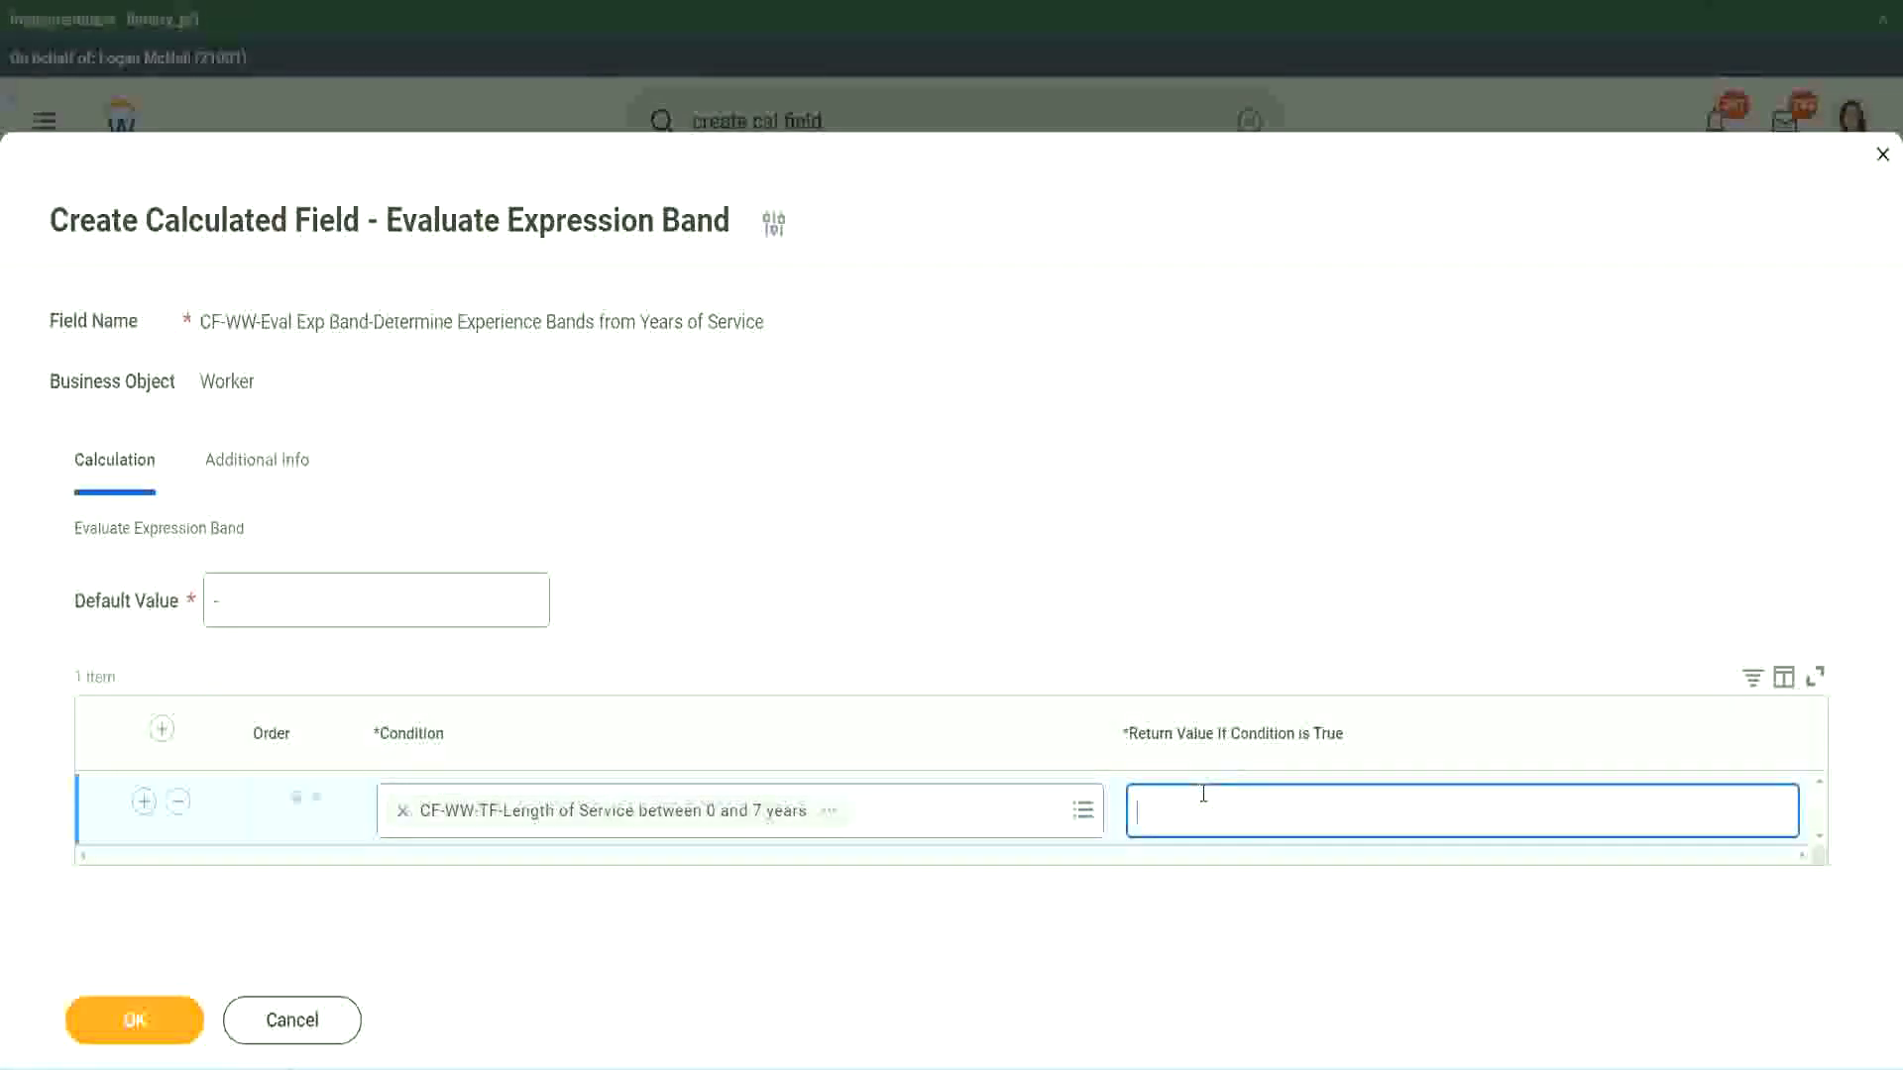
pyautogui.write('Amateur')
# - Add three more condition rows and place the copied "CF-WW-TF-Length of Service between 16 and 30 years" condition in the third row
pyautogui.click(144, 800)
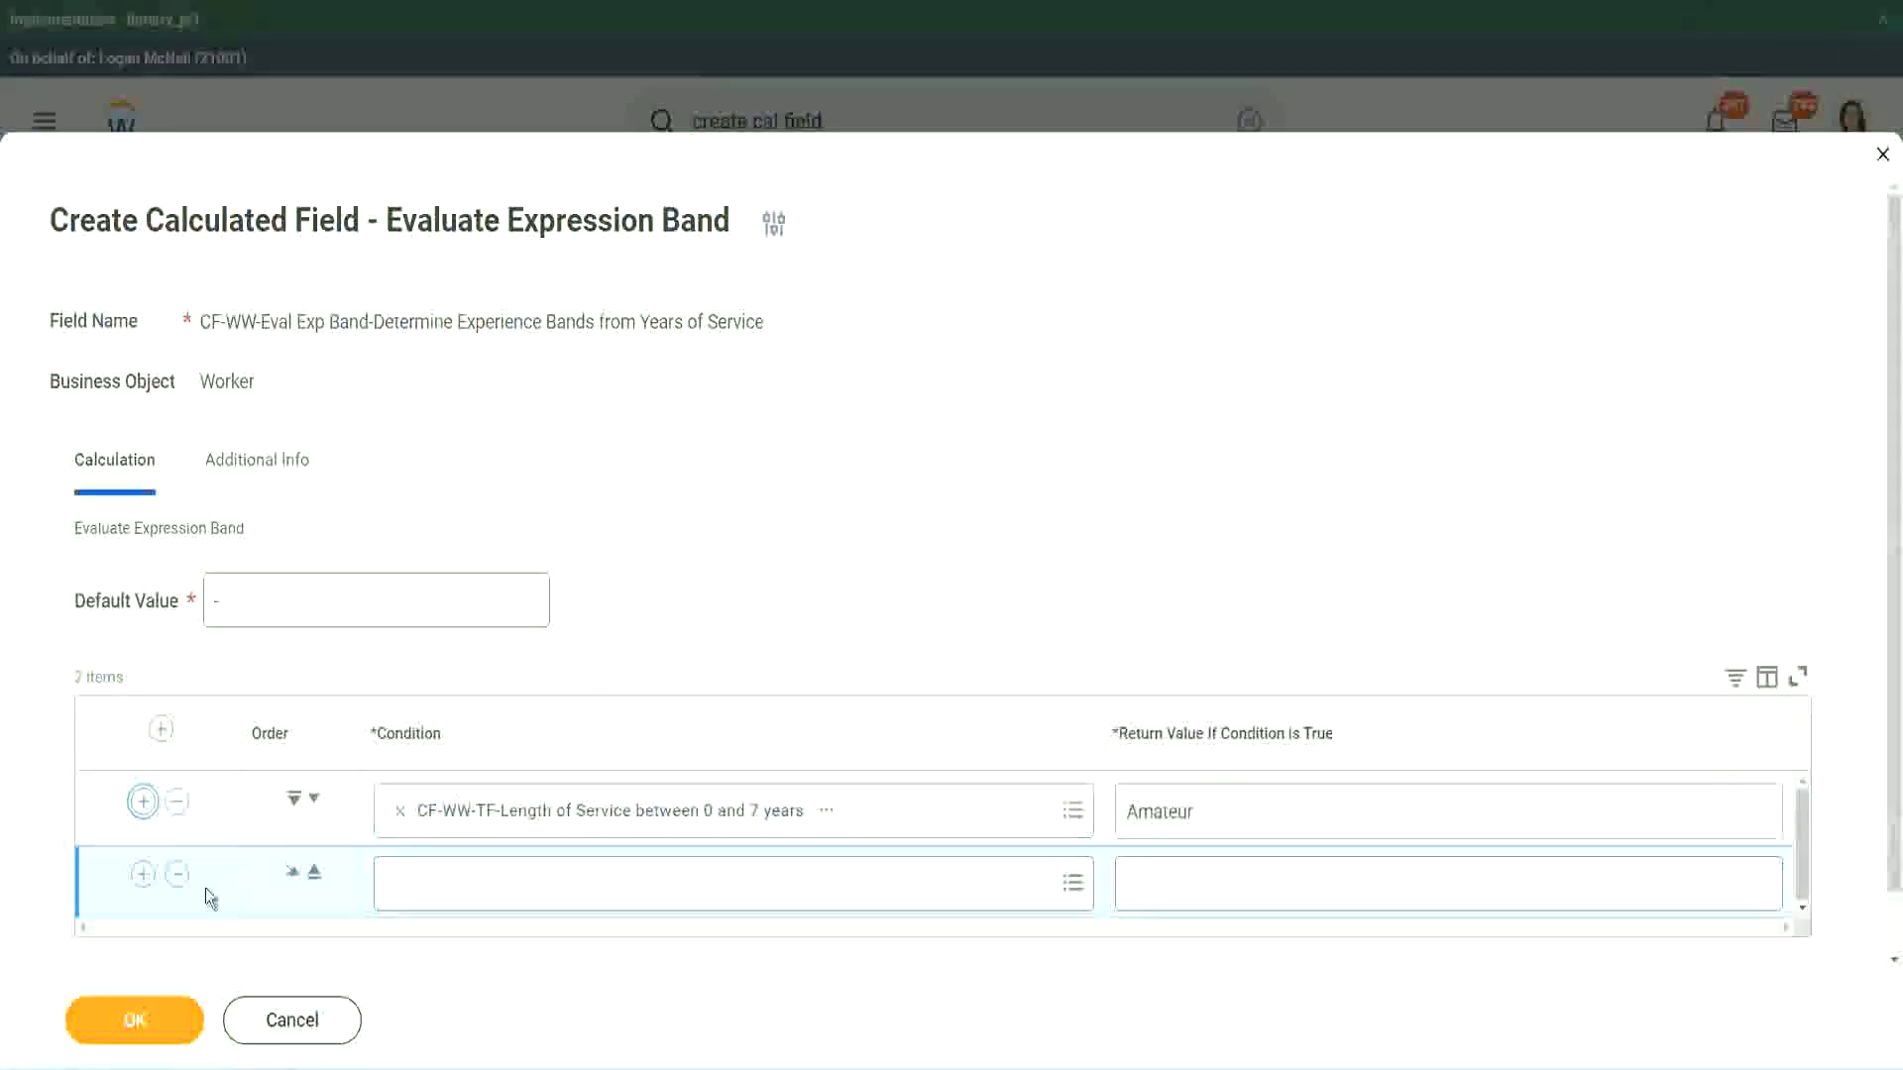
pyautogui.click(143, 873)
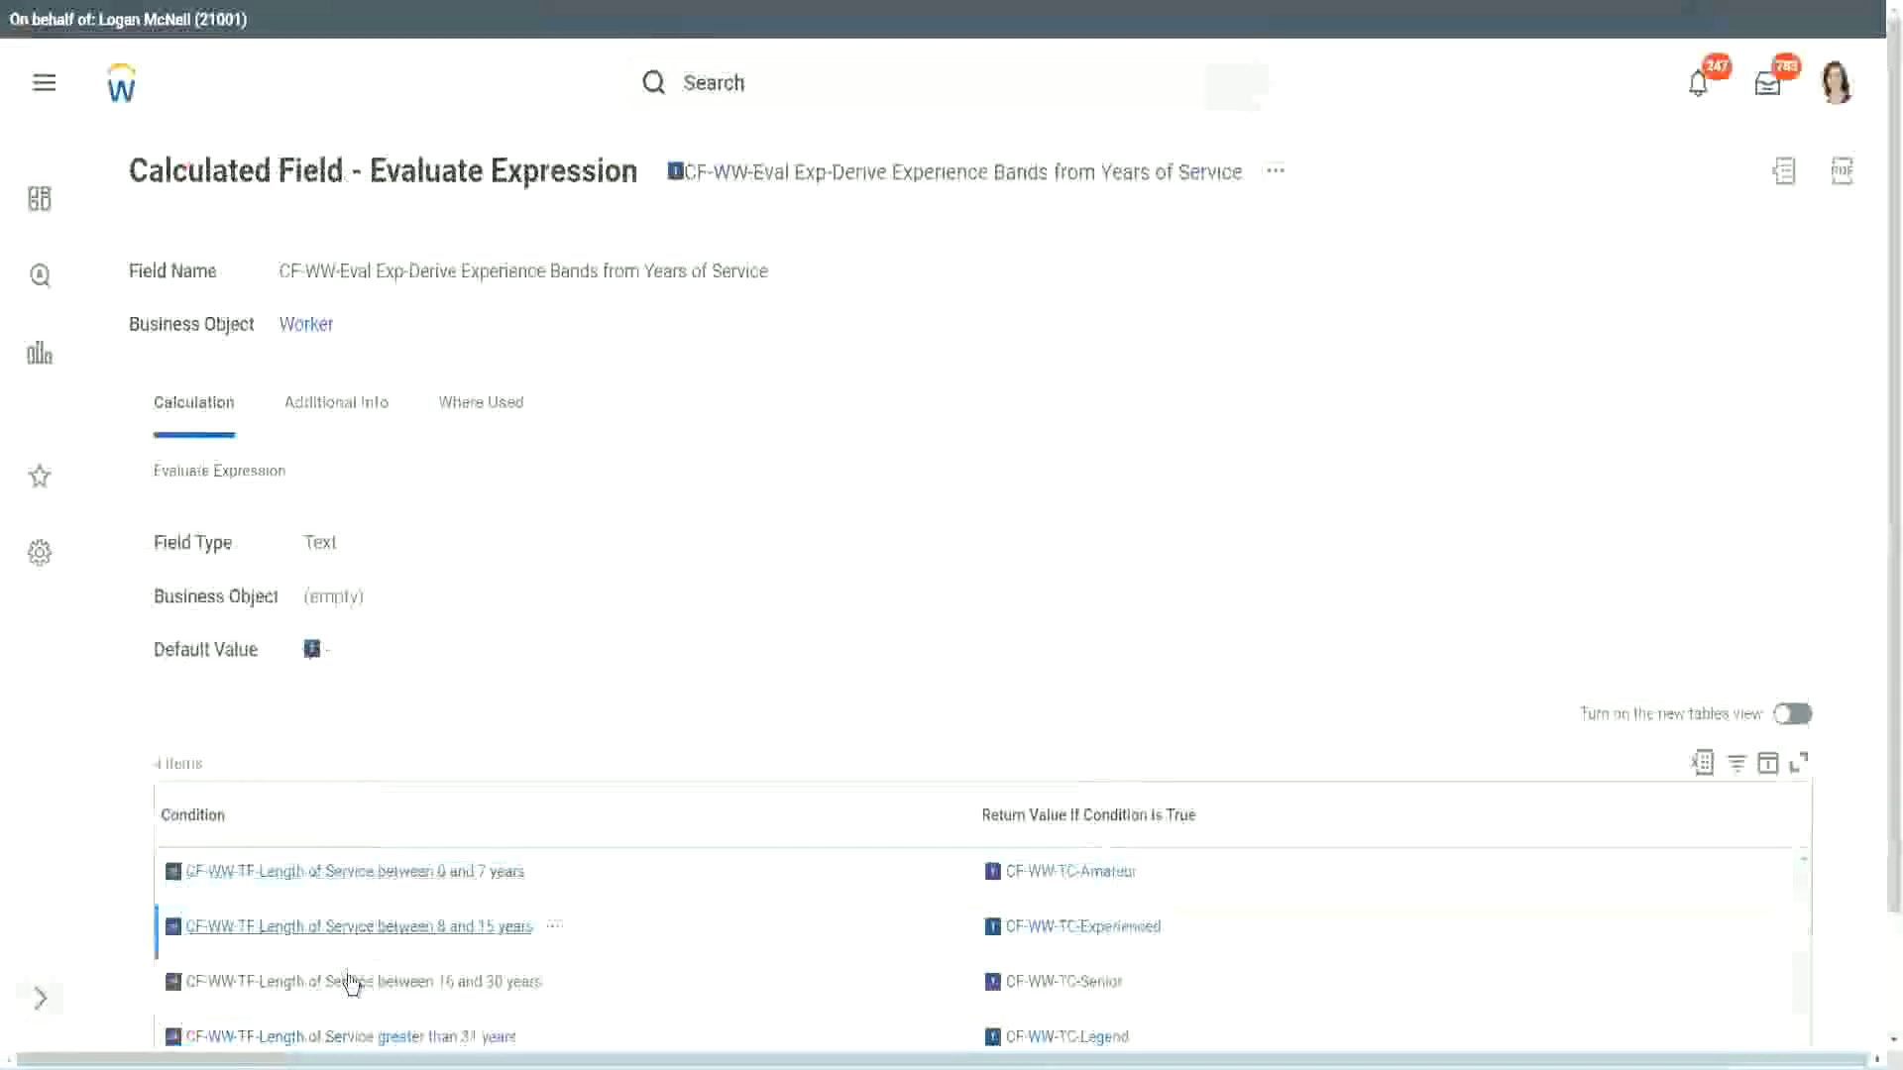
pyautogui.rightClick(348, 981)
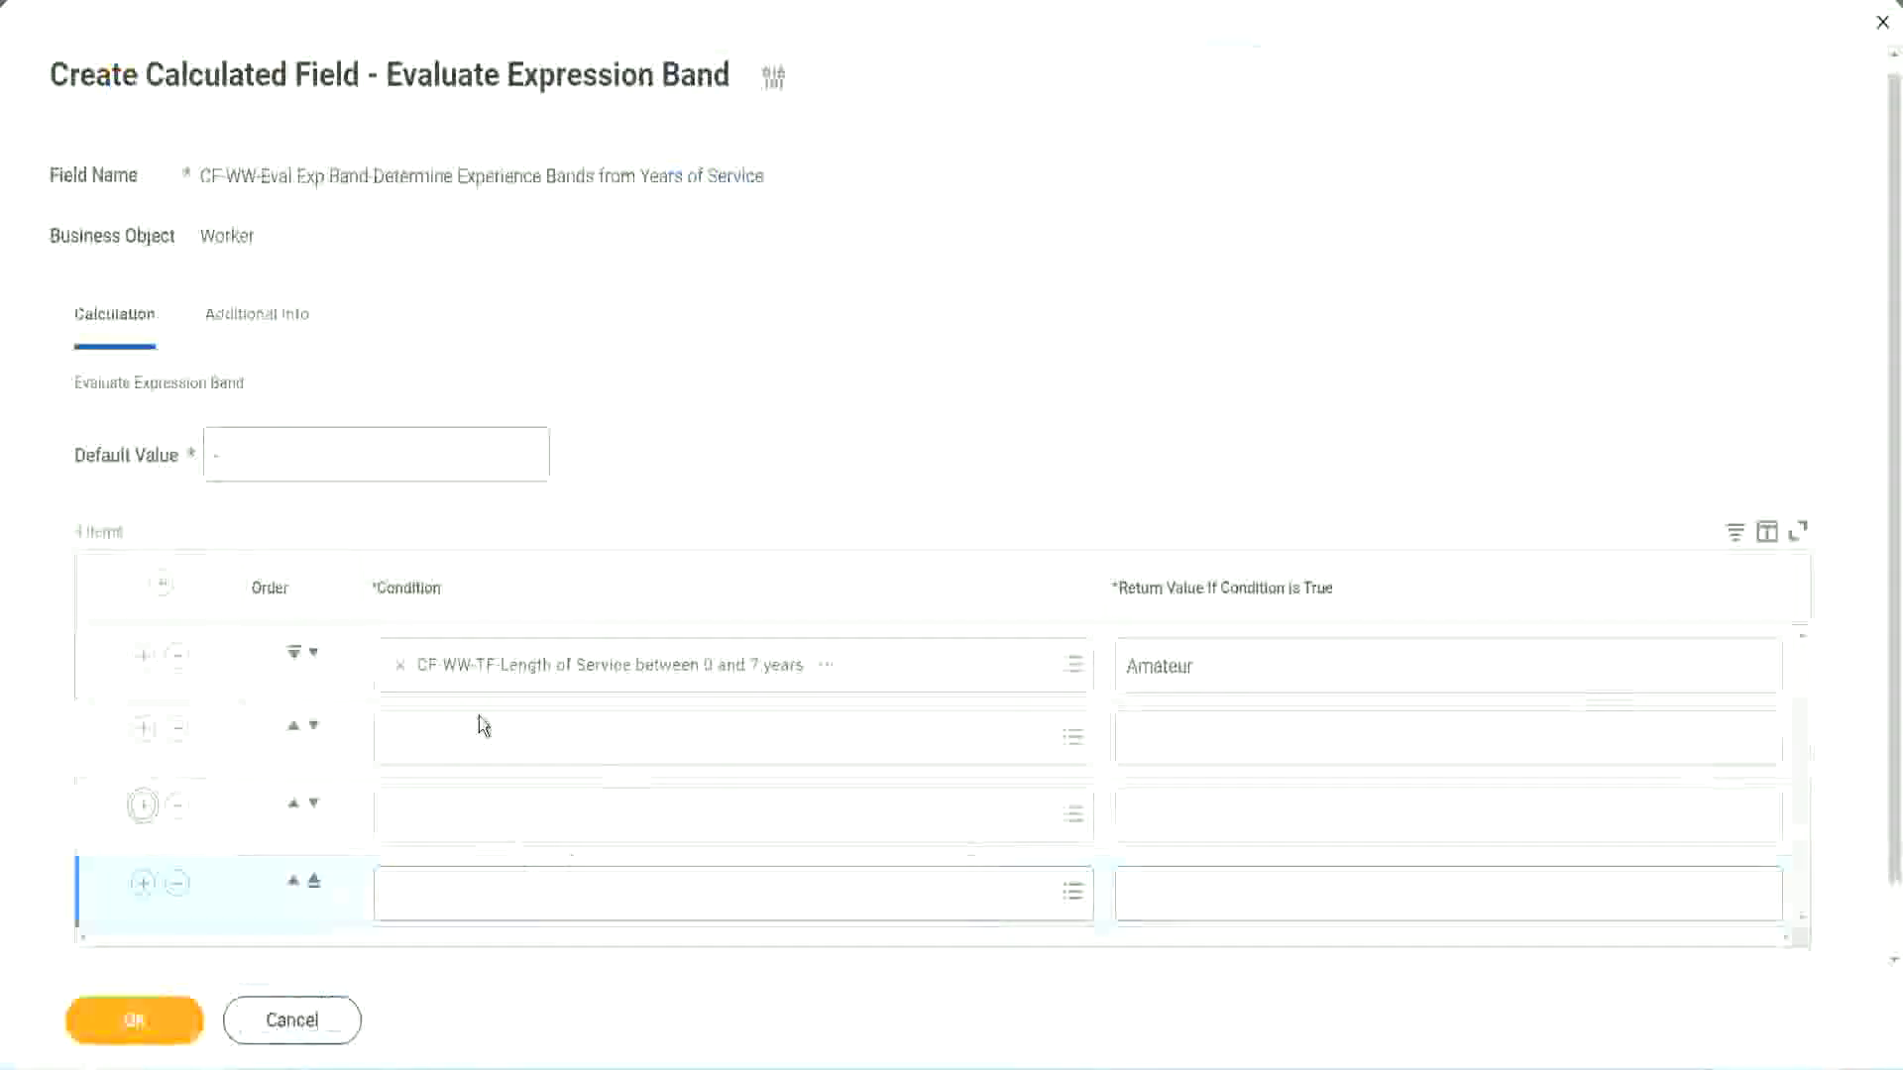
pyautogui.click(482, 732)
pyautogui.hotkey('ctrl', 'v')
pyautogui.press('Return')
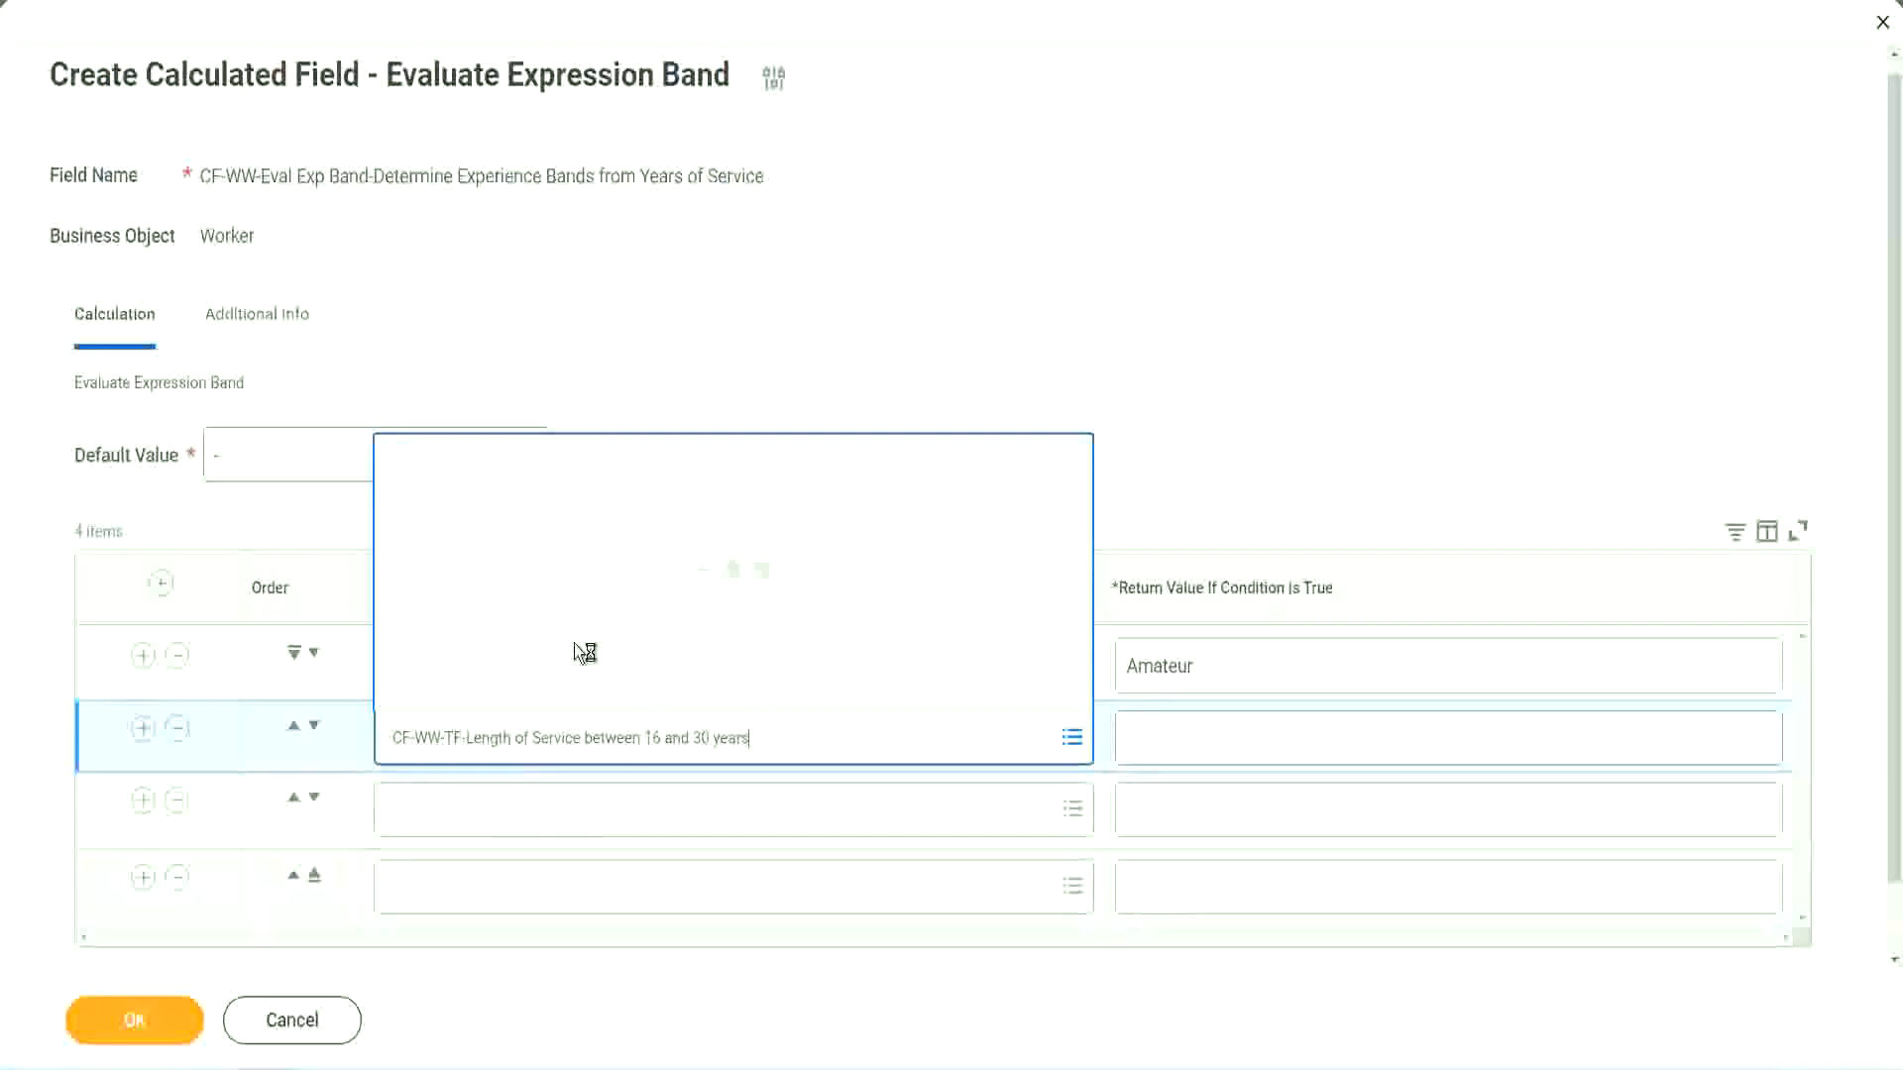
pyautogui.click(314, 726)
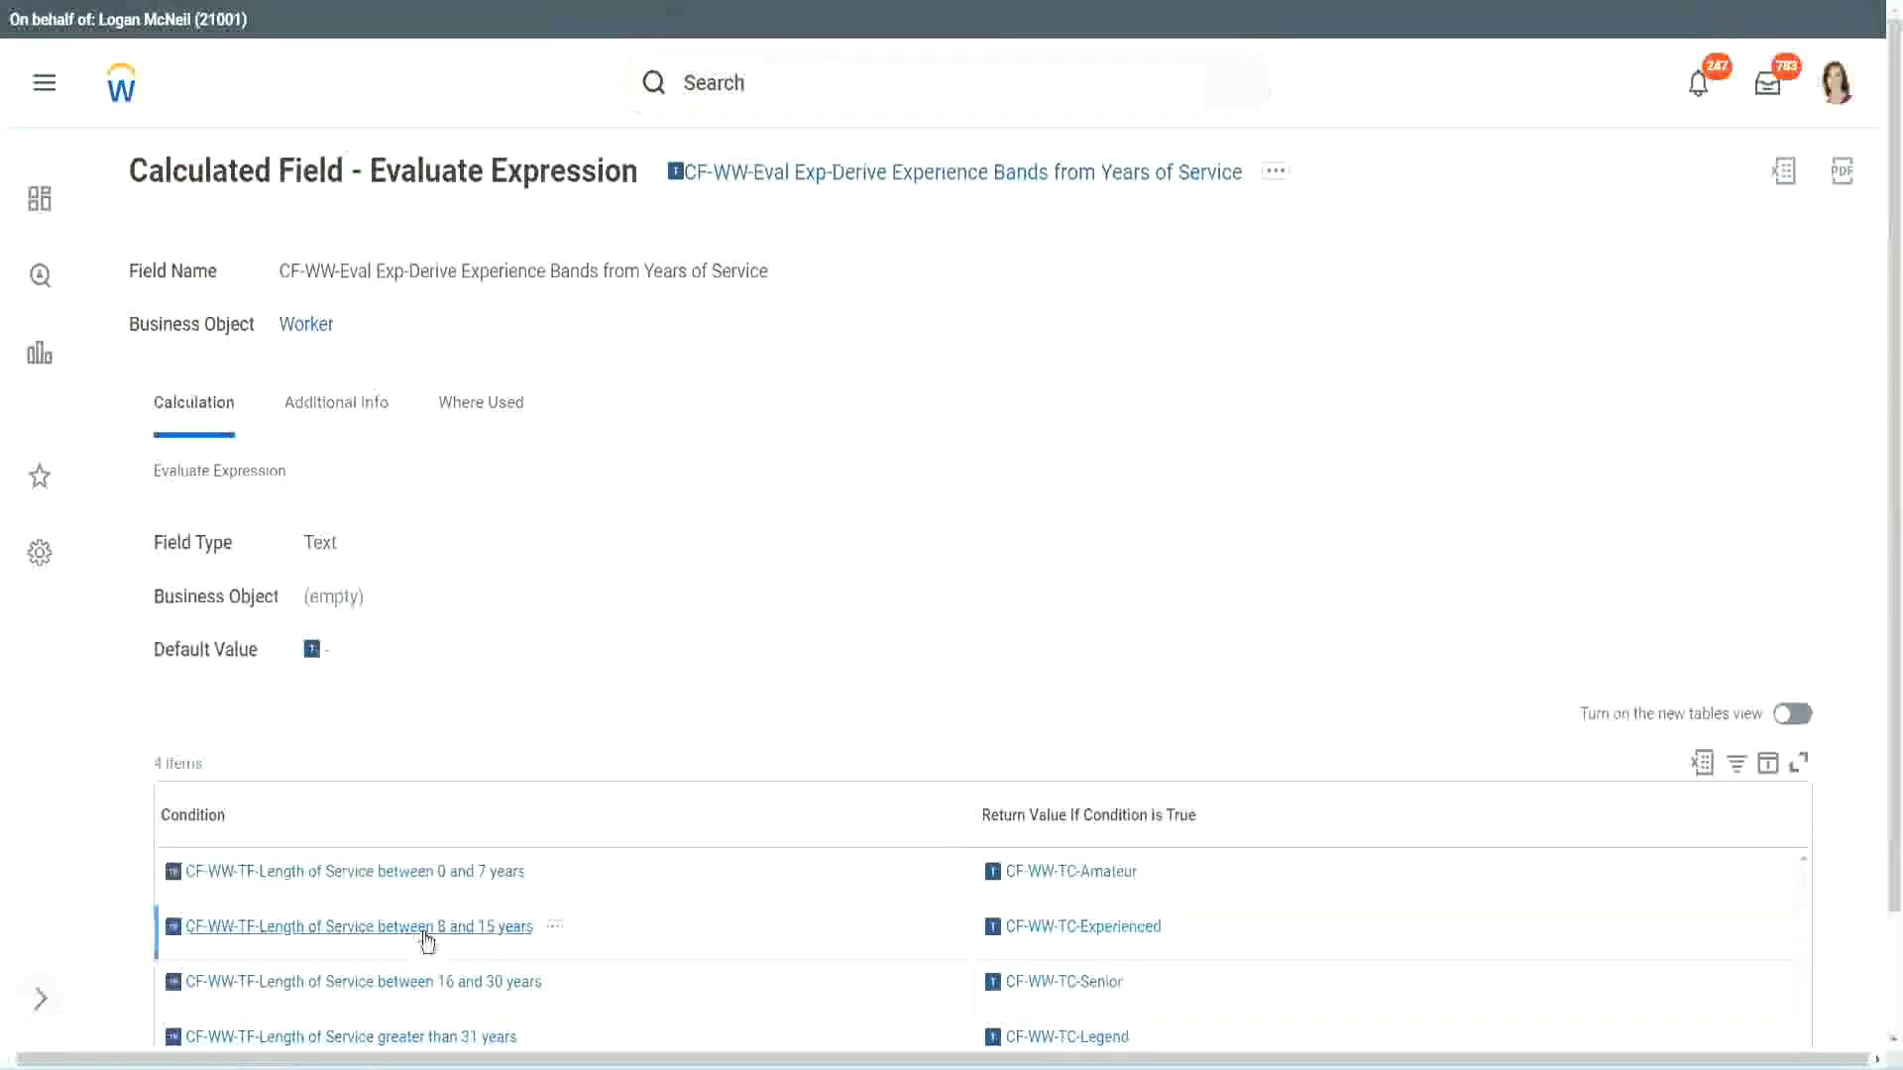
# - Copy "CF-WW-TF-Length of Service between 8 and 15 years" from the existing field into the second row's condition
pyautogui.rightClick(425, 935)
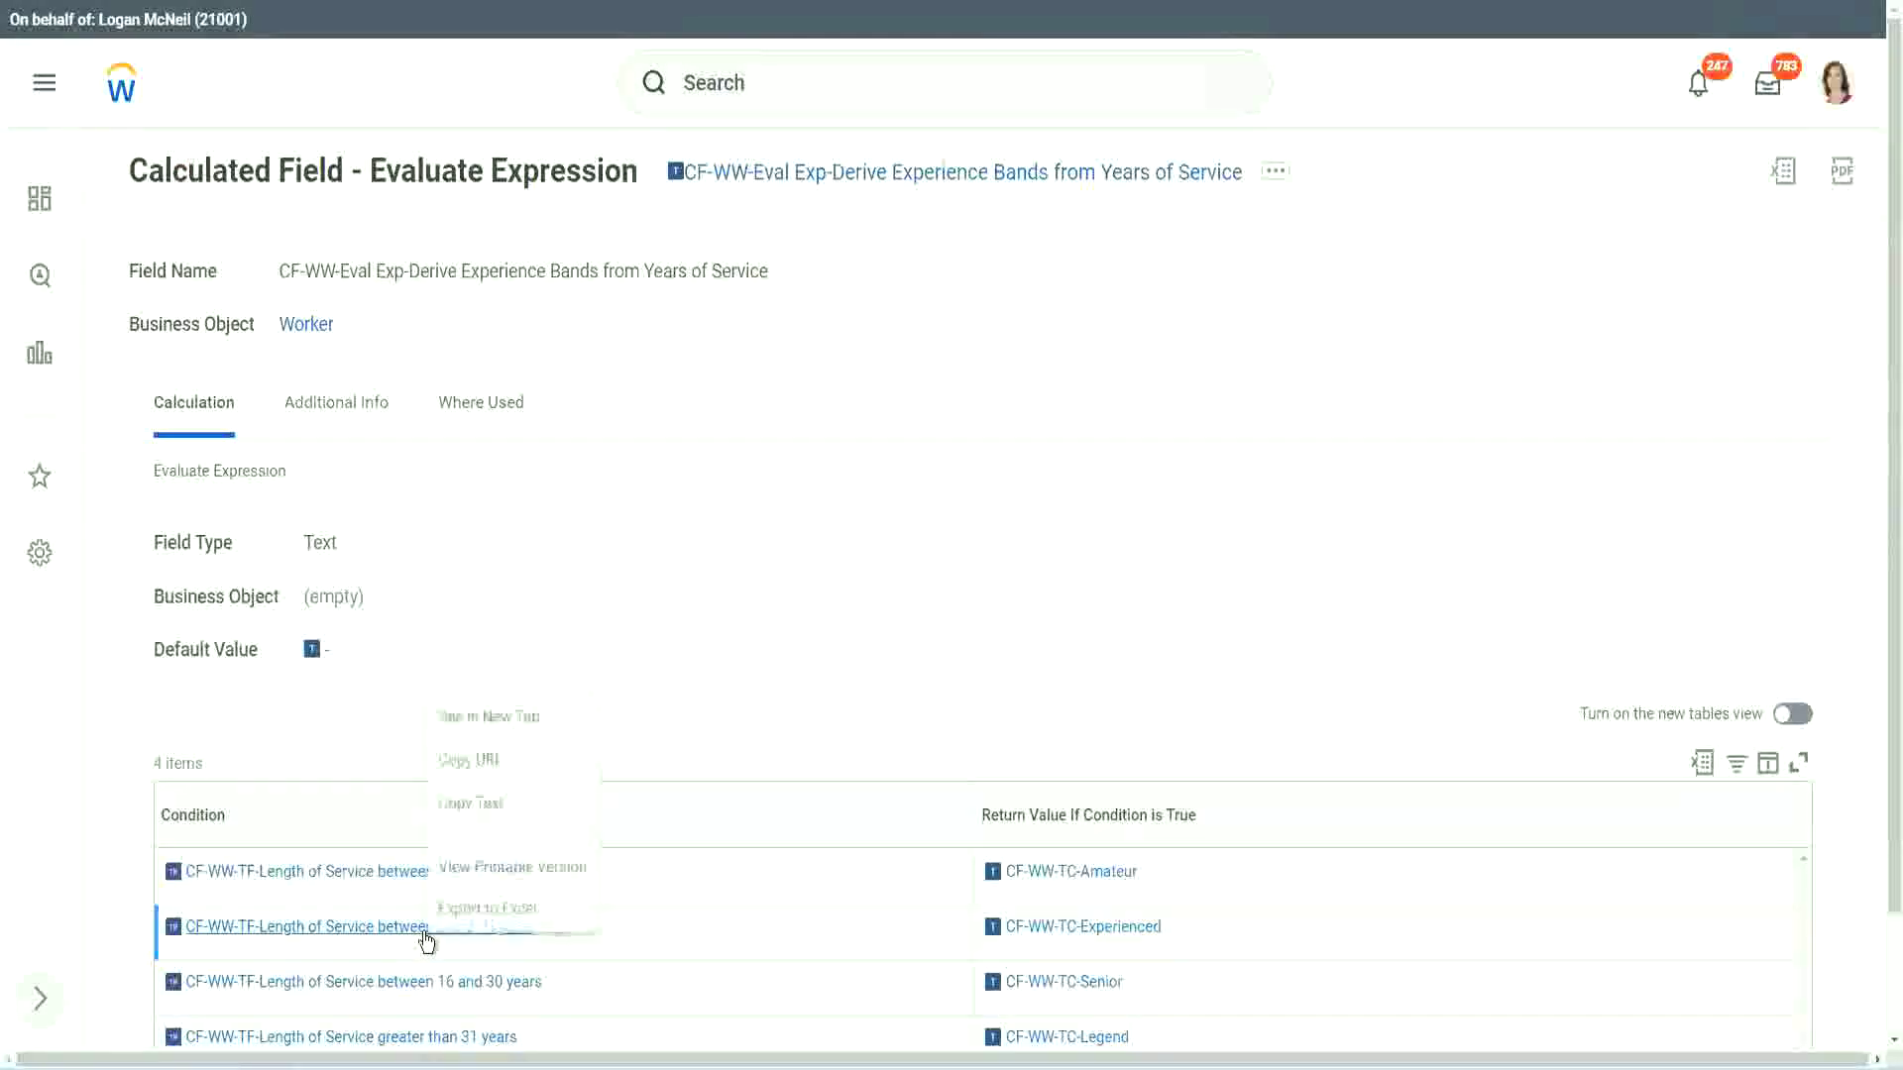
pyautogui.click(481, 805)
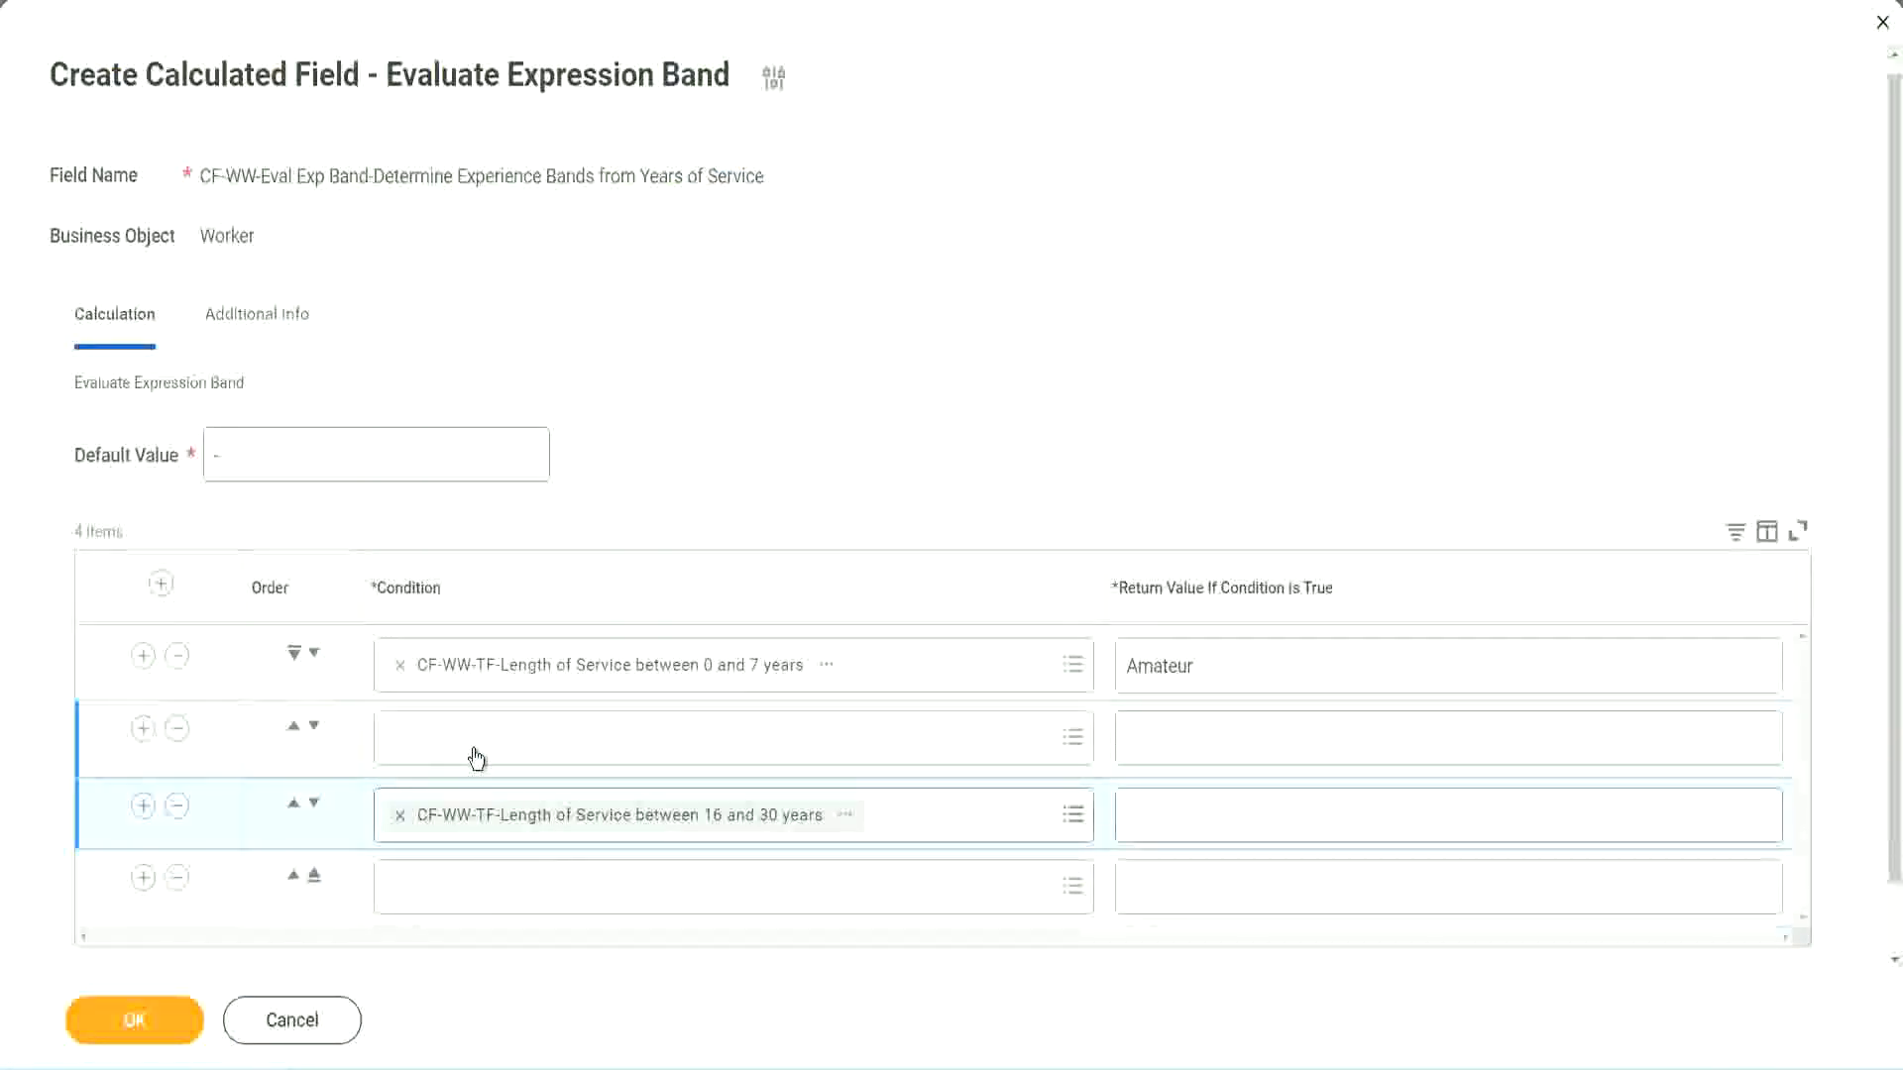
pyautogui.click(476, 758)
pyautogui.hotkey('ctrl', 'v')
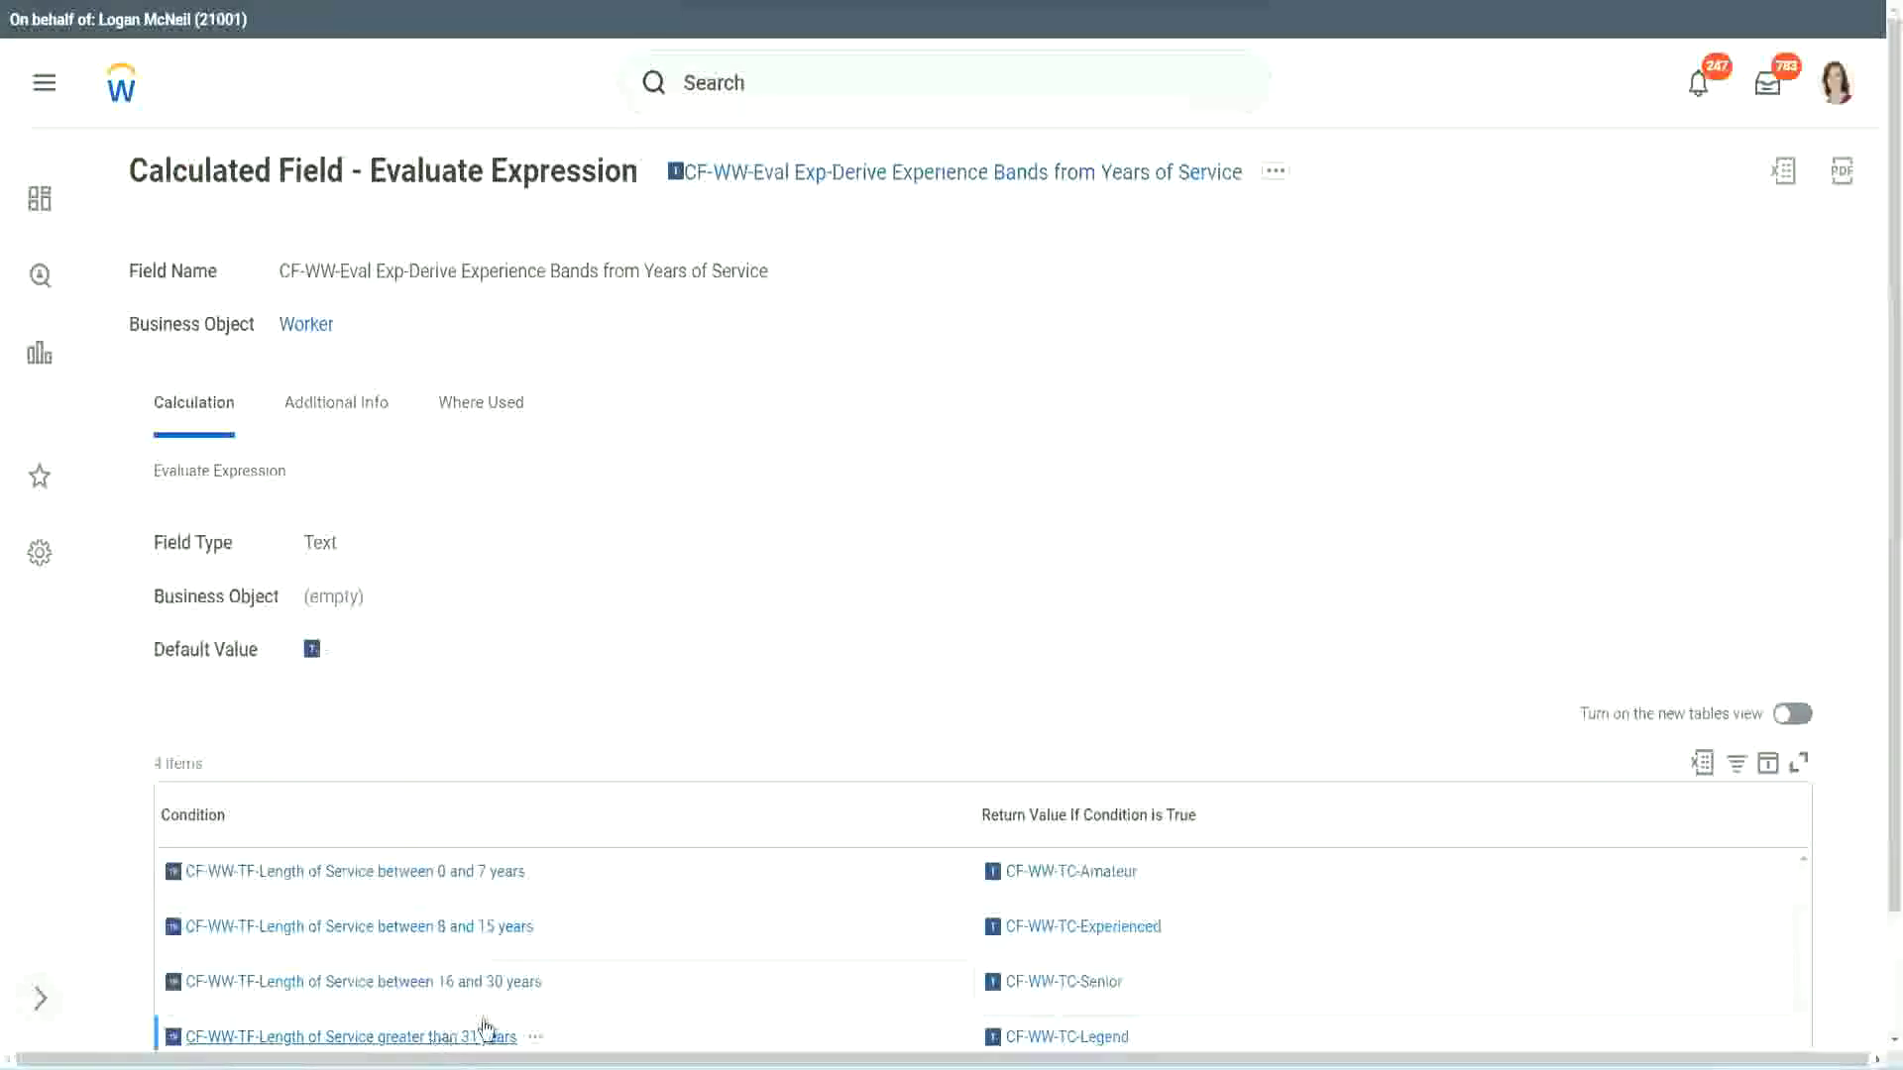
# - Copy "CF-WW-TF-Length of Service greater than 31 years" from the existing field into the fourth row's condition
pyautogui.rightClick(486, 1028)
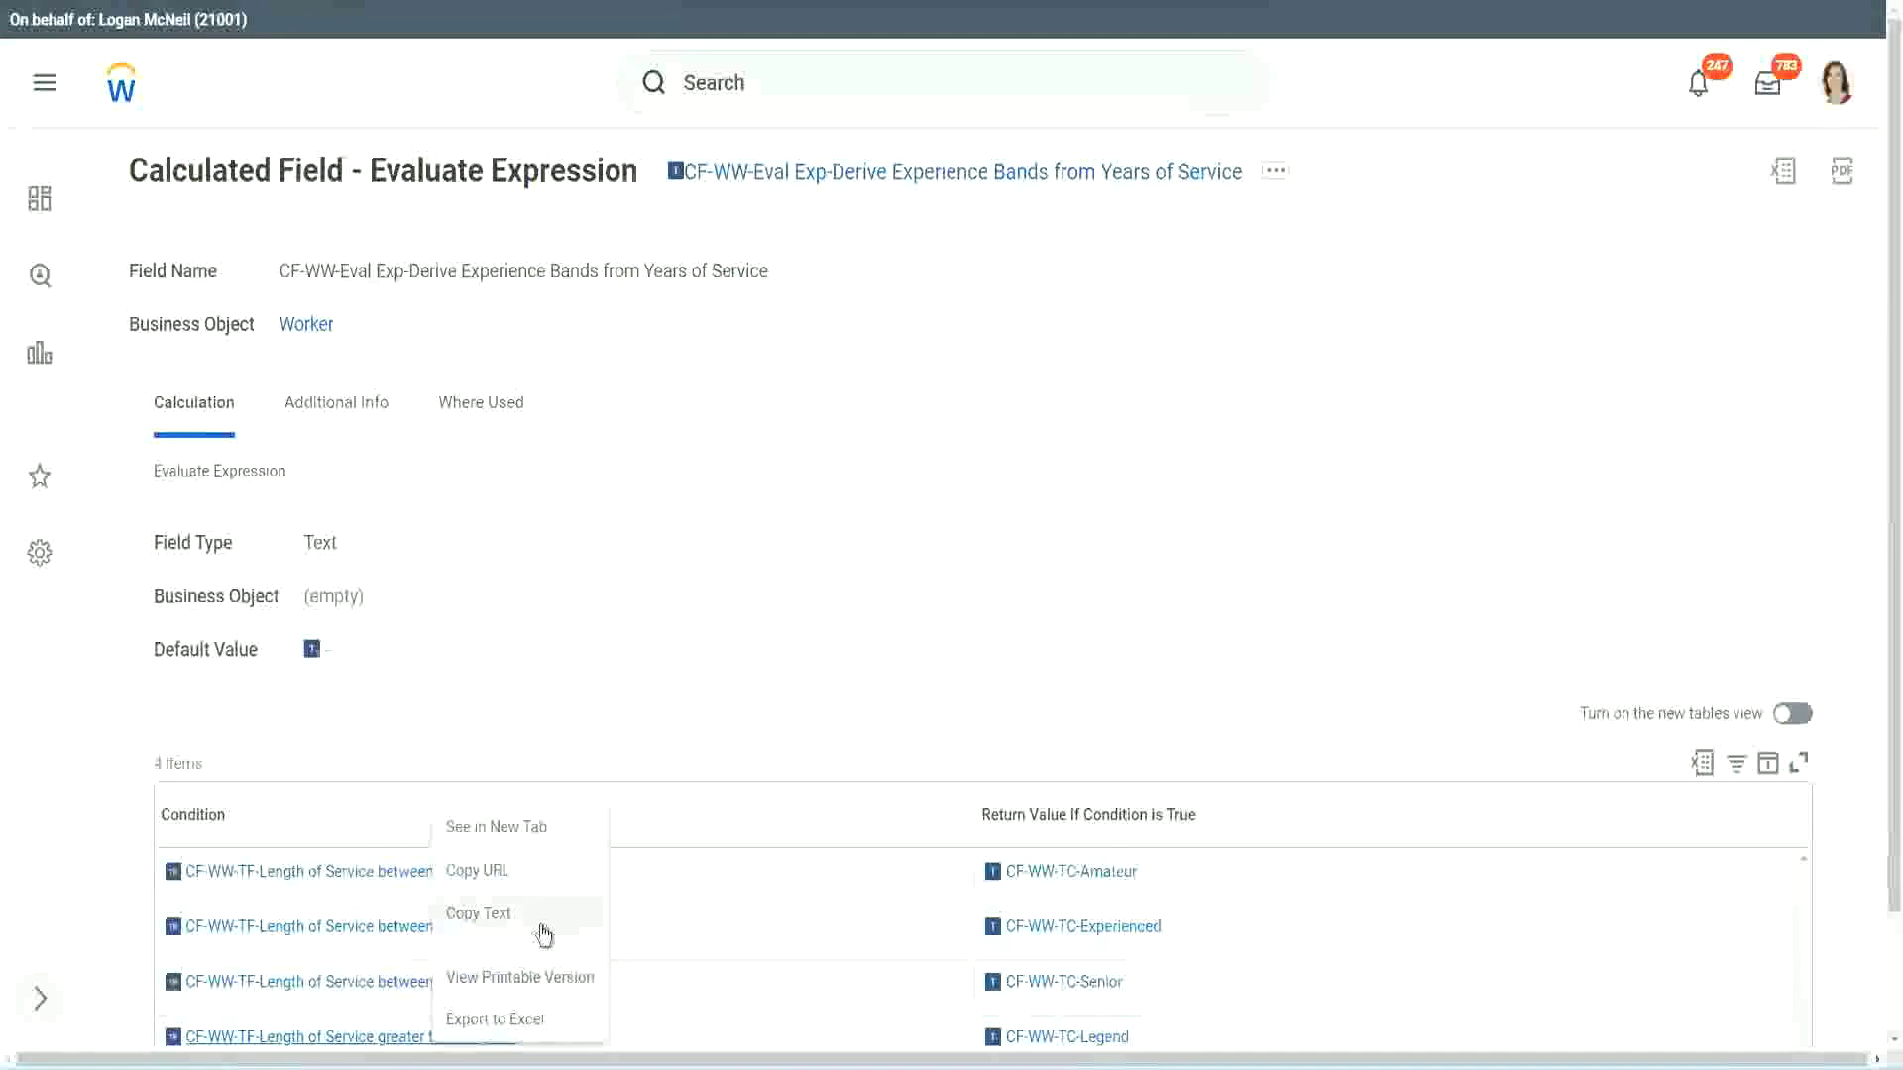
pyautogui.click(543, 931)
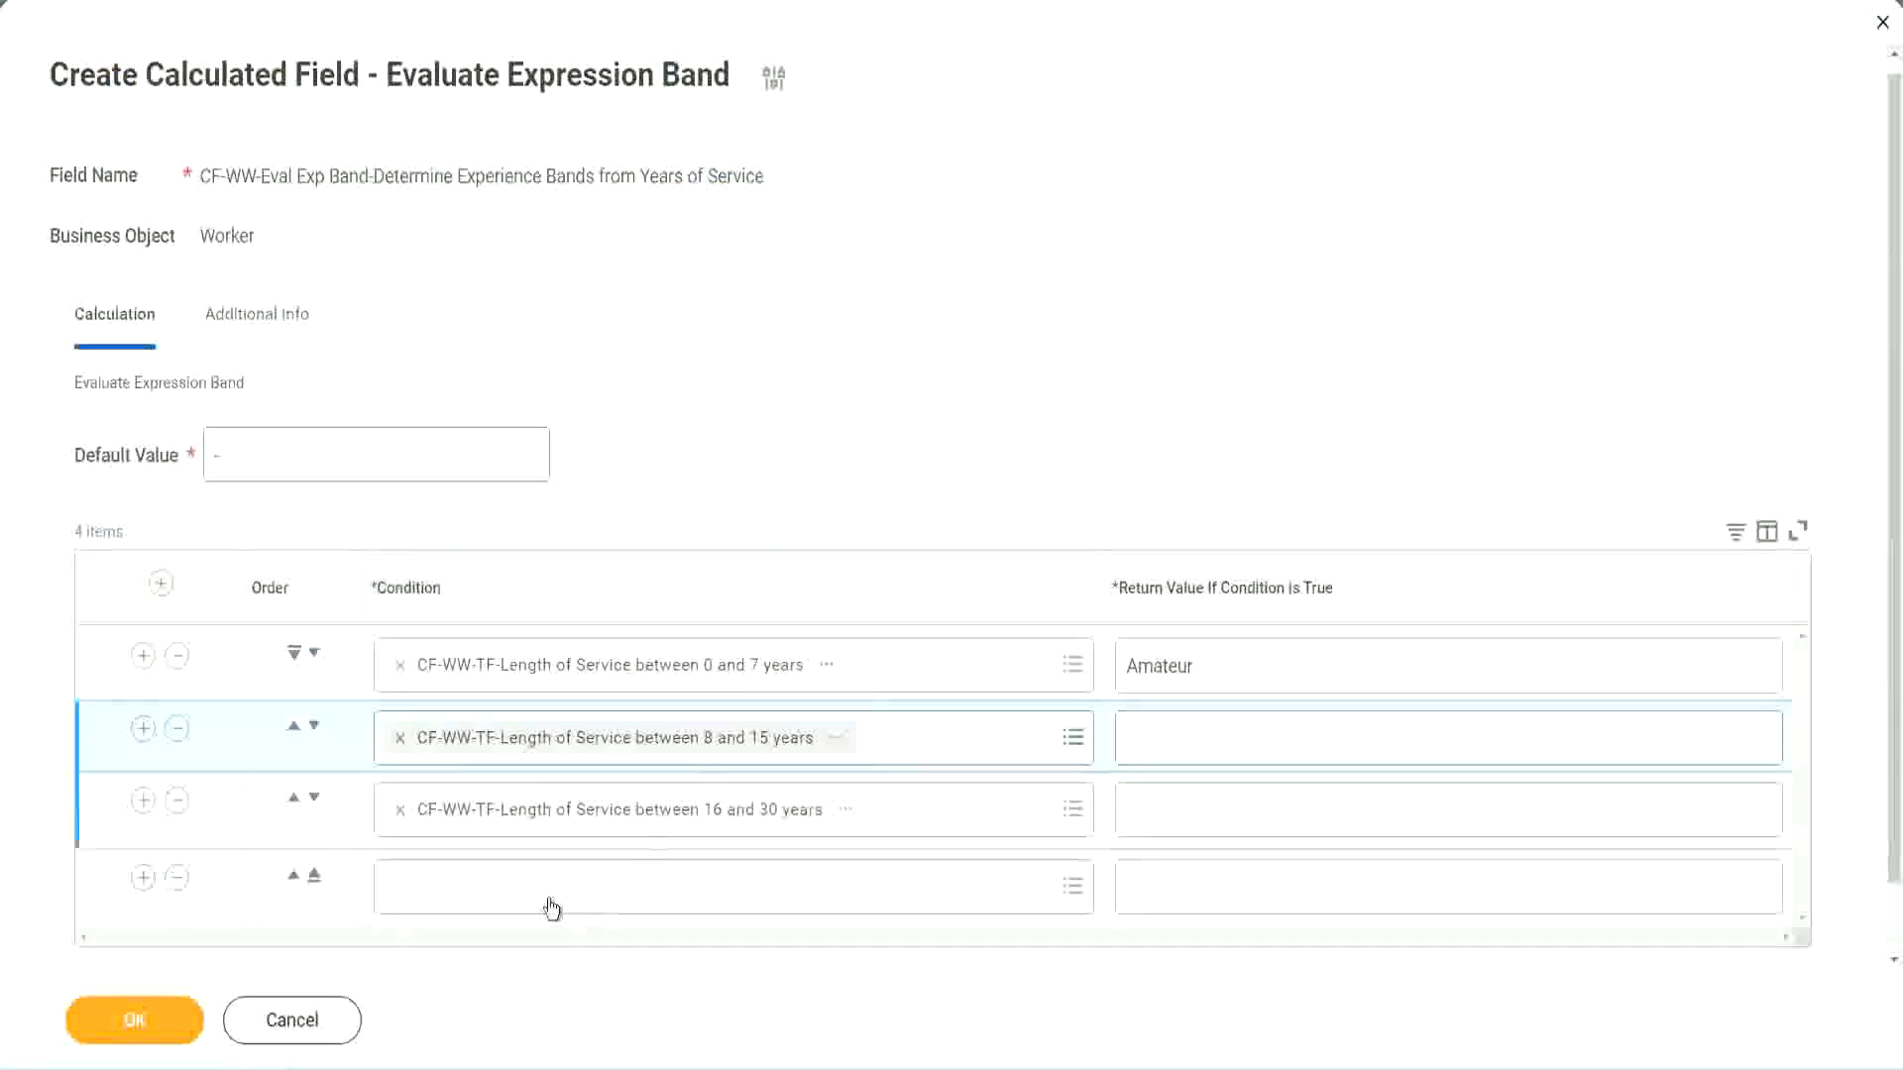
pyautogui.click(547, 872)
pyautogui.hotkey('ctrl', 'v')
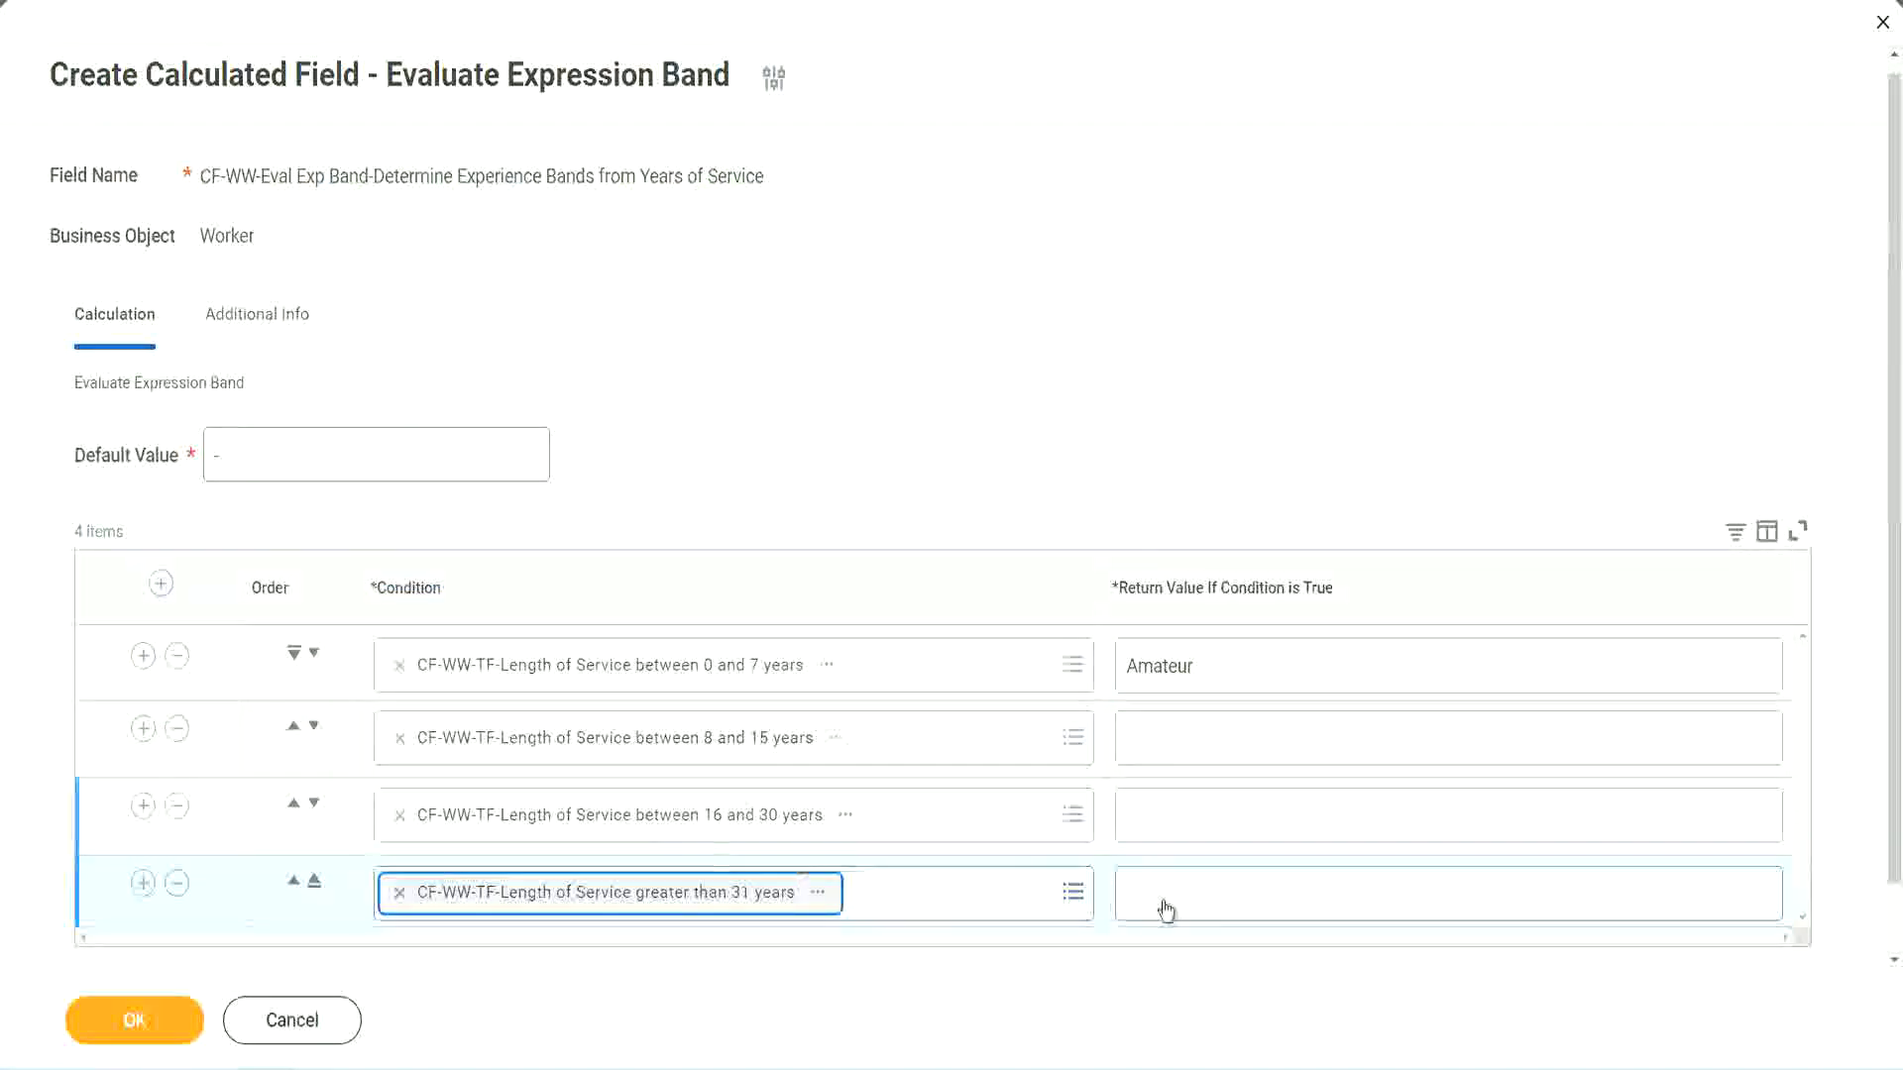
# - Set the return values of the second, third and fourth conditions to Experienced, Senior and Legend, and save the calculated field
pyautogui.click(1250, 892)
pyautogui.write('Le')
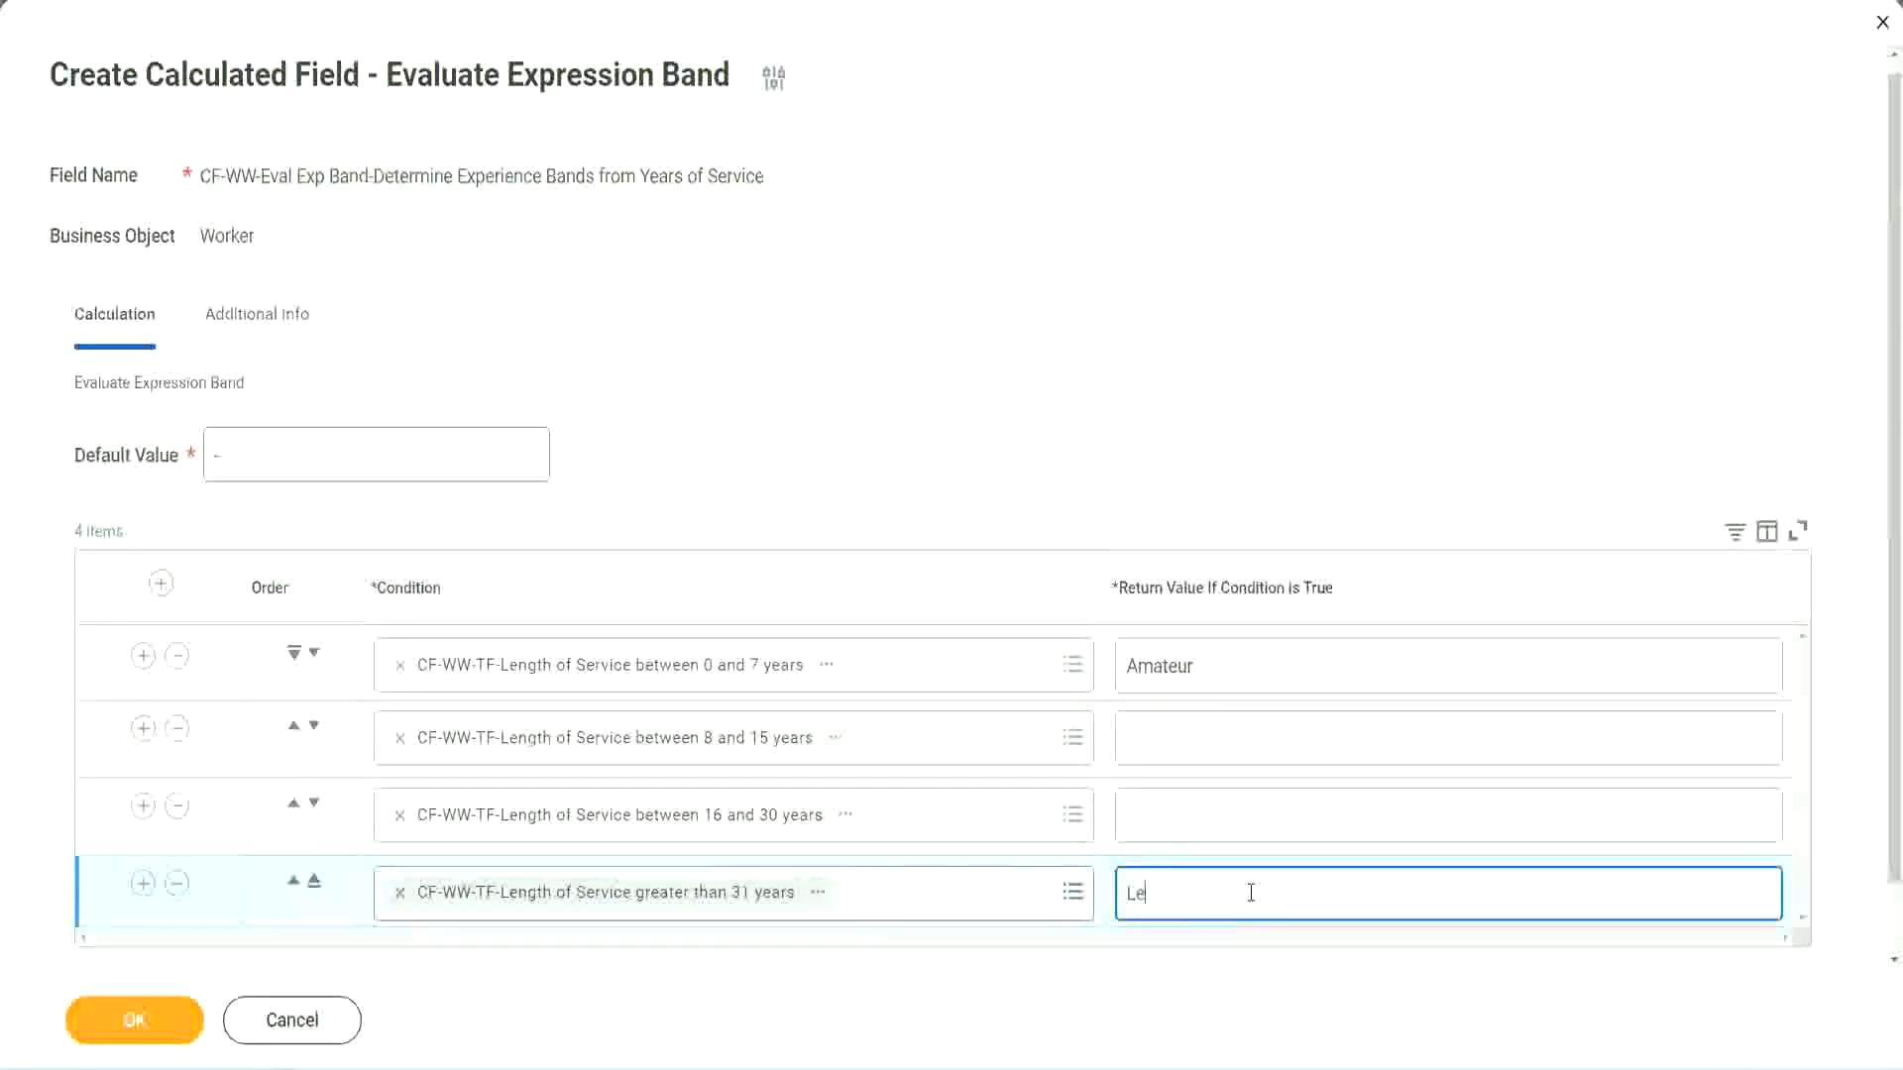
pyautogui.write('gend')
pyautogui.click(1169, 813)
pyautogui.write('S')
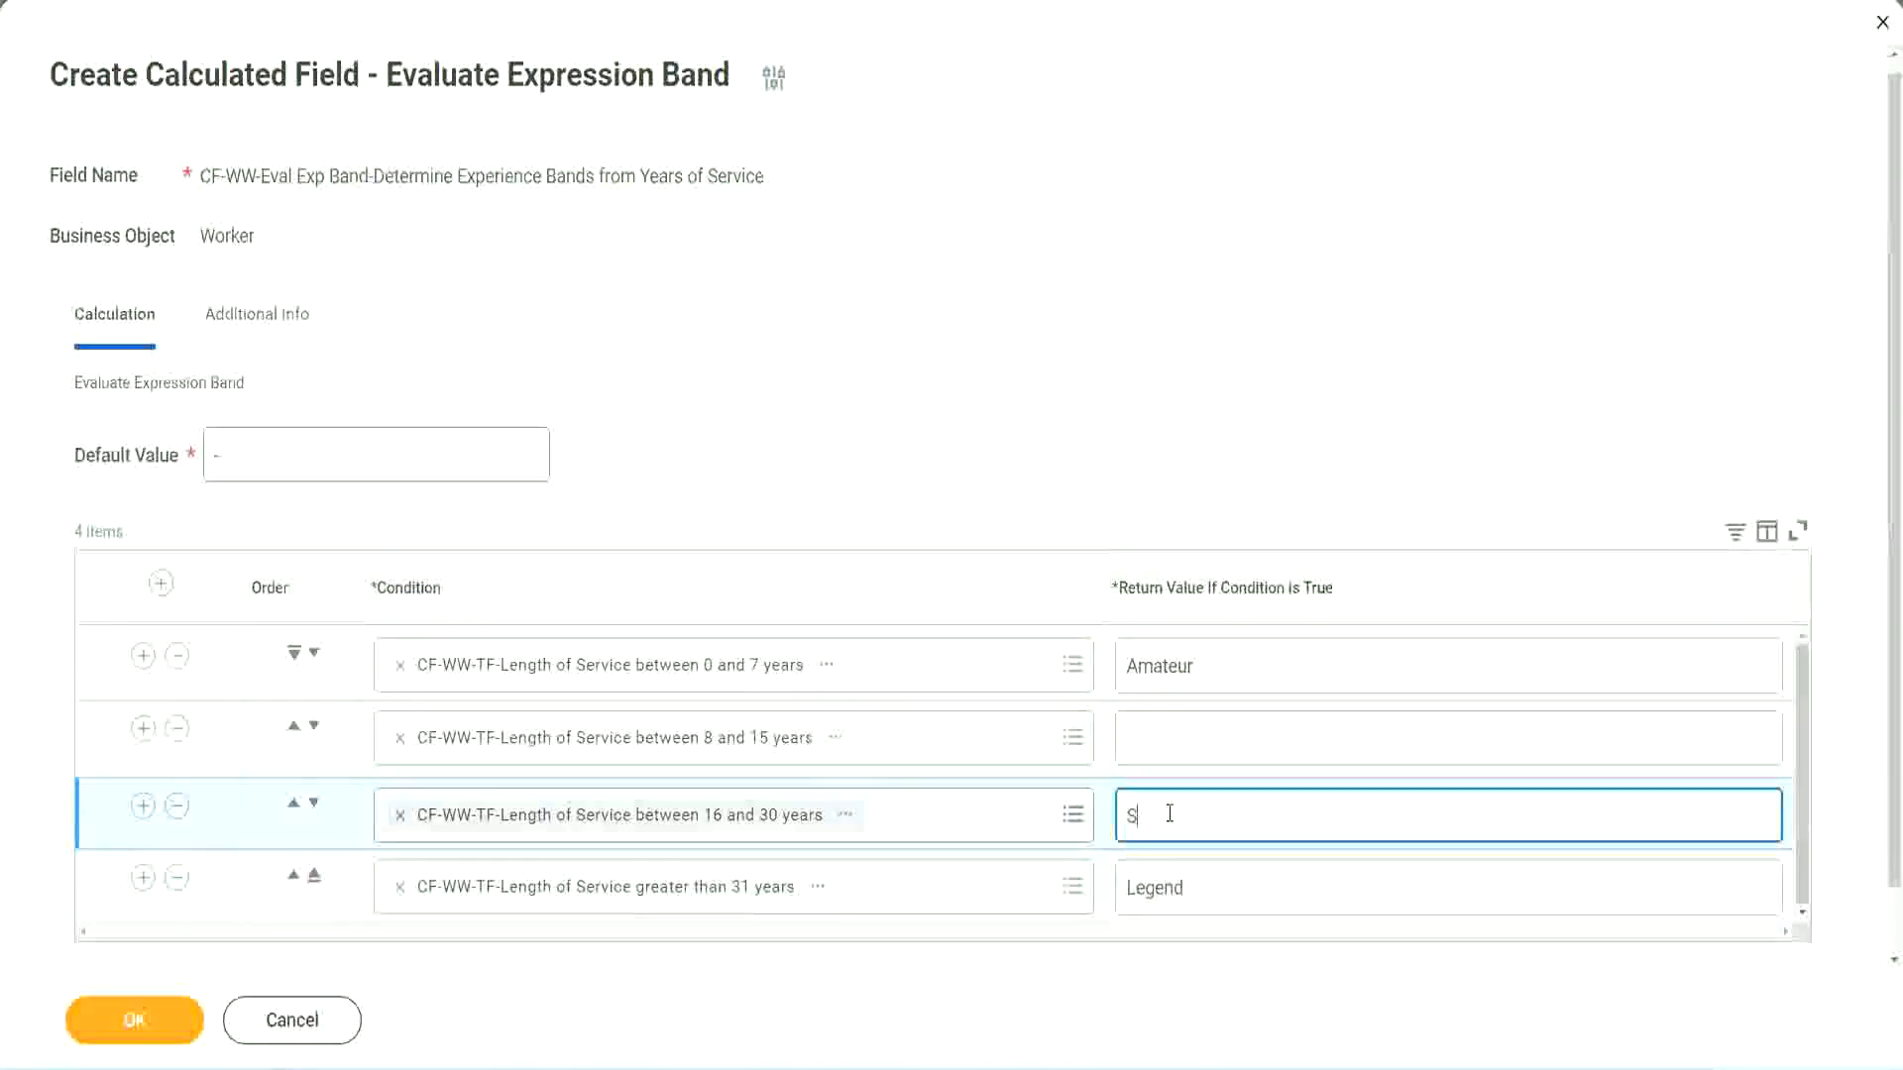
pyautogui.write('enior')
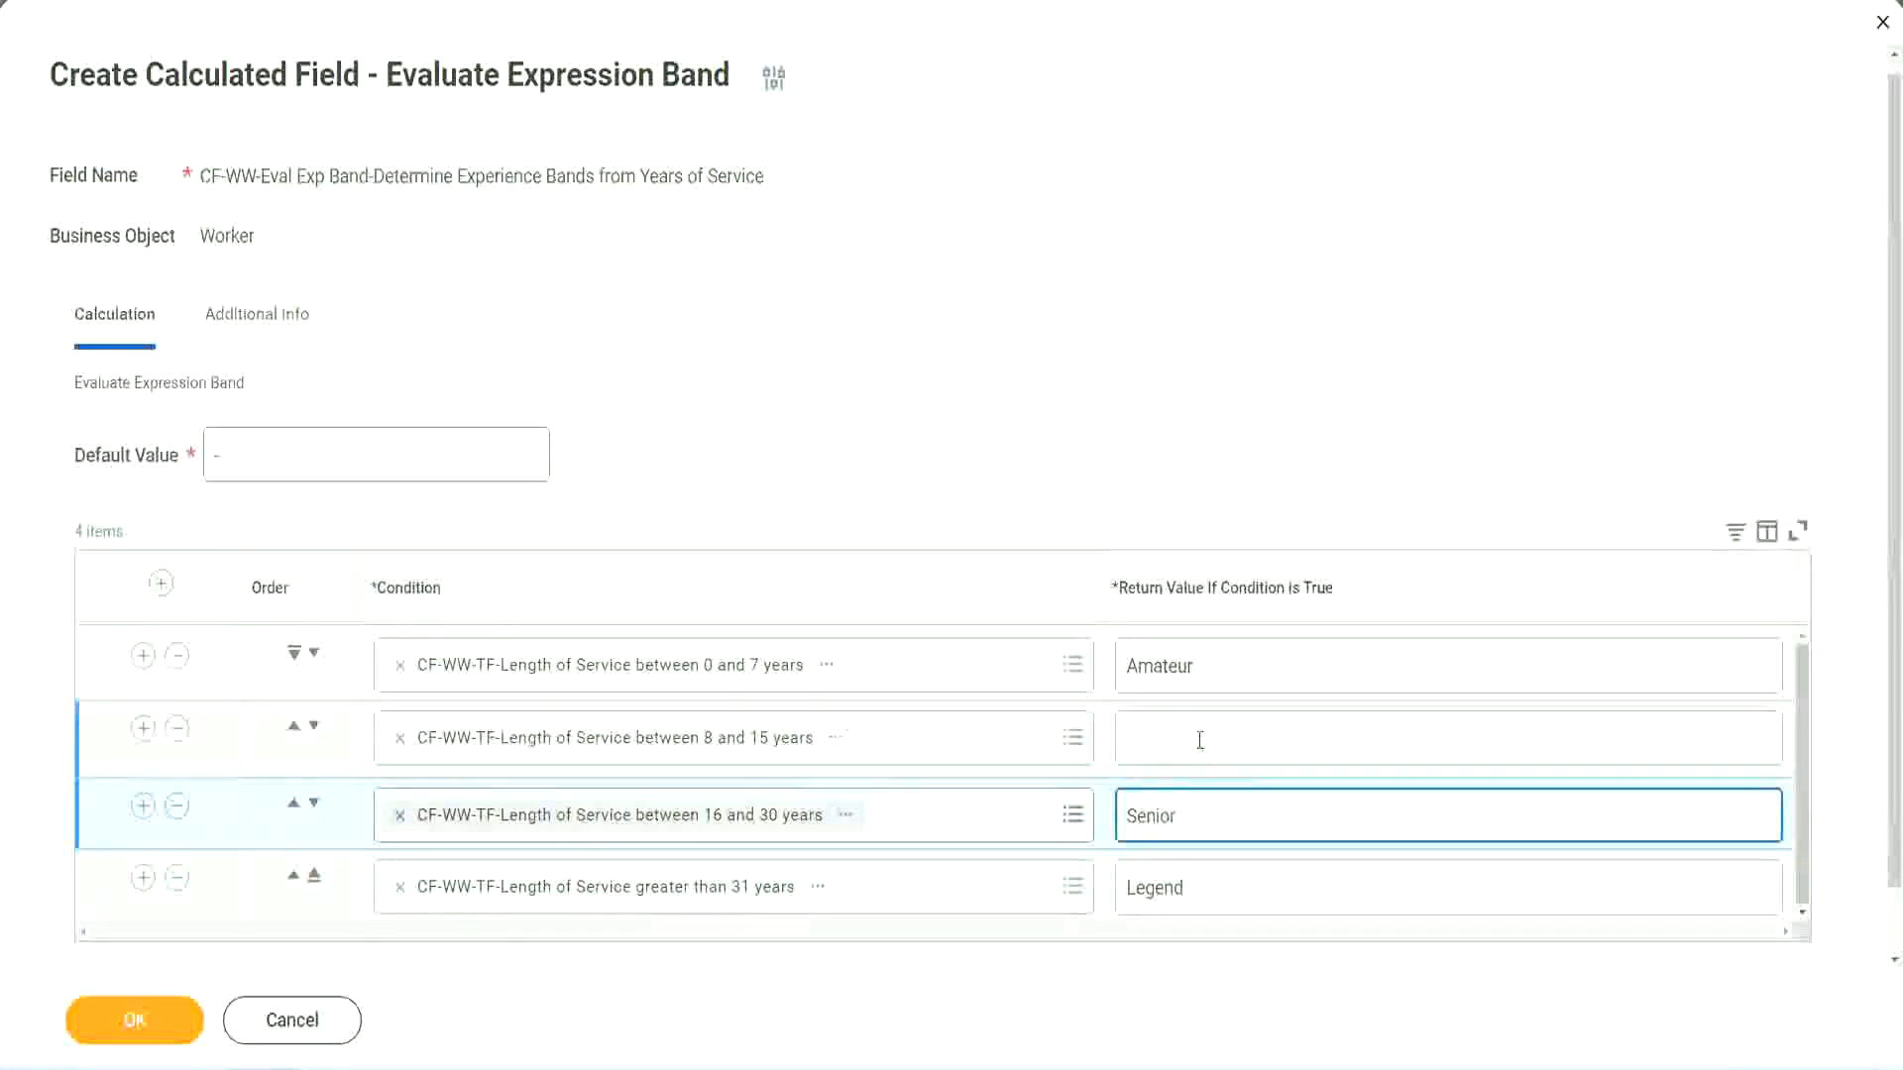
pyautogui.click(1199, 739)
pyautogui.write('Ex')
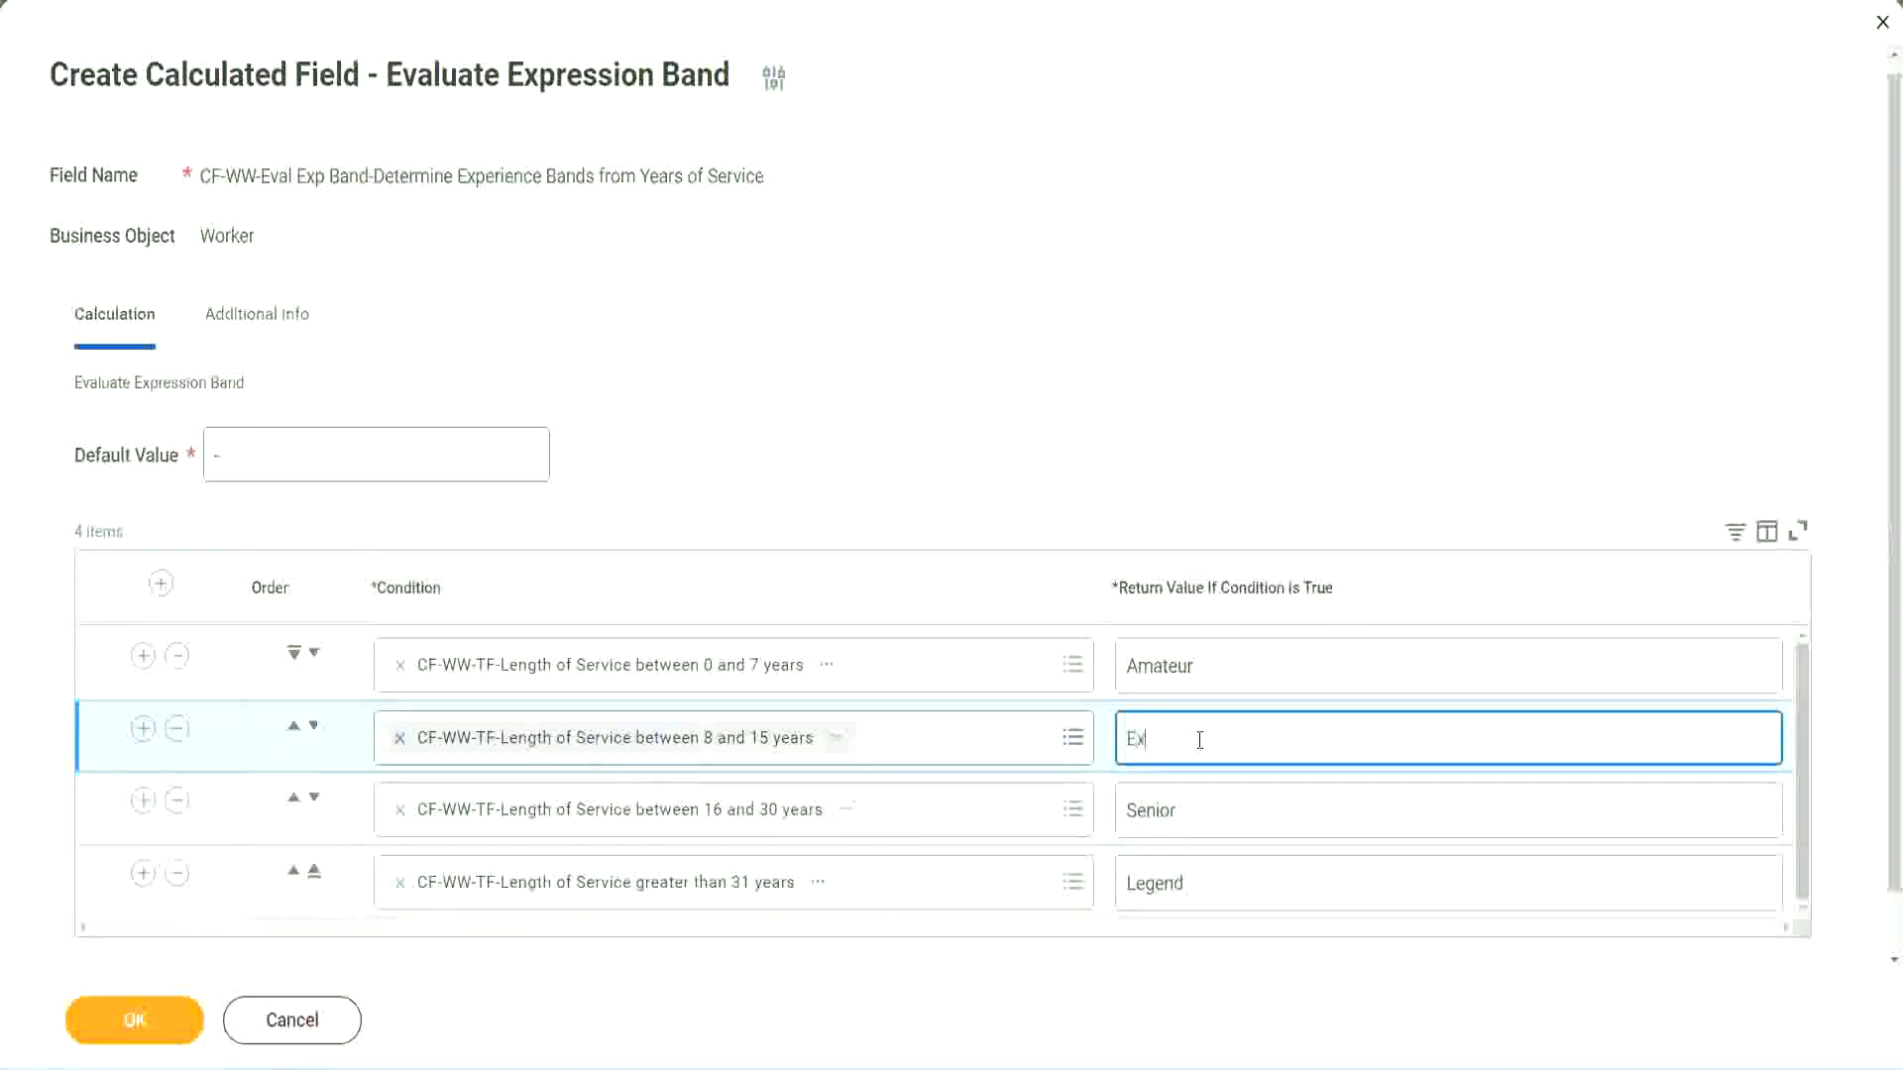
pyautogui.write('perienced')
pyautogui.click(168, 1027)
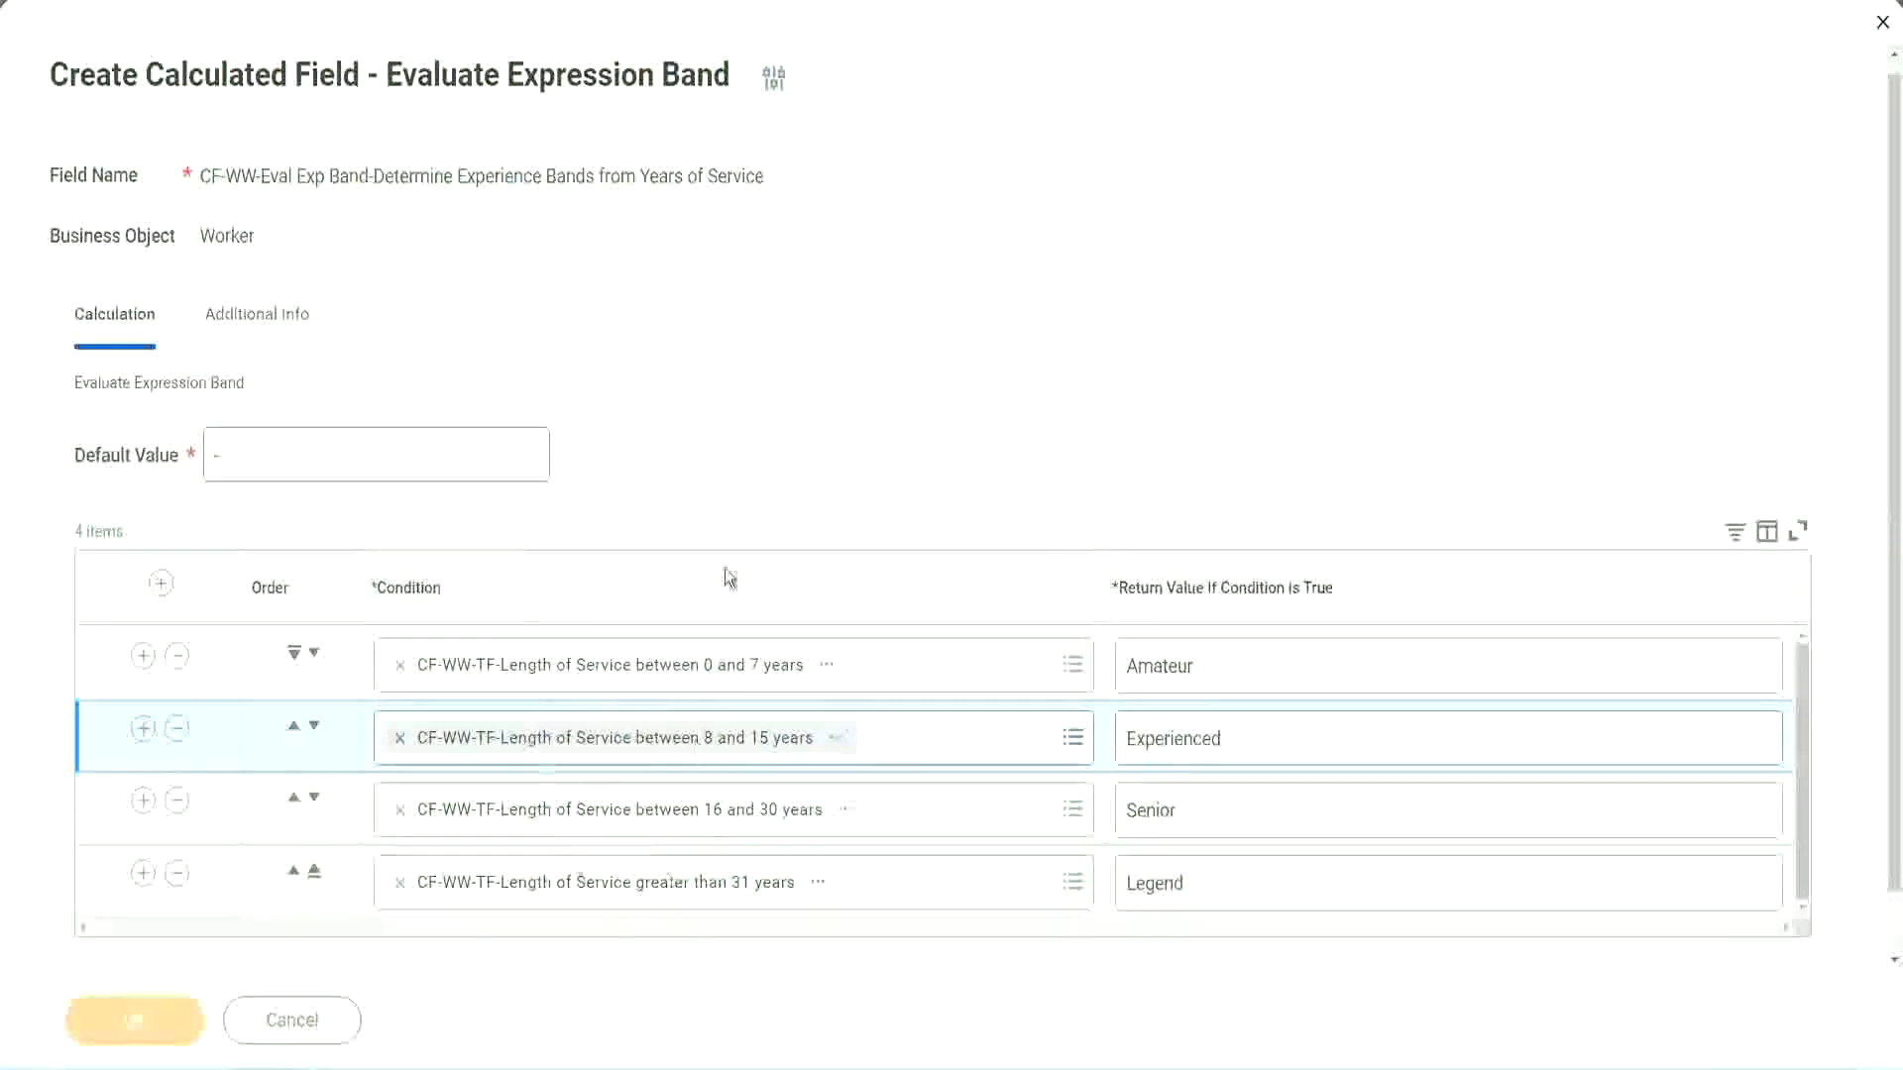
# - Check the return value of each condition in the saved calculated field and copy the field's name
pyautogui.scroll(-2, 651, 605)
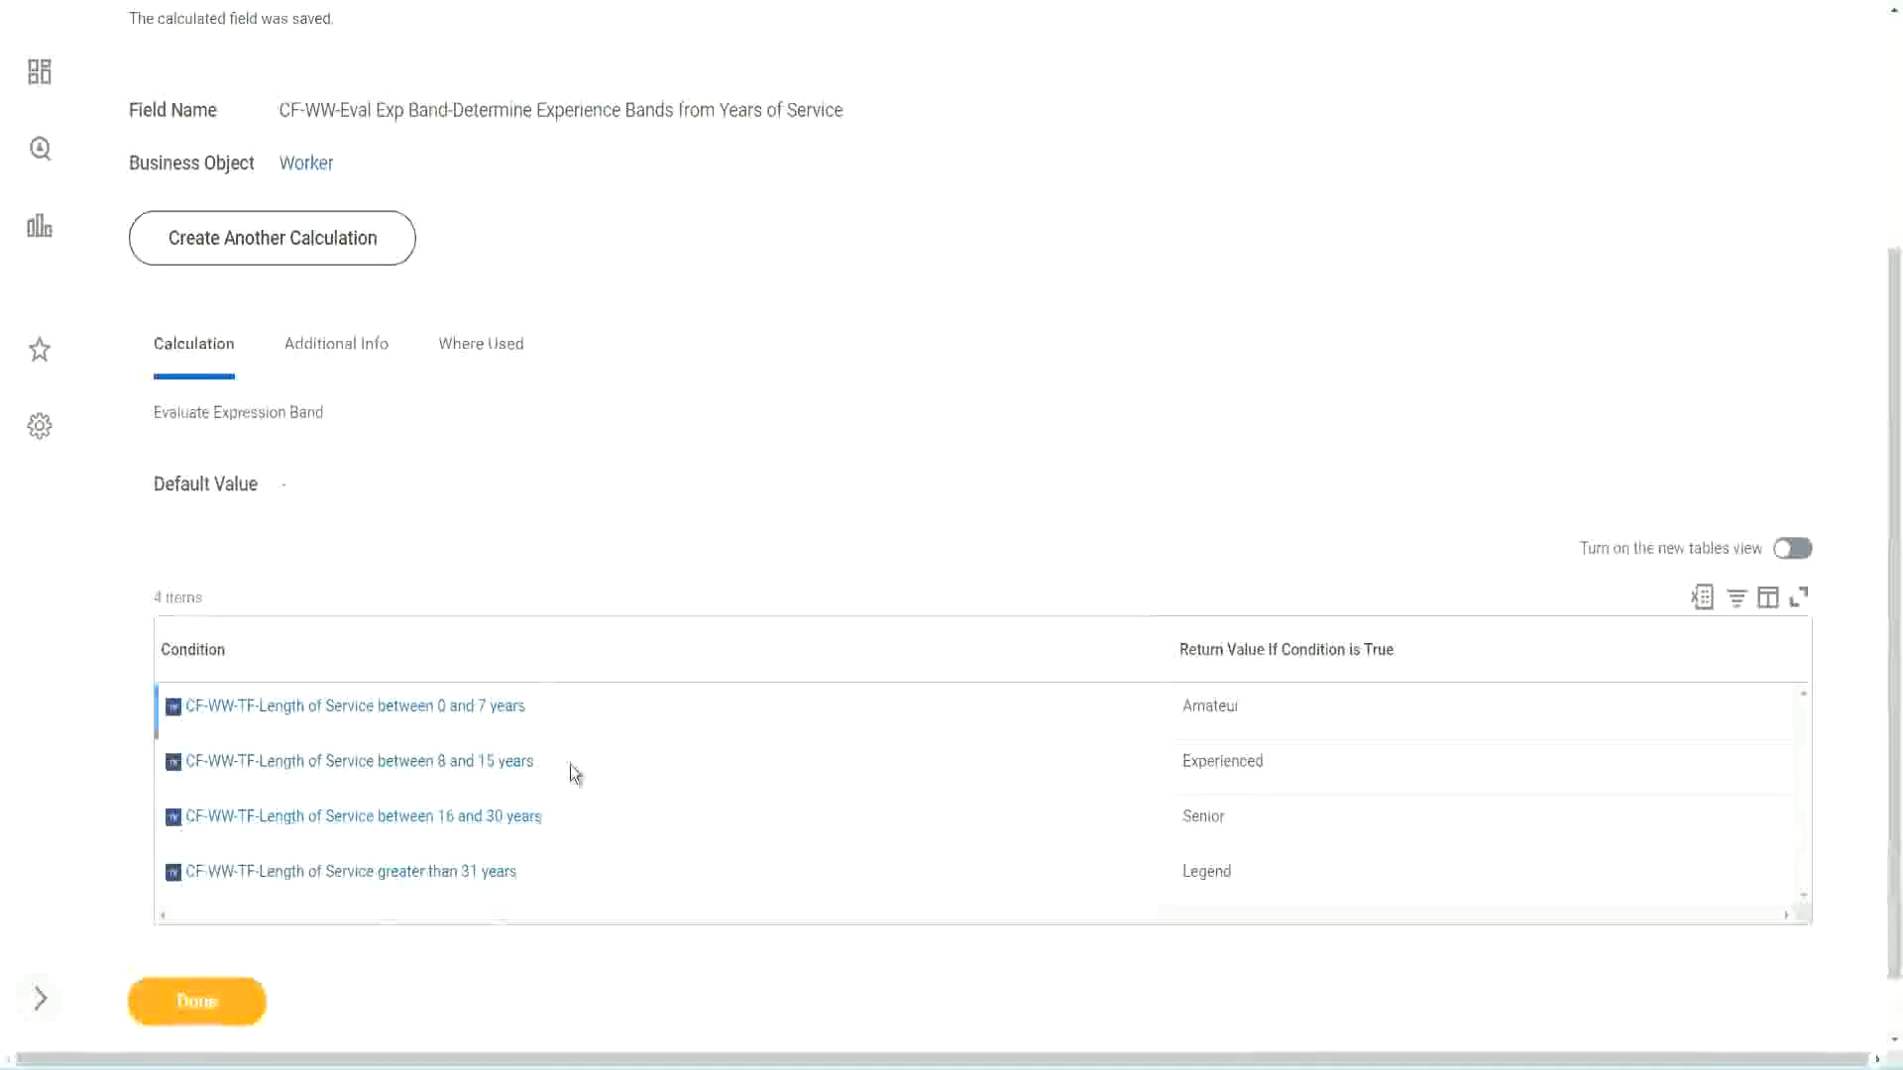
pyautogui.doubleClick(1211, 704)
pyautogui.doubleClick(1221, 761)
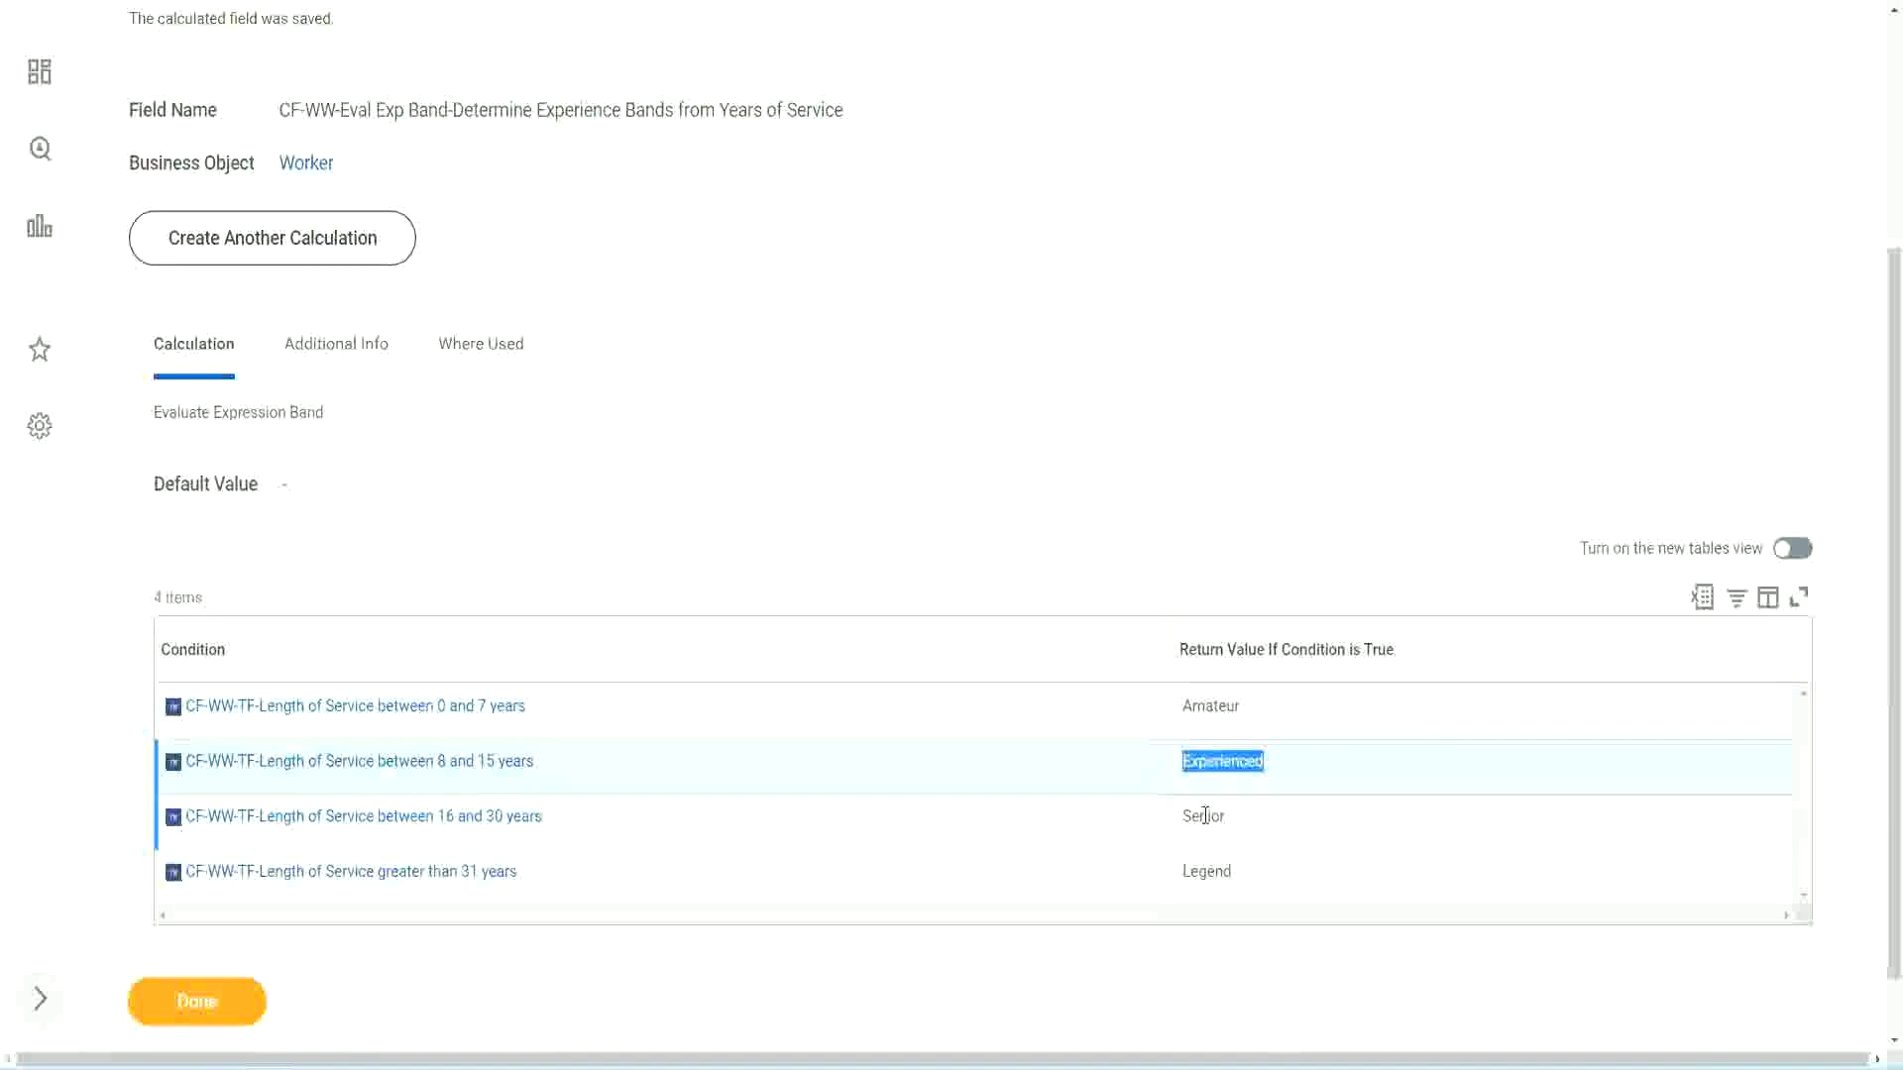
pyautogui.doubleClick(1205, 815)
pyautogui.click(1210, 868)
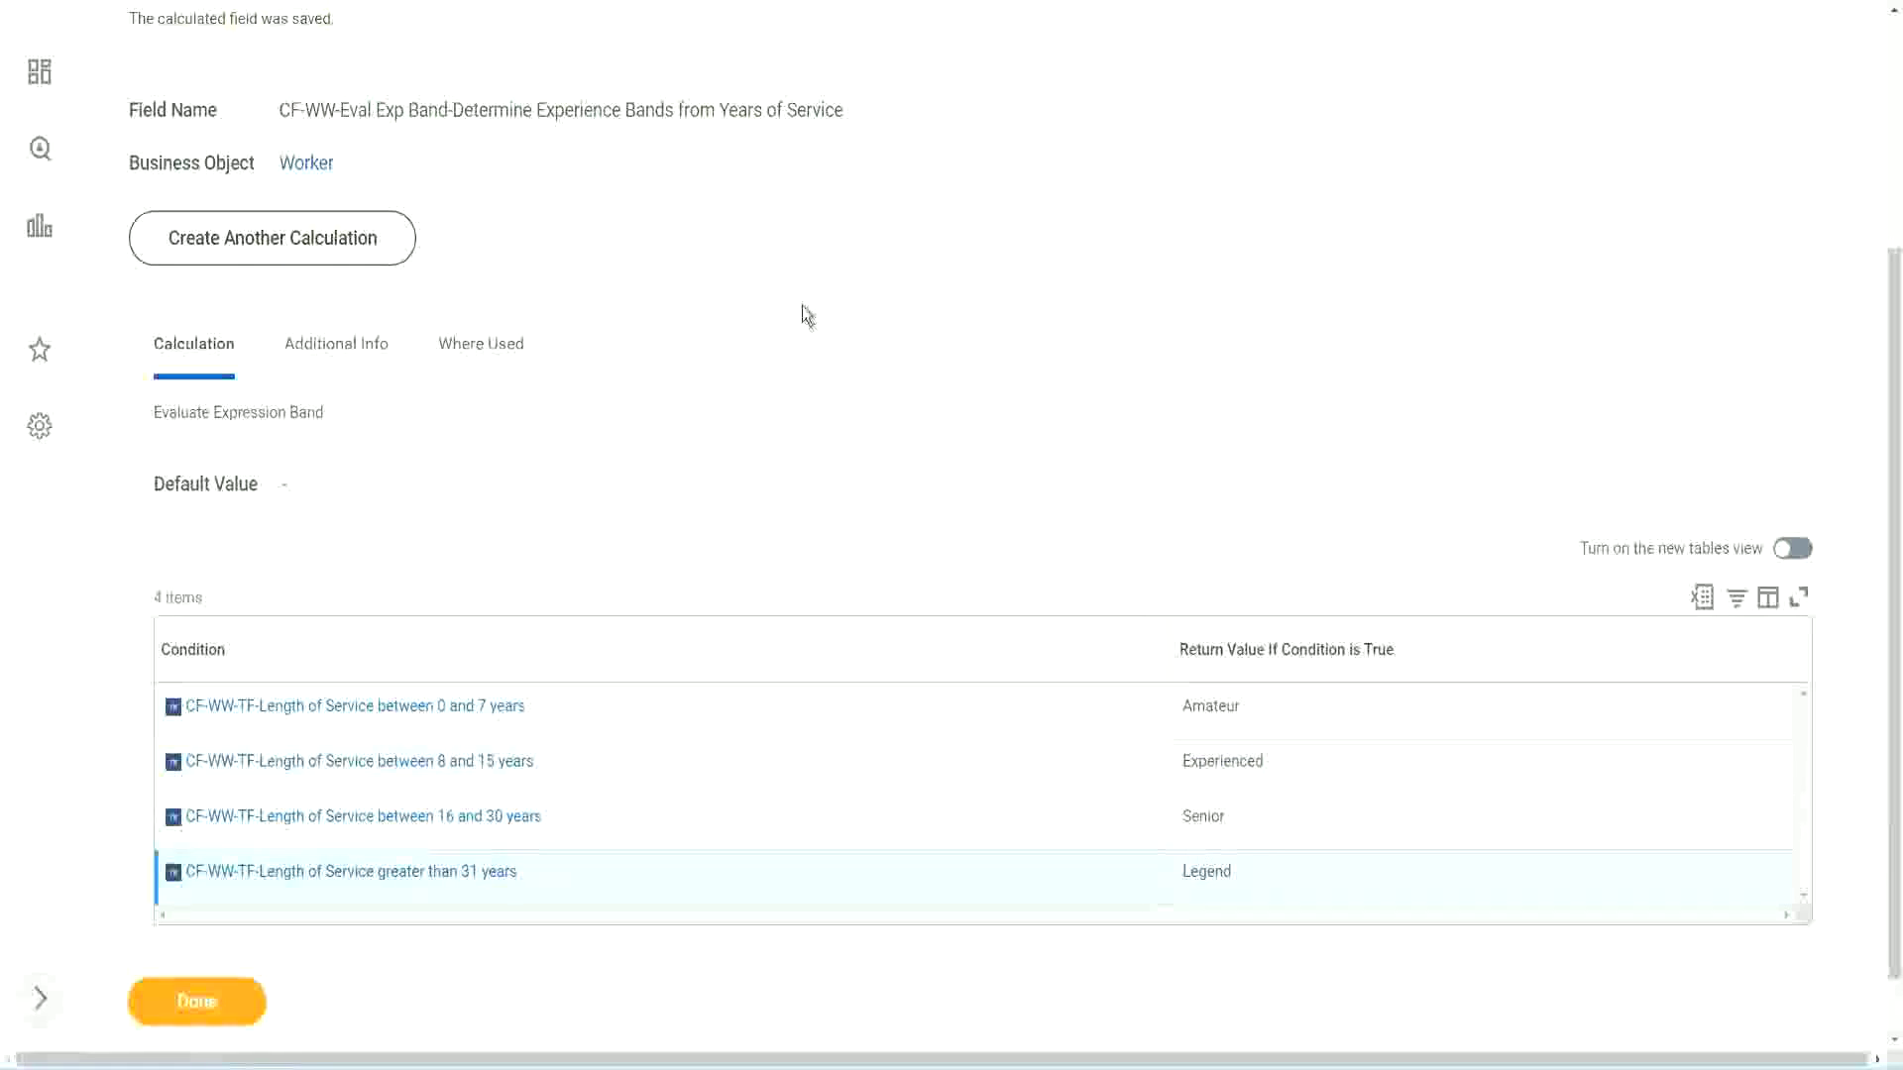
pyautogui.scroll(3, 803, 306)
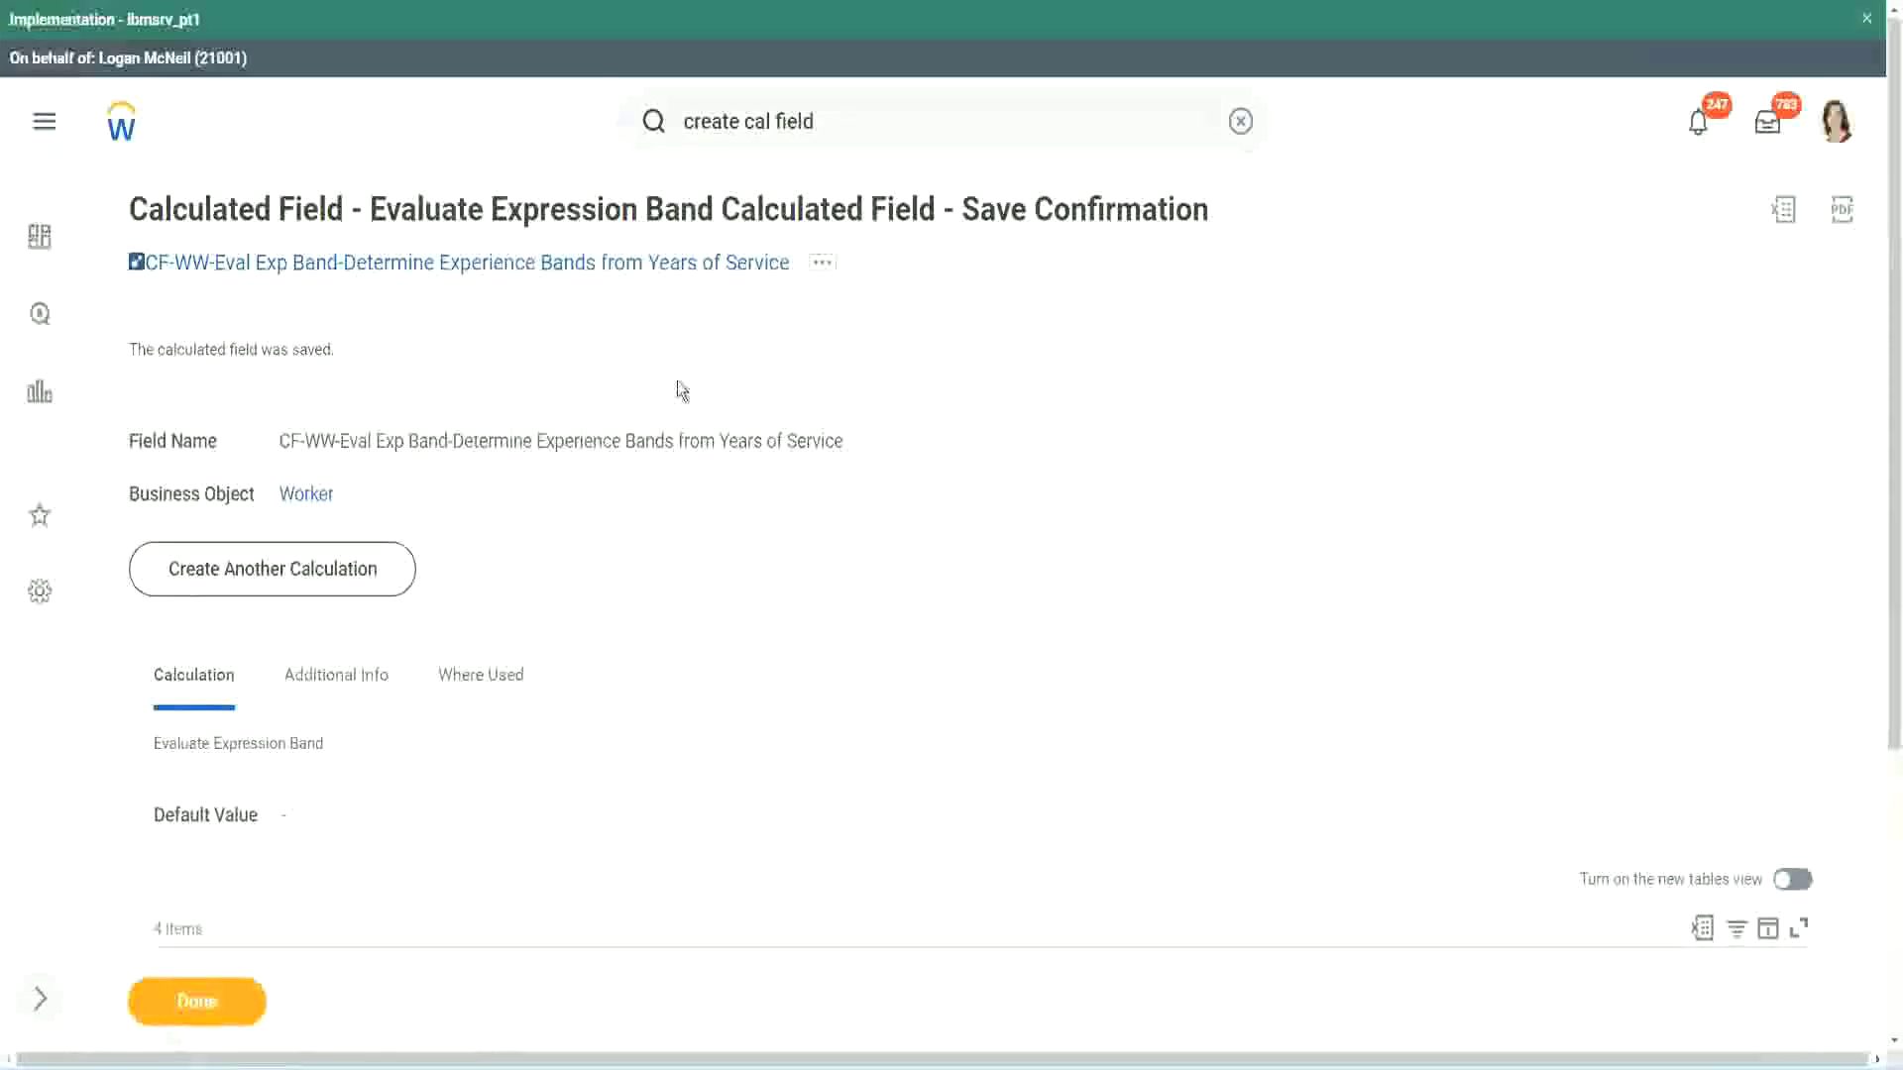
pyautogui.rightClick(623, 264)
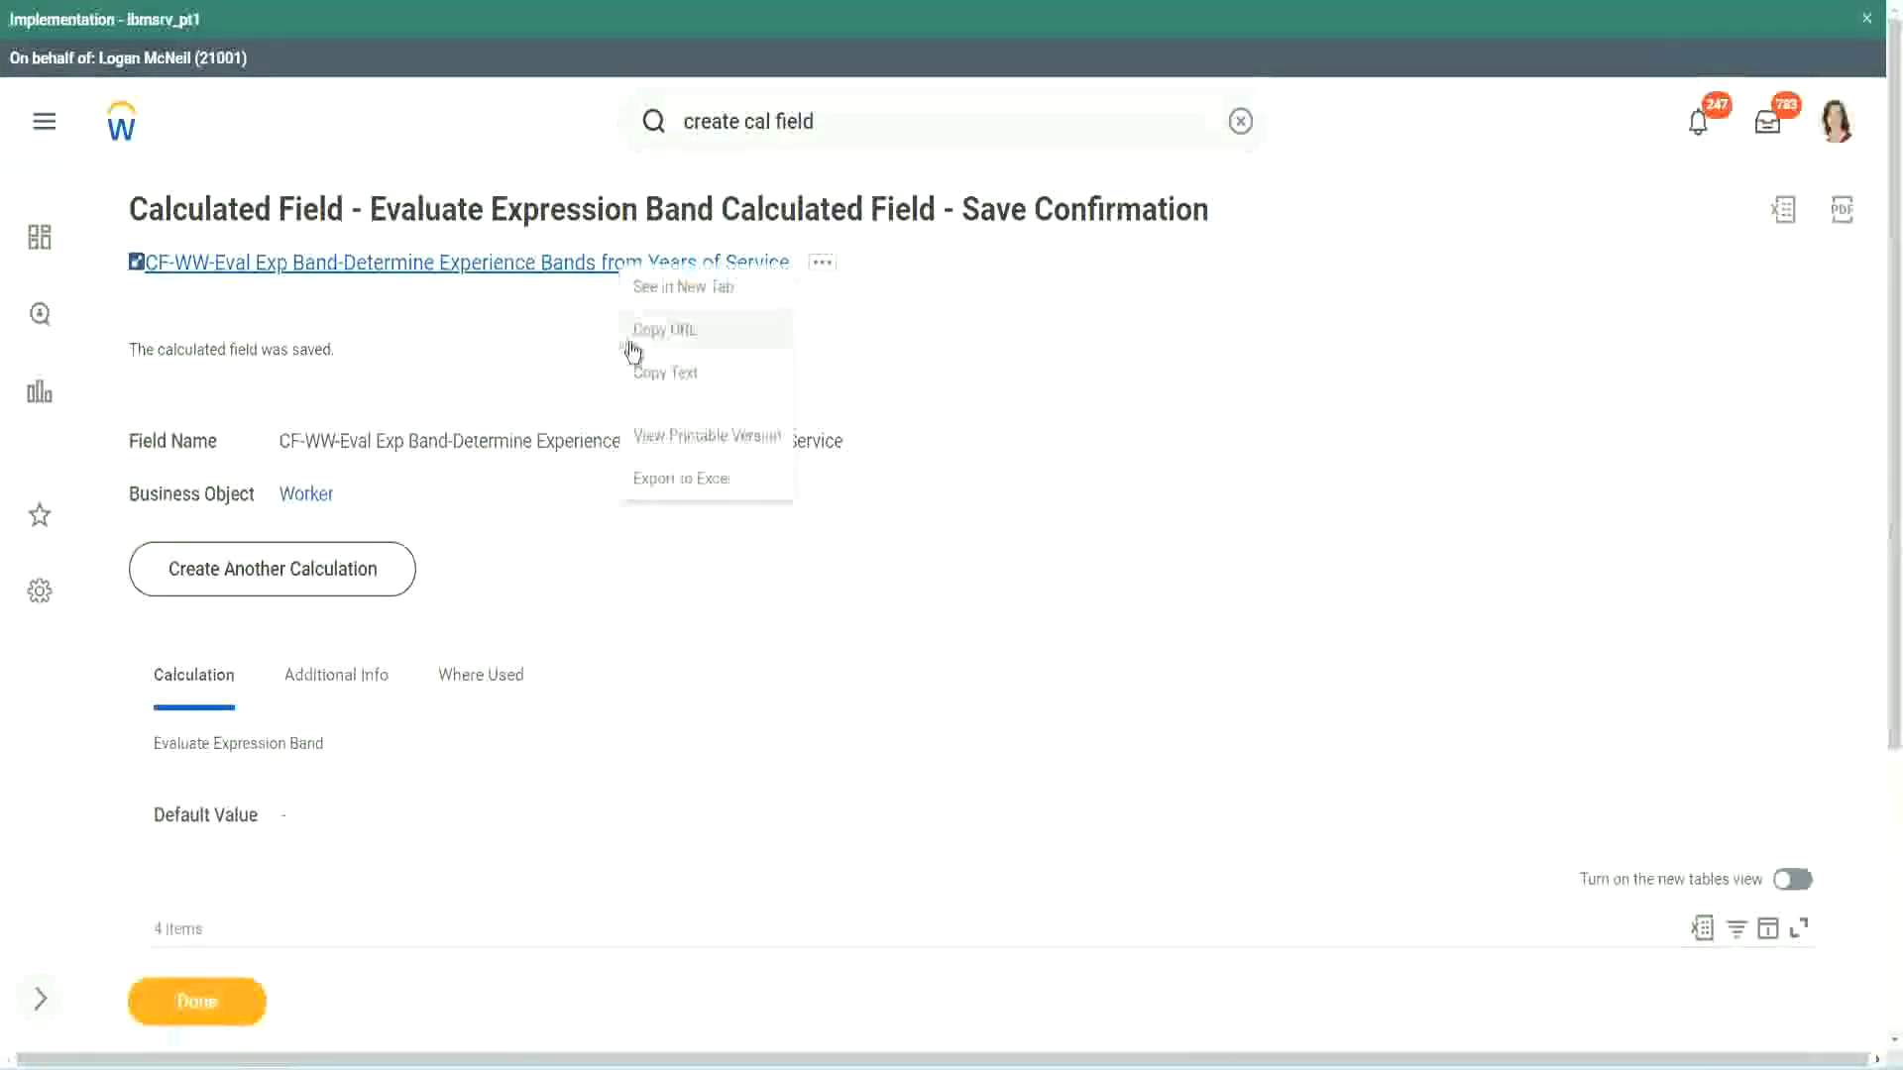
pyautogui.click(658, 376)
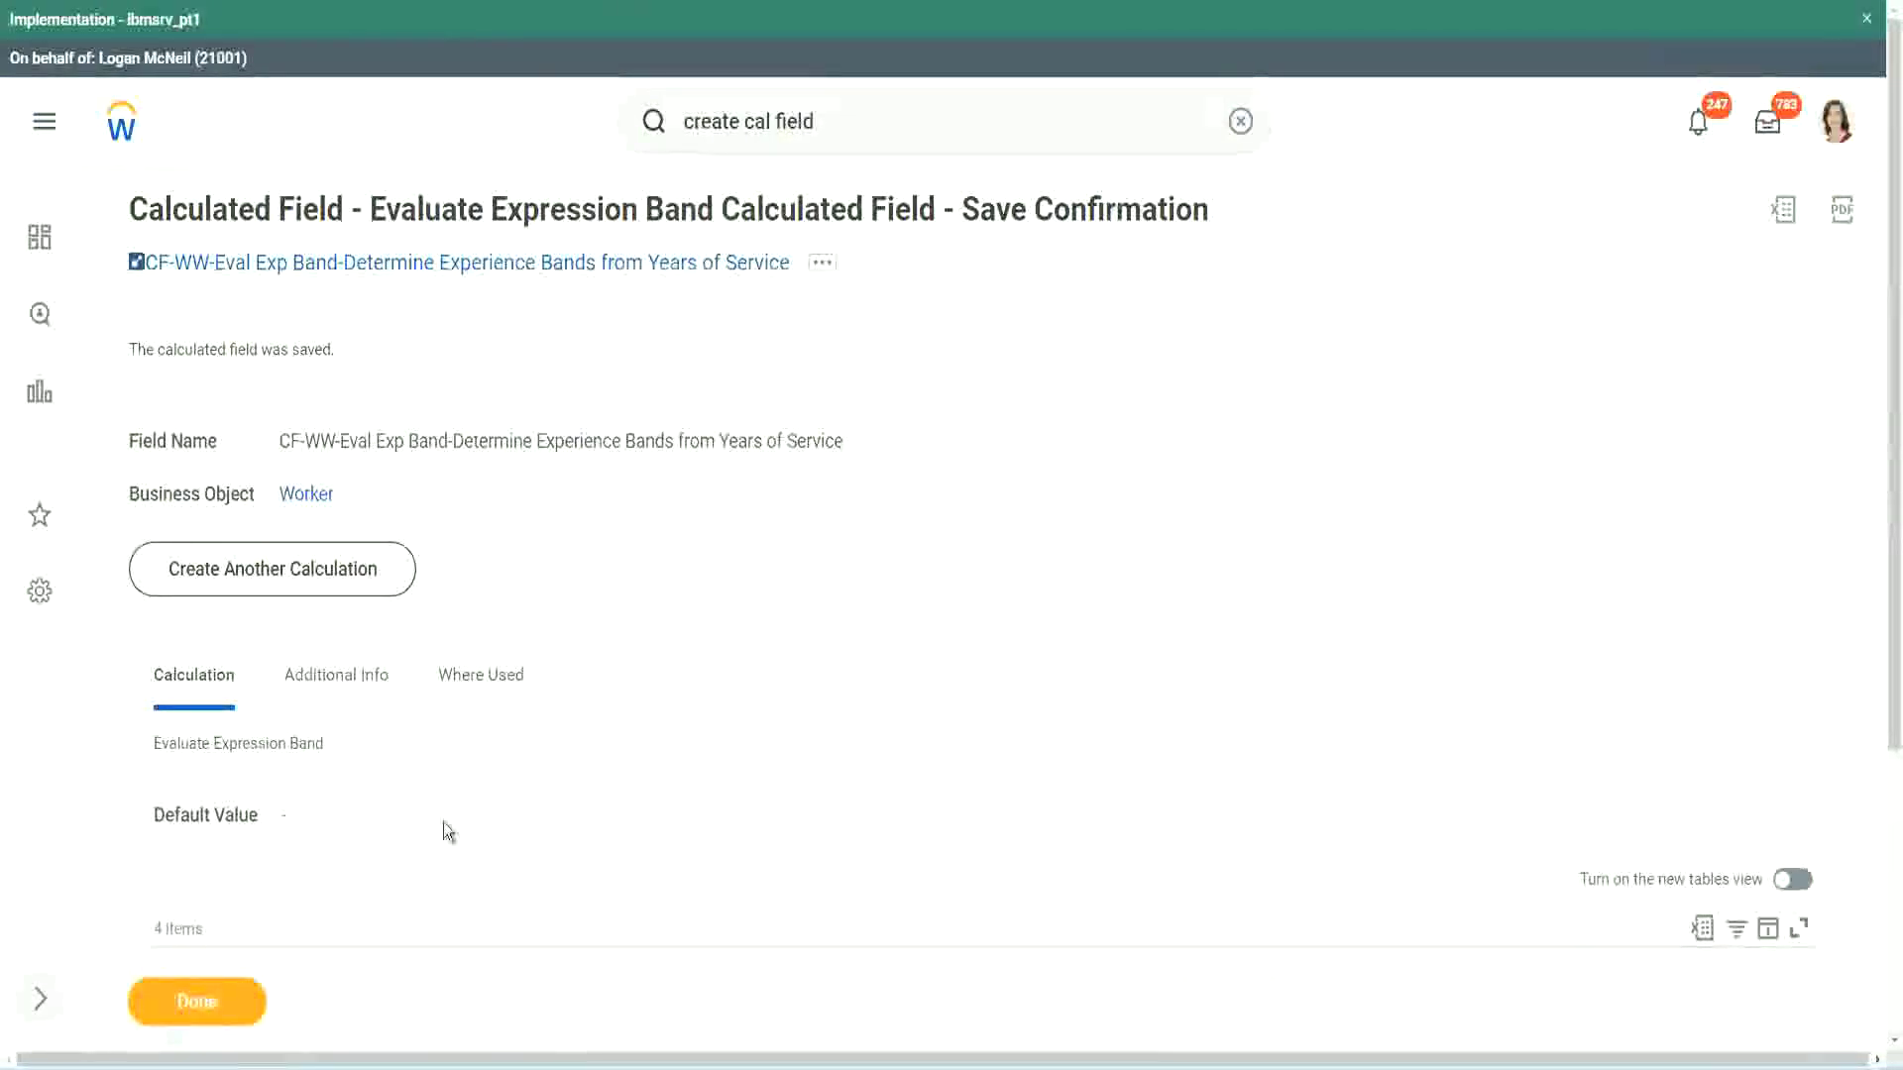
# - Review the saved field's default value and conditions, returning to Workday from the calculated field functions slide
pyautogui.scroll(-3, 635, 776)
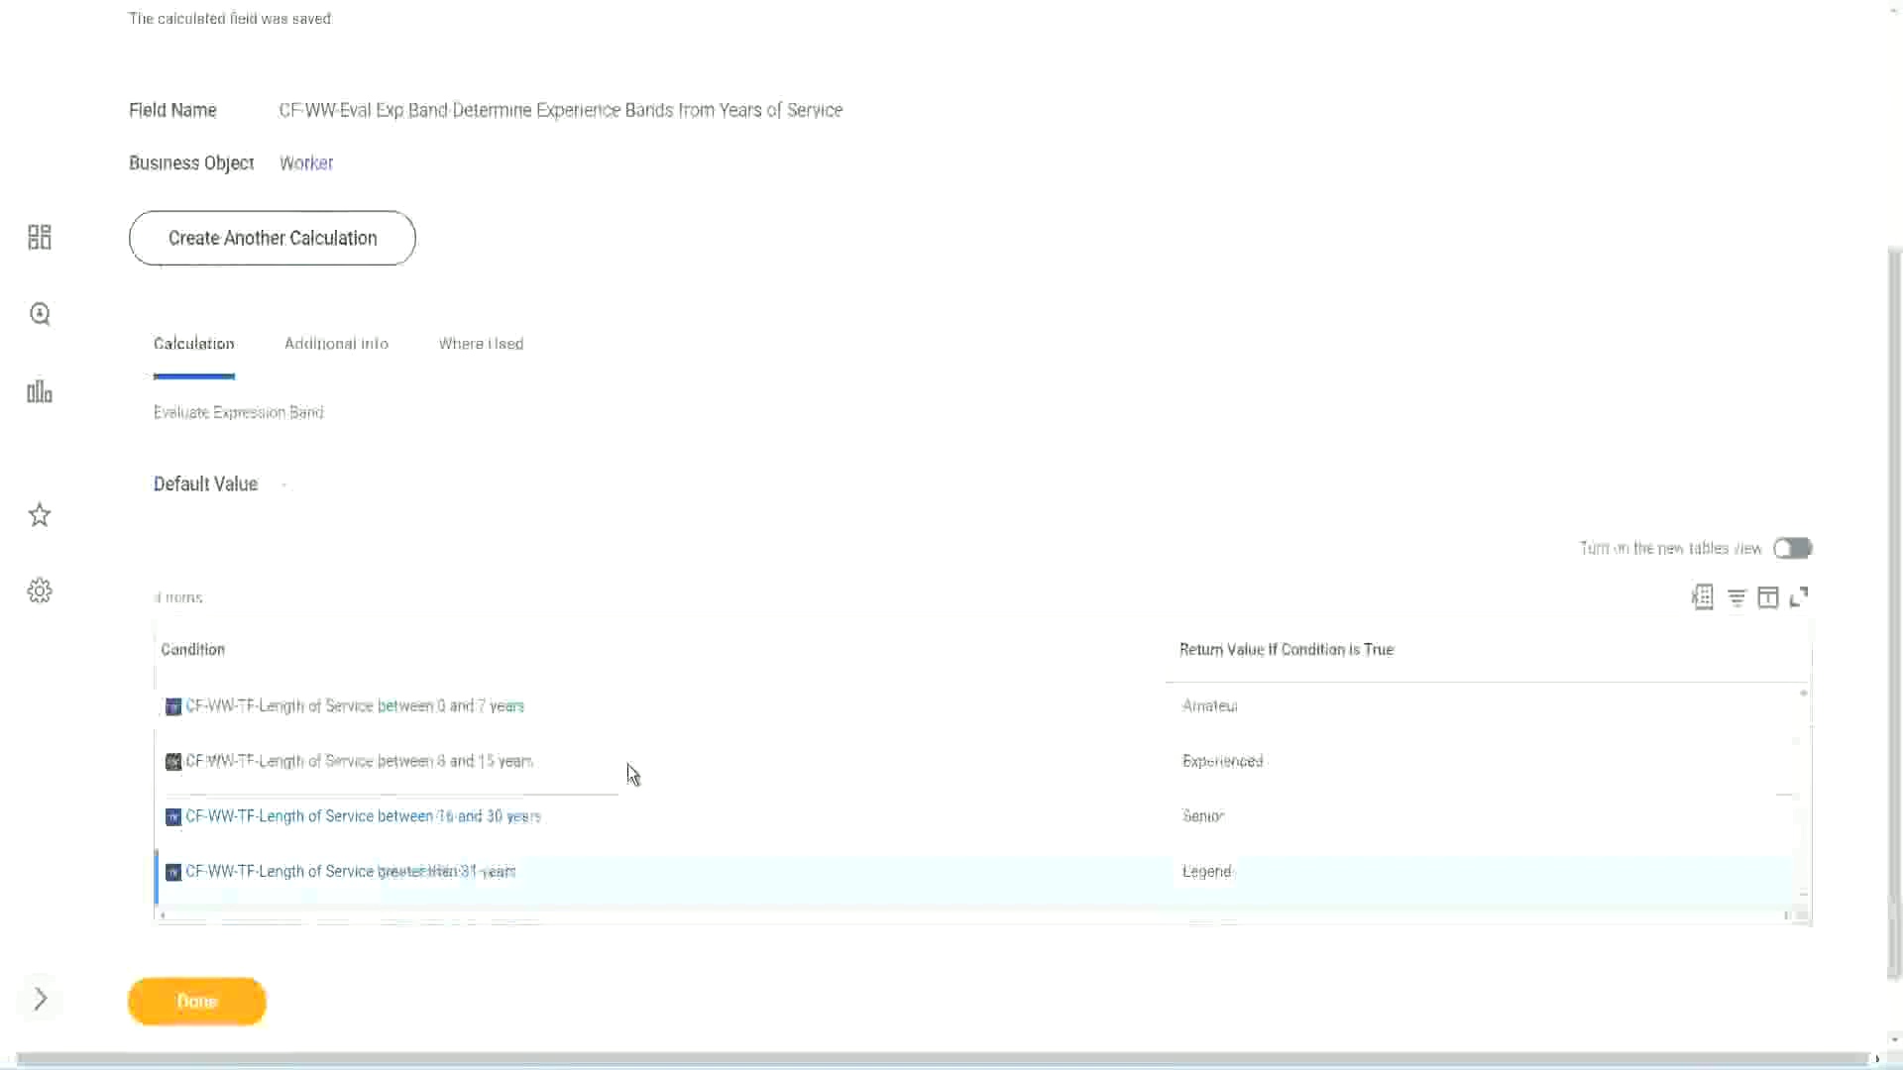
pyautogui.scroll(-1, 627, 764)
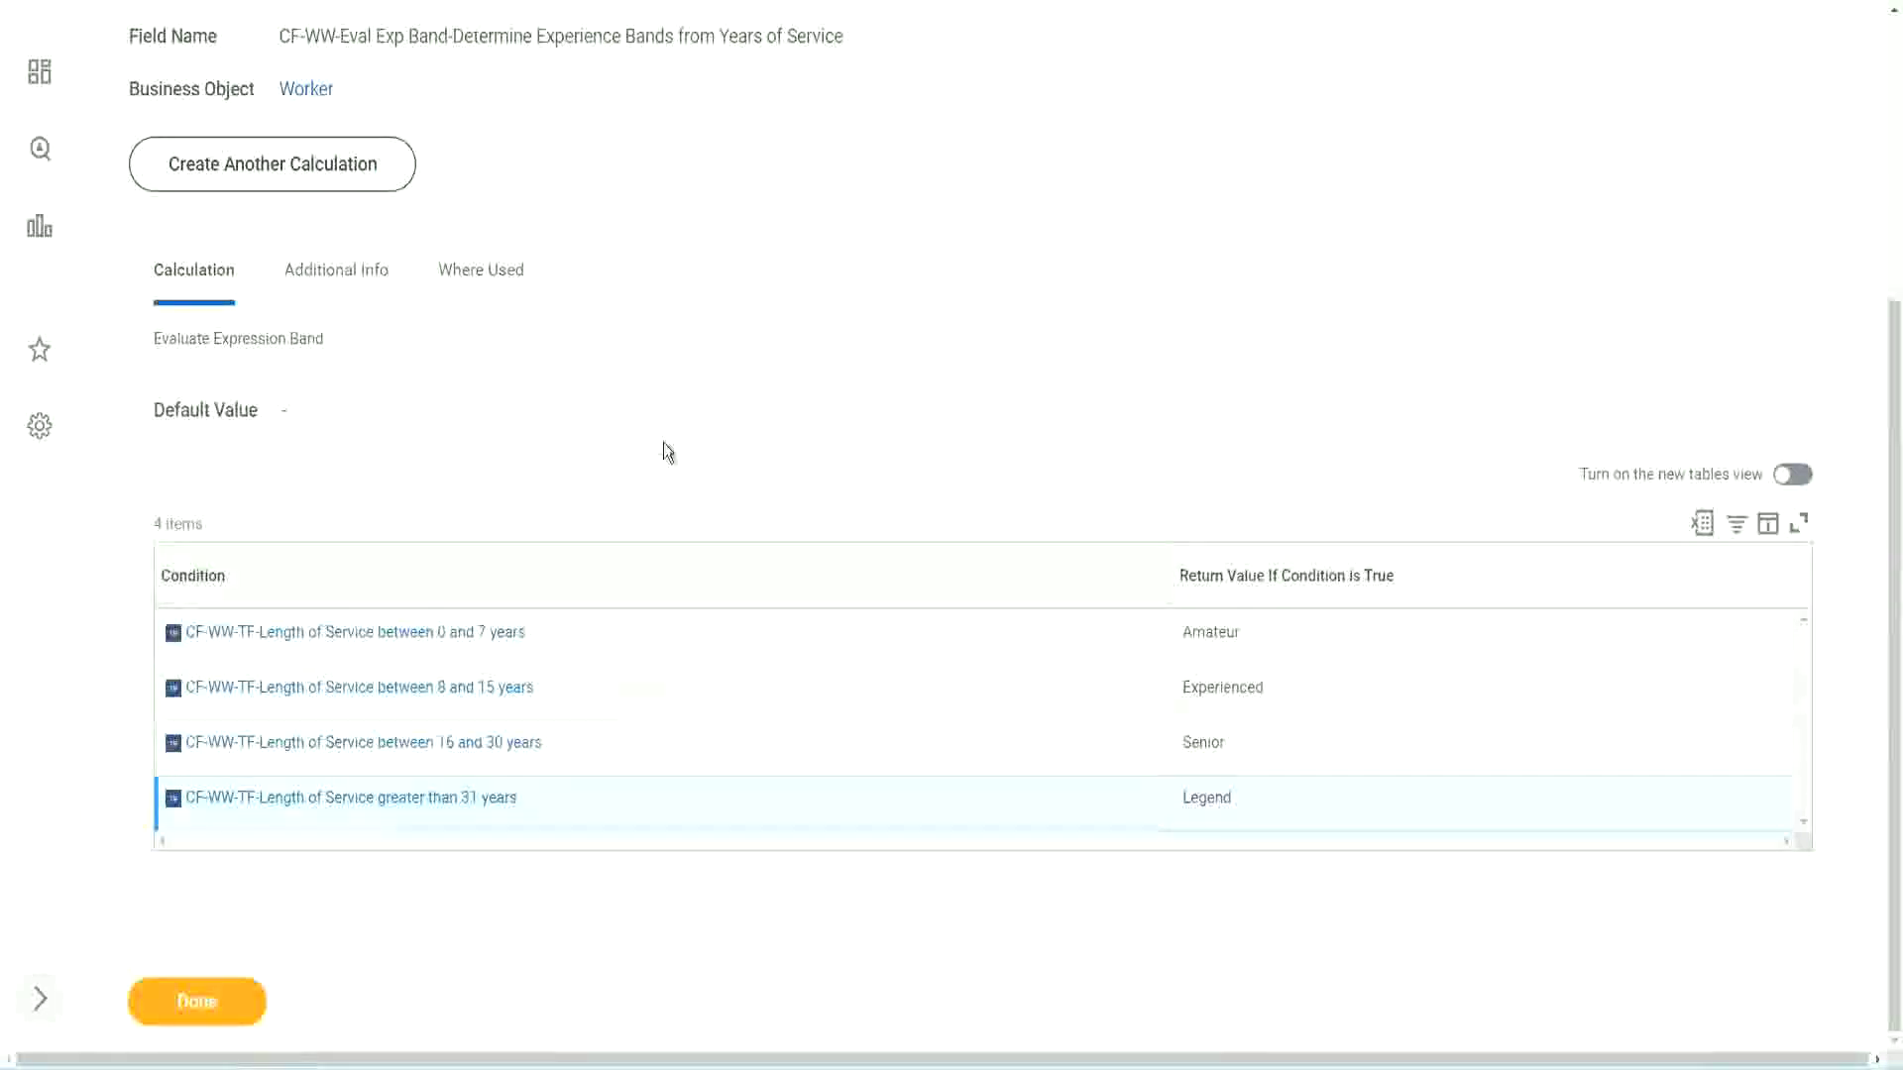
pyautogui.scroll(2, 666, 452)
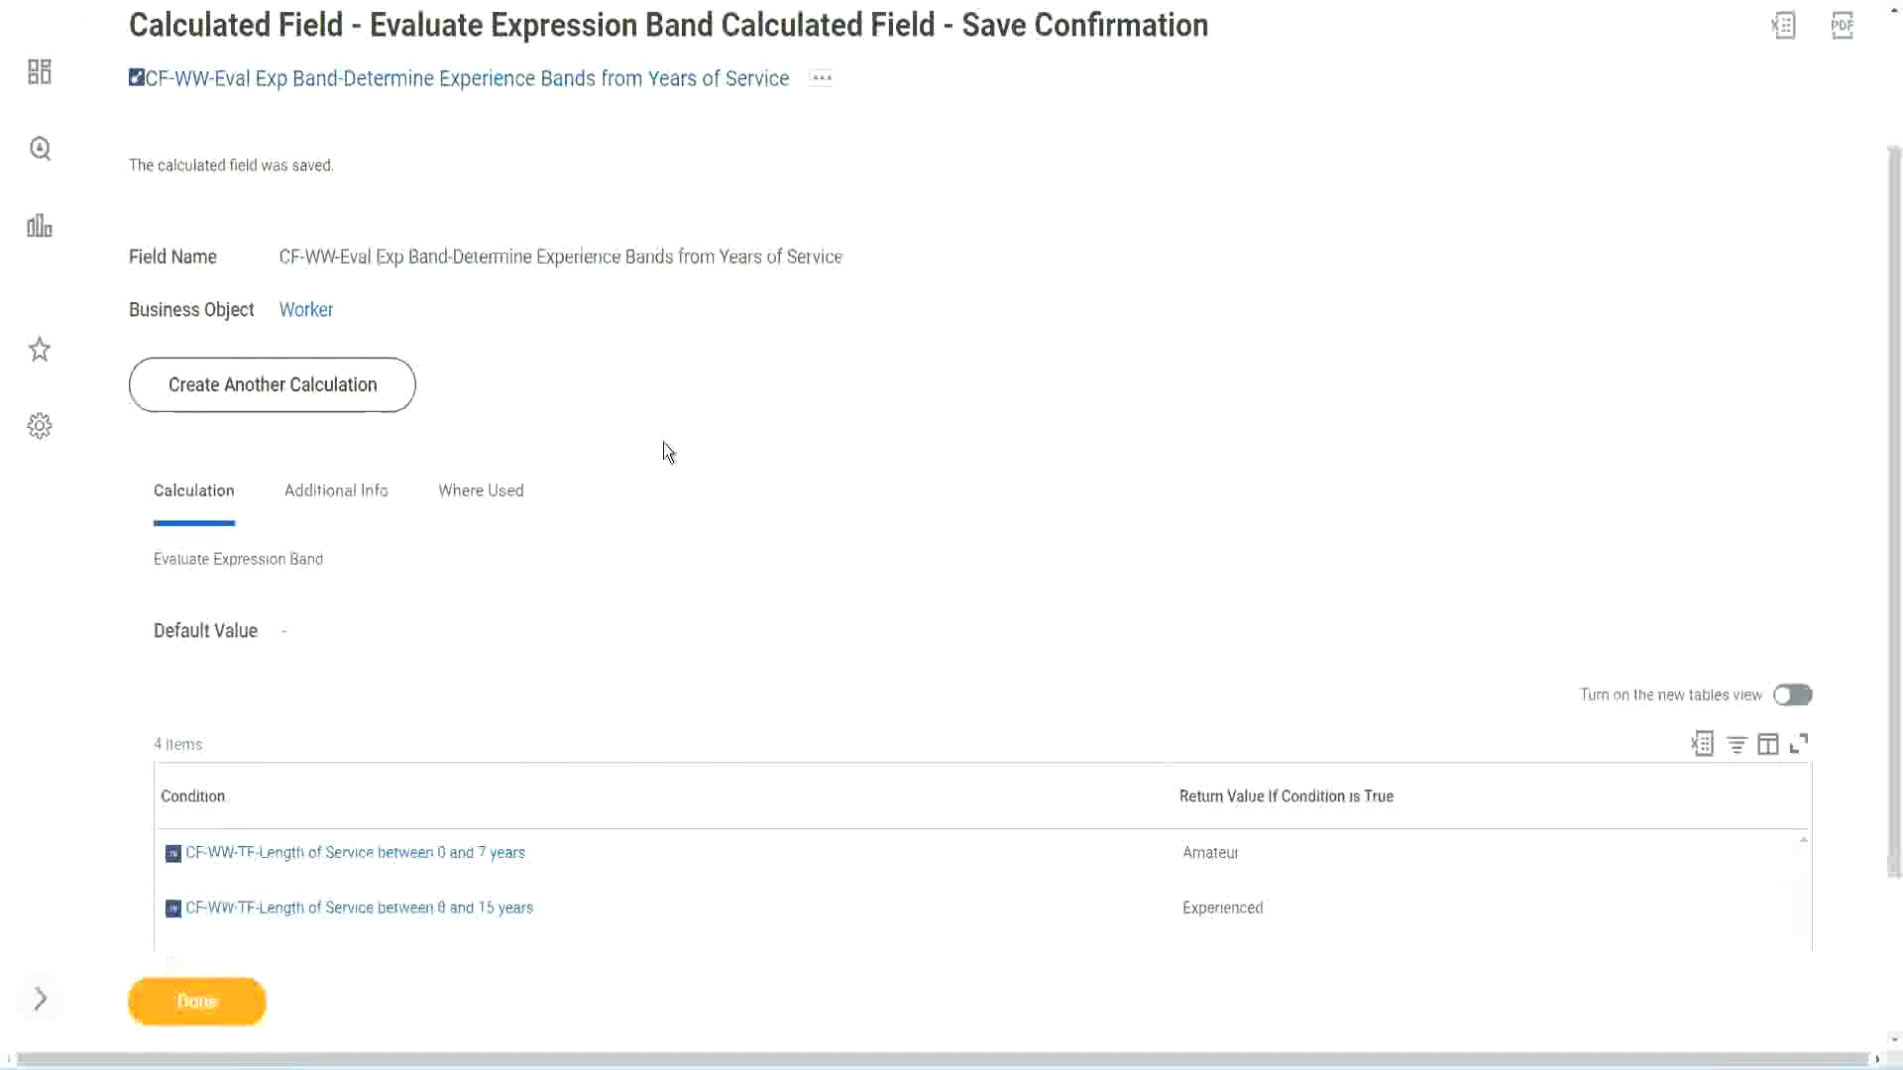
pyautogui.scroll(-2, 663, 442)
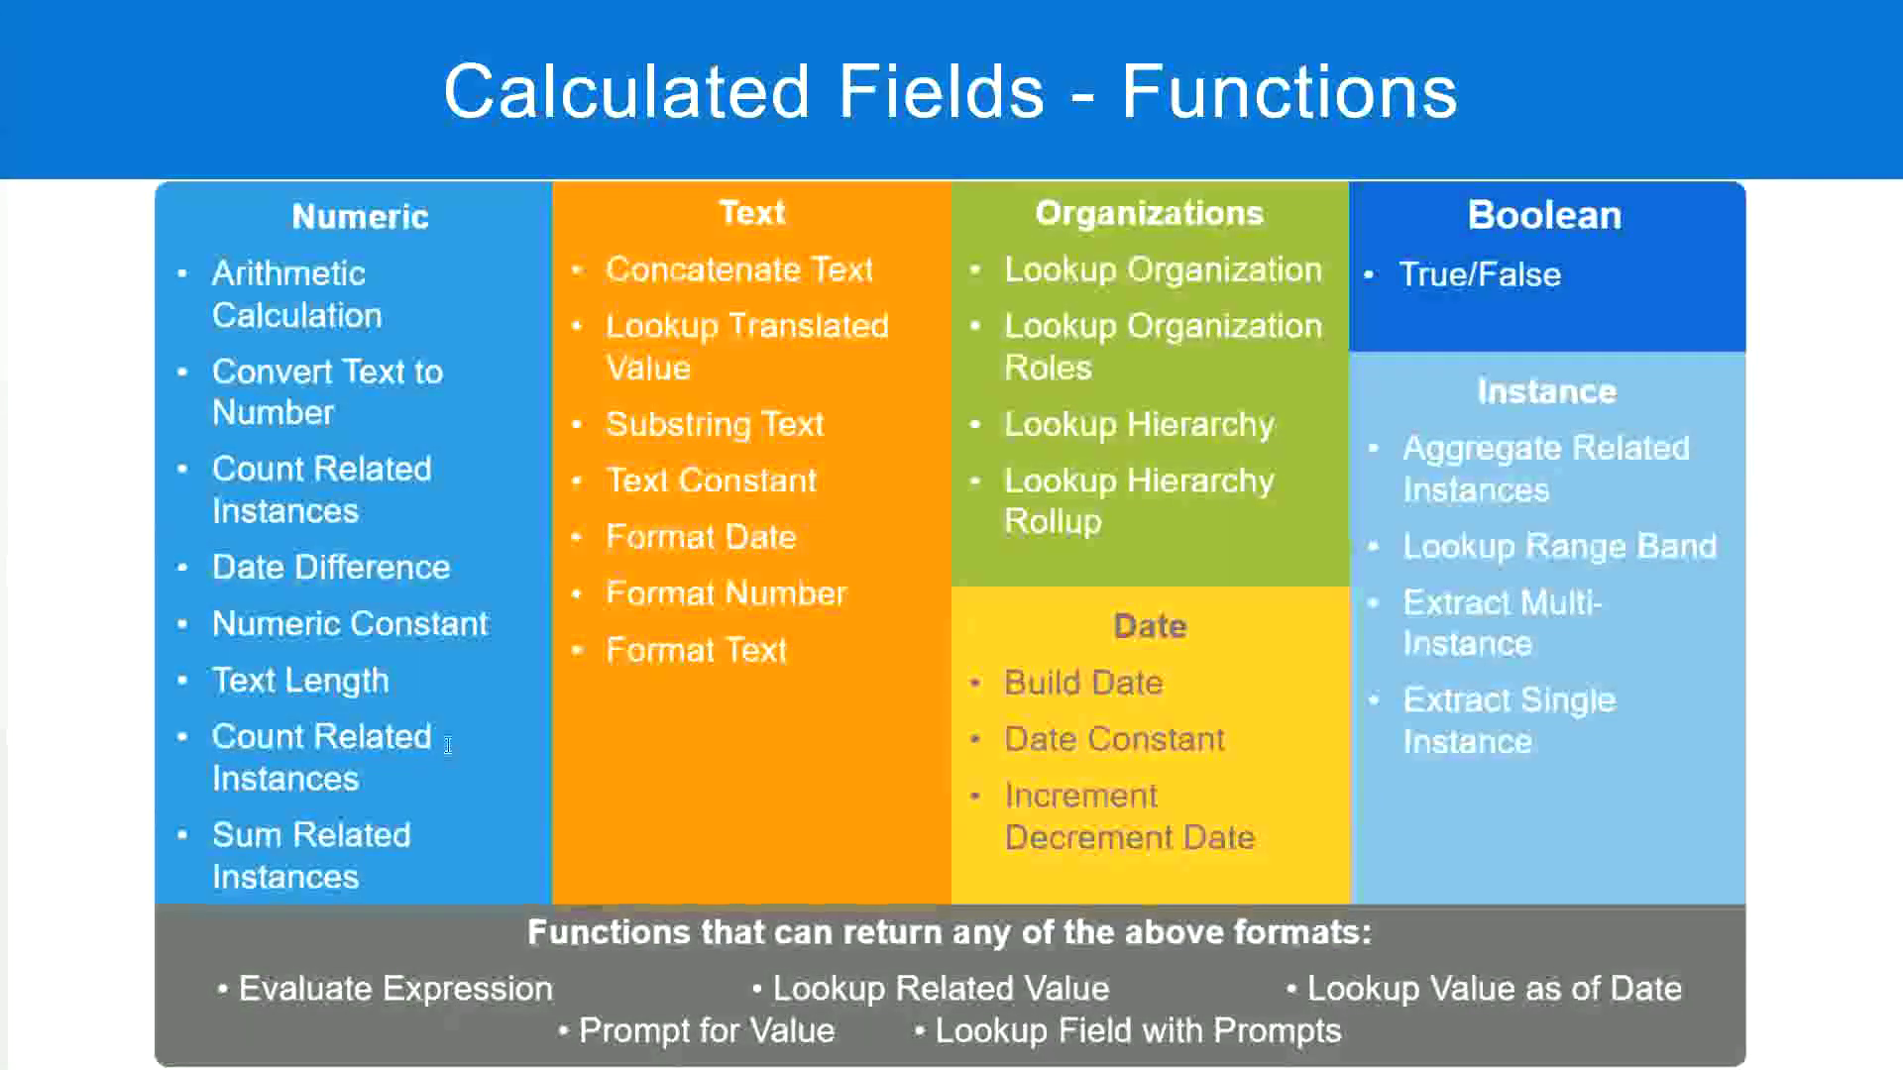
pyautogui.hotkey('alt', 'Tab')
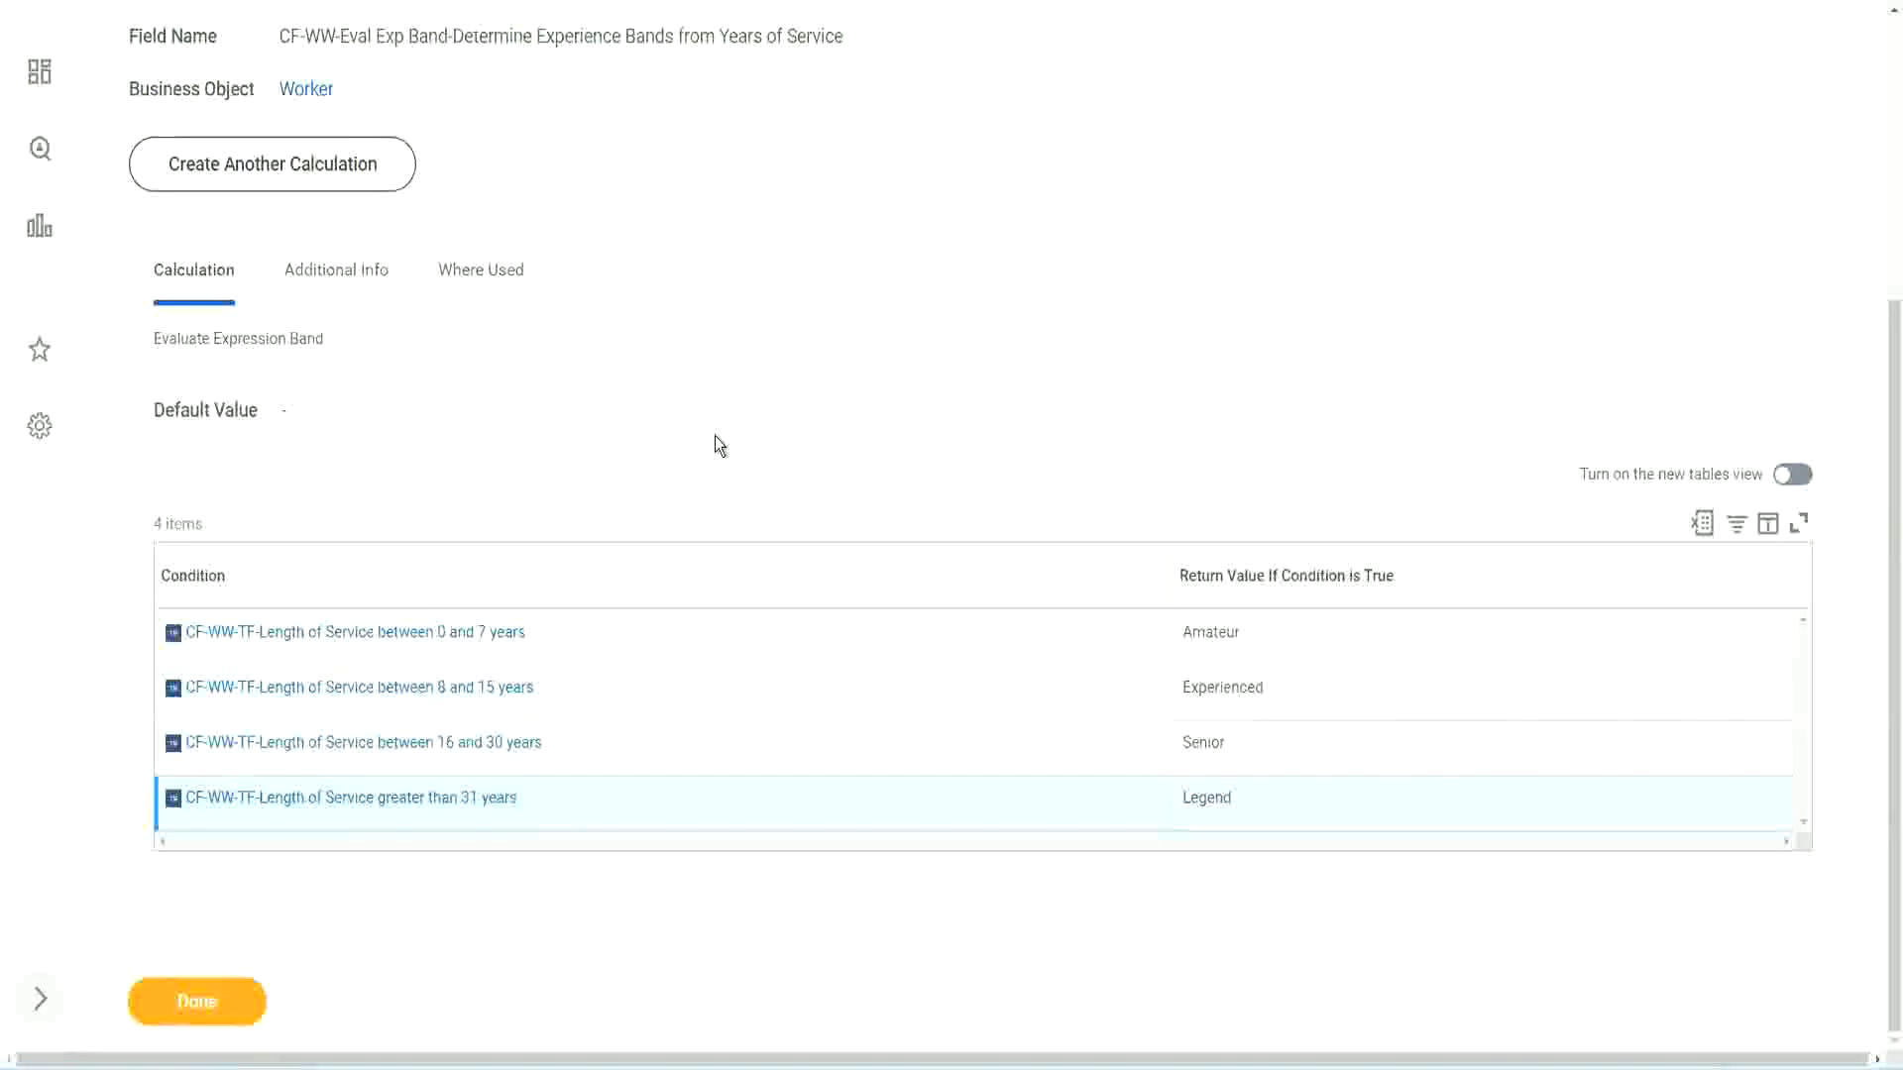
pyautogui.scroll(2, 719, 446)
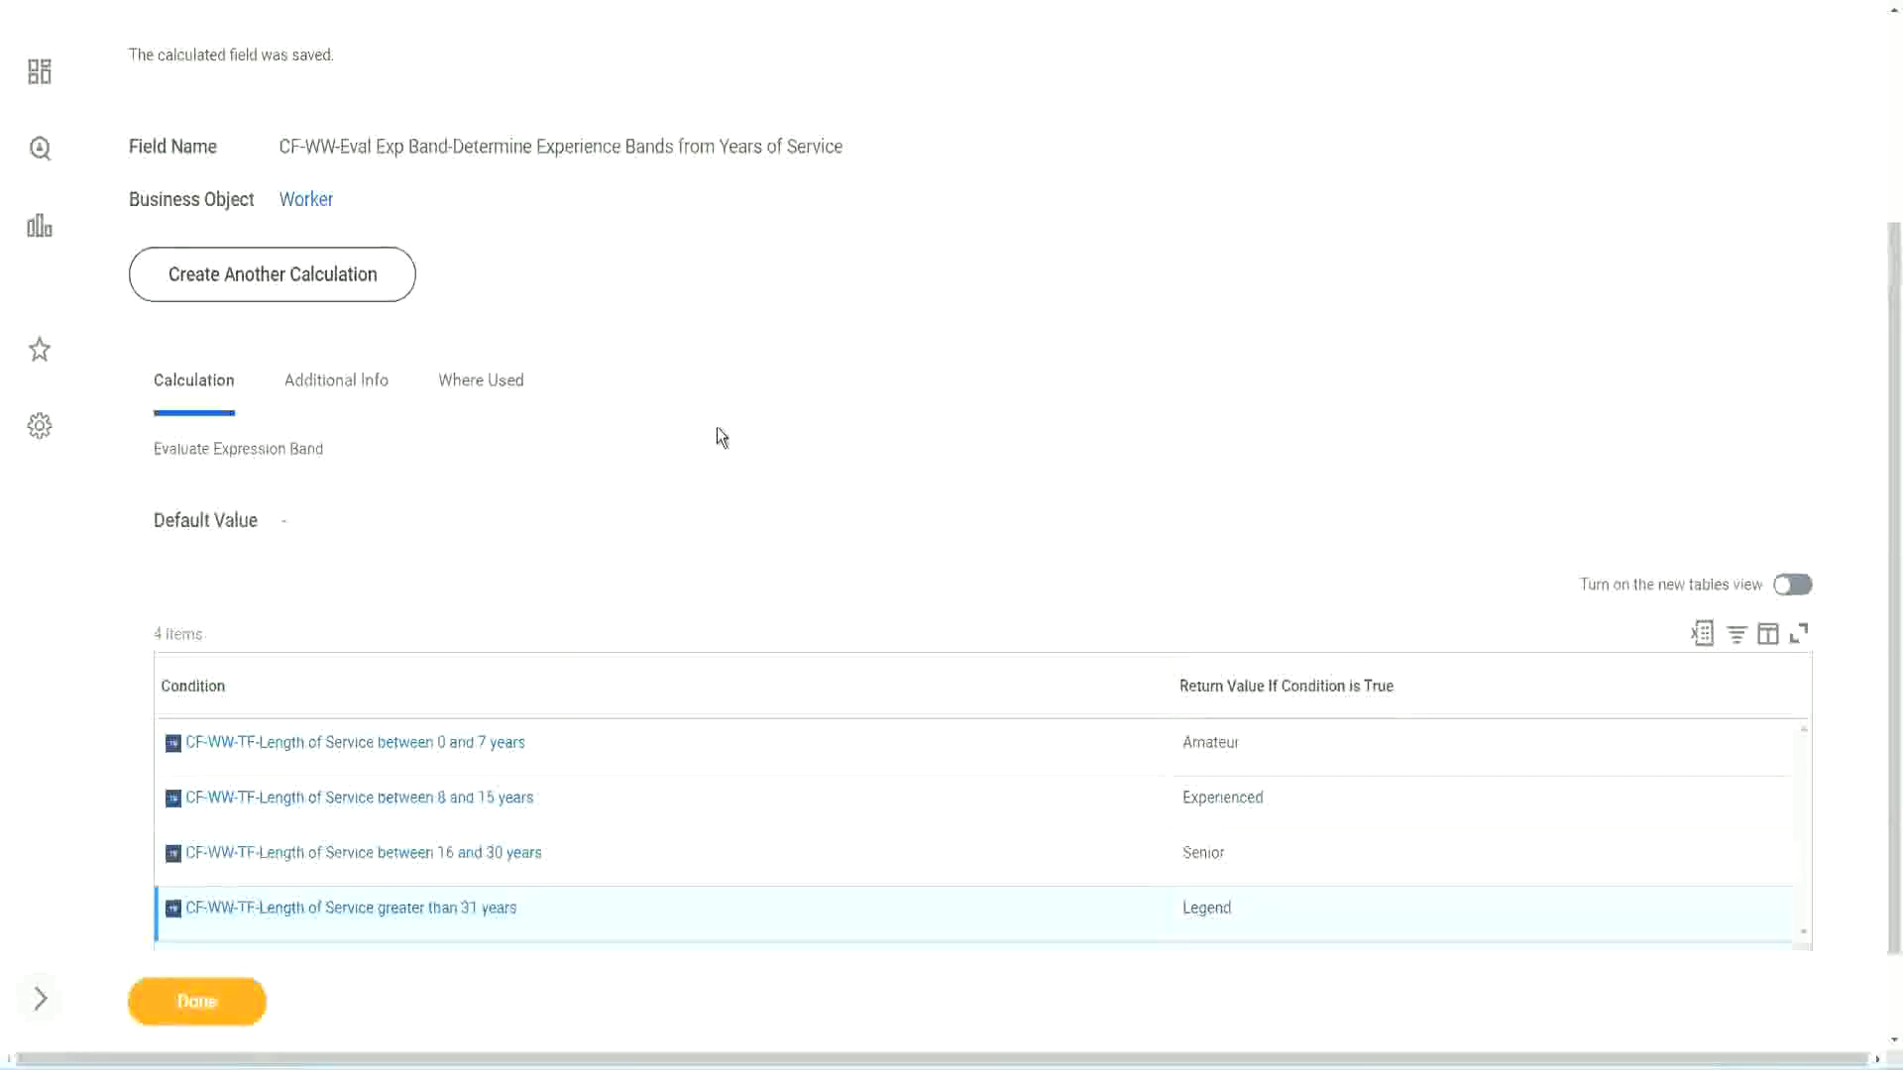
pyautogui.scroll(3, 719, 445)
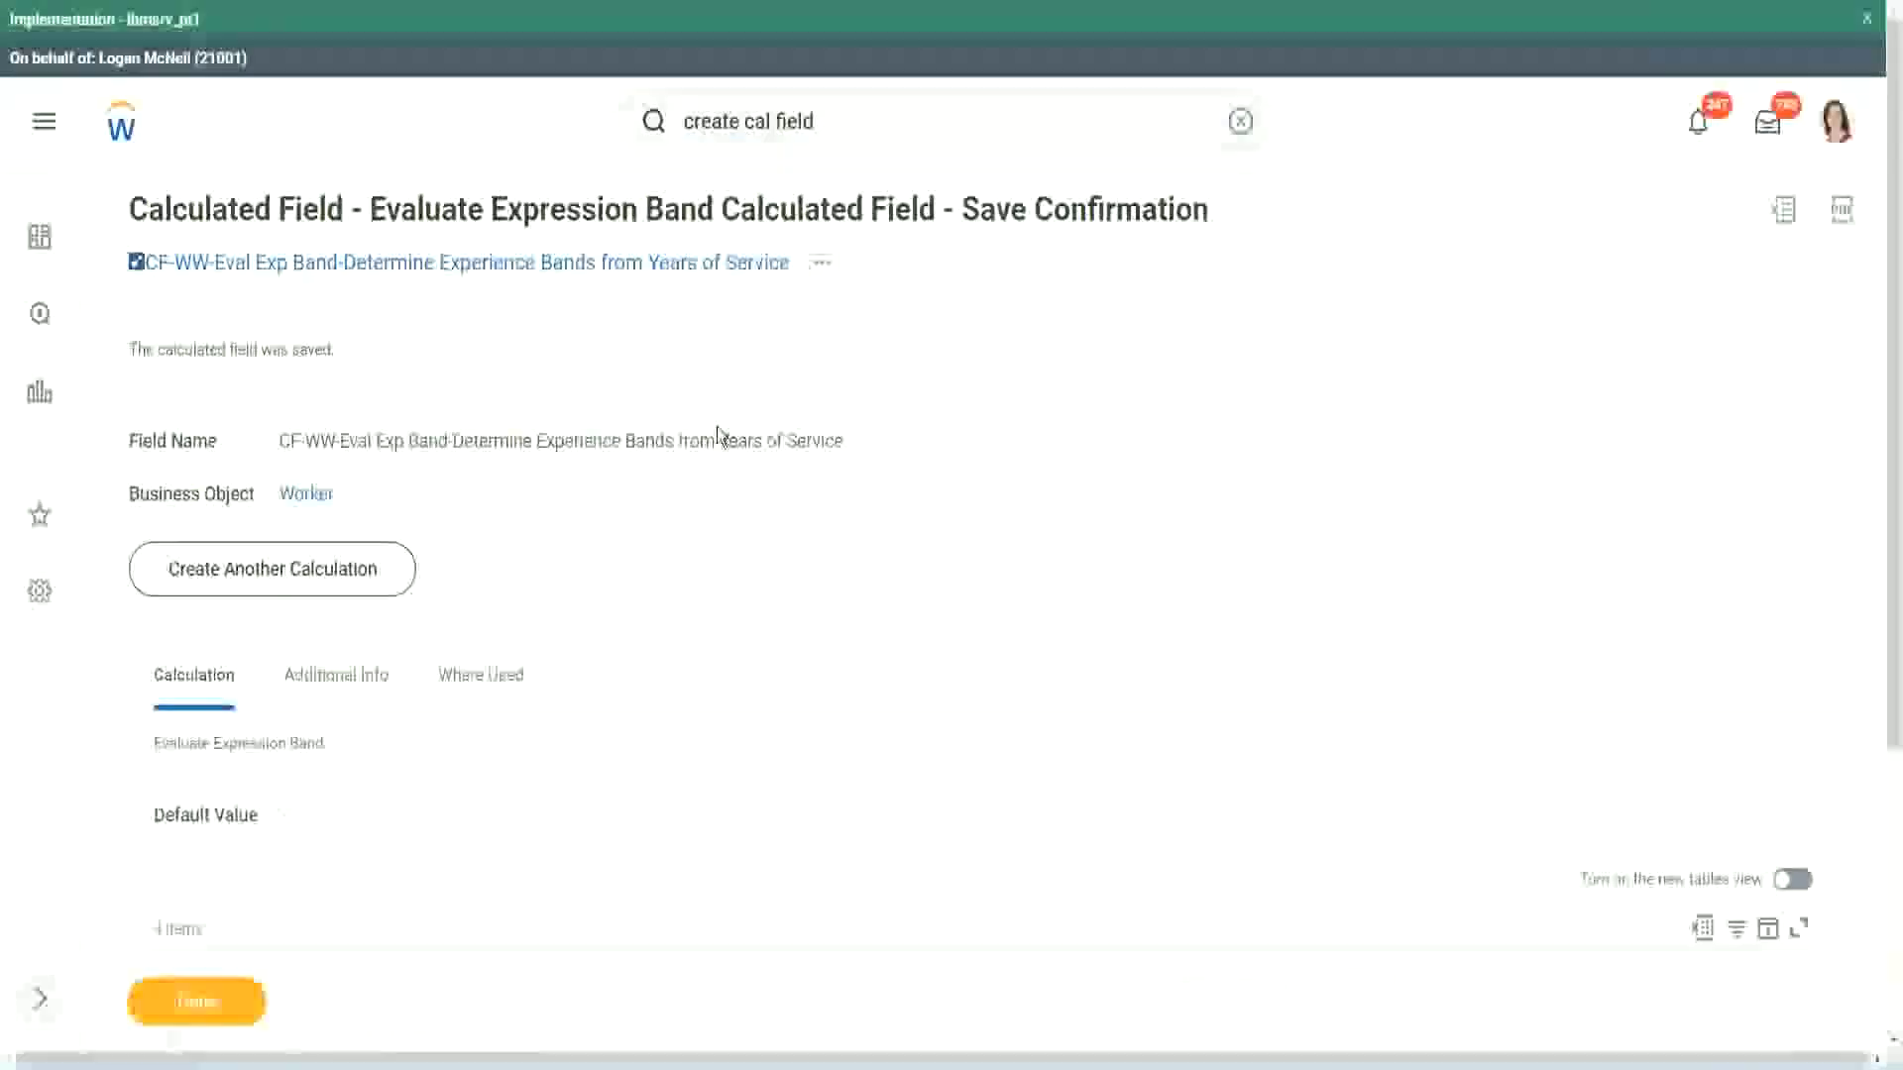
pyautogui.scroll(-4, 718, 436)
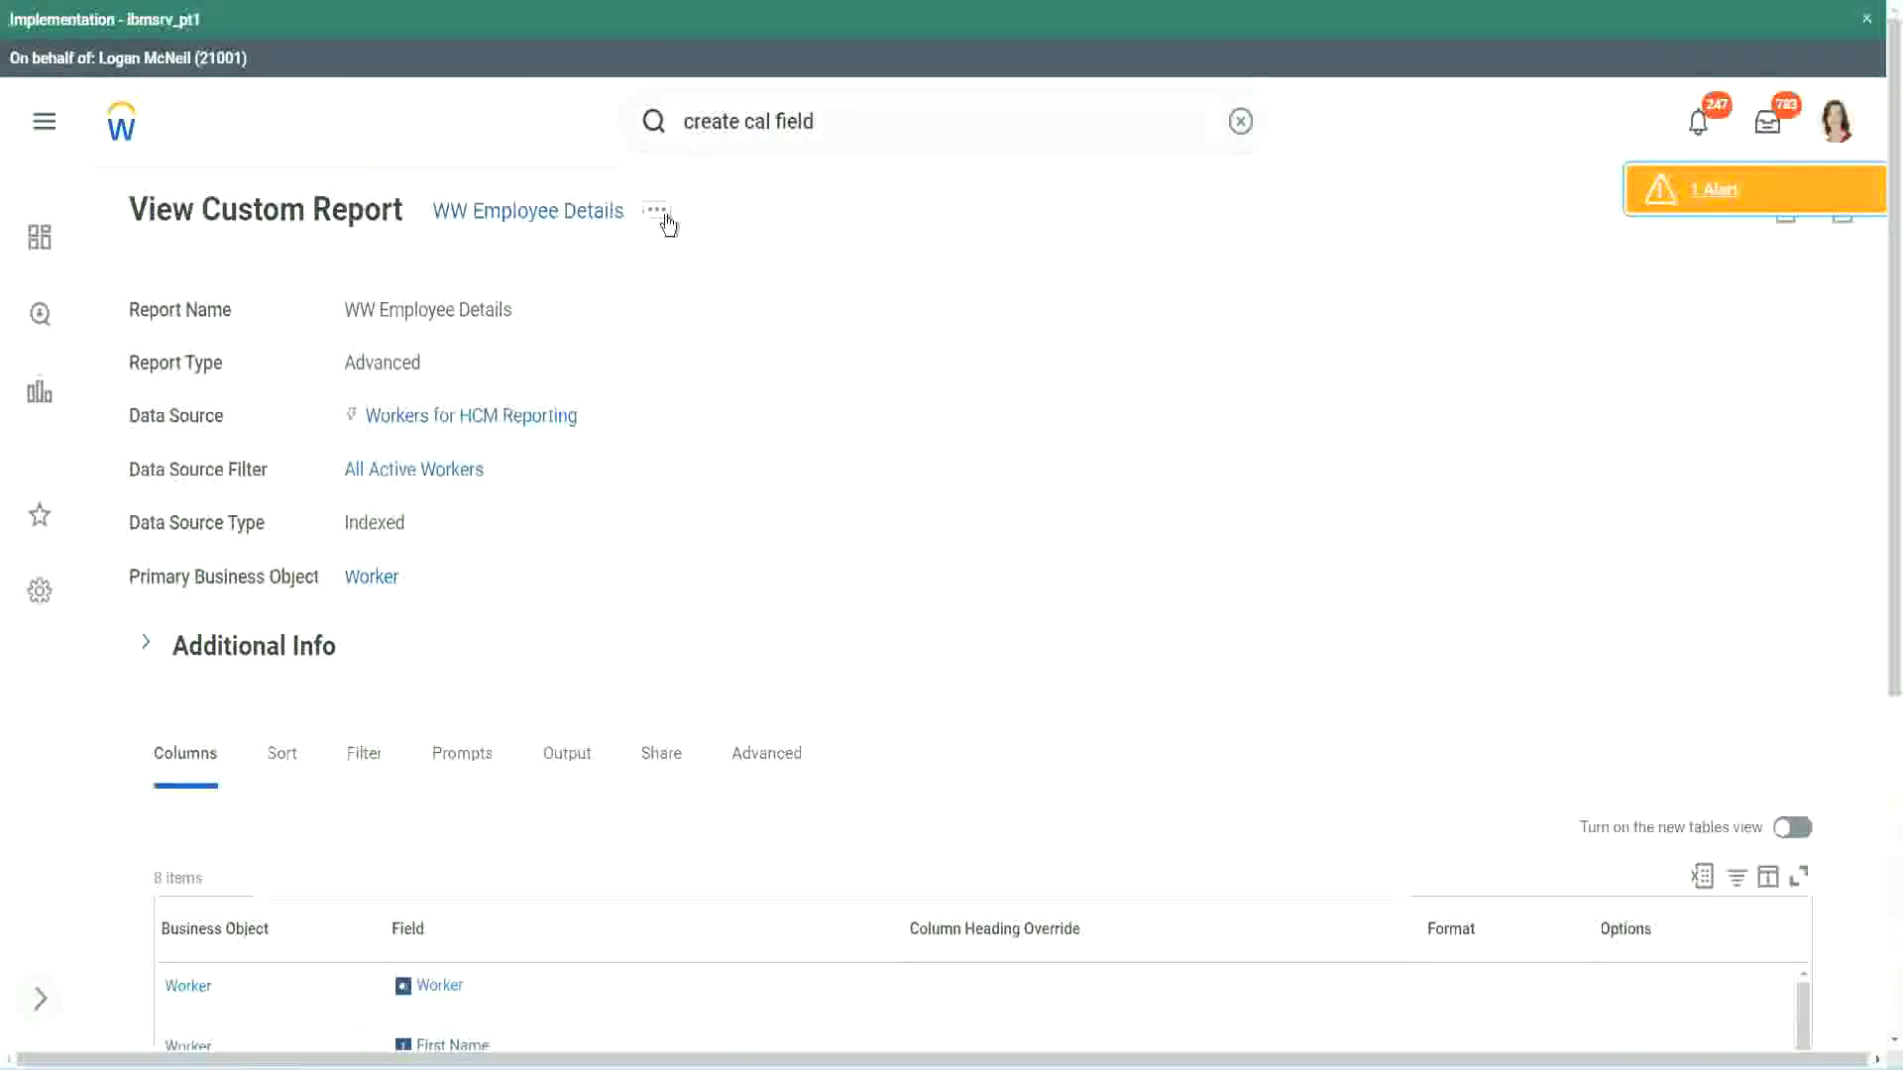
# - Open the custom report WW Employee Details for editing
pyautogui.click(657, 210)
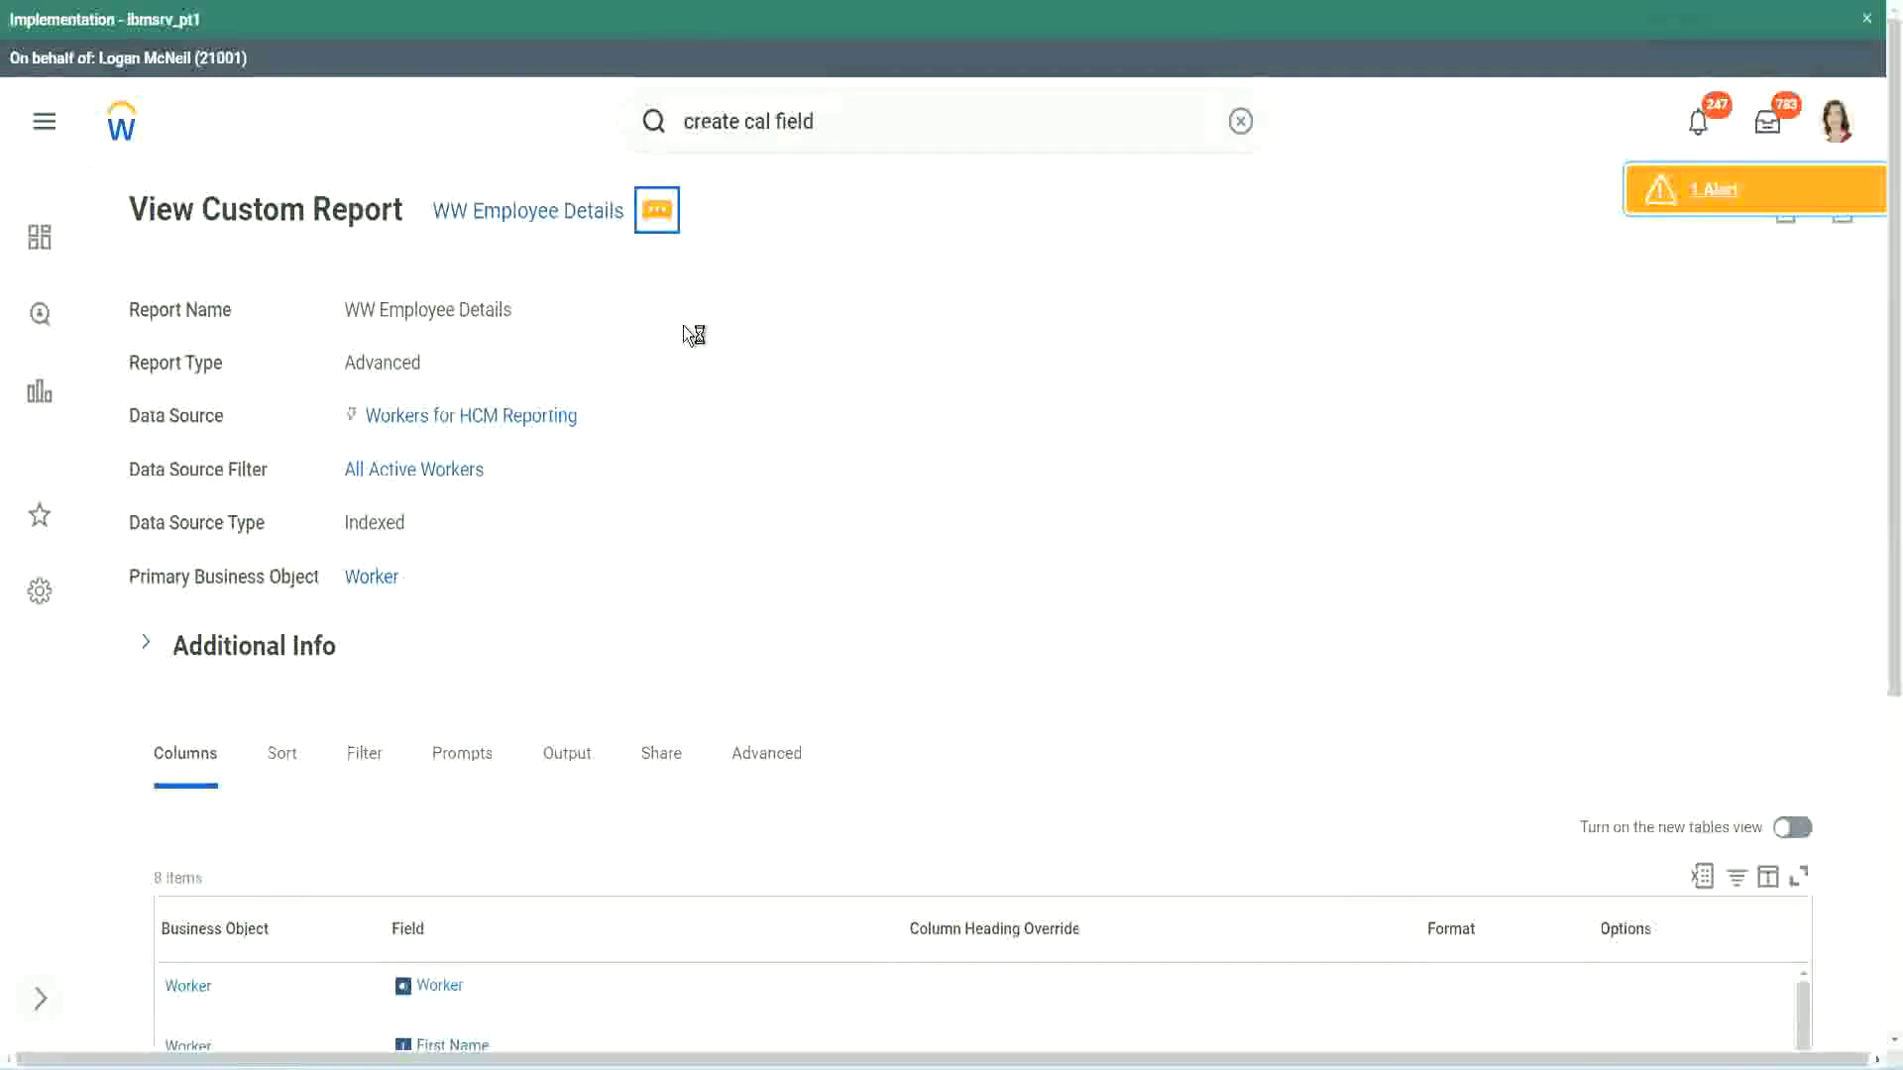
pyautogui.moveTo(733, 322)
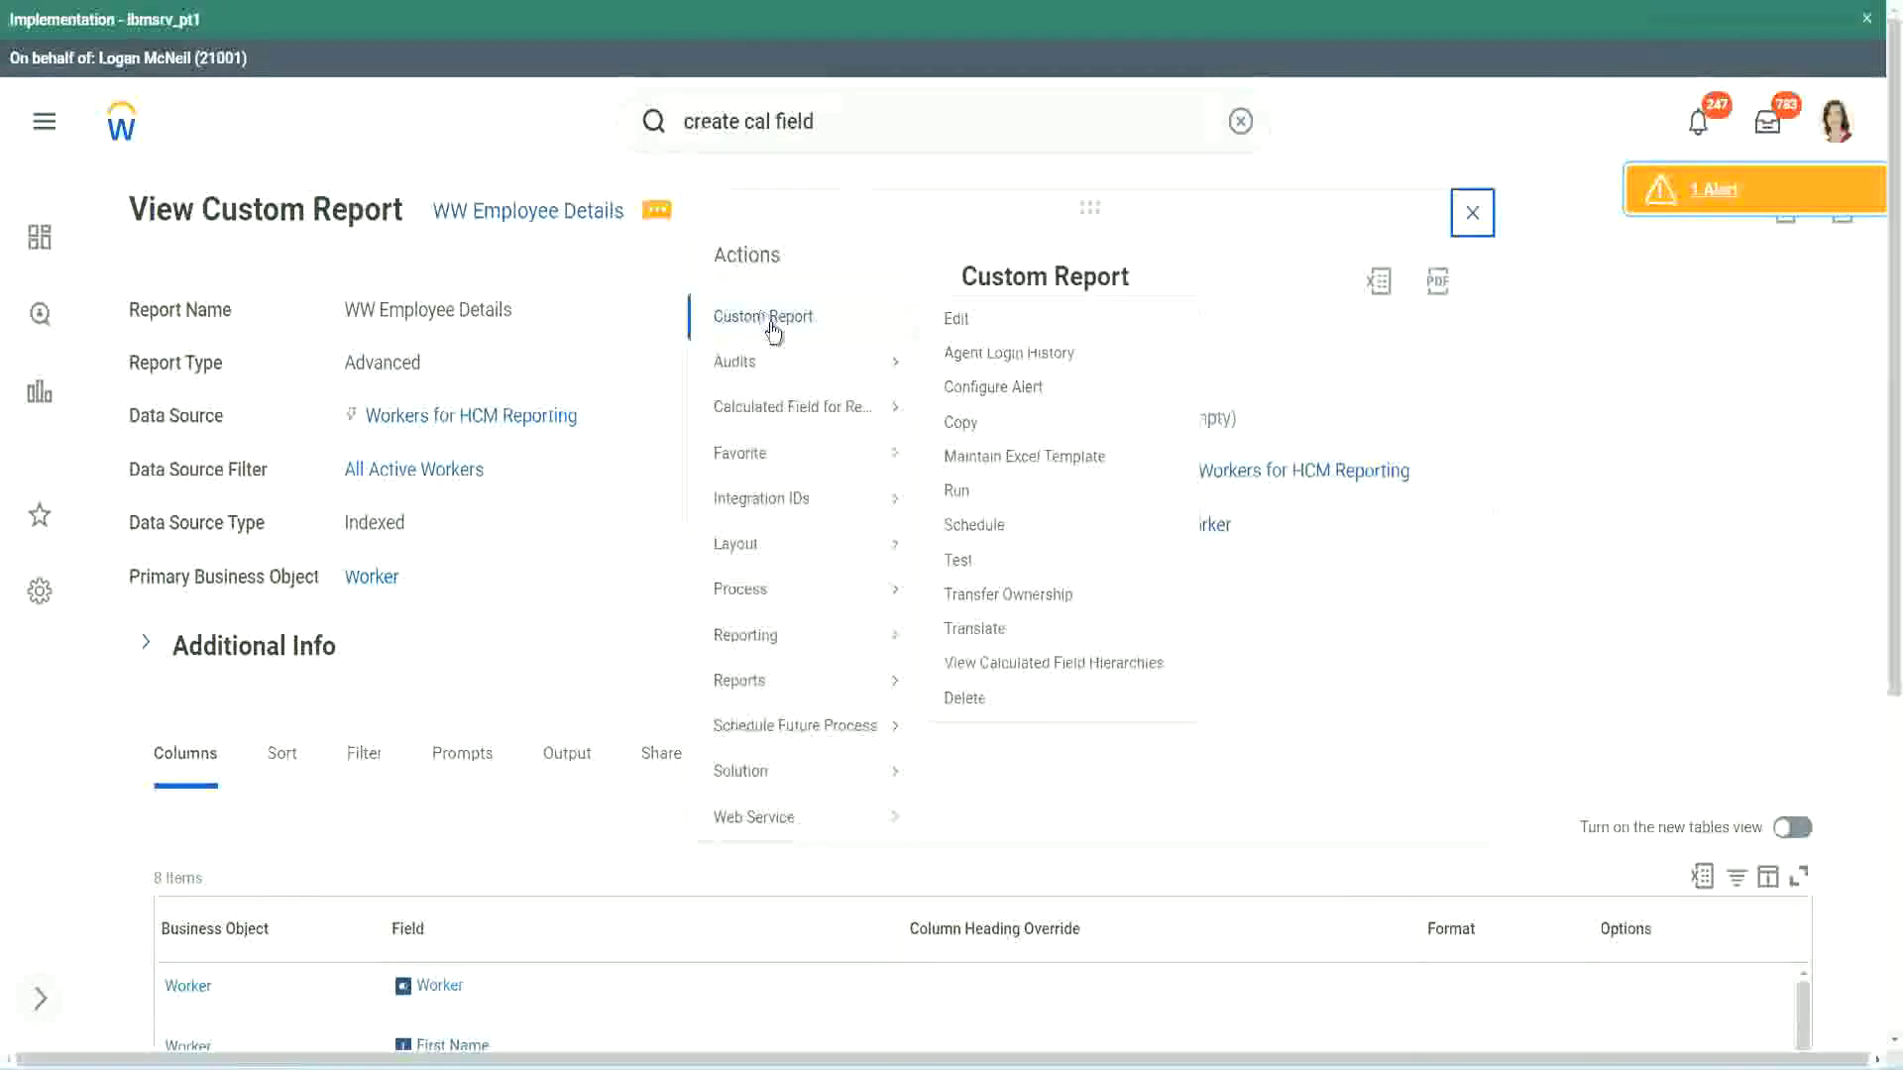
pyautogui.click(957, 320)
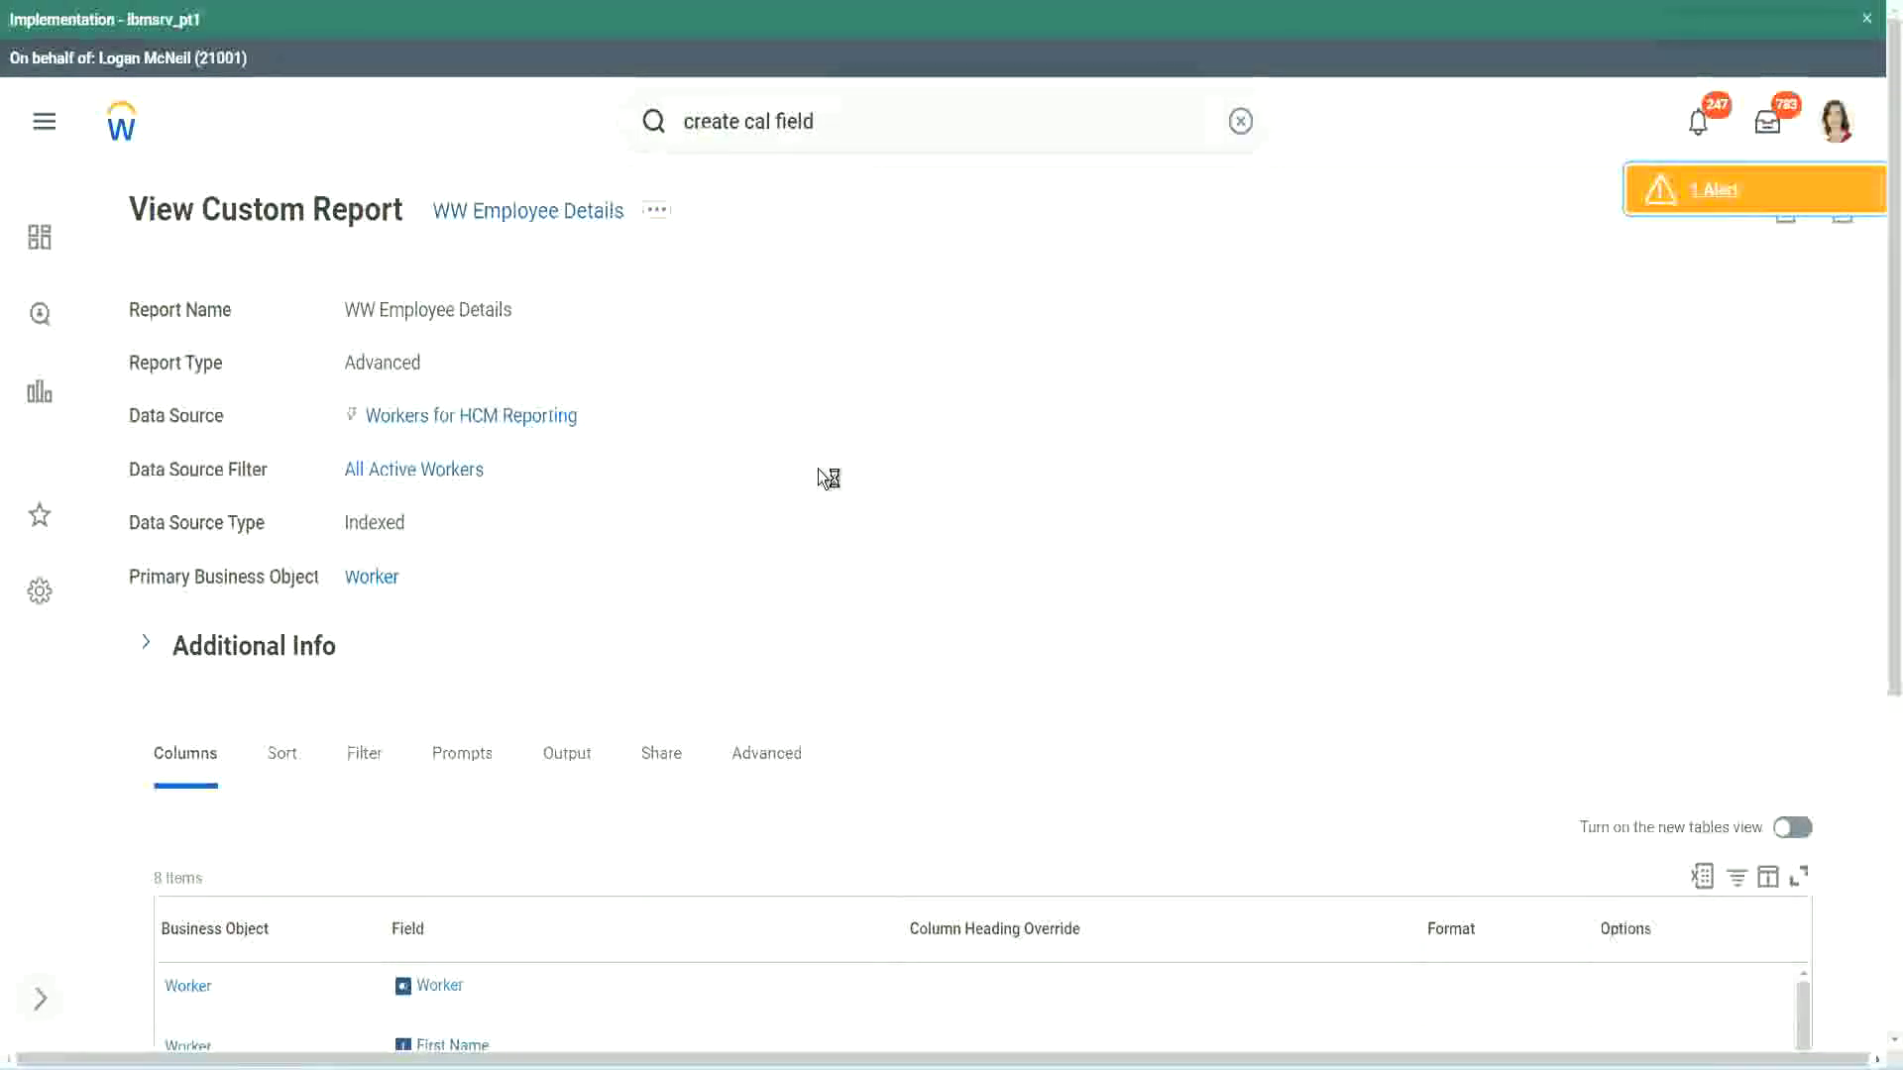
pyautogui.scroll(-1, 817, 468)
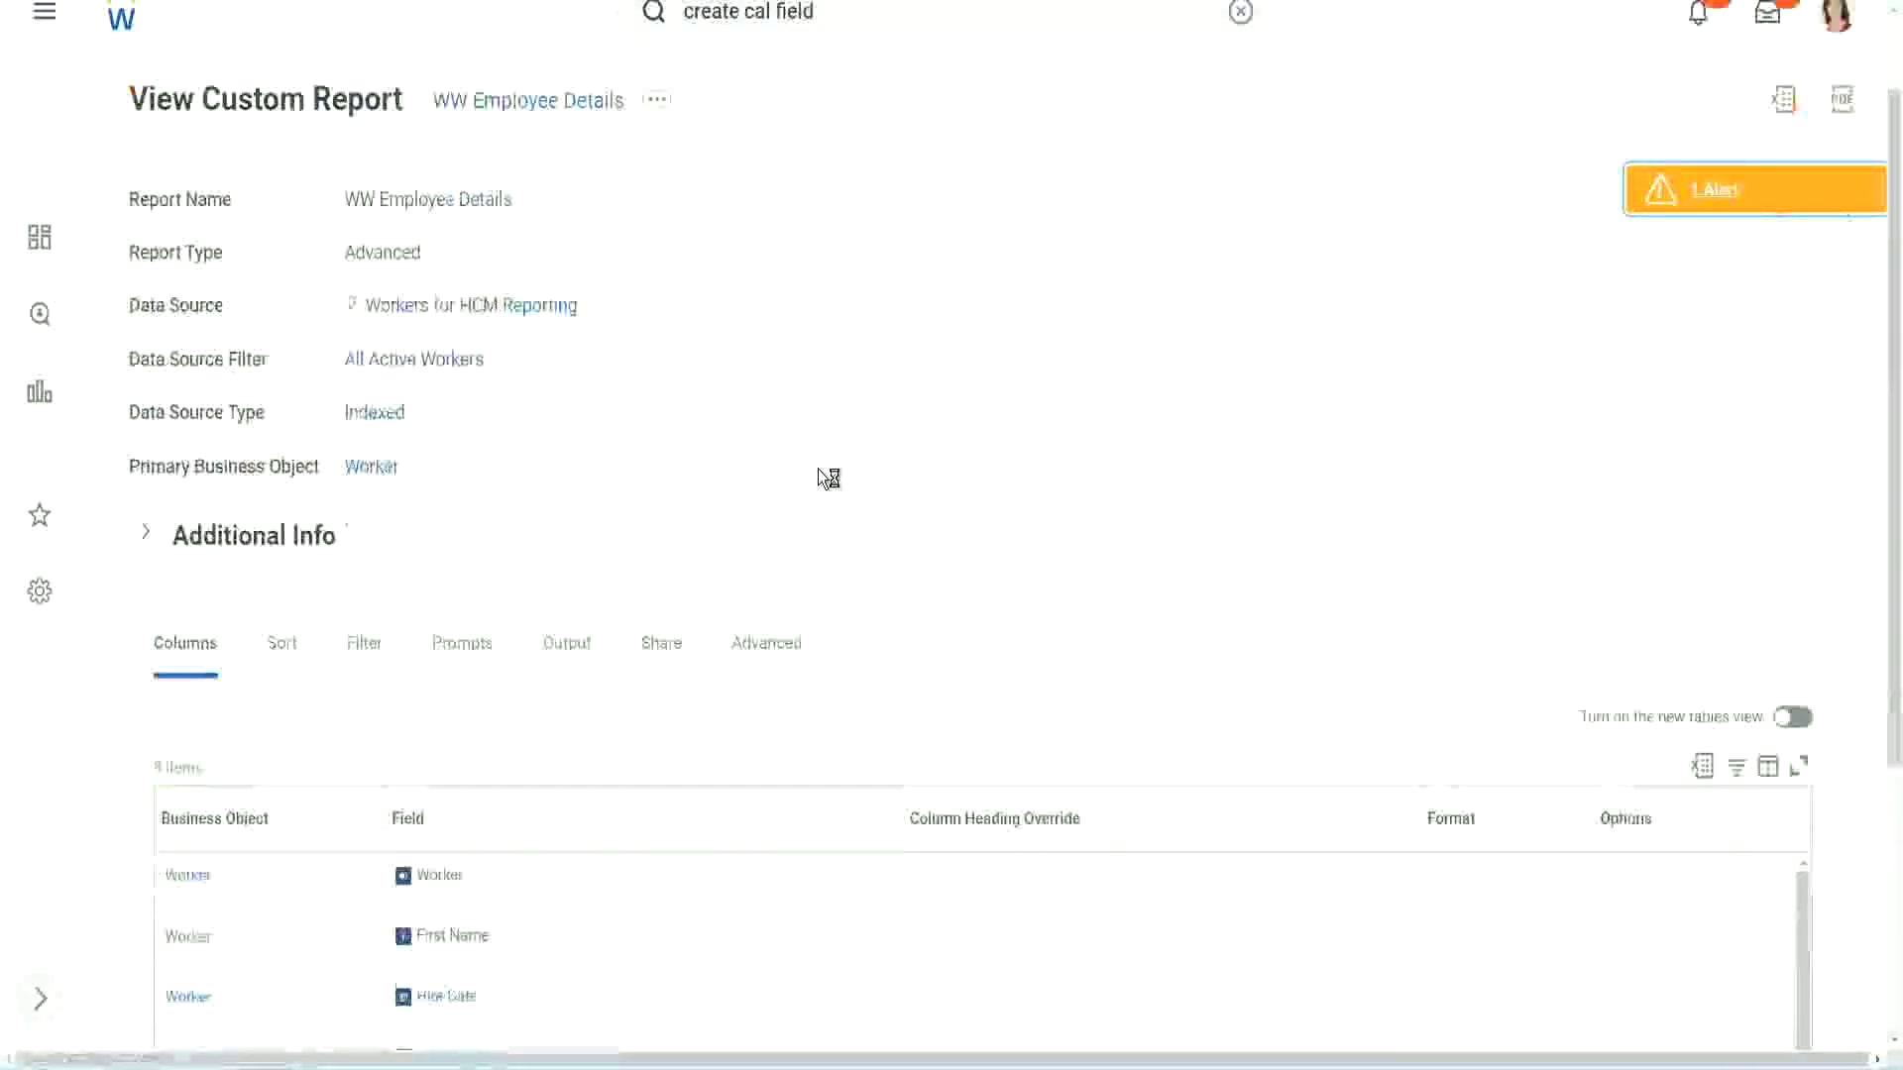
pyautogui.scroll(-4, 818, 468)
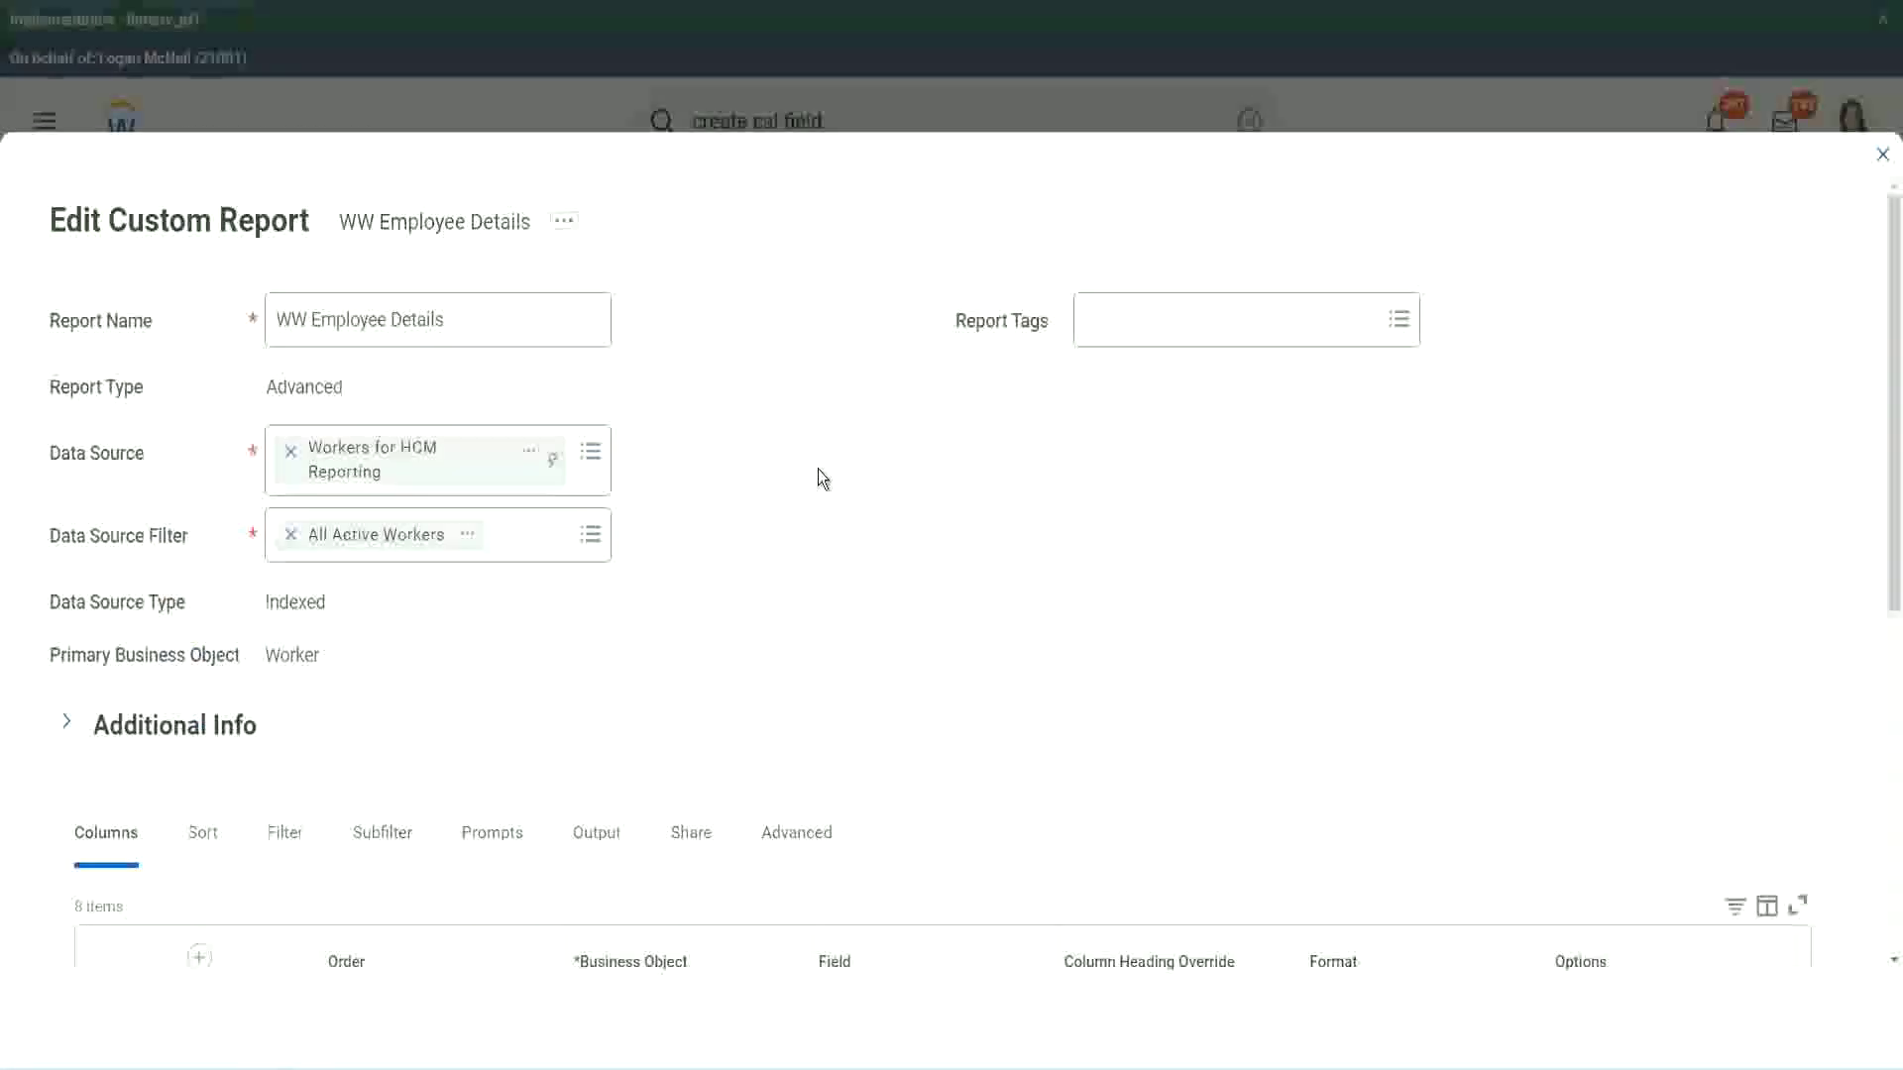
# - Add a Worker row below the Experience Bands column and paste the name of that column's calculated field into the new row's field search
pyautogui.scroll(-8, 692, 822)
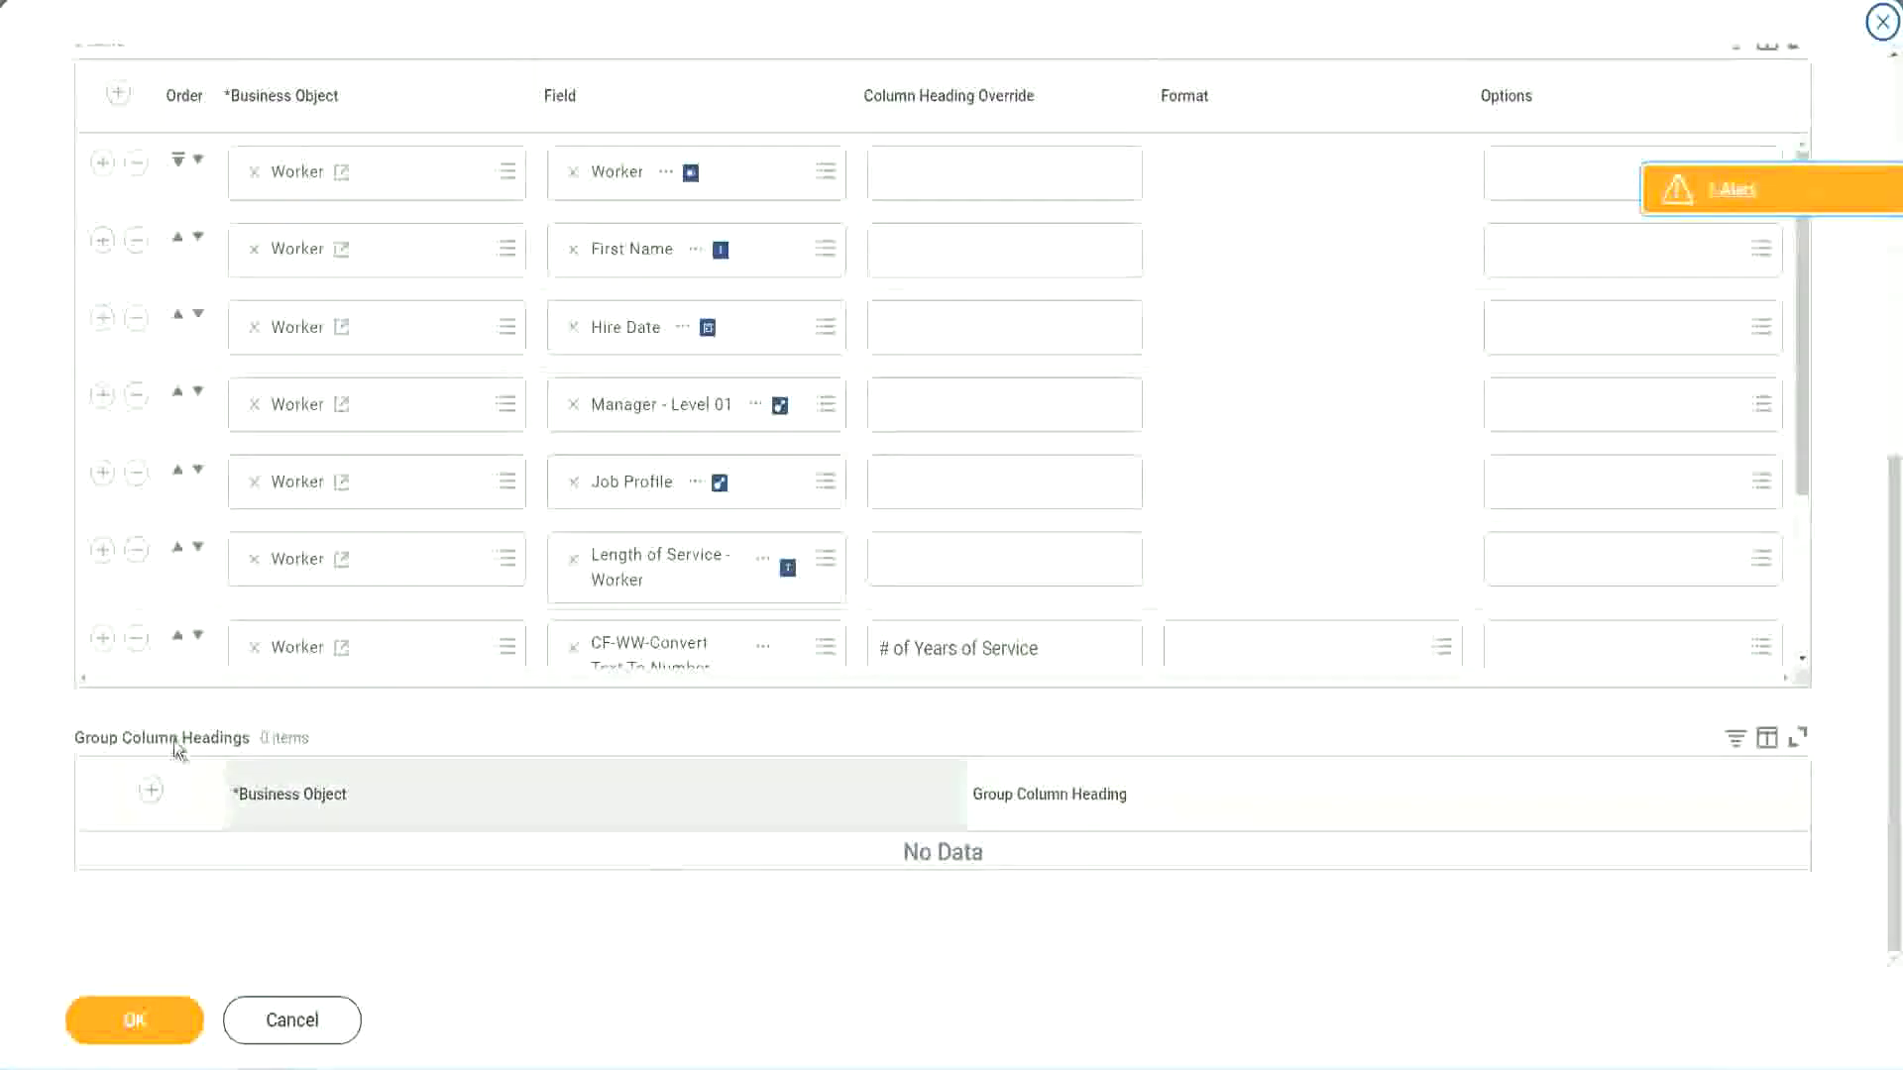
pyautogui.scroll(-3, 400, 479)
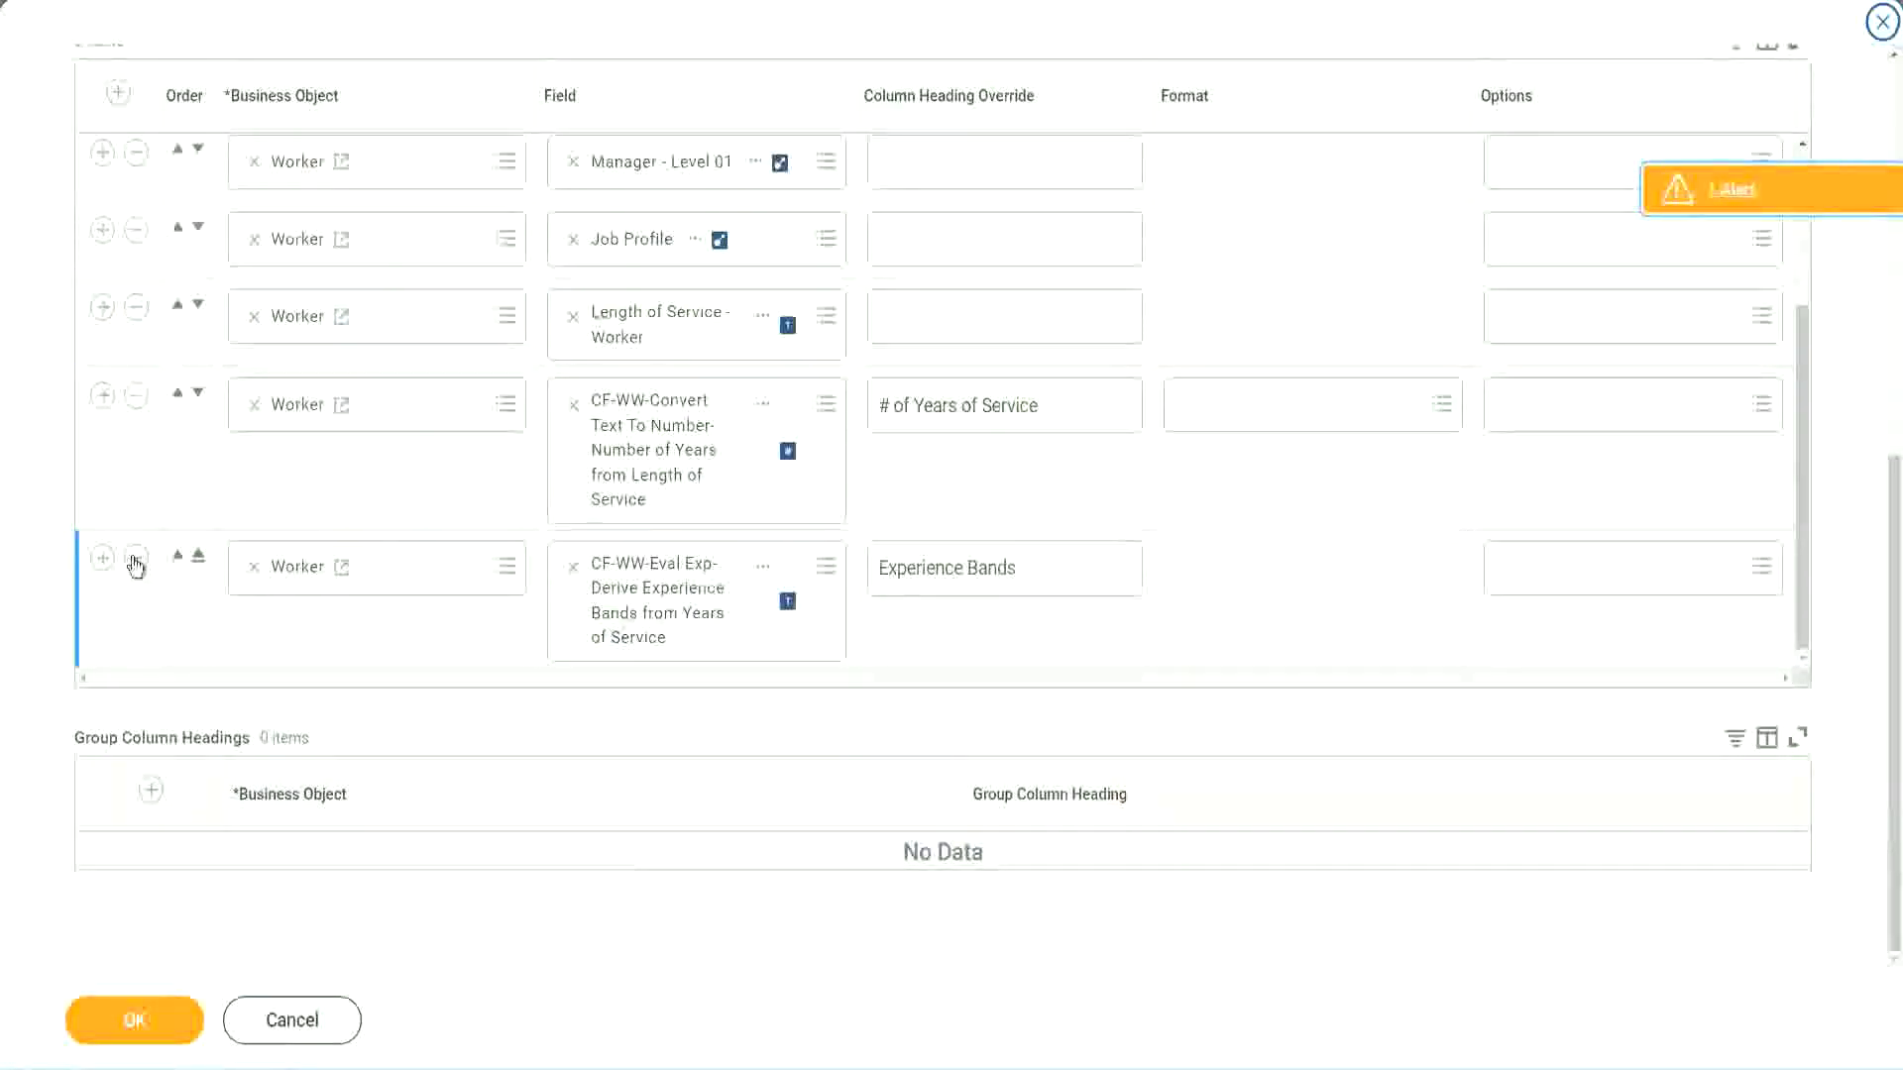
pyautogui.click(102, 557)
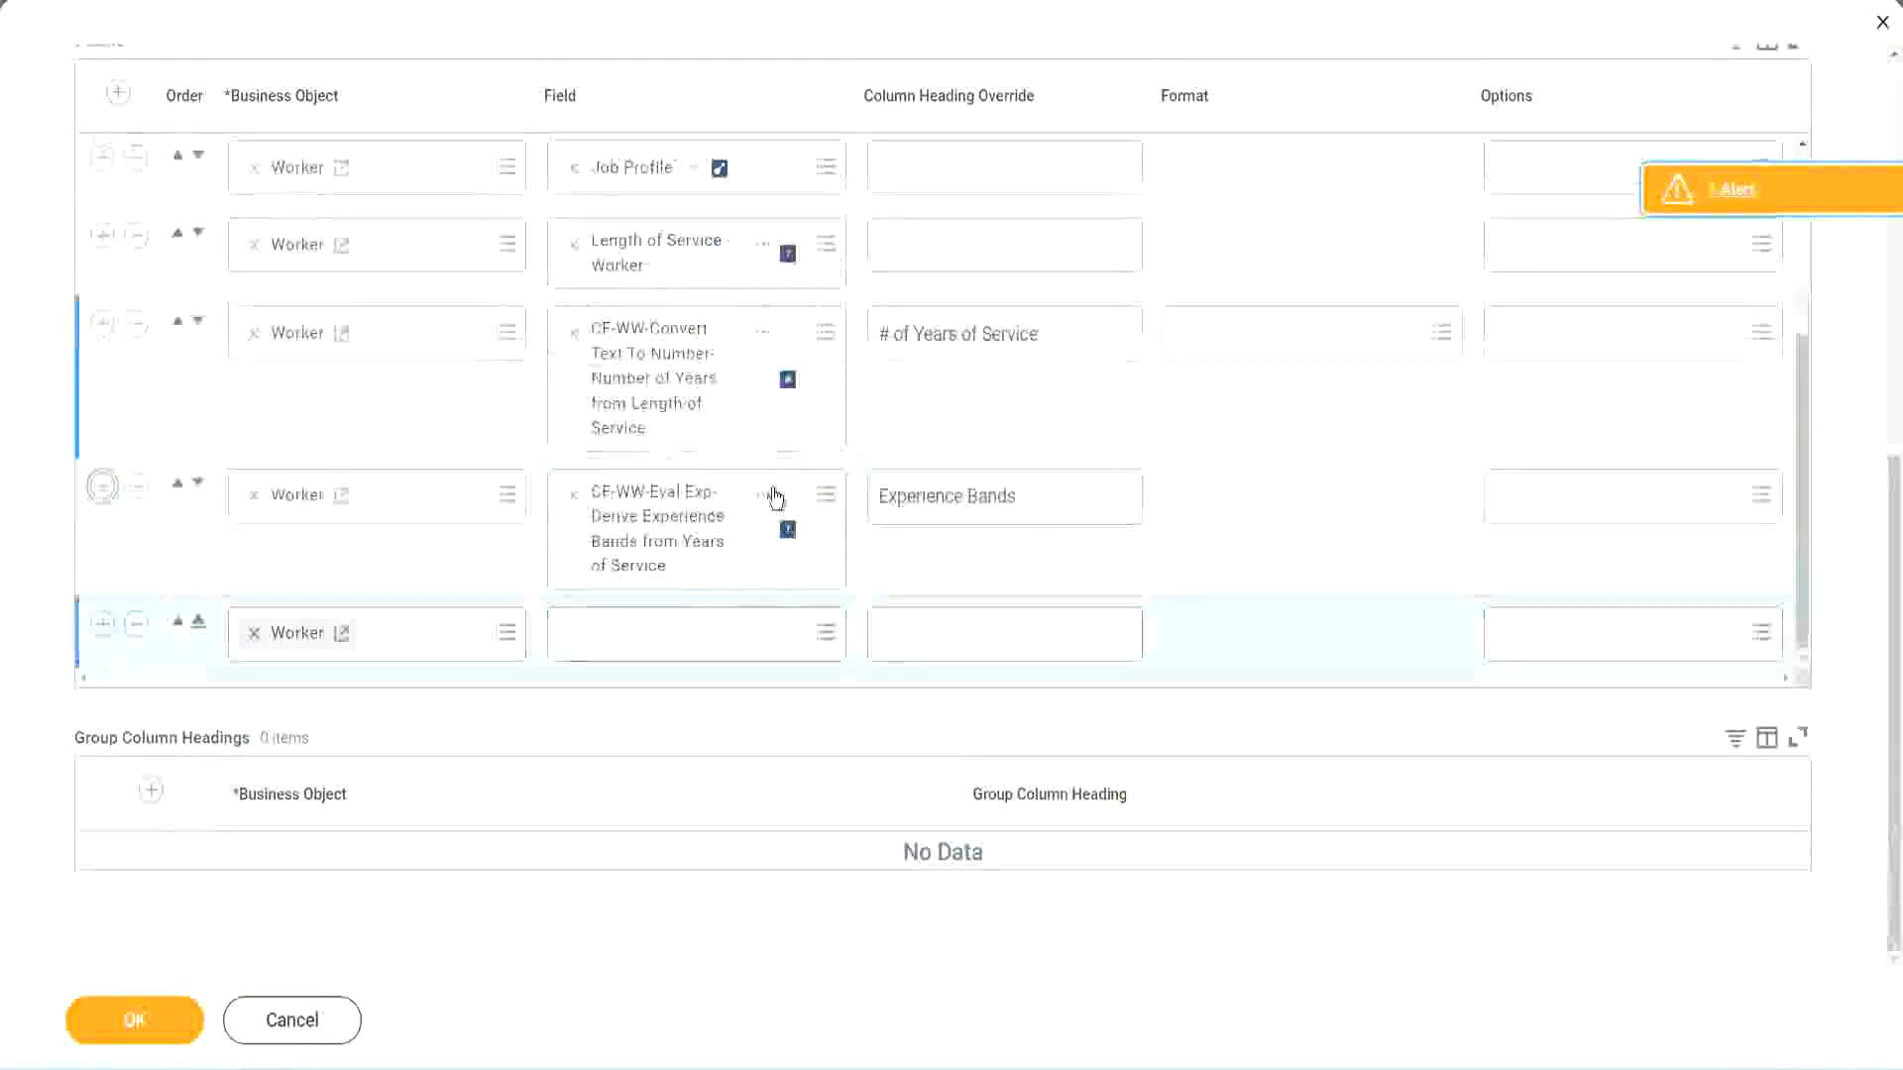
pyautogui.rightClick(662, 536)
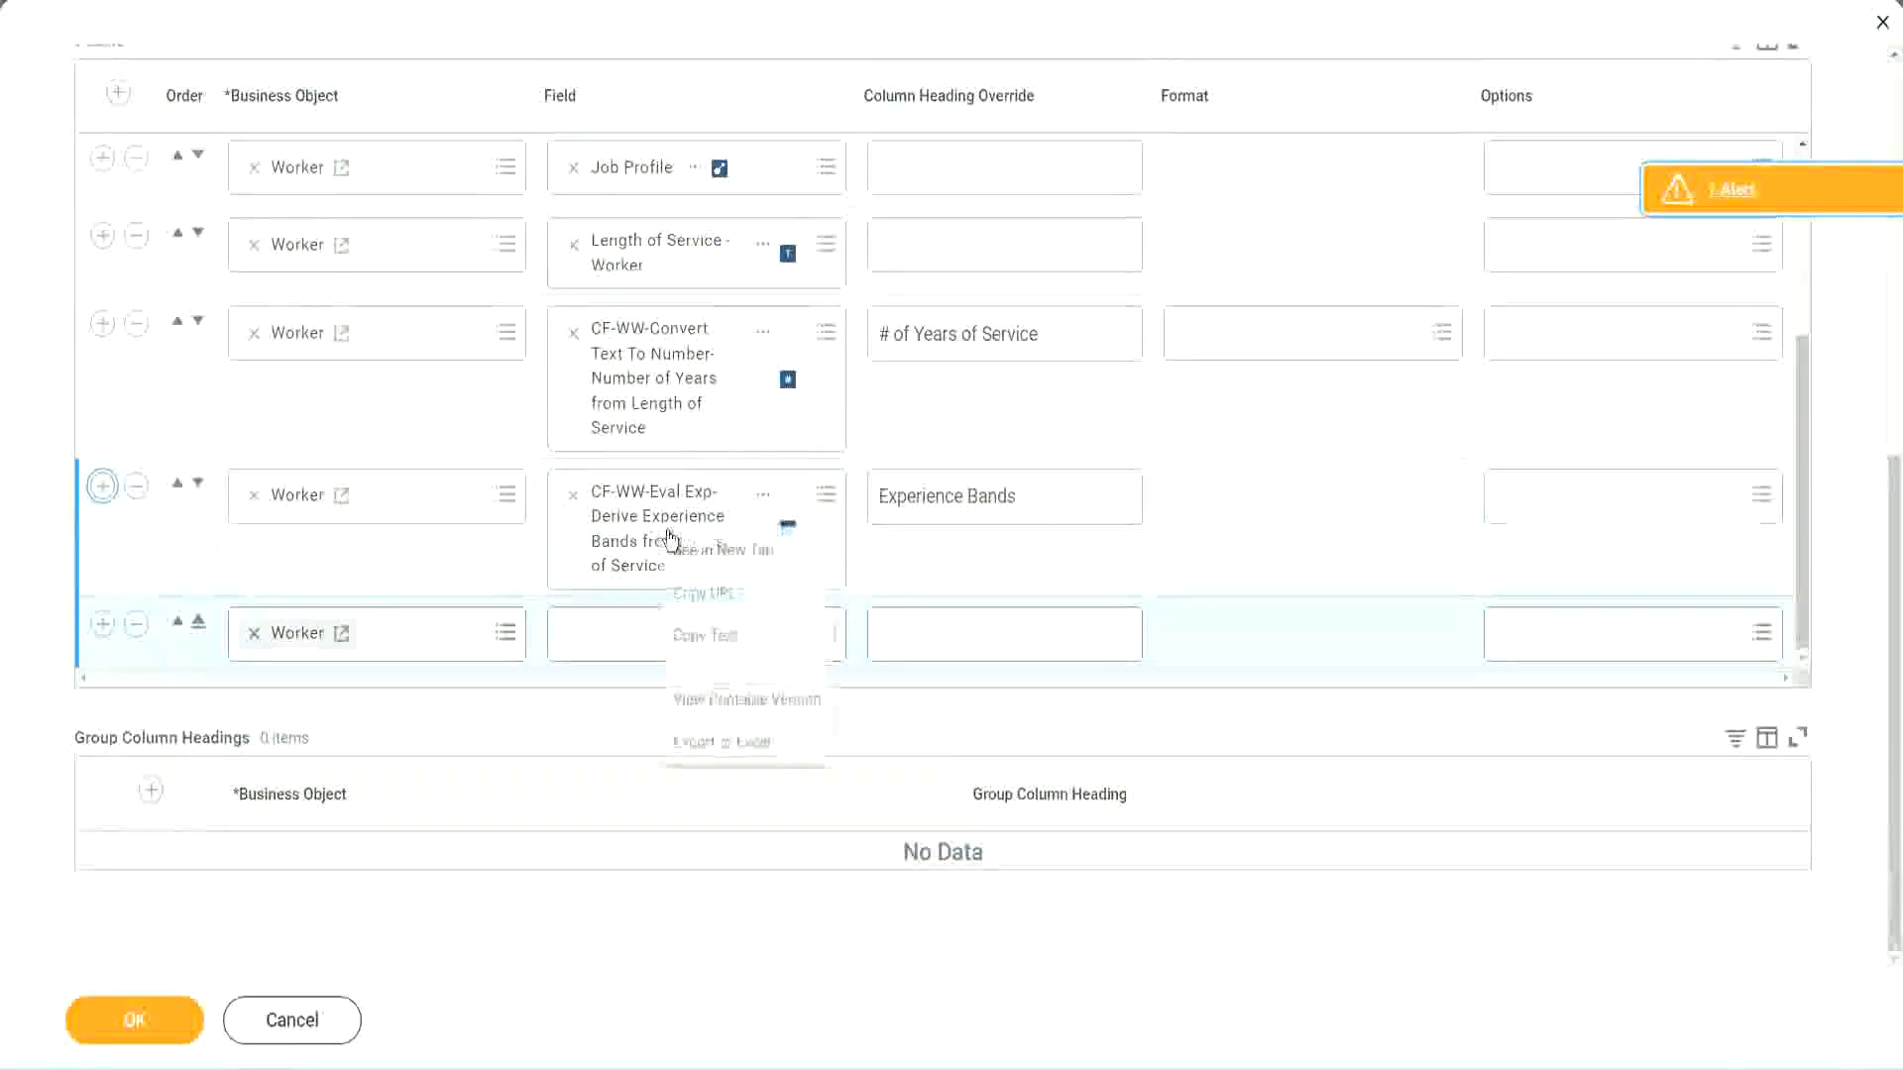
pyautogui.click(721, 636)
pyautogui.click(597, 644)
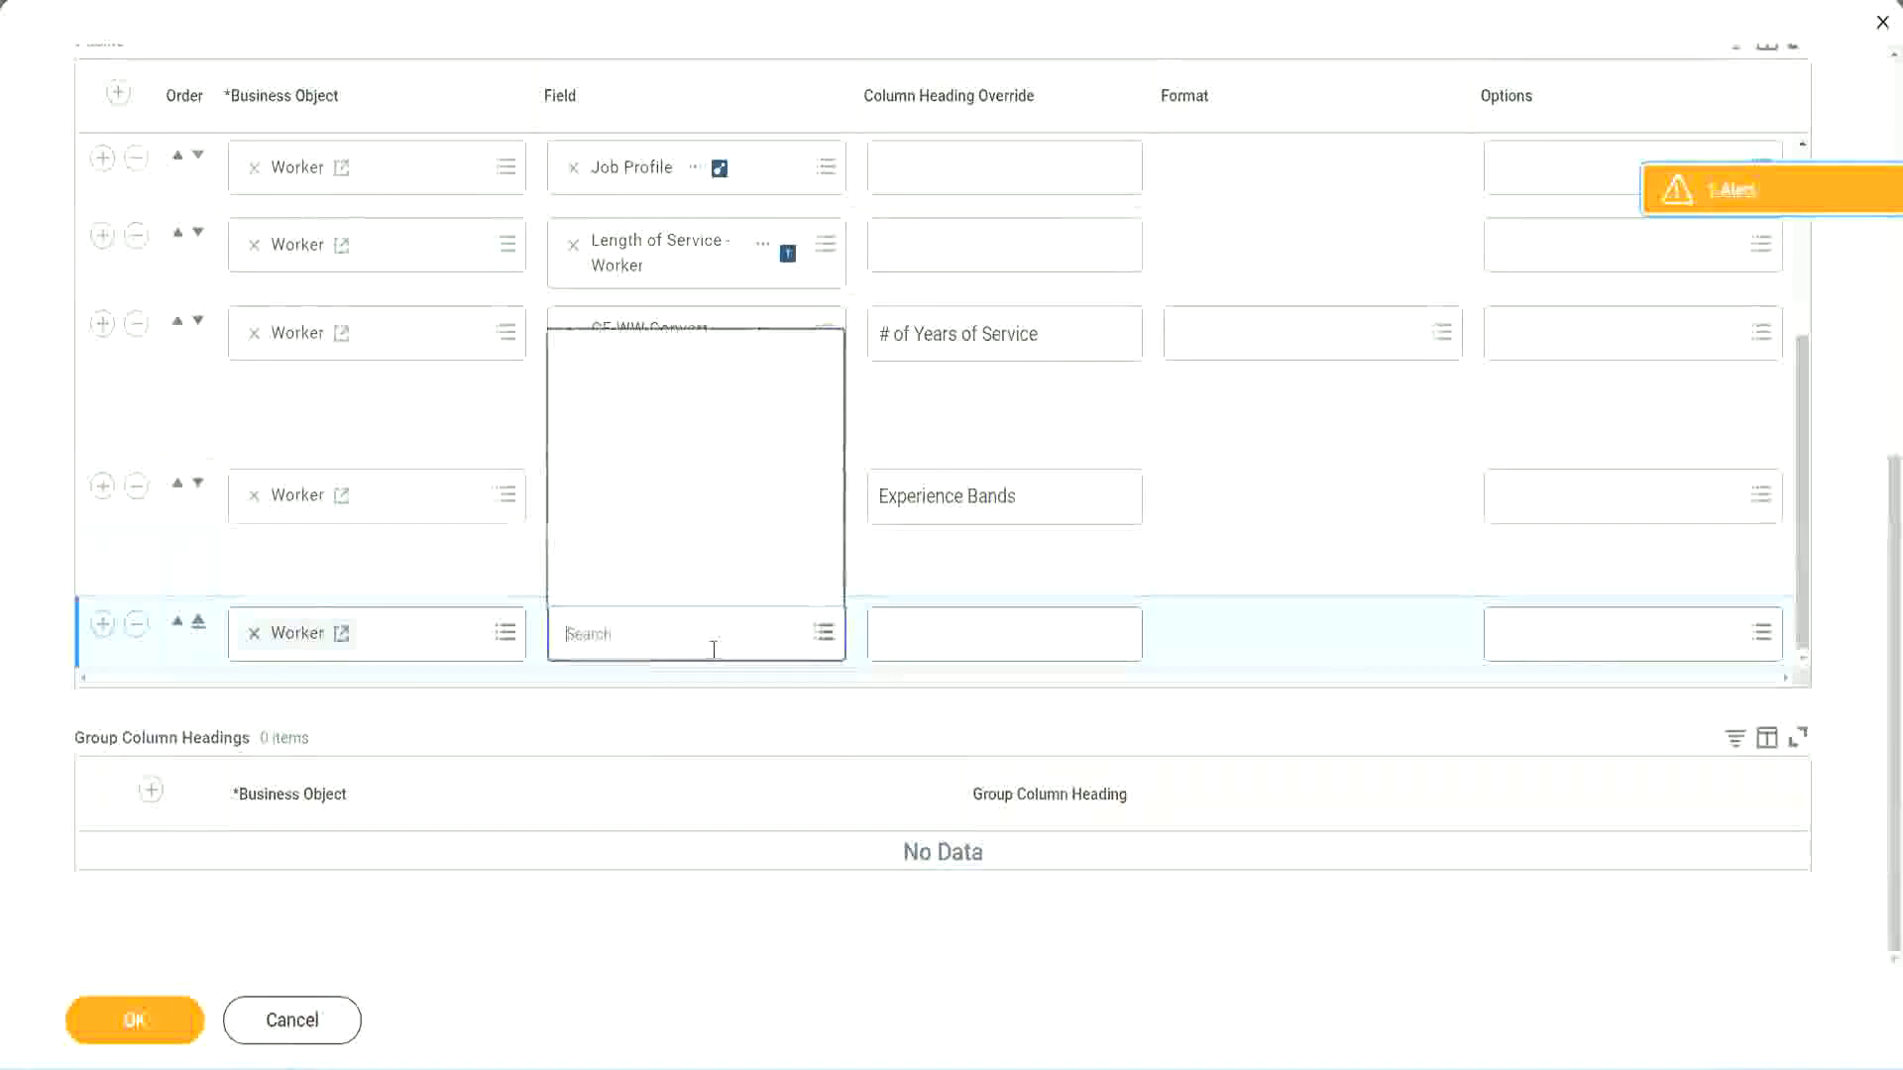
pyautogui.hotkey('ctrl', 'v')
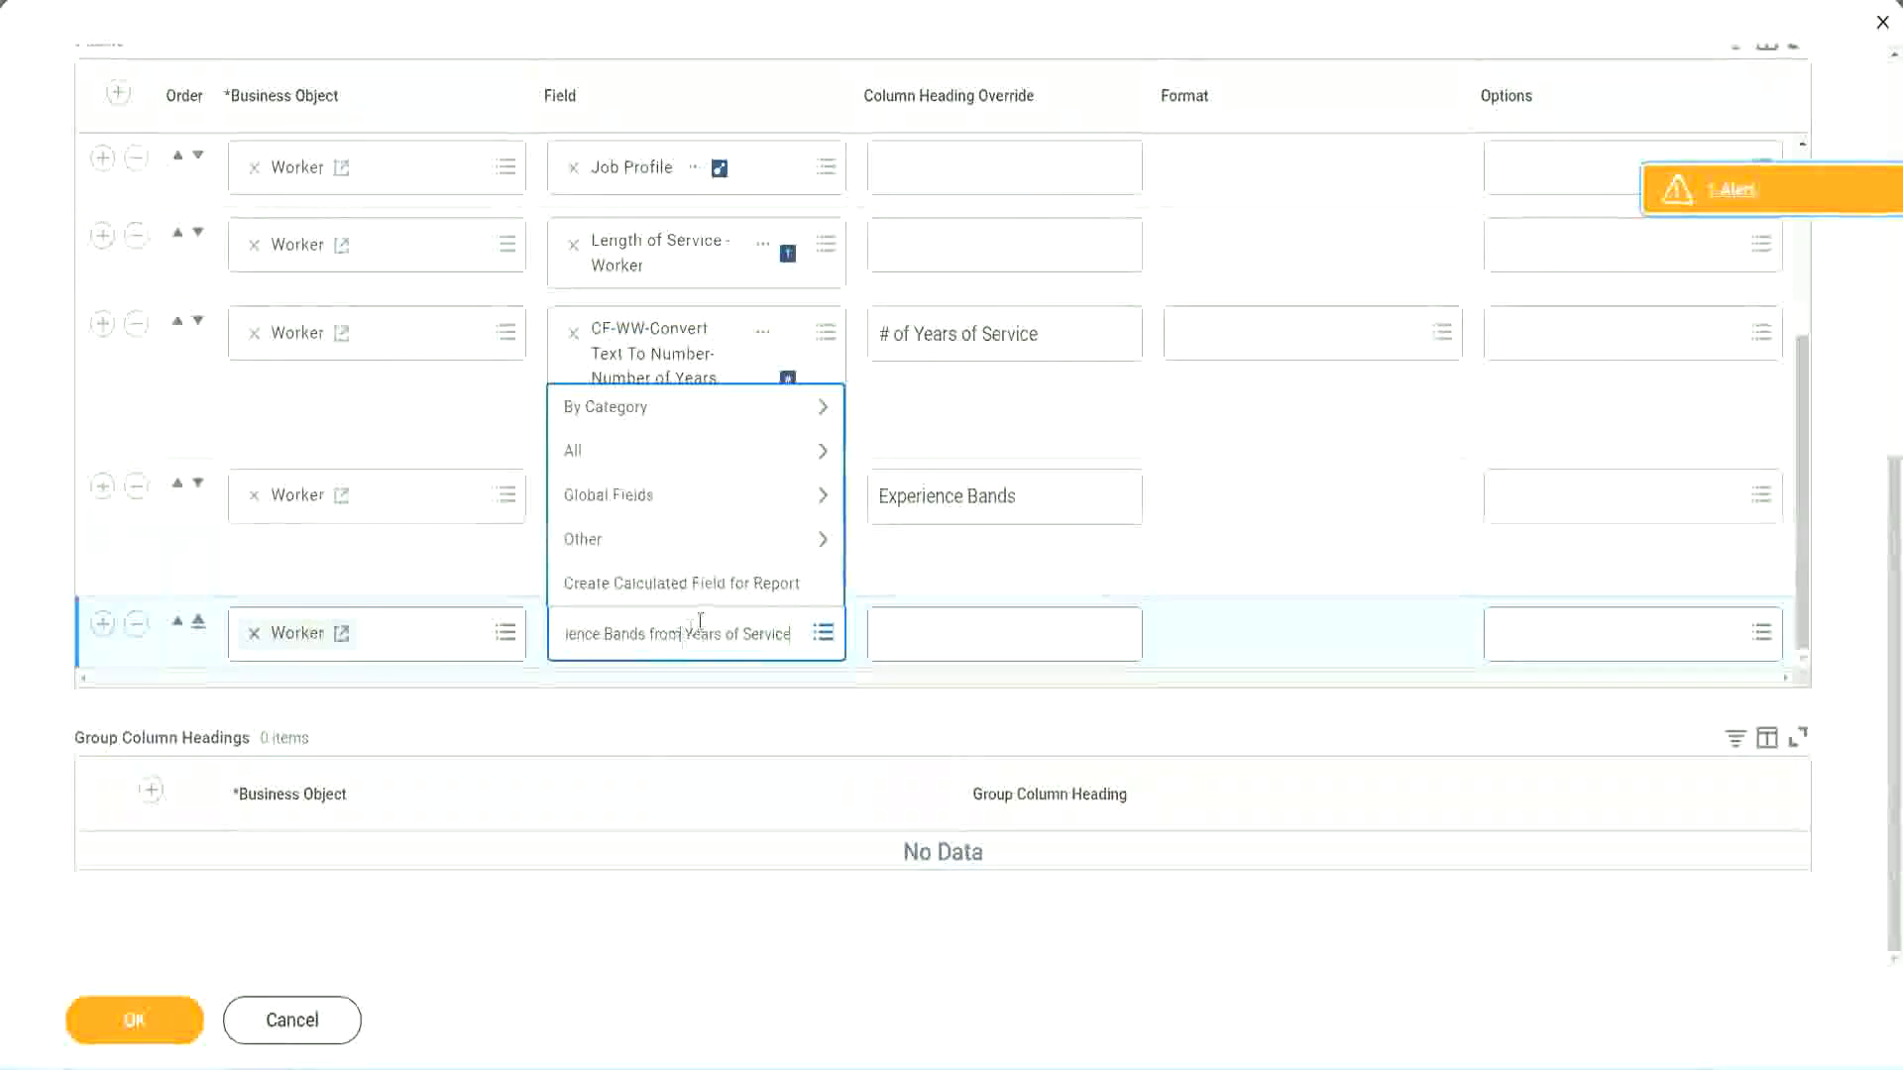
# - Change the field search text to "CF-WW-Eval Exp Band" and select "CF-WW-Eval Exp Band-Determine Experience Bands from Years of Service" for the new row
pyautogui.moveTo(574, 624); pyautogui.dragTo(483, 628)
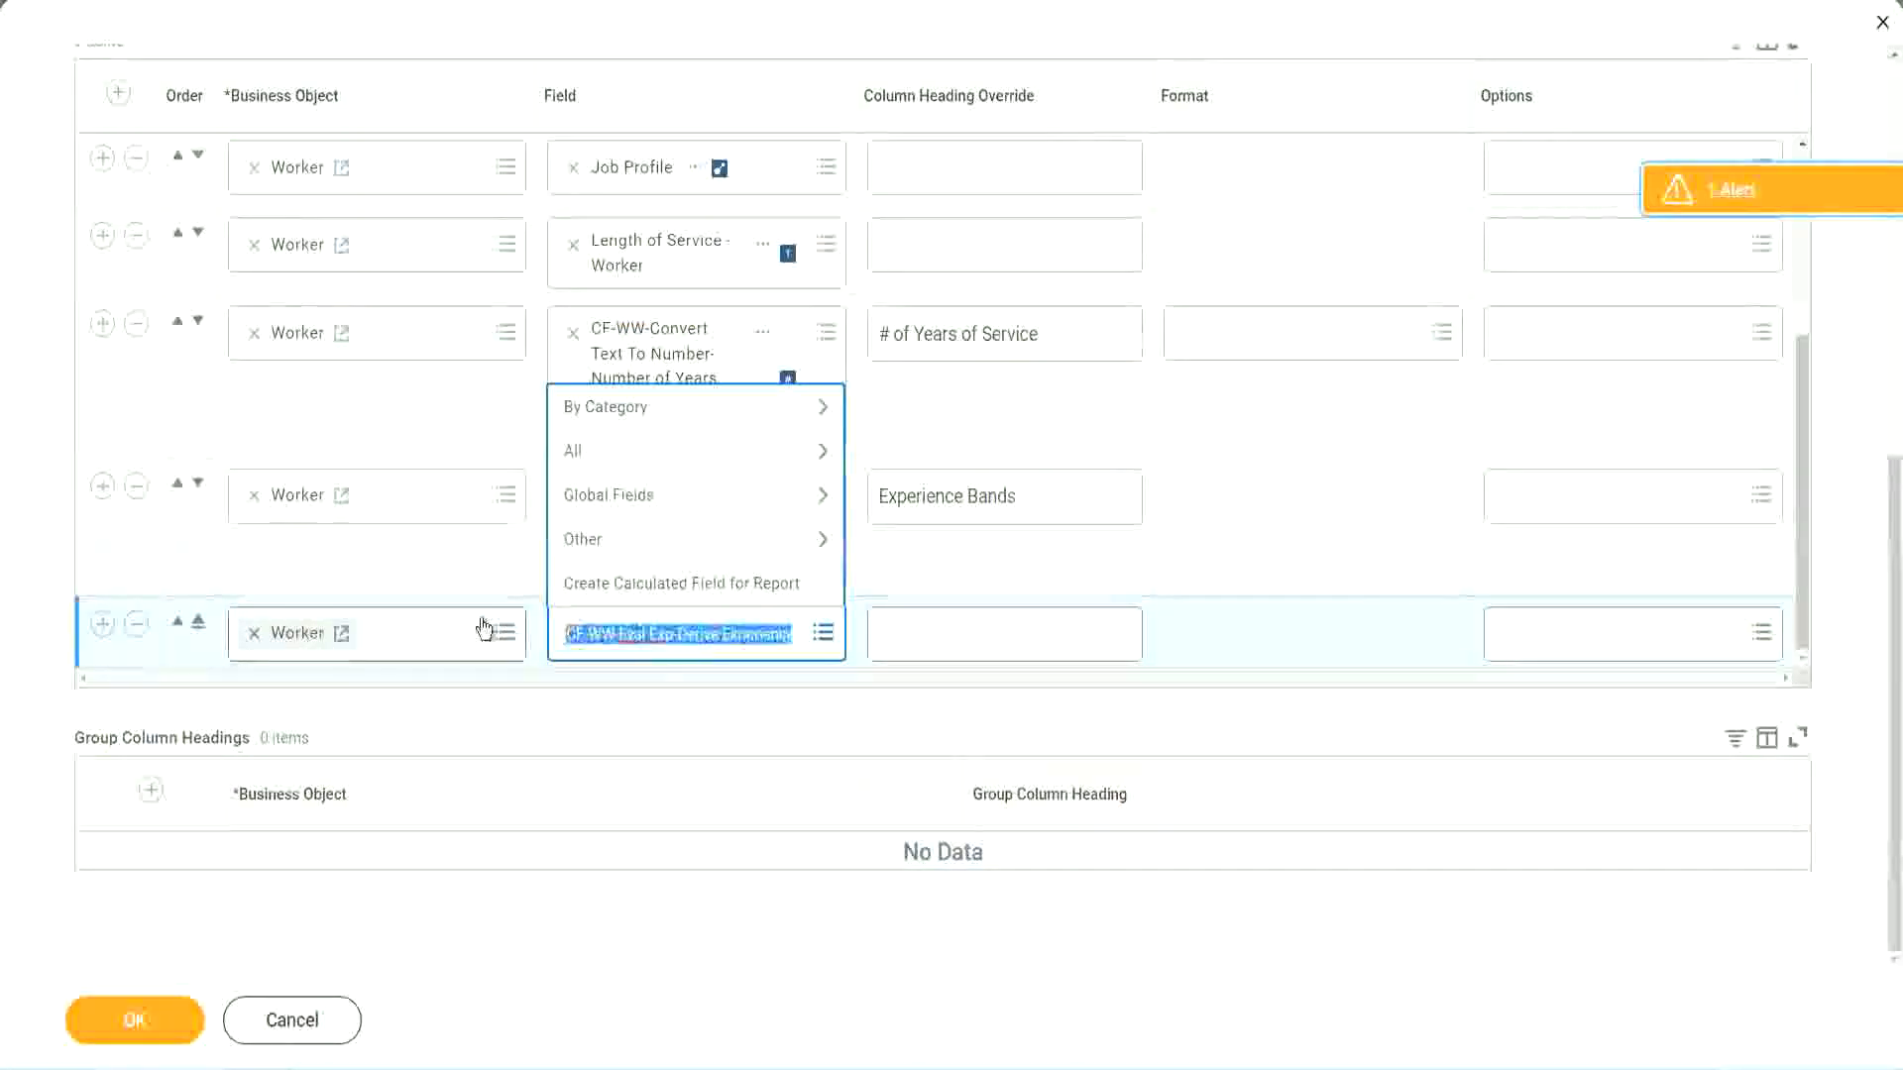
pyautogui.click(710, 646)
pyautogui.press('BackSpace')
pyautogui.write('Band')
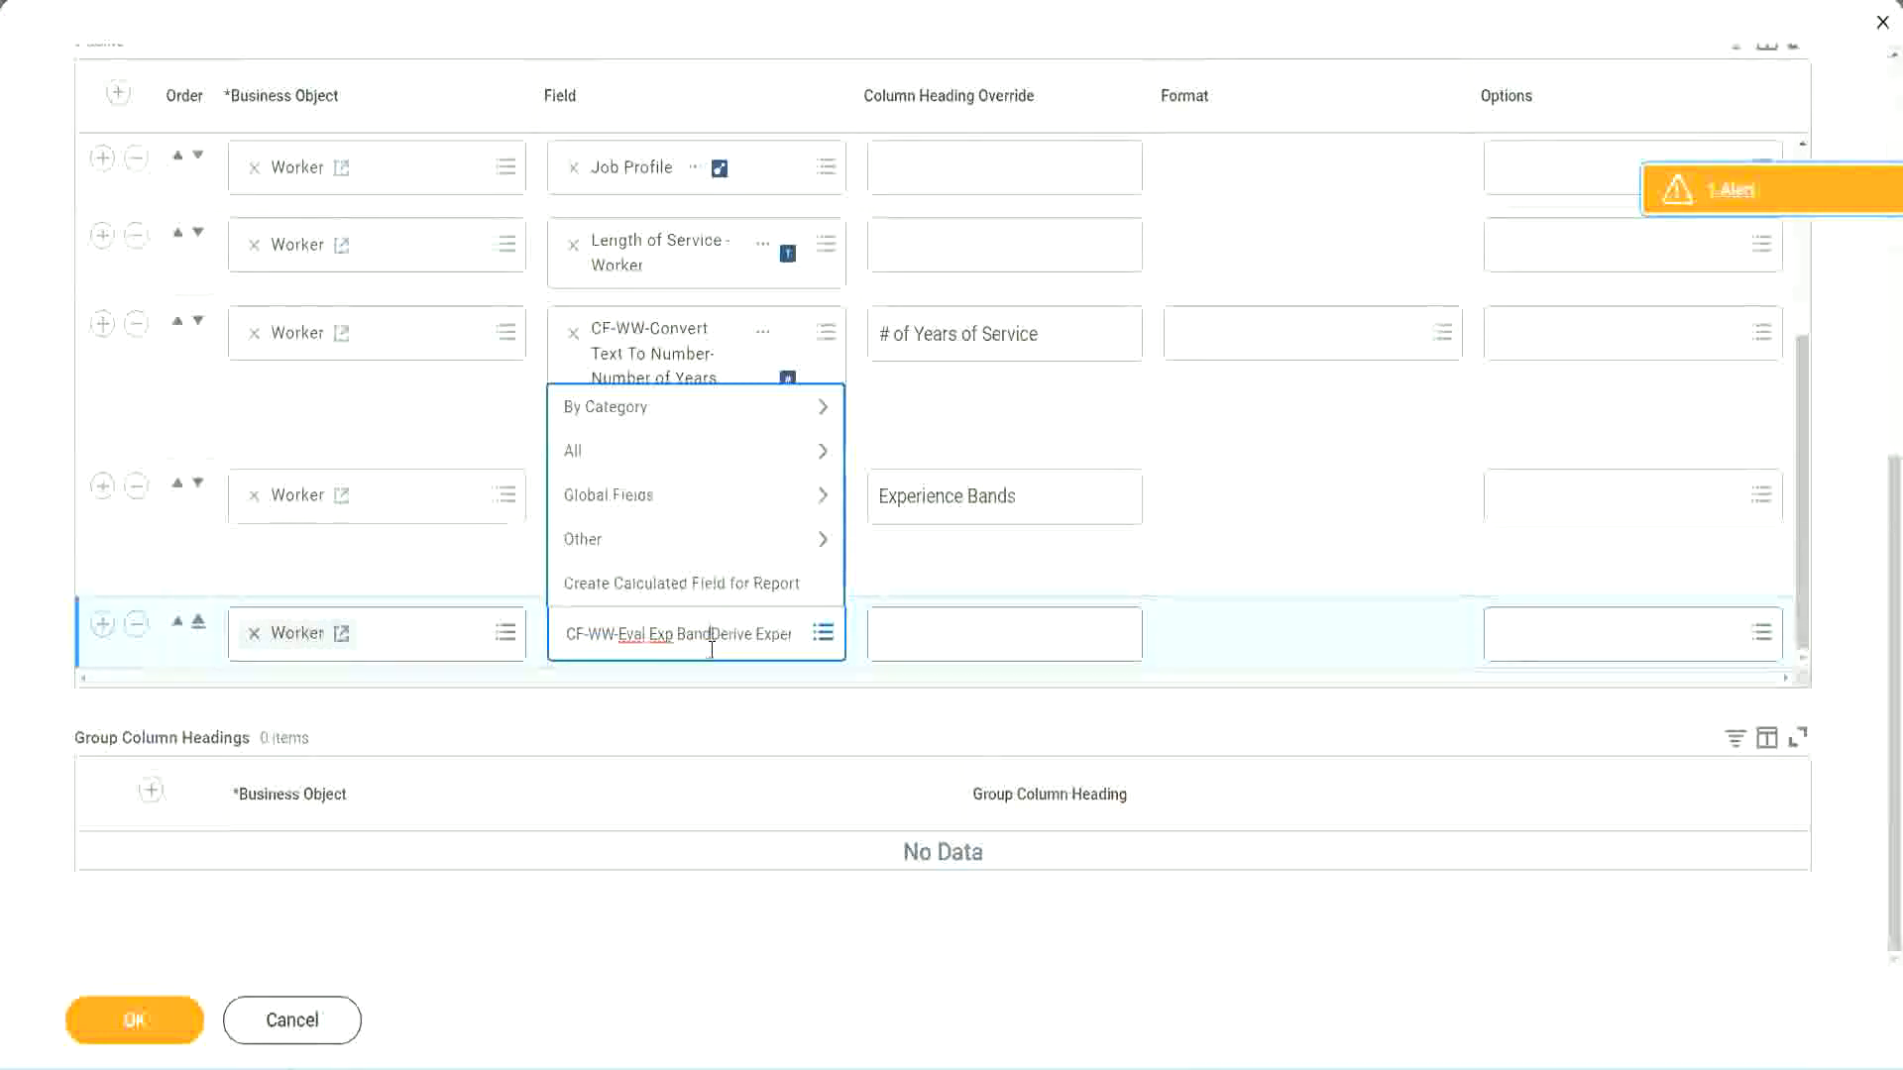
pyautogui.press('Delete')
pyautogui.press('Delete')
pyautogui.press('Delete')
pyautogui.press('Delete')
pyautogui.press('Delete')
pyautogui.press('Delete')
pyautogui.press('Delete')
pyautogui.press('Delete')
pyautogui.press('Delete')
pyautogui.press('Delete')
pyautogui.press('Delete')
pyautogui.press('Delete')
pyautogui.press('Delete')
pyautogui.press('Delete')
pyautogui.press('Delete')
pyautogui.press('Delete')
pyautogui.press('Delete')
pyautogui.press('Delete')
pyautogui.press('Delete')
pyautogui.press('Delete')
pyautogui.press('Return')
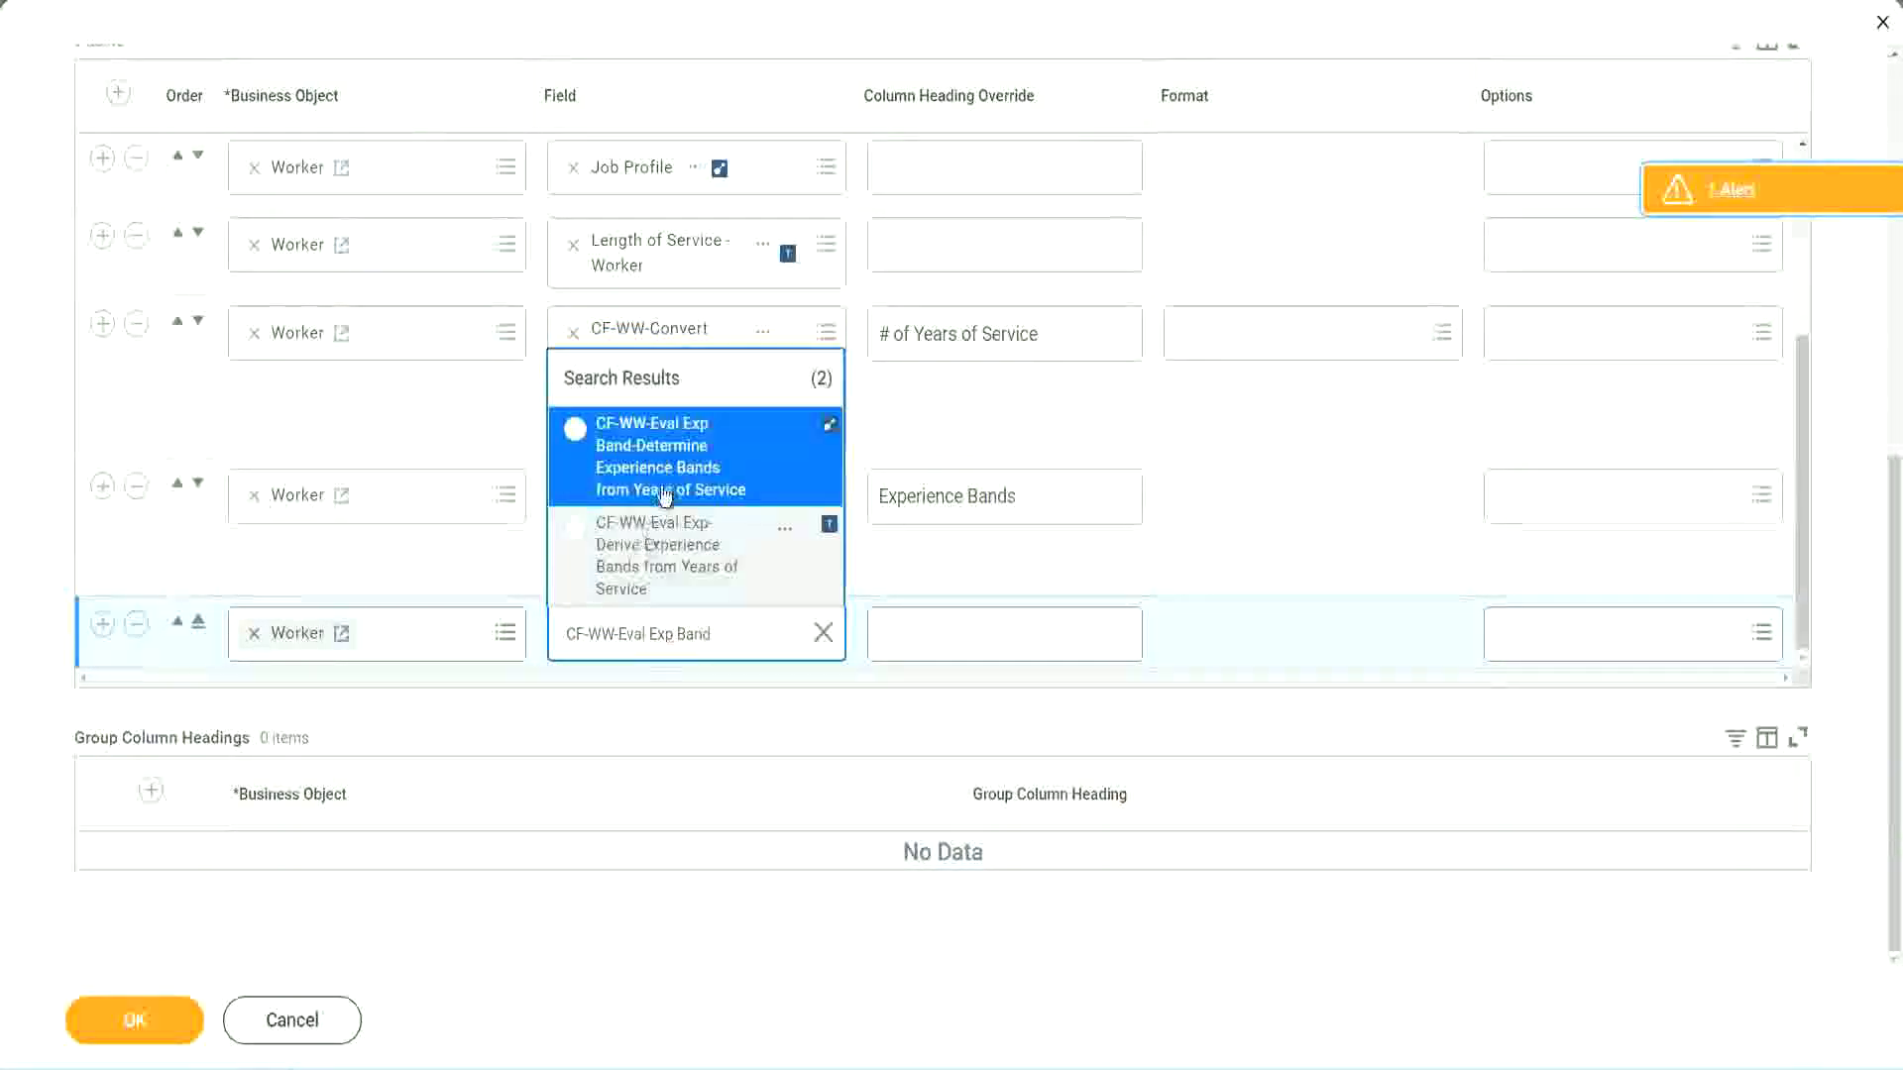
pyautogui.click(694, 470)
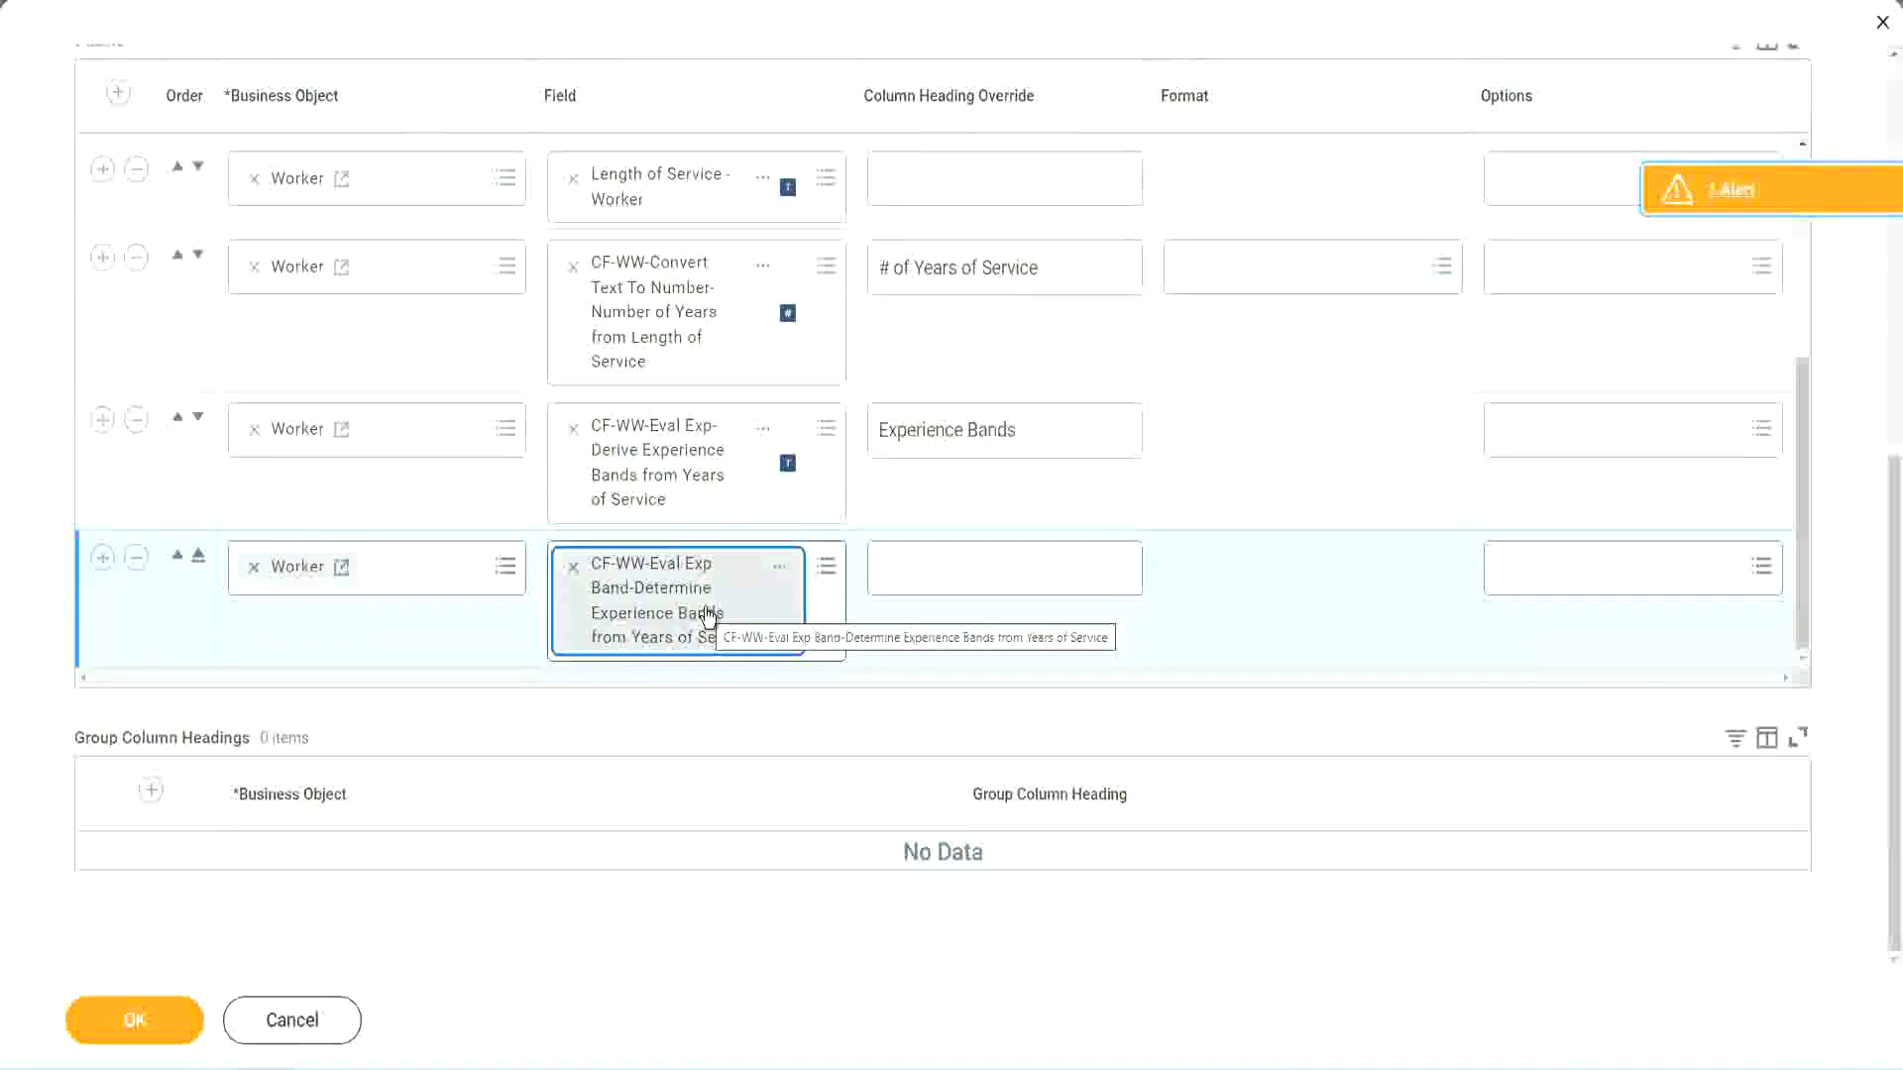
# - Set the new row's column heading override to "Experience Bands (Eval Exp Bands)" and save the report
pyautogui.click(1047, 431)
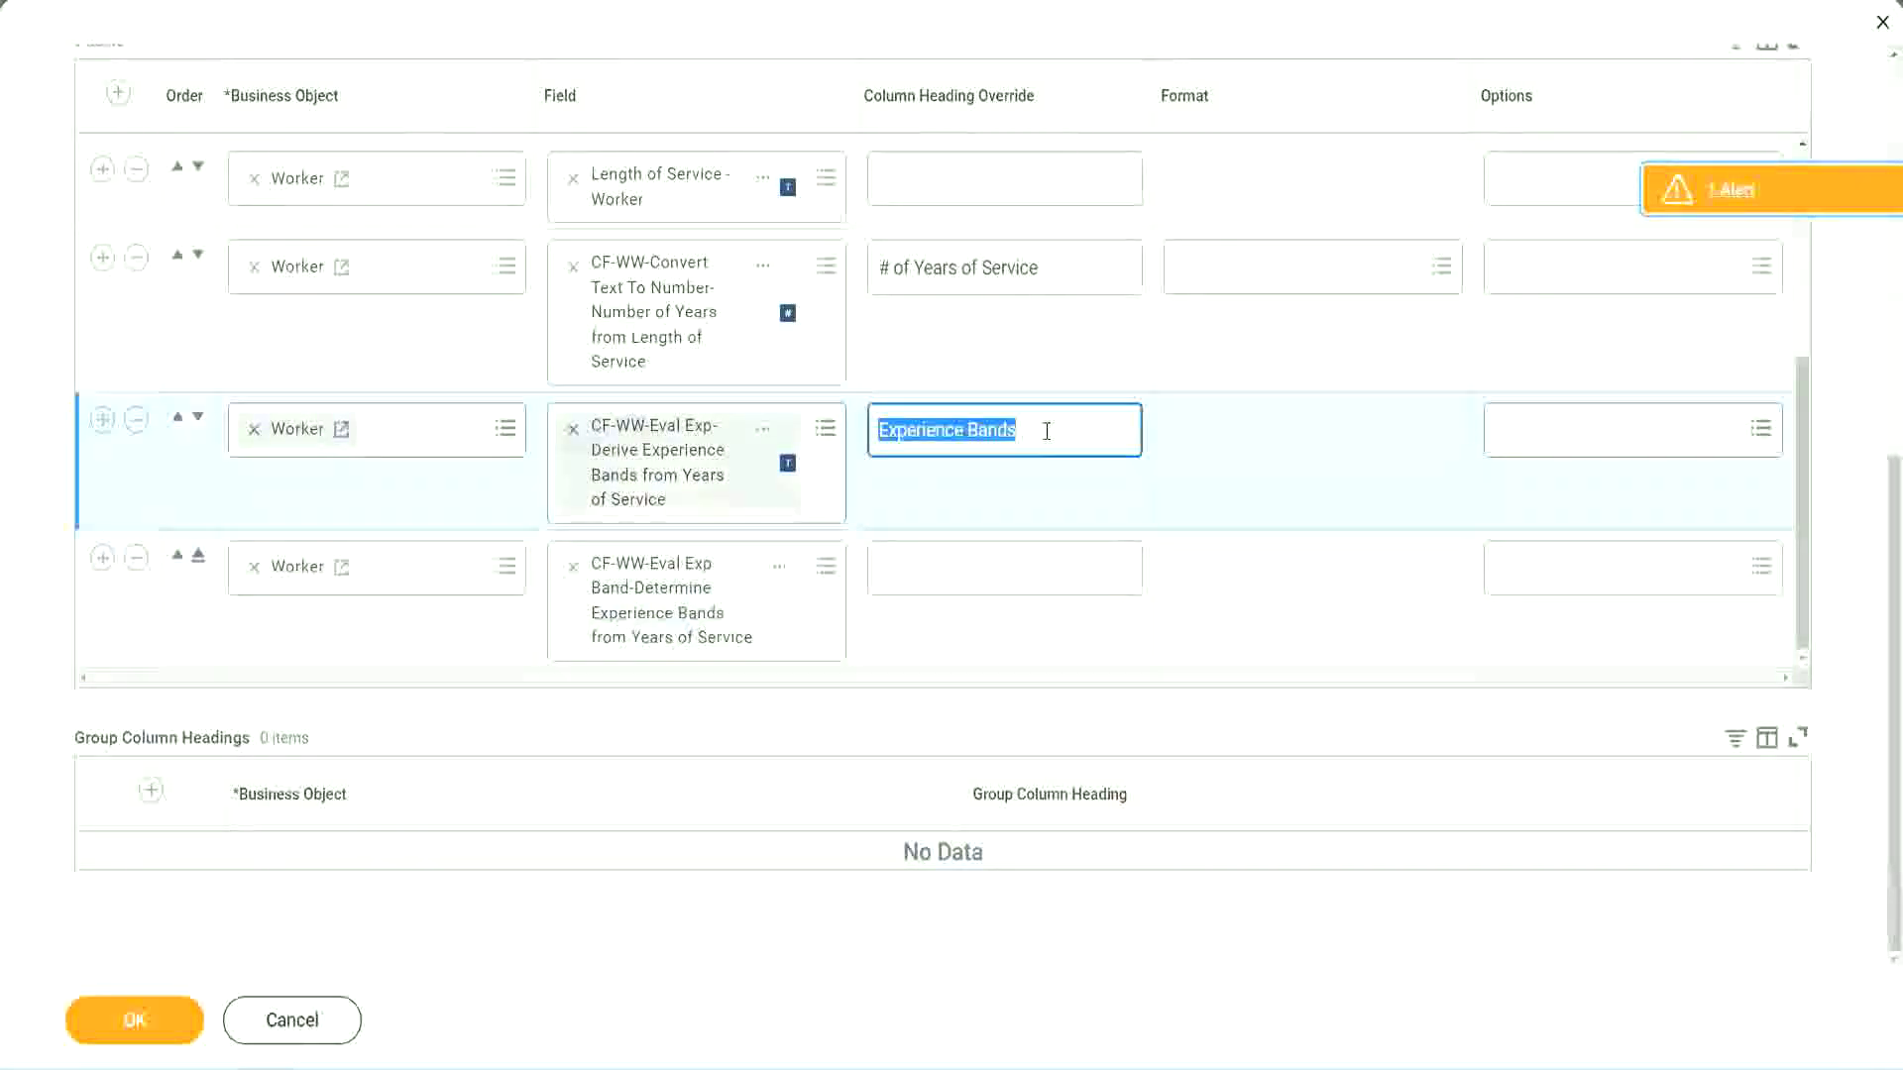
pyautogui.click(924, 566)
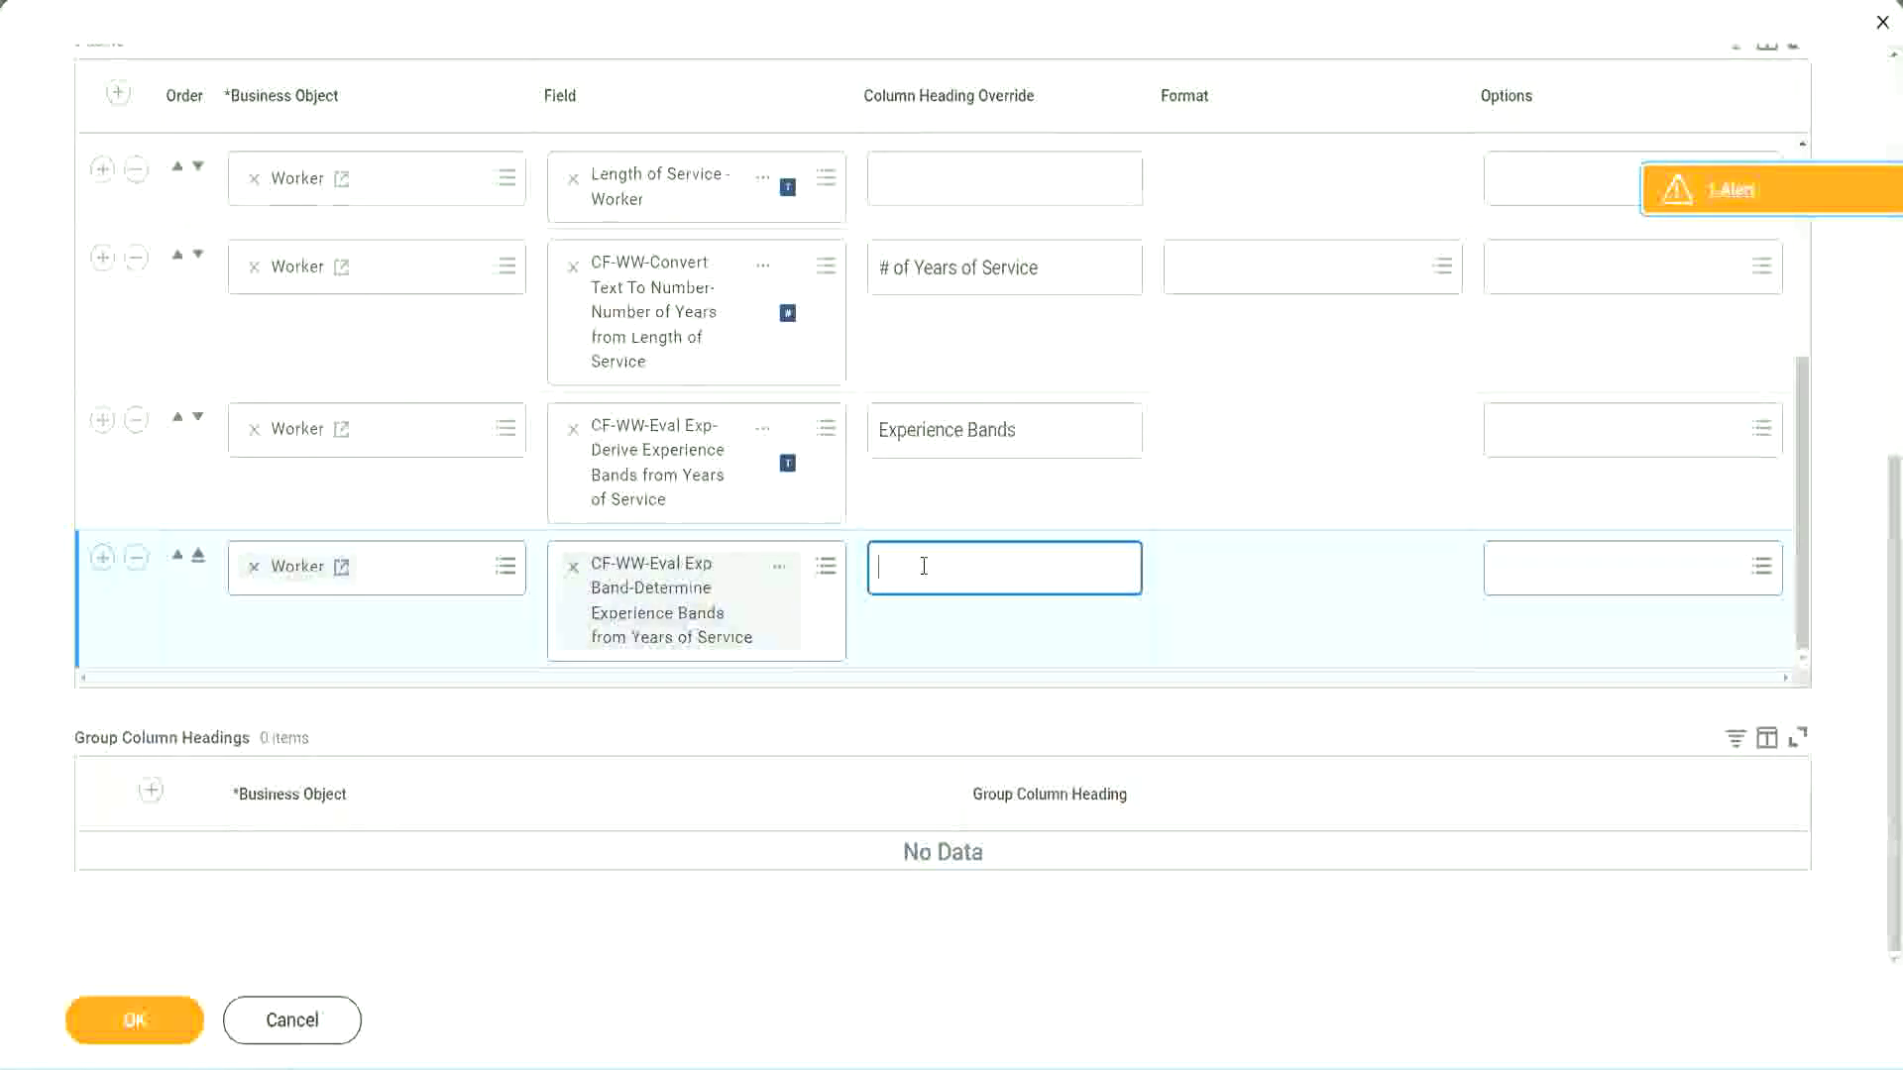
pyautogui.hotkey('ctrl', 'v')
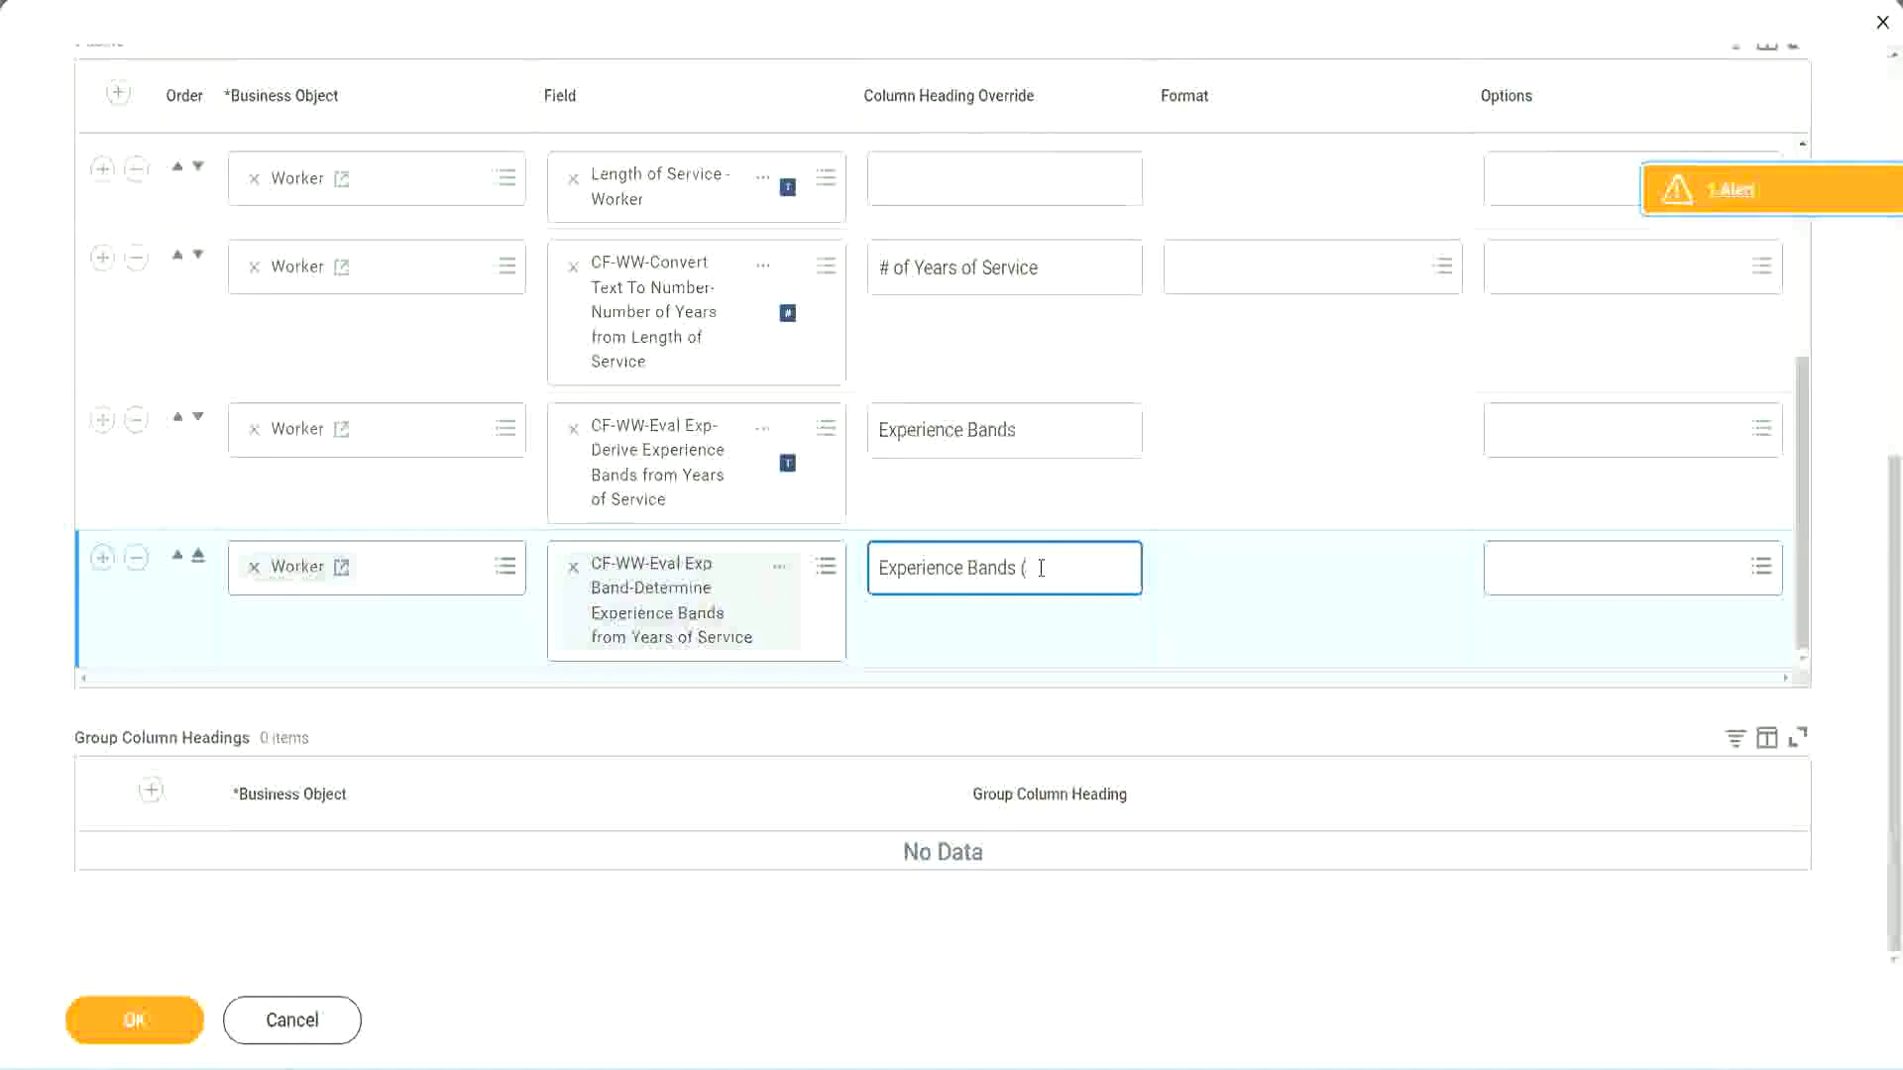
pyautogui.write('Eval Exp Bands)')
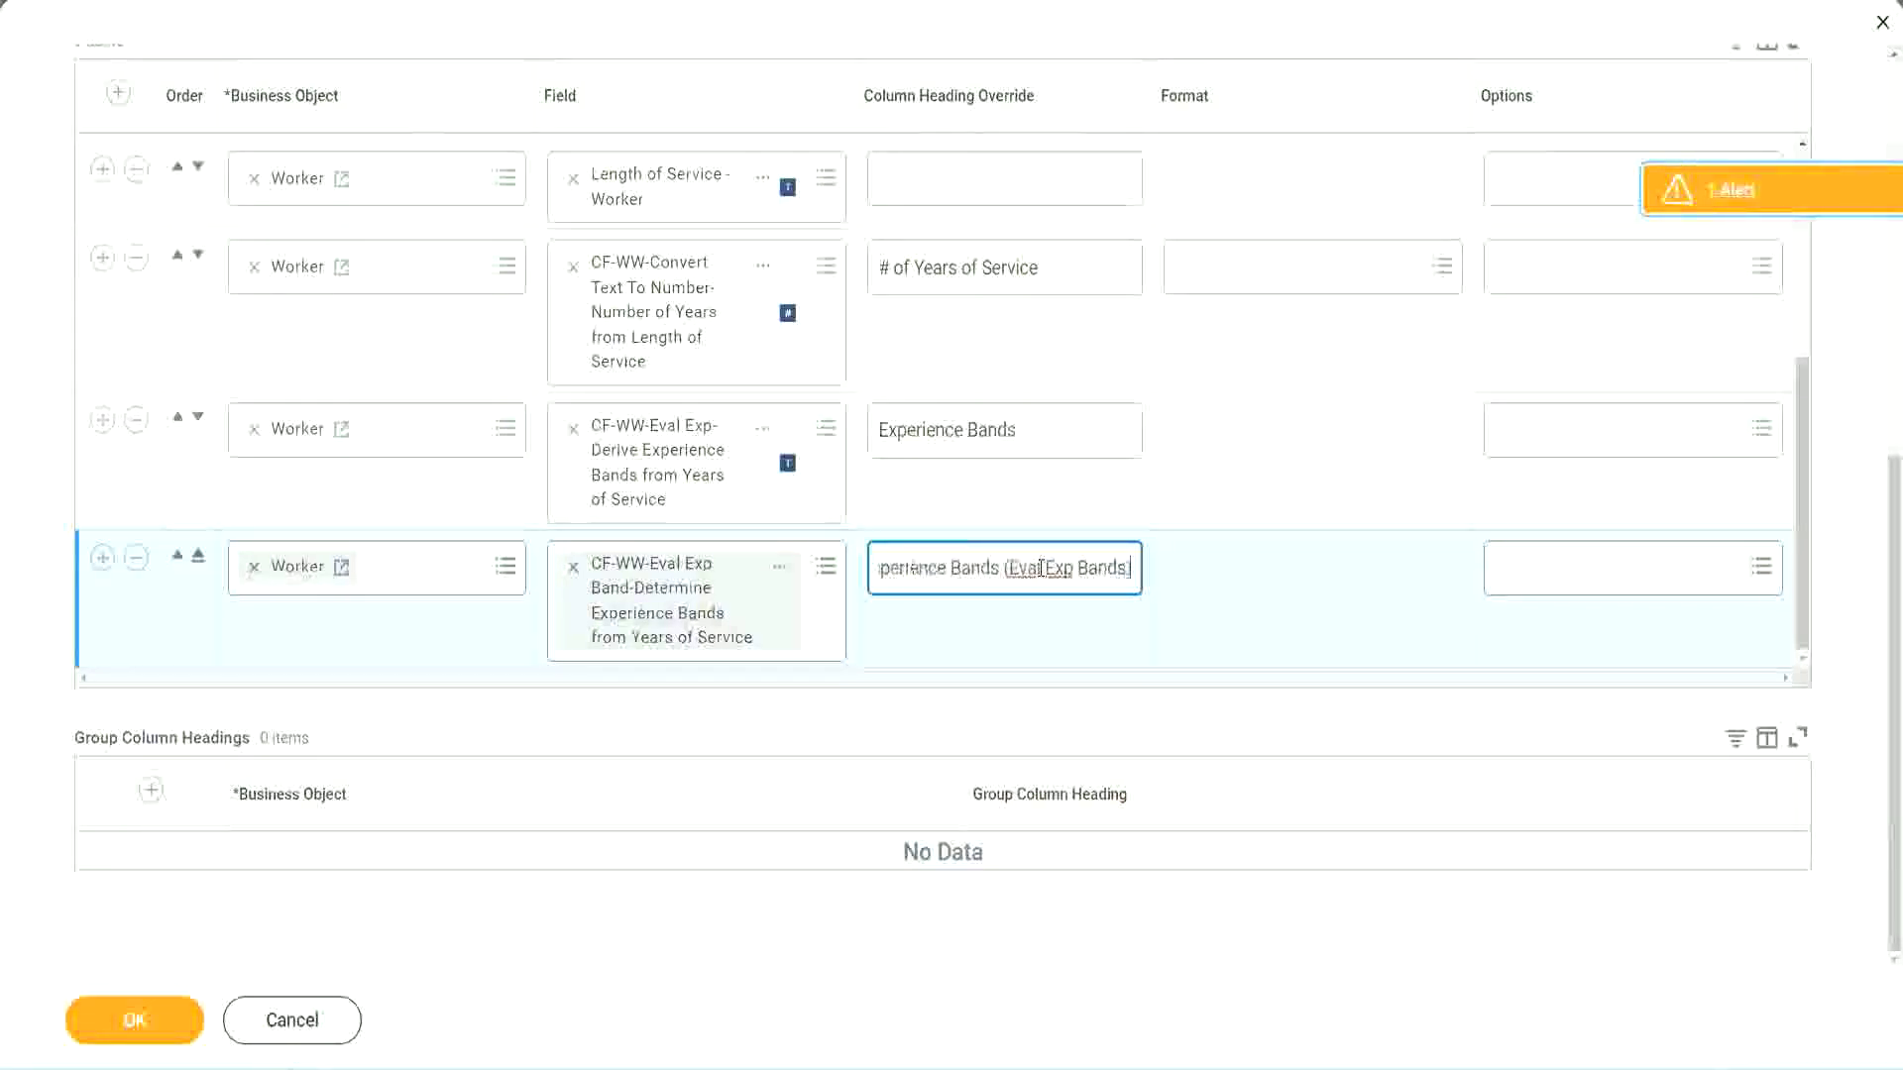
pyautogui.doubleClick(1061, 569)
pyautogui.click(1096, 560)
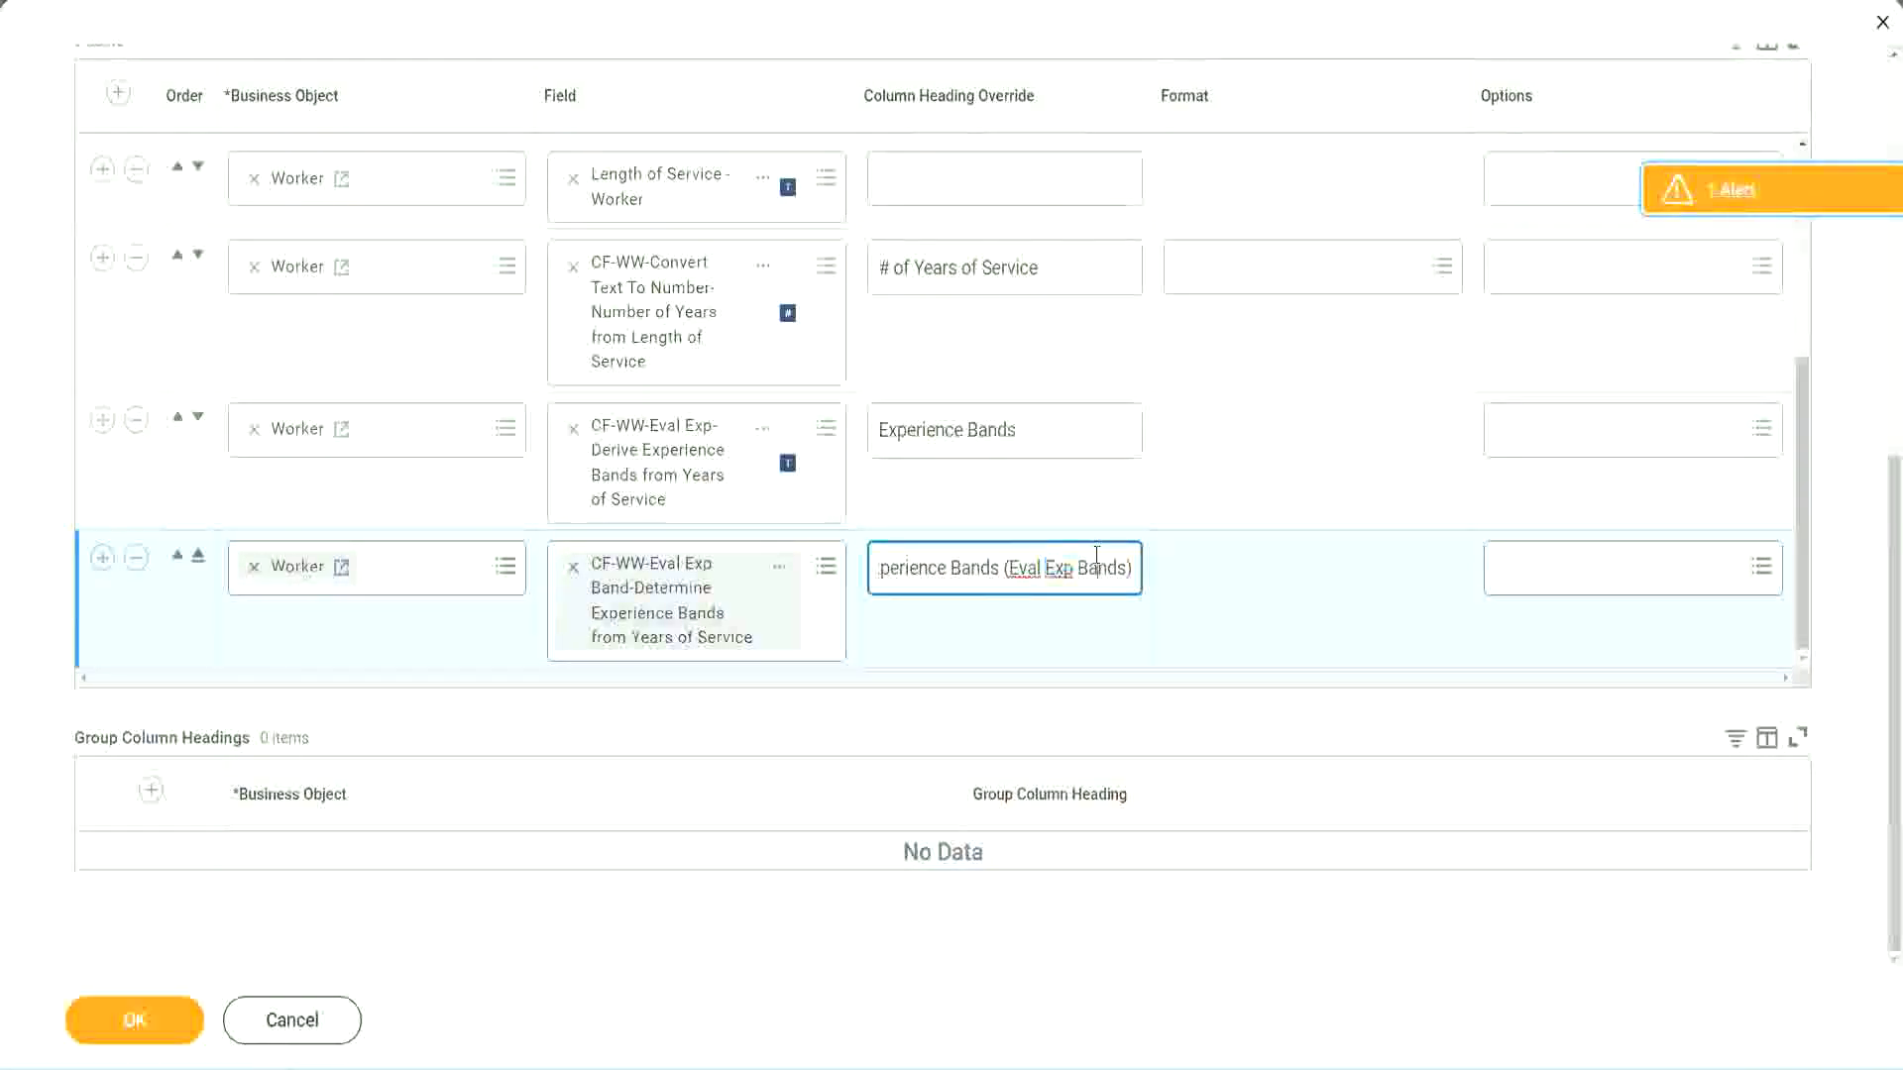
pyautogui.click(139, 1022)
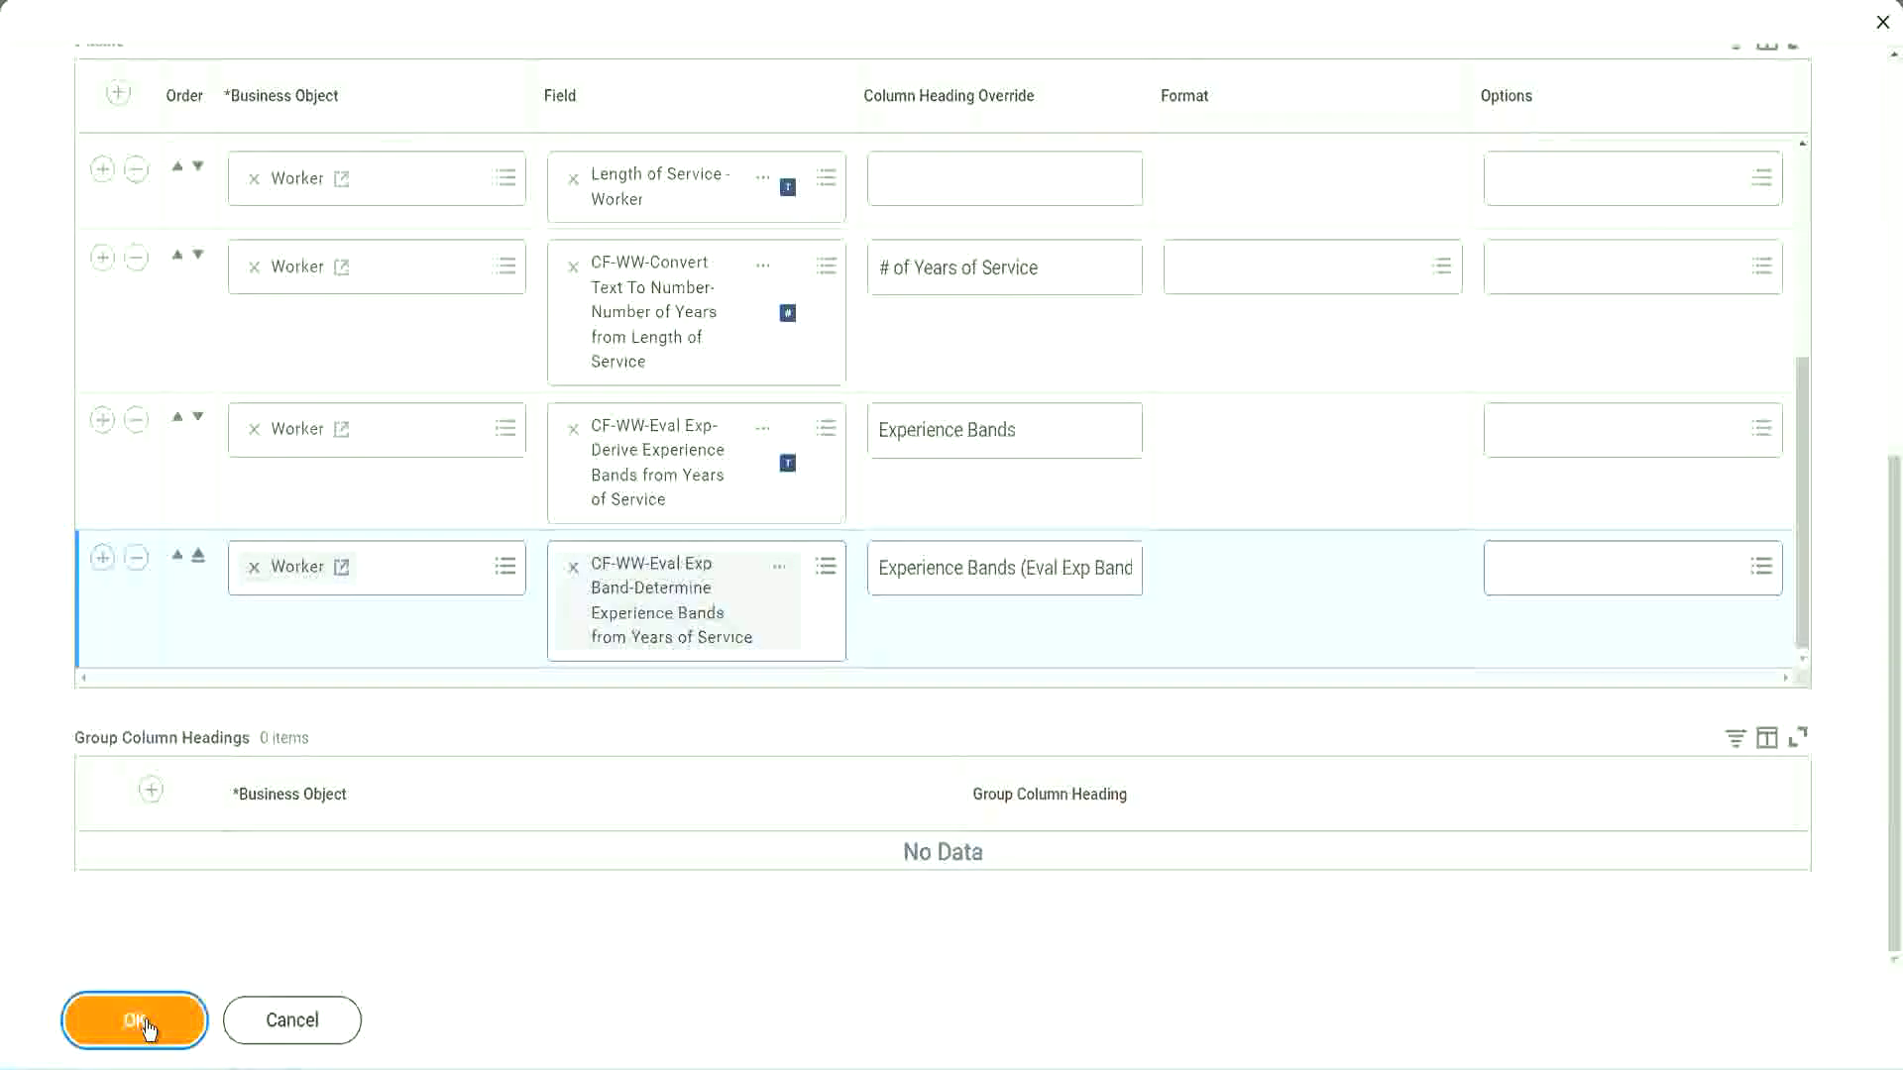